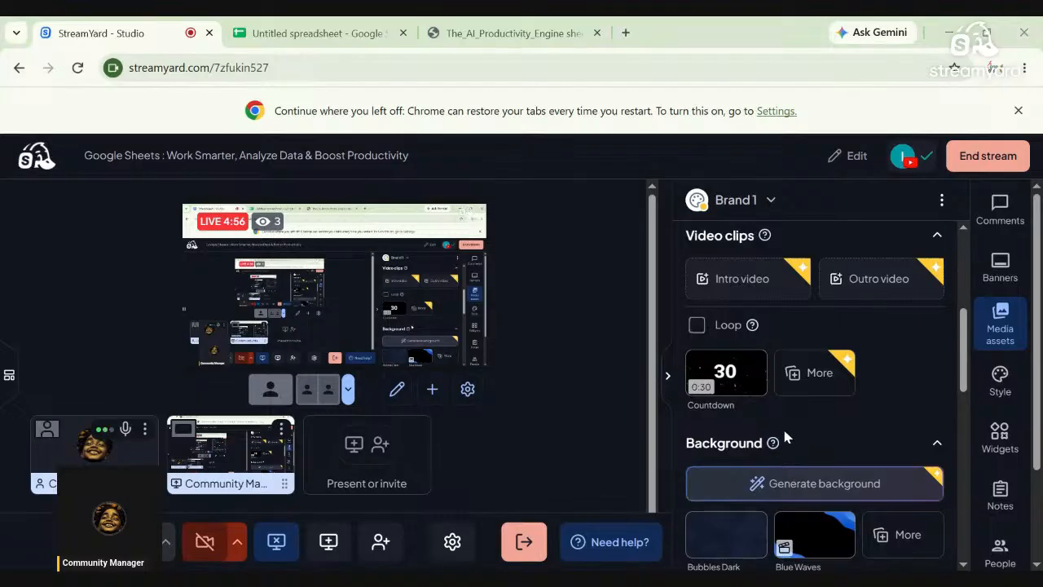
- Check the viewer comments in the StreamYard studio and glance at the PDF The_AI_Productivity_Engine sheet
{"action": "left_click", "coordinate": [999, 208]}
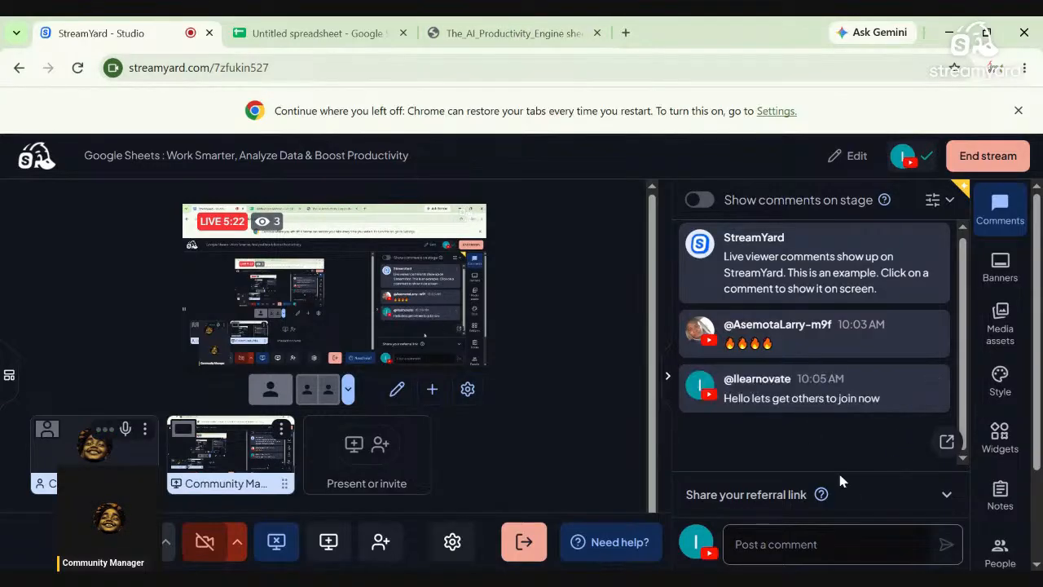
{"action": "left_click", "coordinate": [799, 544]}
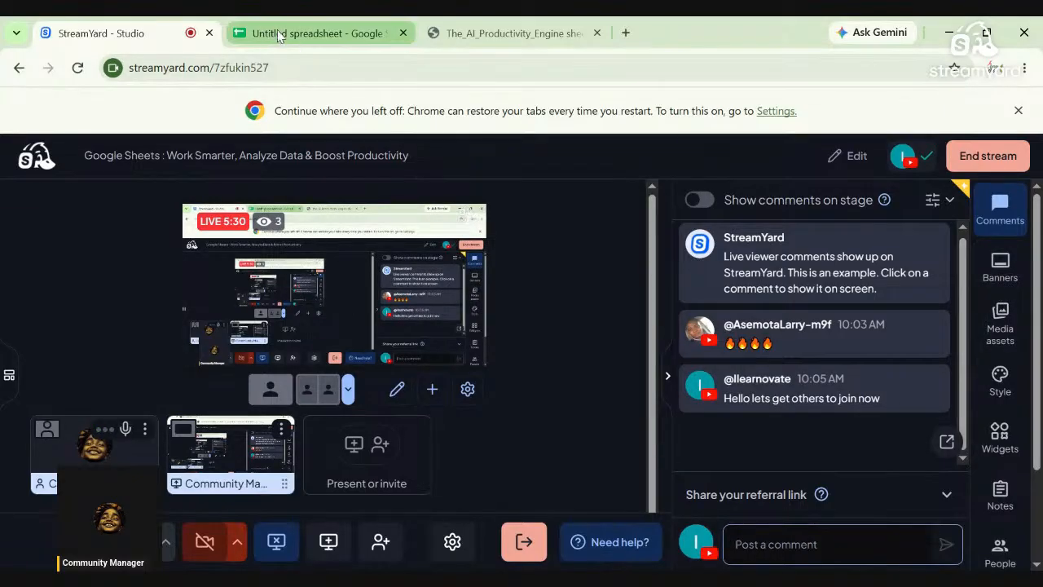
{"action": "left_click", "coordinate": [497, 34]}
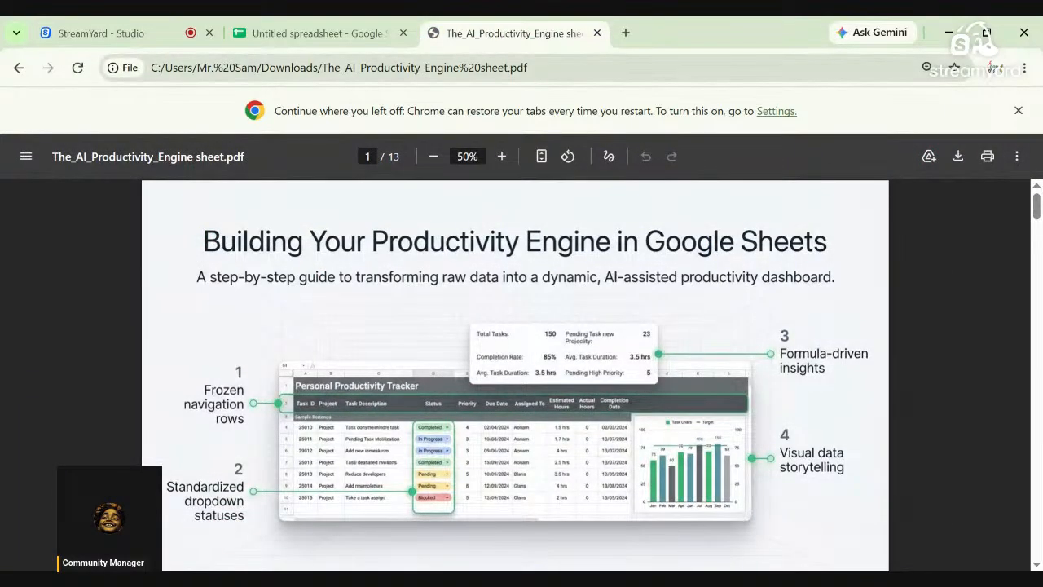
- Open the YouTube page of the live stream "Google Sheets : Work Smarter, Analyze Data & Boost Productivity" in a new browser tab and mute its playback
{"action": "left_click", "coordinate": [624, 32]}
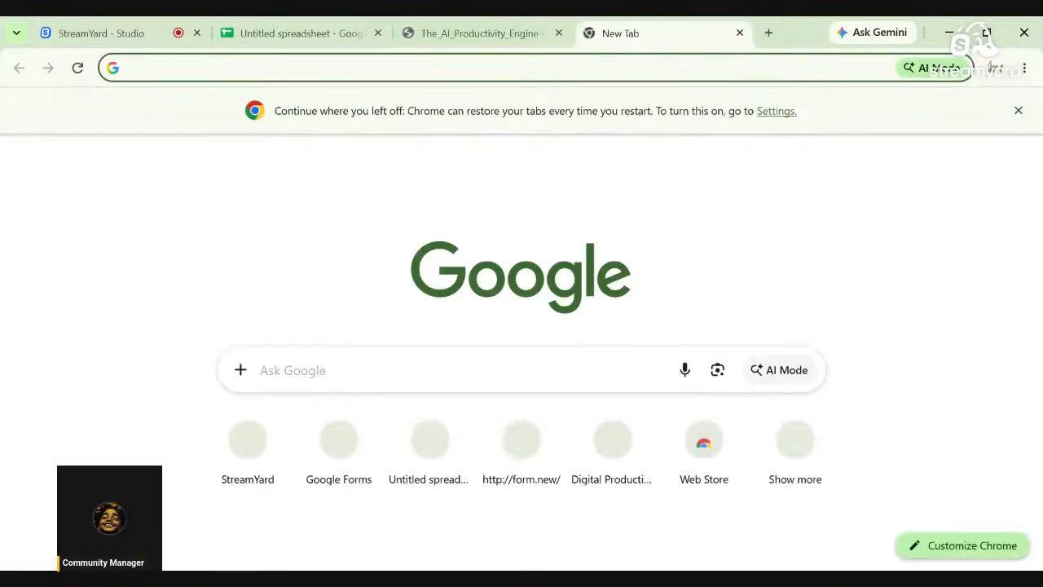
{"action": "type", "text": "youtiu"}
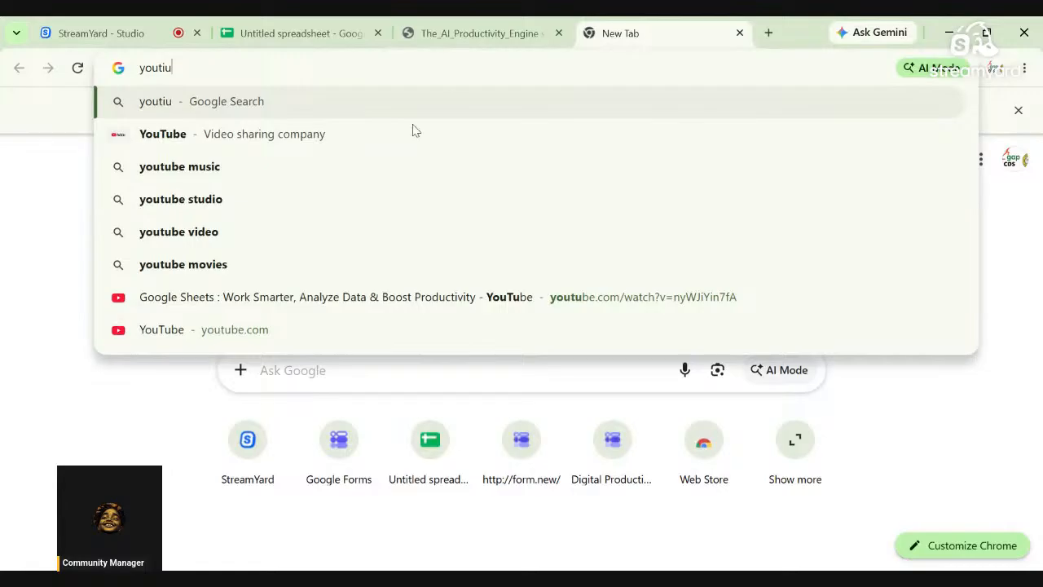
{"action": "left_click", "coordinate": [421, 298]}
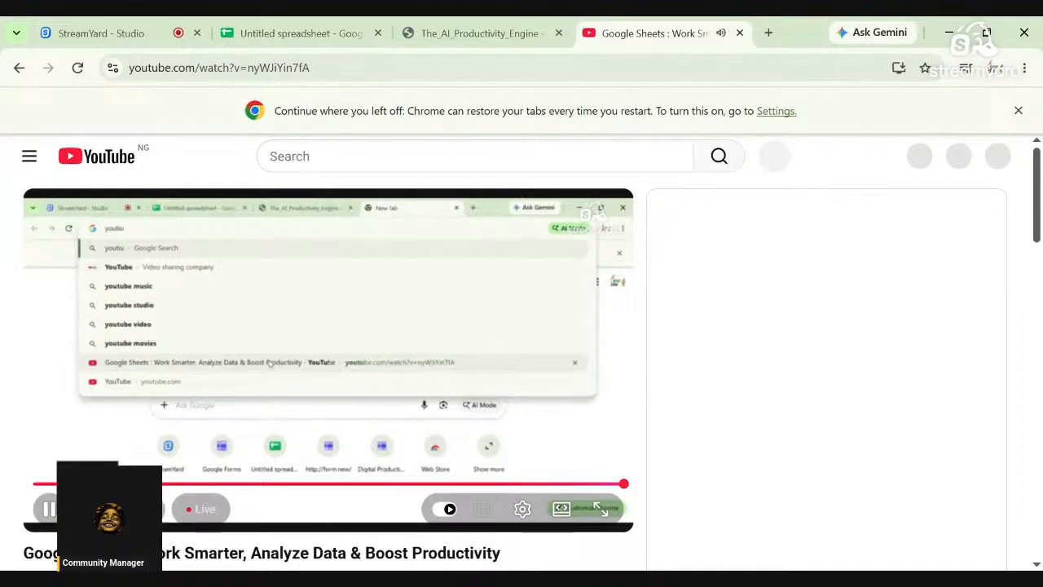
{"action": "left_click", "coordinate": [91, 508]}
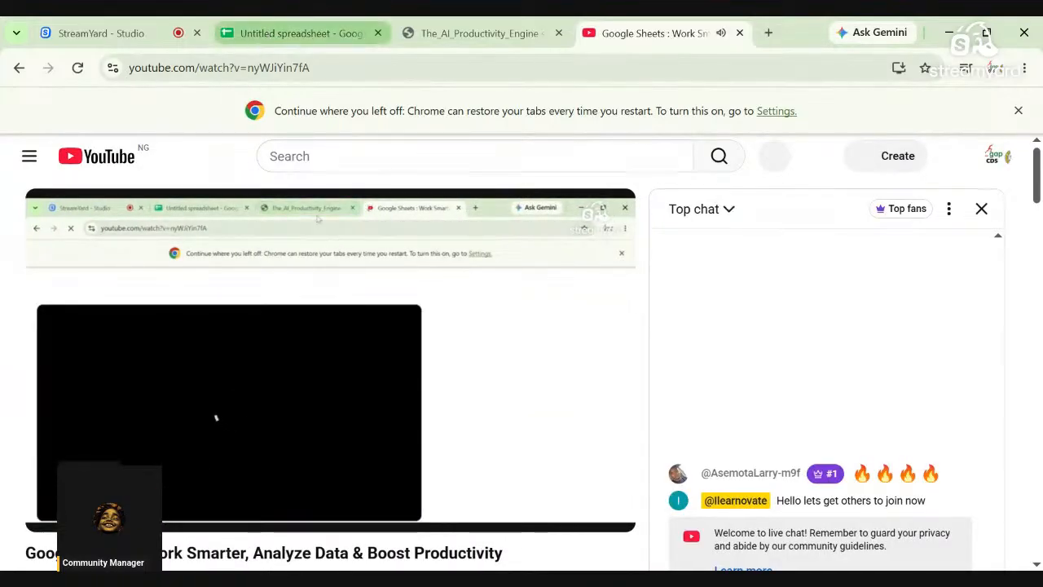
- Switch back to the StreamYard studio and unmute the microphone
{"action": "left_click", "coordinate": [121, 38]}
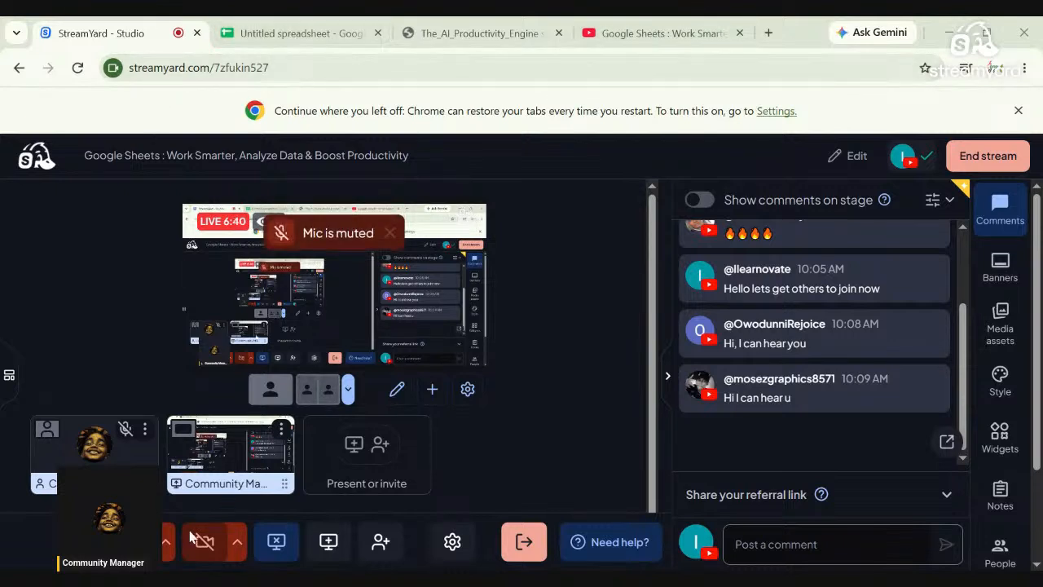
{"action": "left_click", "coordinate": [167, 541]}
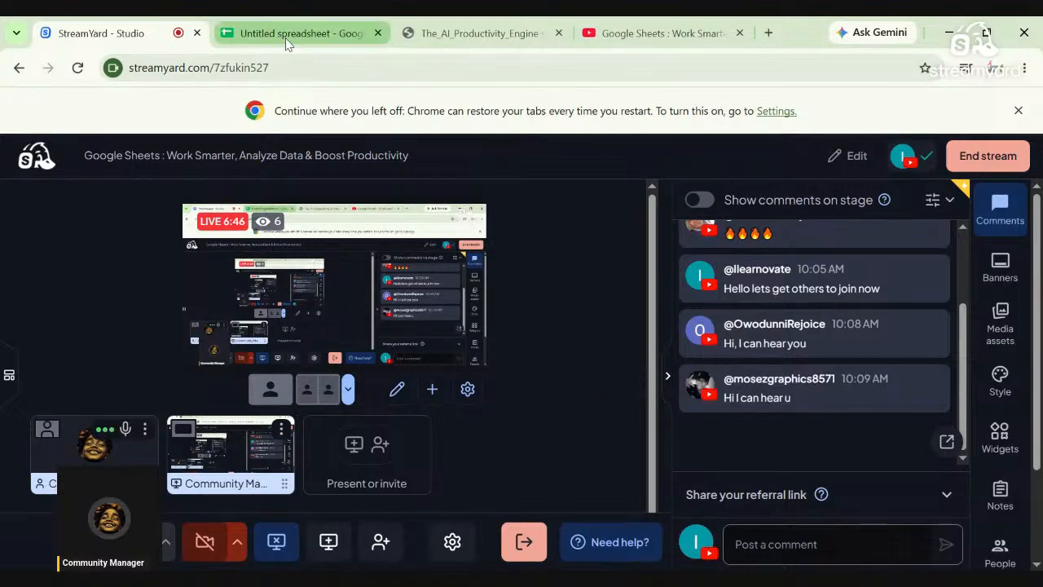
- Look over the open PDF guide and the blank spreadsheet, and read the live chat on the YouTube stream page
{"action": "left_click", "coordinate": [473, 33]}
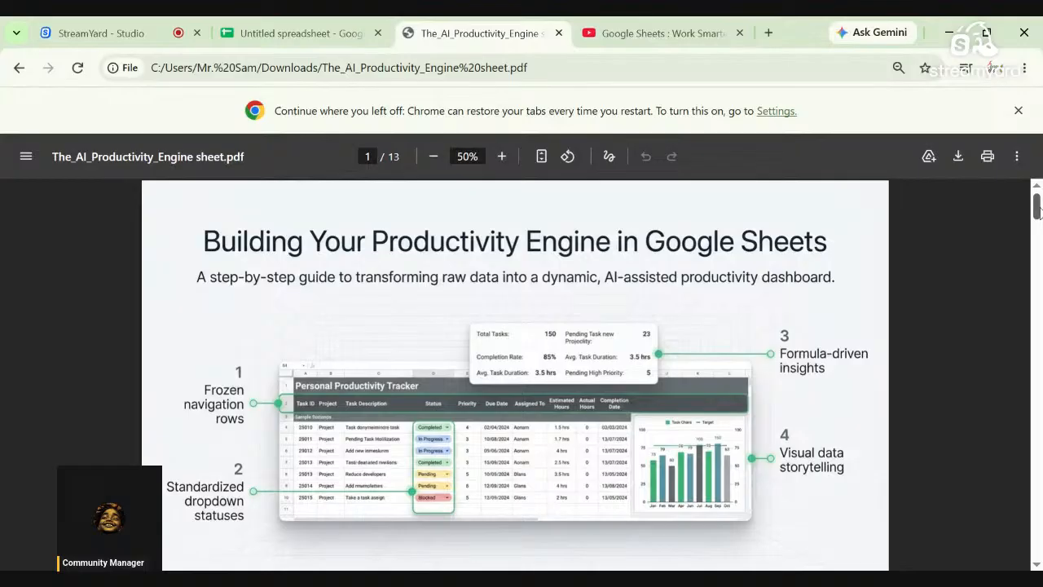
{"action": "left_click", "coordinate": [298, 41]}
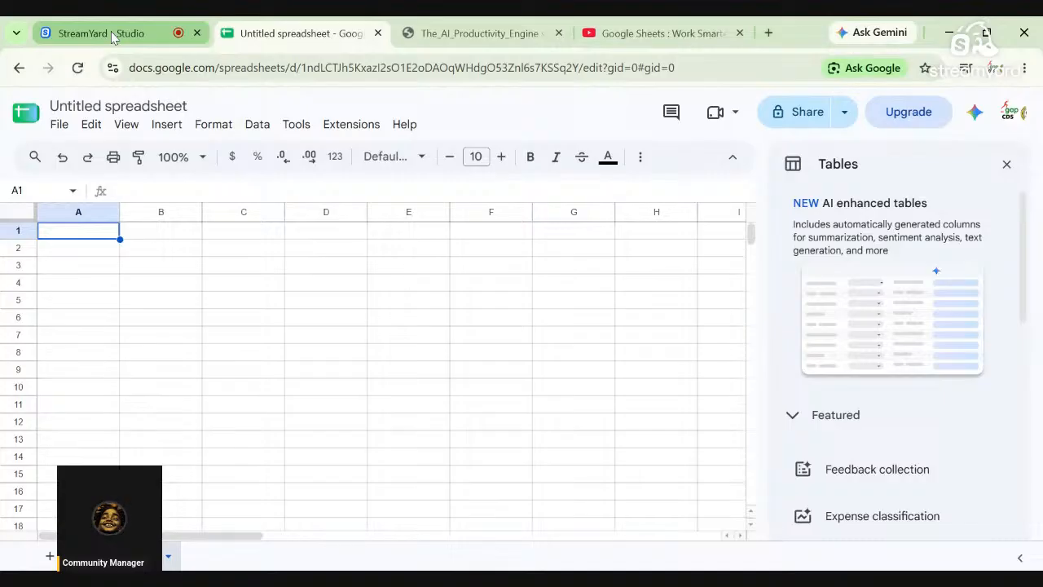
{"action": "left_click", "coordinate": [588, 37]}
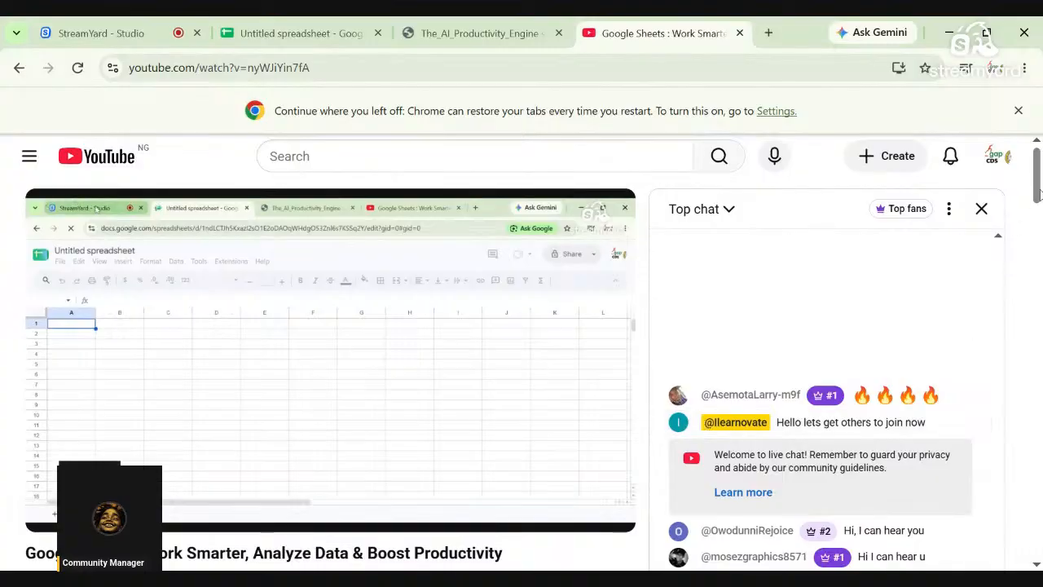
{"action": "left_click_drag", "start_coordinate": [1037, 193], "coordinate": [1037, 207]}
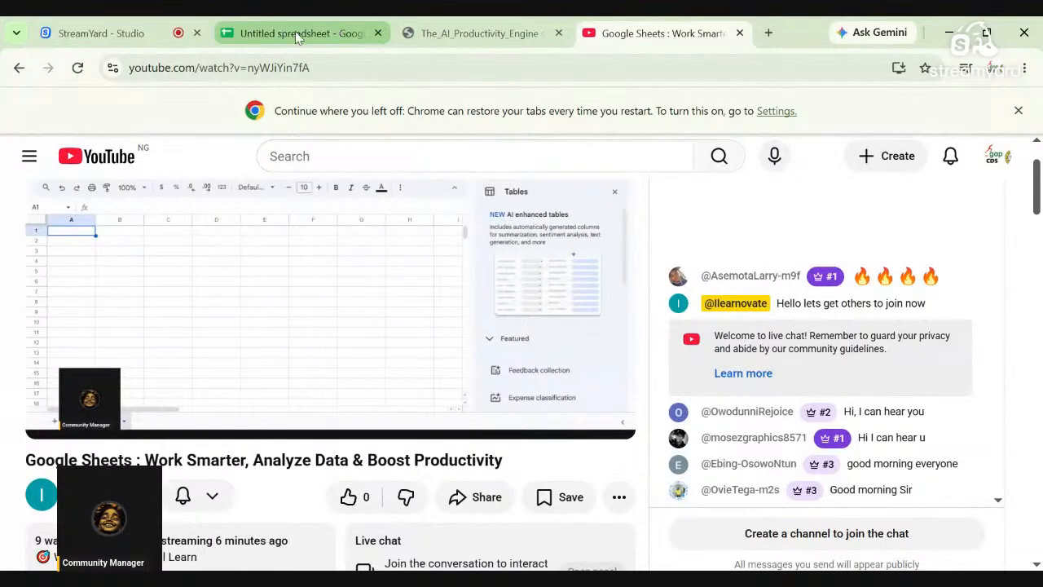
- Examine the first page of The_AI_Productivity_Engine sheet.pdf, covering the Personal Productivity Tracker and its four labelled features
{"action": "left_click", "coordinate": [484, 33]}
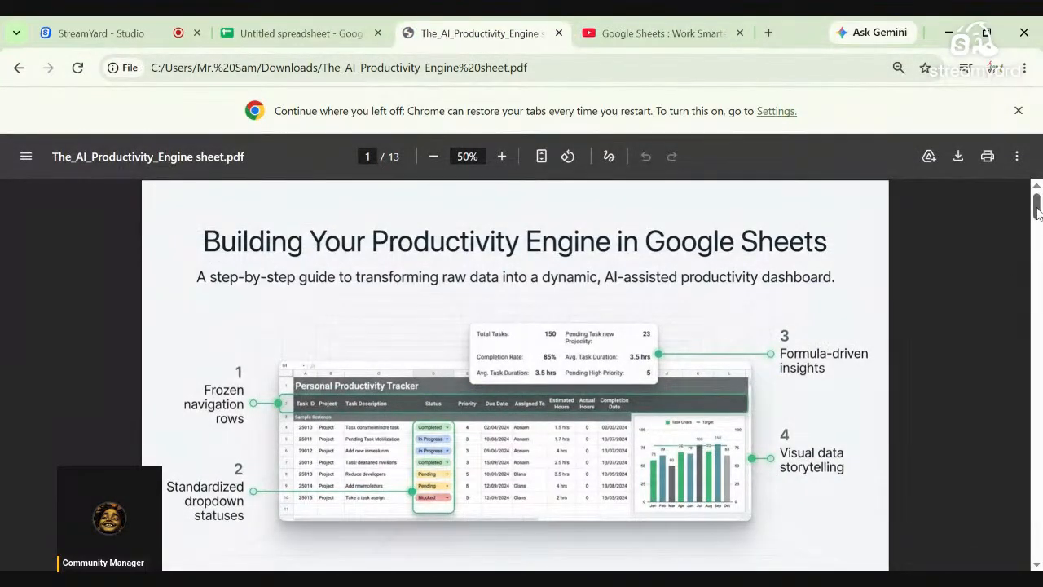
{"action": "mouse_move", "coordinate": [1037, 210]}
{"action": "left_mouse_down"}
{"action": "mouse_move", "coordinate": [1039, 222]}
{"action": "mouse_move", "coordinate": [1038, 206]}
{"action": "left_mouse_up"}
{"action": "scroll", "coordinate": [1038, 213], "scroll_direction": "down", "scroll_amount": 1}
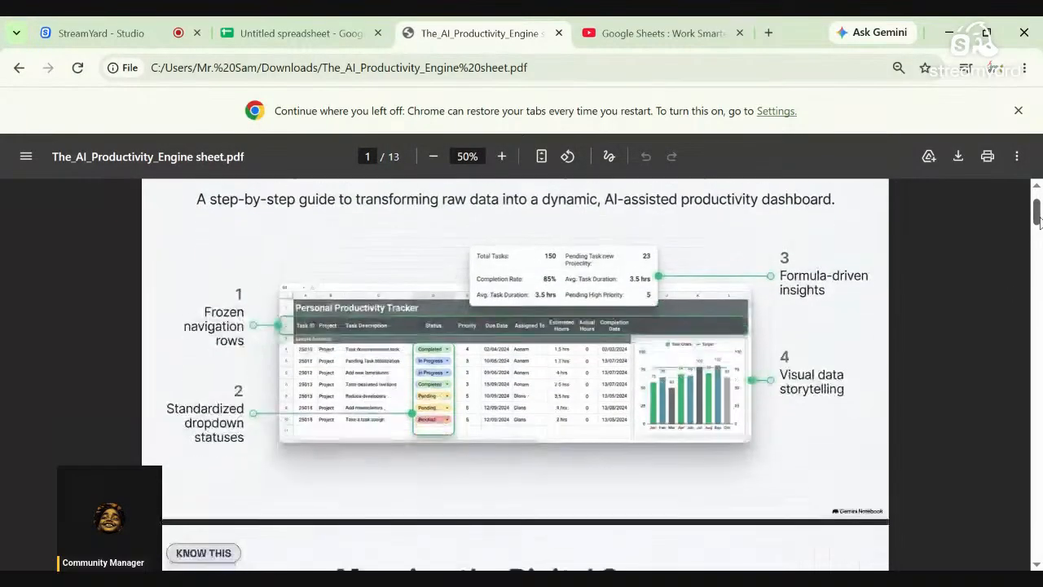
{"action": "scroll", "coordinate": [1038, 213], "scroll_direction": "up", "scroll_amount": 1}
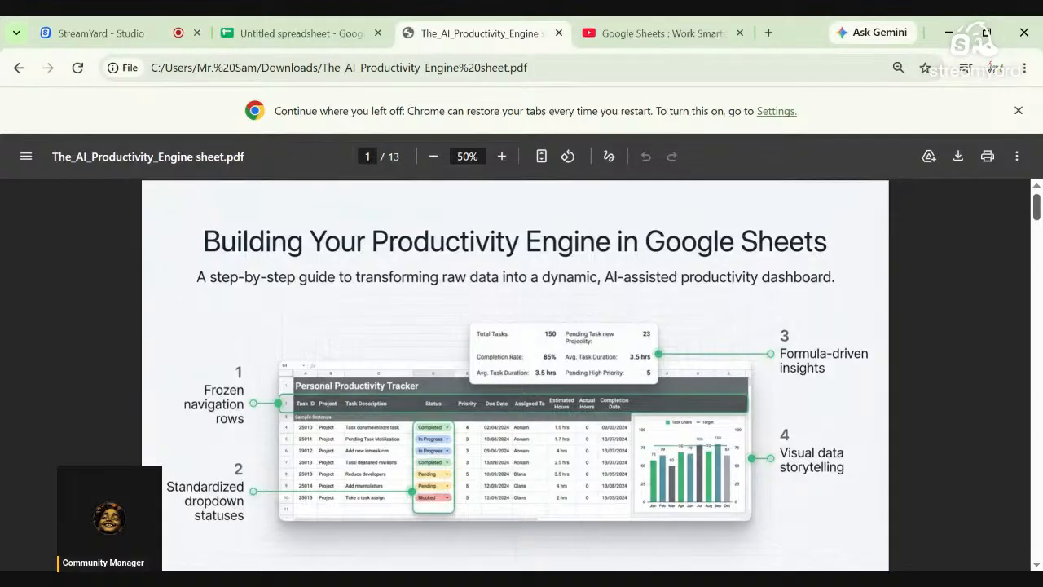
{"action": "scroll", "coordinate": [1038, 214], "scroll_direction": "down", "scroll_amount": 1}
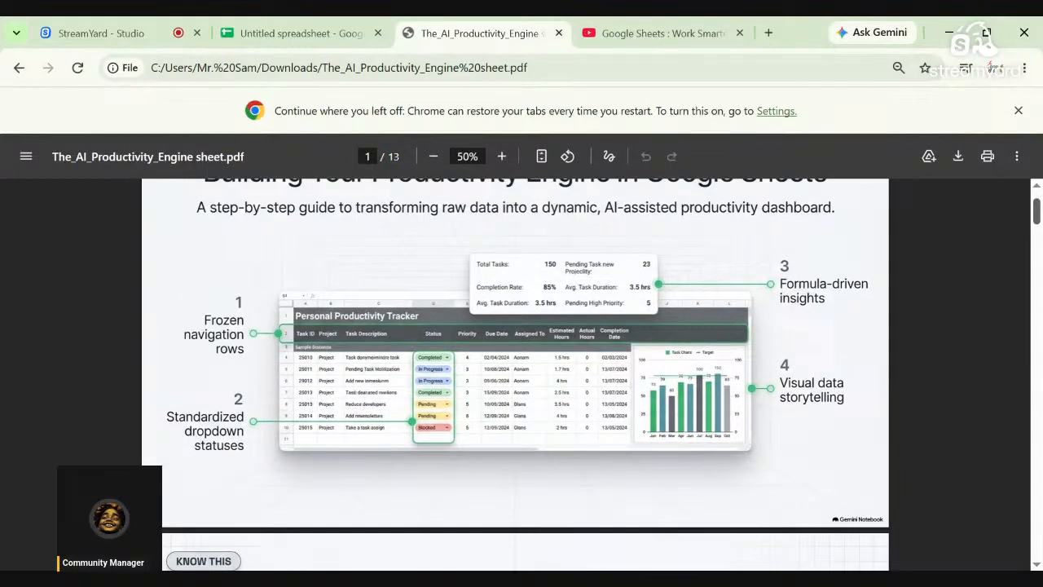
{"action": "scroll", "coordinate": [526, 373], "scroll_direction": "up", "scroll_amount": 1}
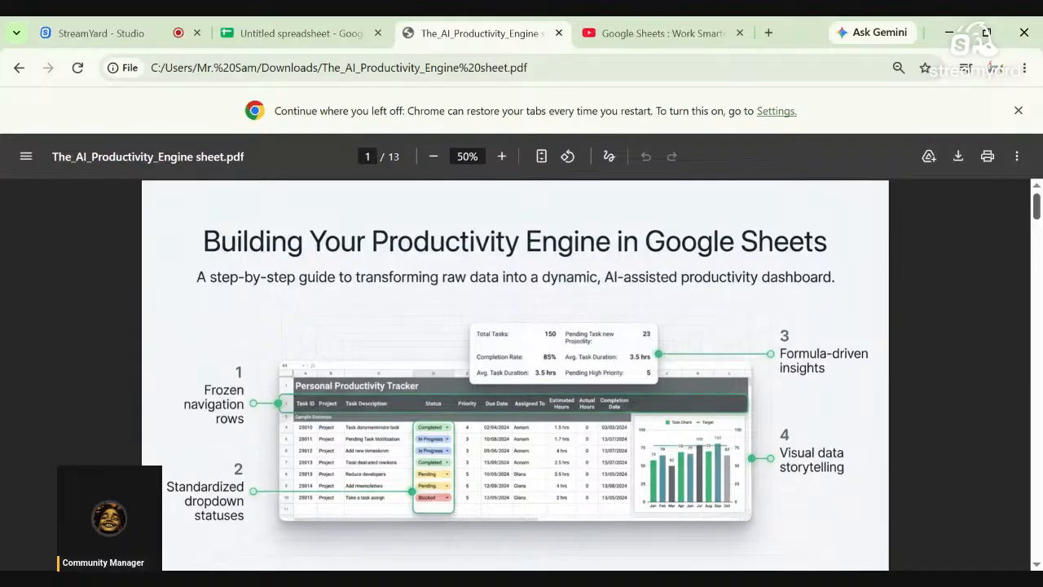
{"action": "scroll", "coordinate": [515, 367], "scroll_direction": "down", "scroll_amount": 1}
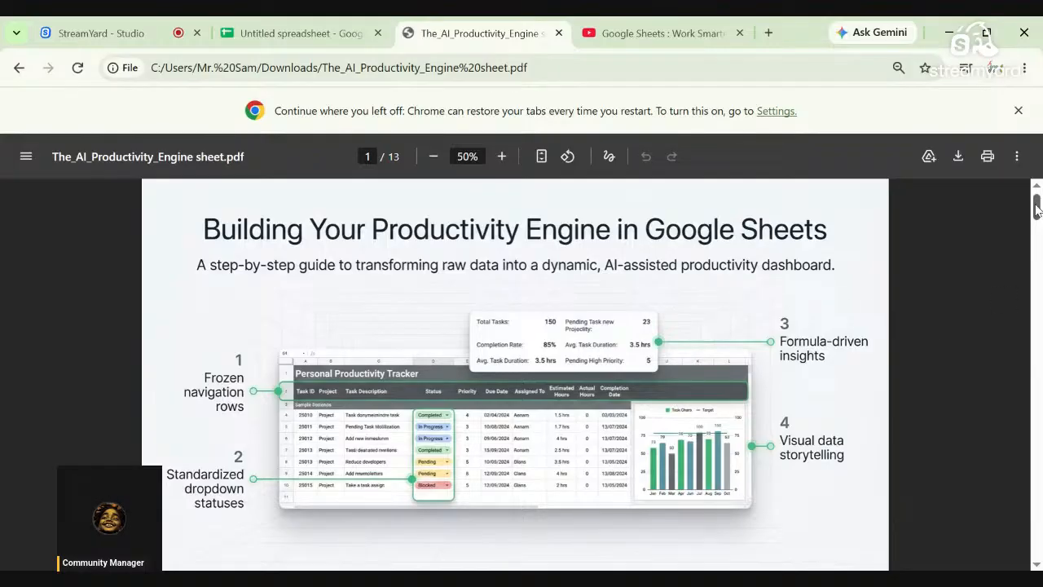
{"action": "left_click_drag", "start_coordinate": [1037, 210], "coordinate": [1037, 214]}
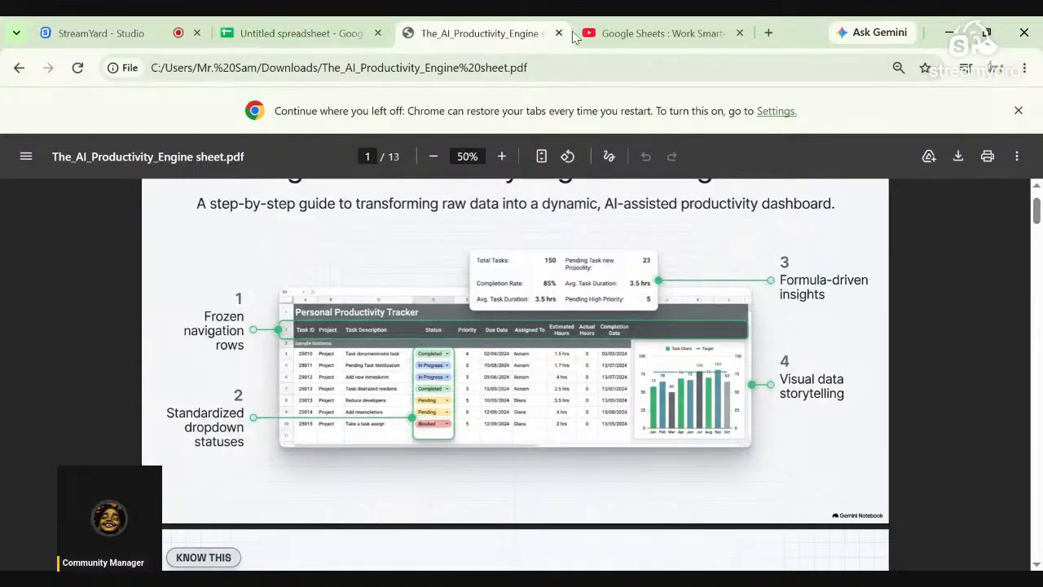
- Expand the live stream's description on YouTube and read the list of what participants will learn
{"action": "left_click", "coordinate": [637, 36]}
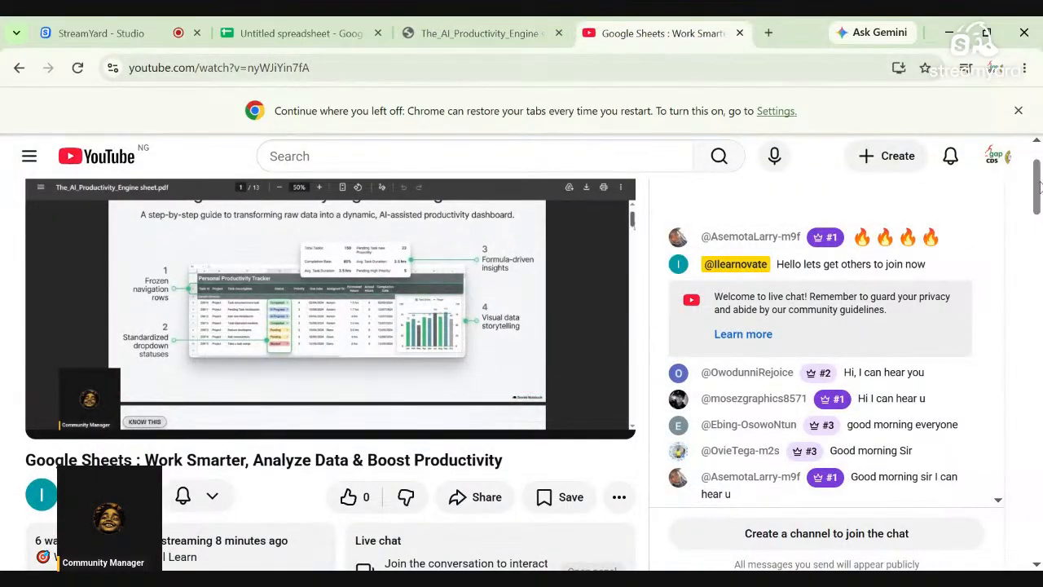
{"action": "scroll", "coordinate": [1039, 187], "scroll_direction": "down", "scroll_amount": 3}
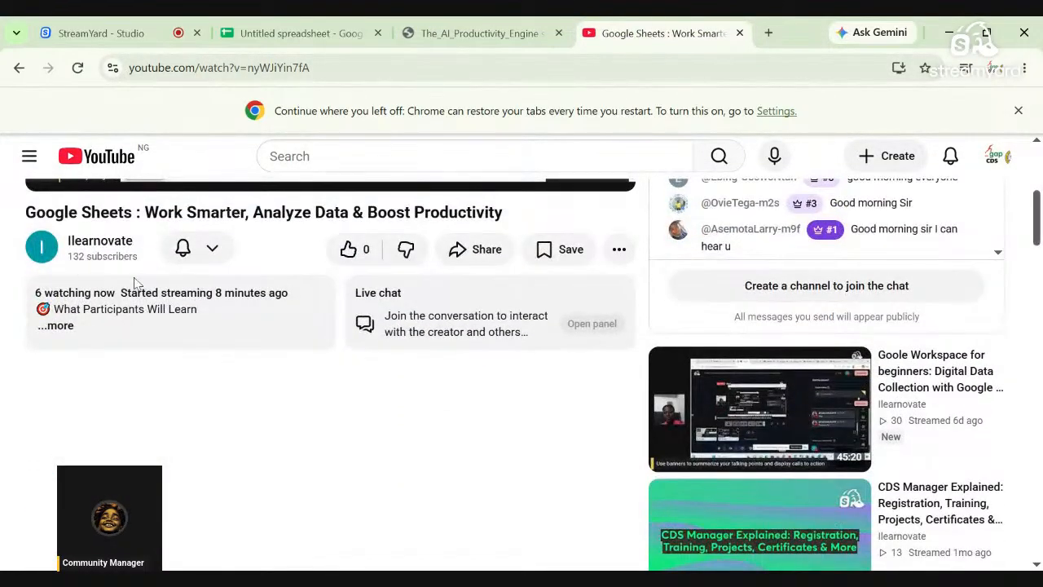
{"action": "left_click", "coordinate": [61, 326]}
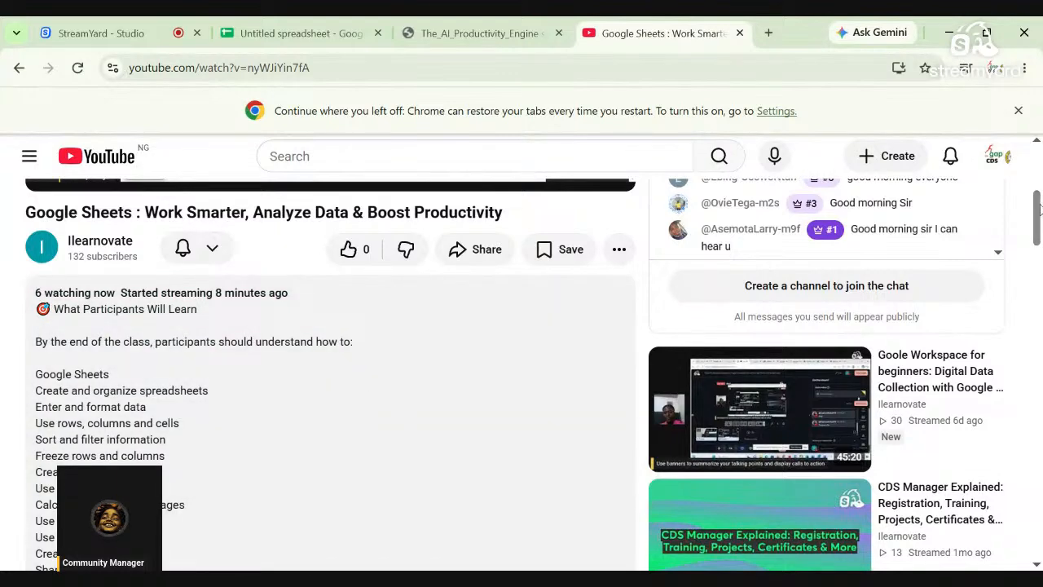
{"action": "scroll", "coordinate": [1037, 211], "scroll_direction": "down", "scroll_amount": 2}
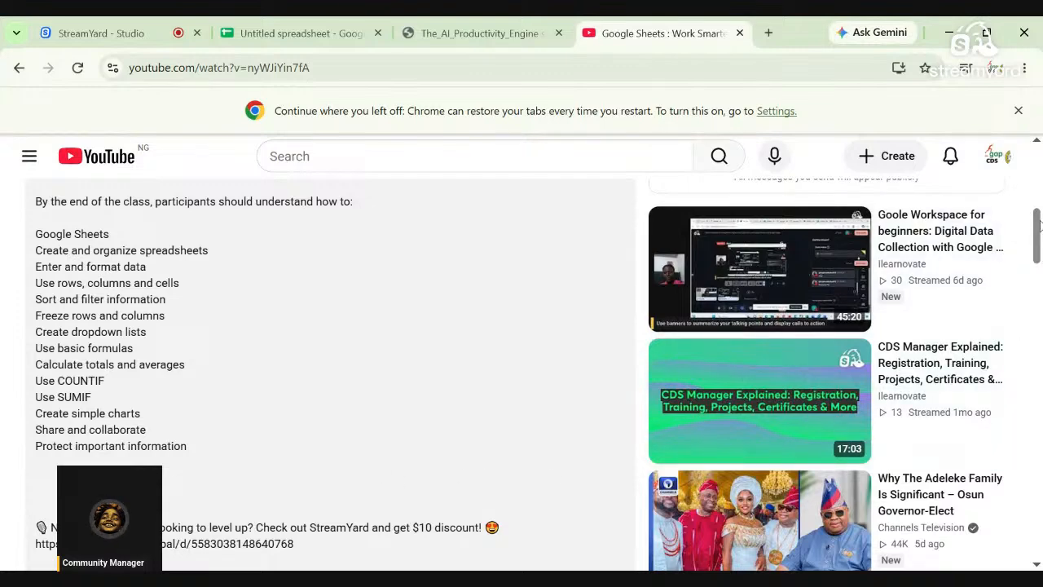
{"action": "left_click_drag", "start_coordinate": [1038, 218], "coordinate": [1036, 157]}
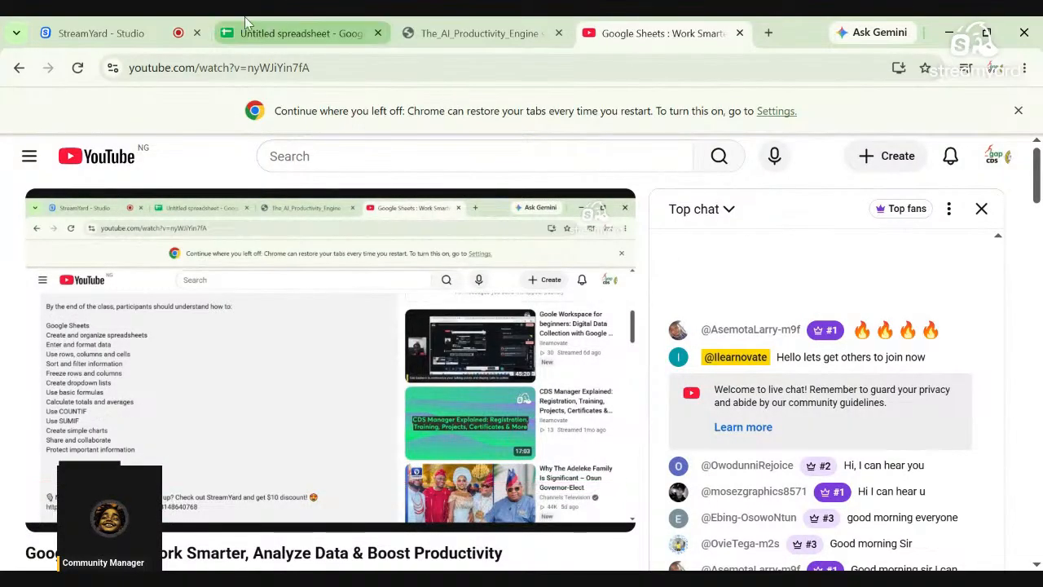
- Switch to the Google Sheets tab and create a new blank spreadsheet through the address sheet.new
{"action": "left_click", "coordinate": [281, 32]}
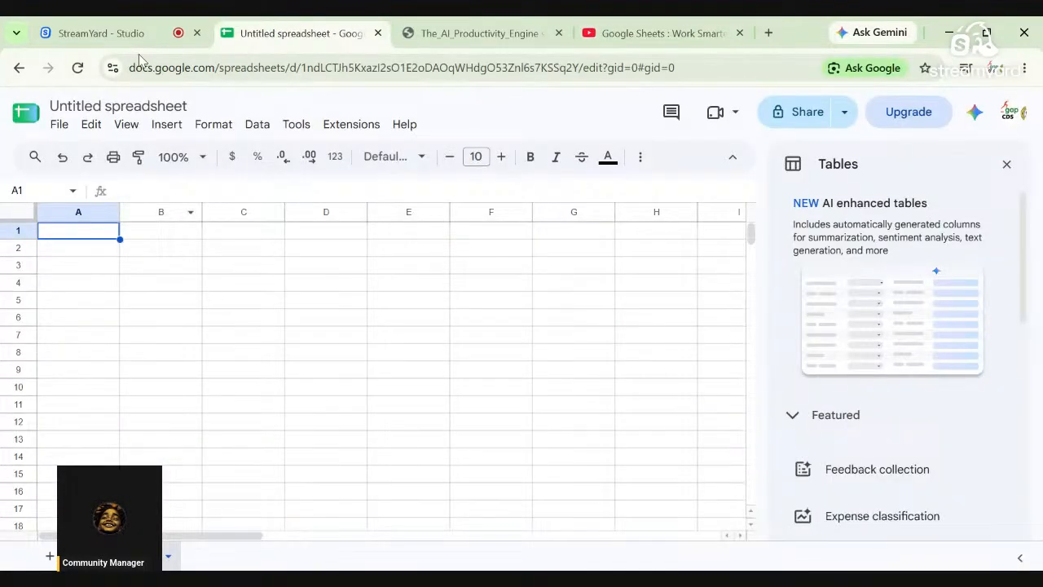
{"action": "left_click", "coordinate": [125, 106]}
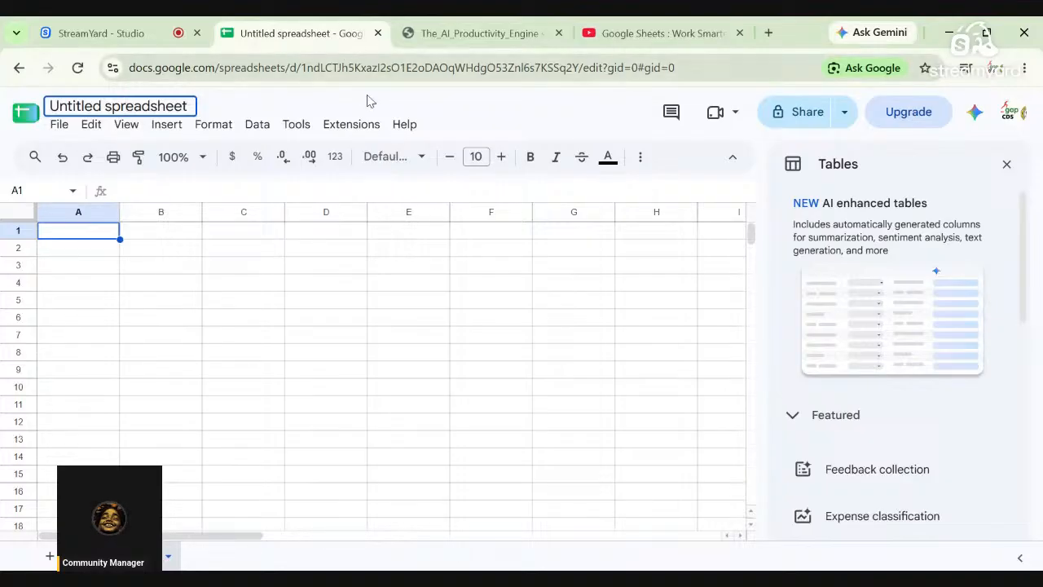
{"action": "left_click", "coordinate": [289, 67]}
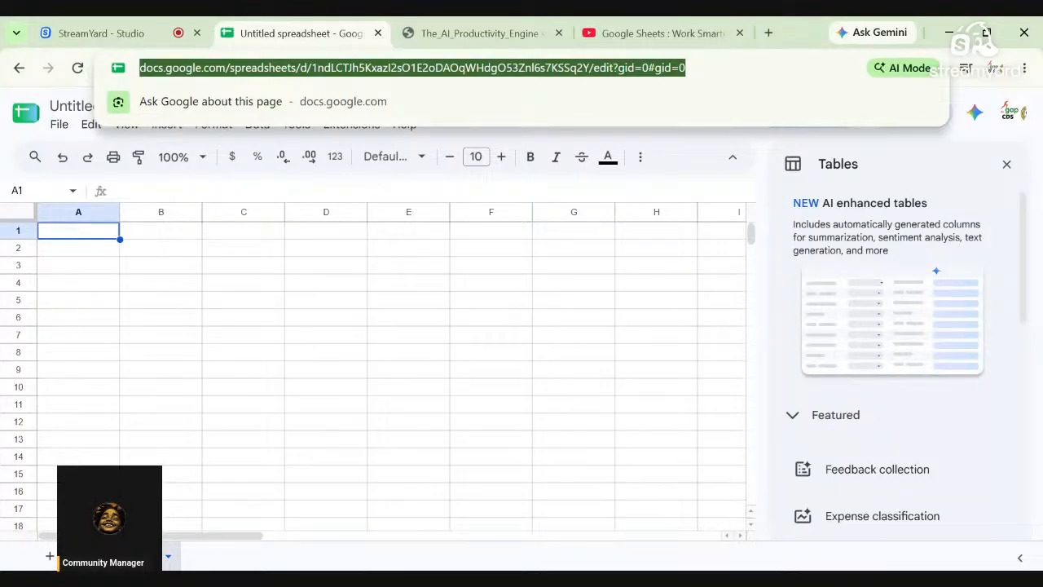
{"action": "type", "text": "sheet."}
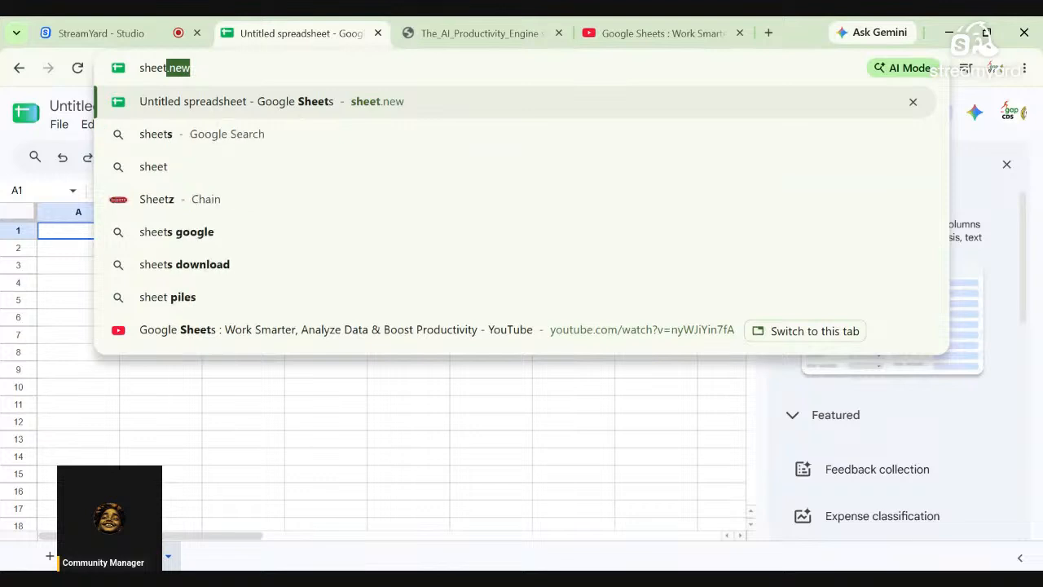
{"action": "type", "text": "new"}
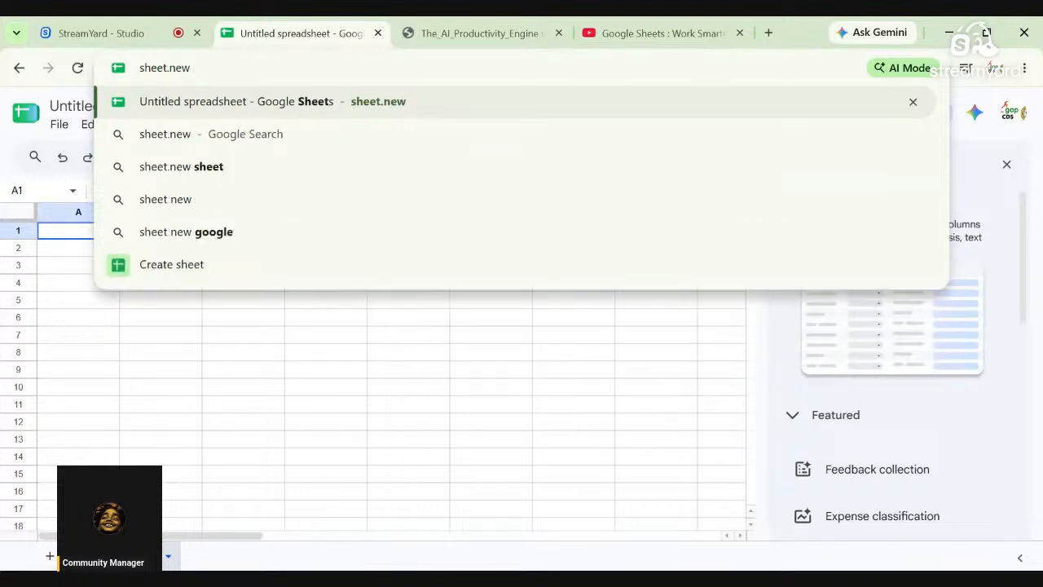
{"action": "key", "text": "Return"}
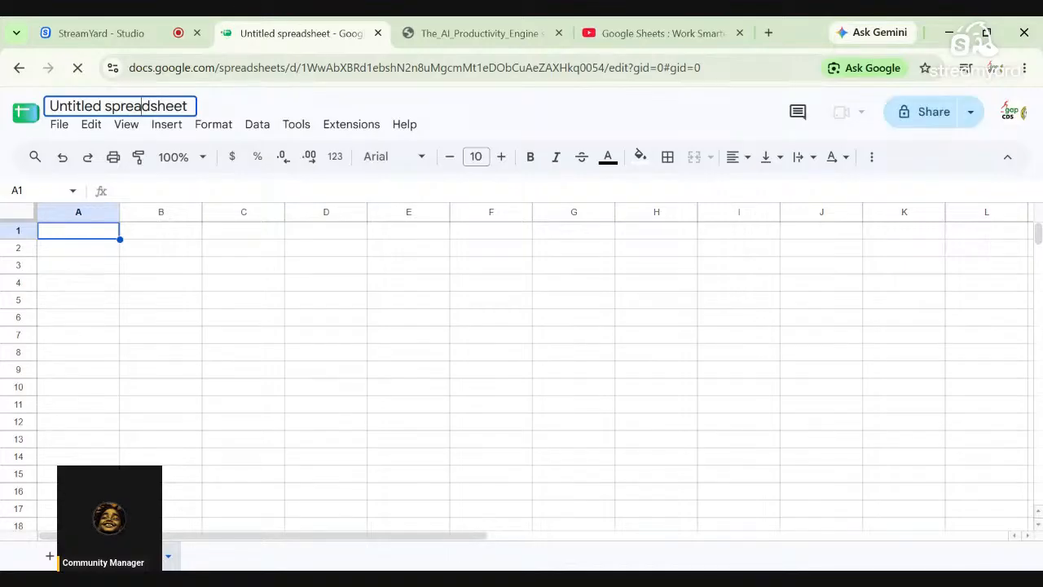
- Rename the untitled spreadsheet as CDS Attendance sheet
{"action": "left_click", "coordinate": [141, 106]}
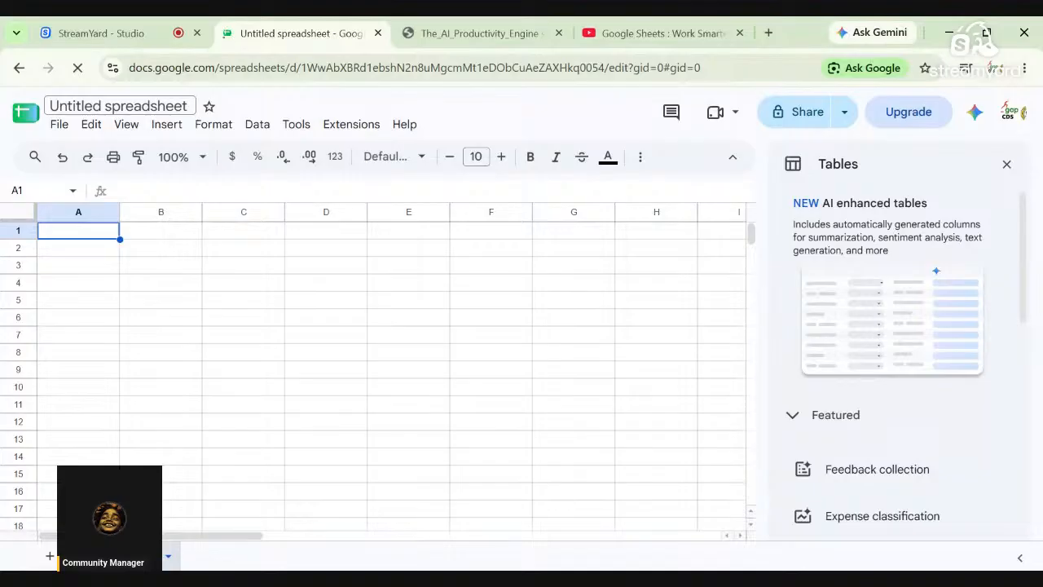
{"action": "left_click", "coordinate": [150, 106]}
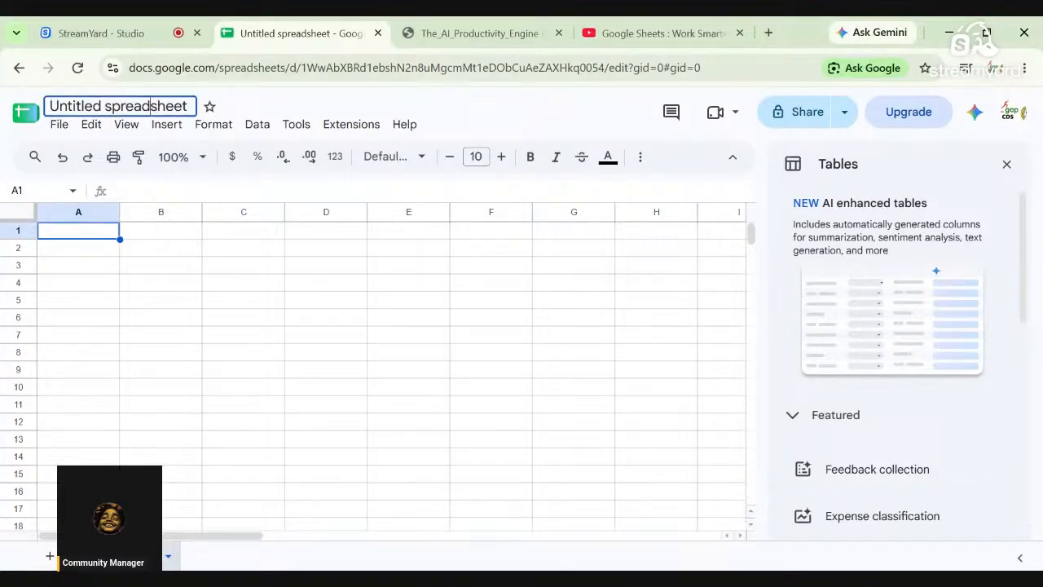
{"action": "double_click", "coordinate": [150, 106]}
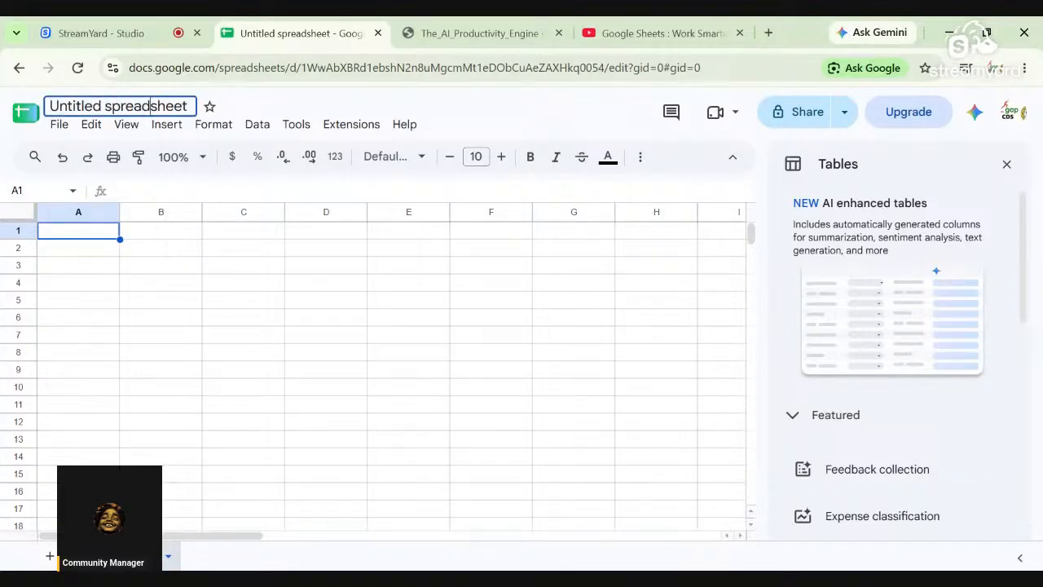
{"action": "triple_click", "coordinate": [149, 106]}
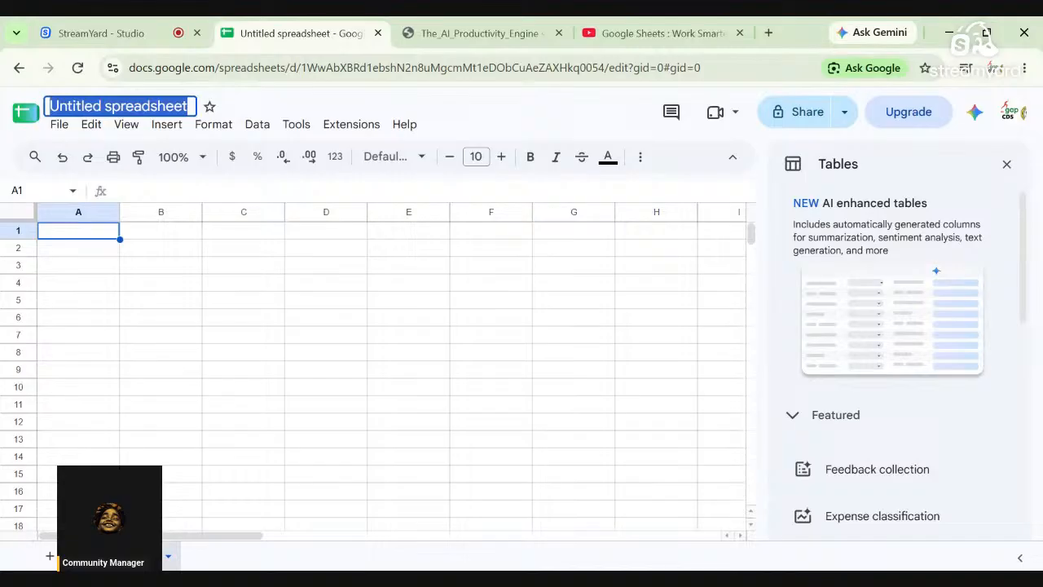
{"action": "type", "text": "CDS"}
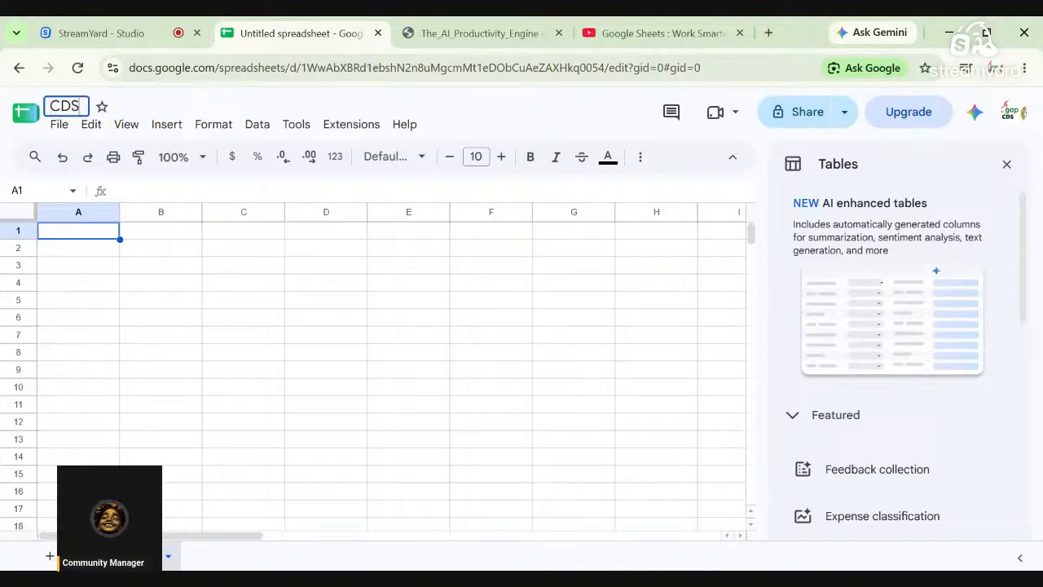
{"action": "type", "text": " Atrte"}
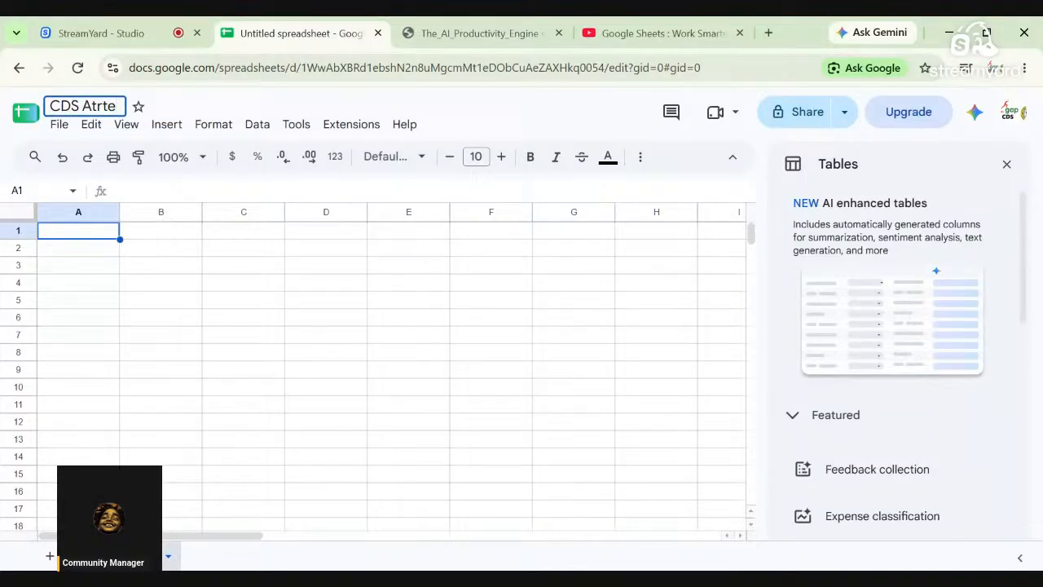
{"action": "key", "text": "BackSpace"}
{"action": "key", "text": "BackSpace"}
{"action": "key", "text": "BackSpace"}
{"action": "type", "text": "tendance sheet"}
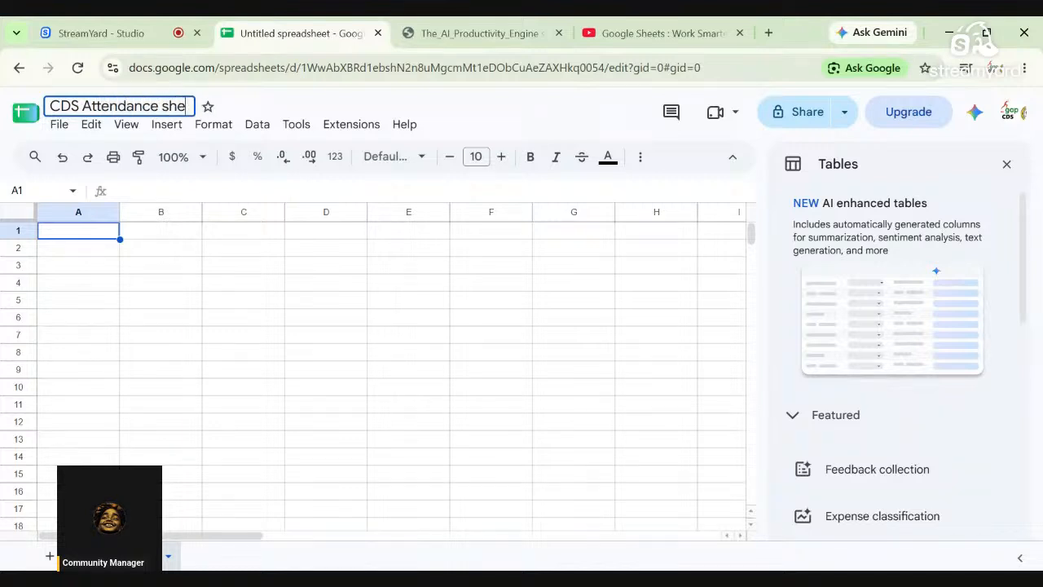
{"action": "left_click", "coordinate": [355, 287]}
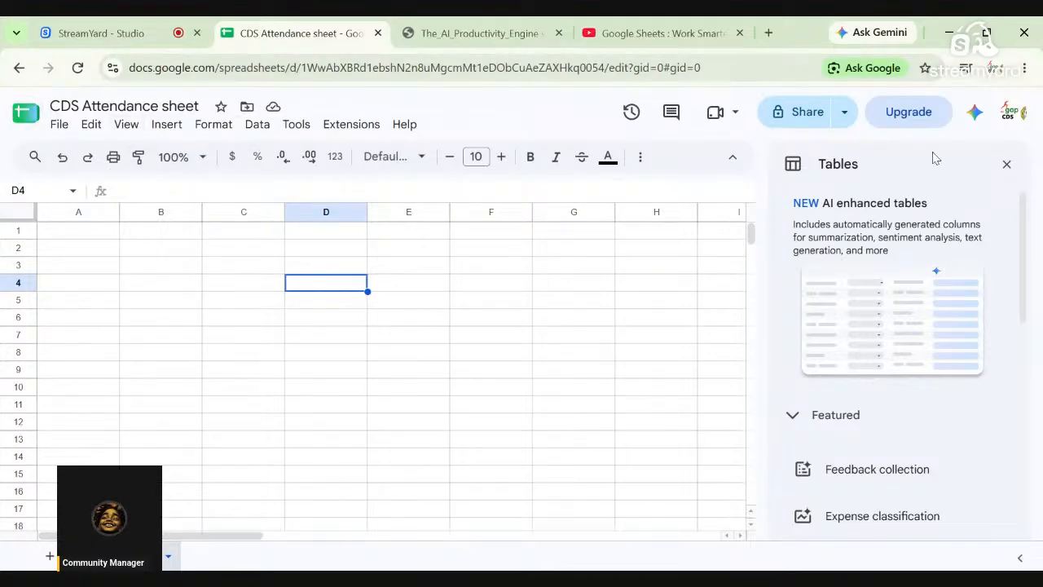
- Dismiss the Tables suggestions and look over the available command groups from File to Help
{"action": "left_click", "coordinate": [1006, 166]}
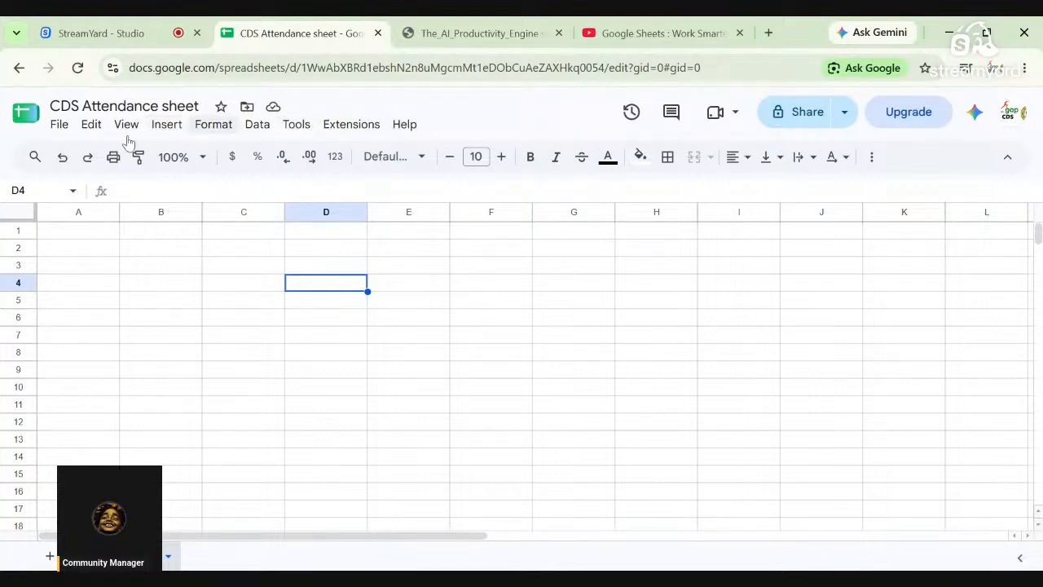
{"action": "left_click", "coordinate": [60, 124]}
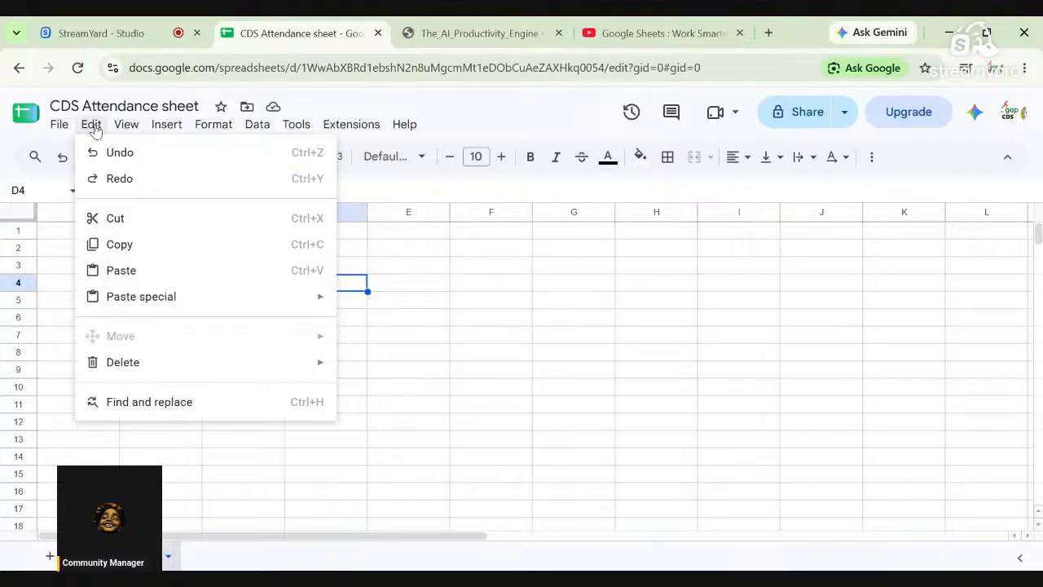
{"action": "mouse_move", "coordinate": [67, 139]}
{"action": "mouse_move", "coordinate": [123, 128]}
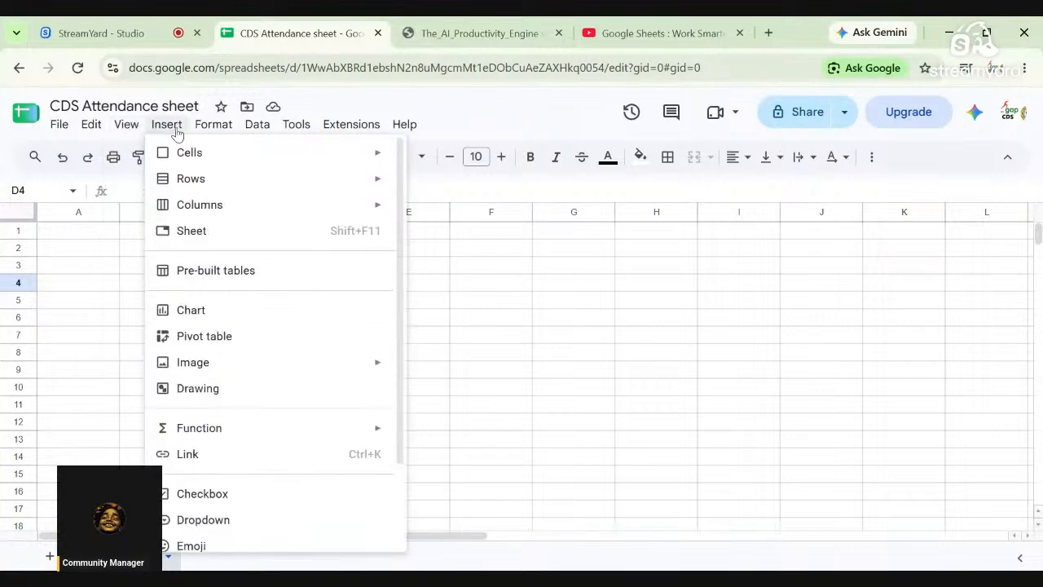
{"action": "mouse_move", "coordinate": [208, 129]}
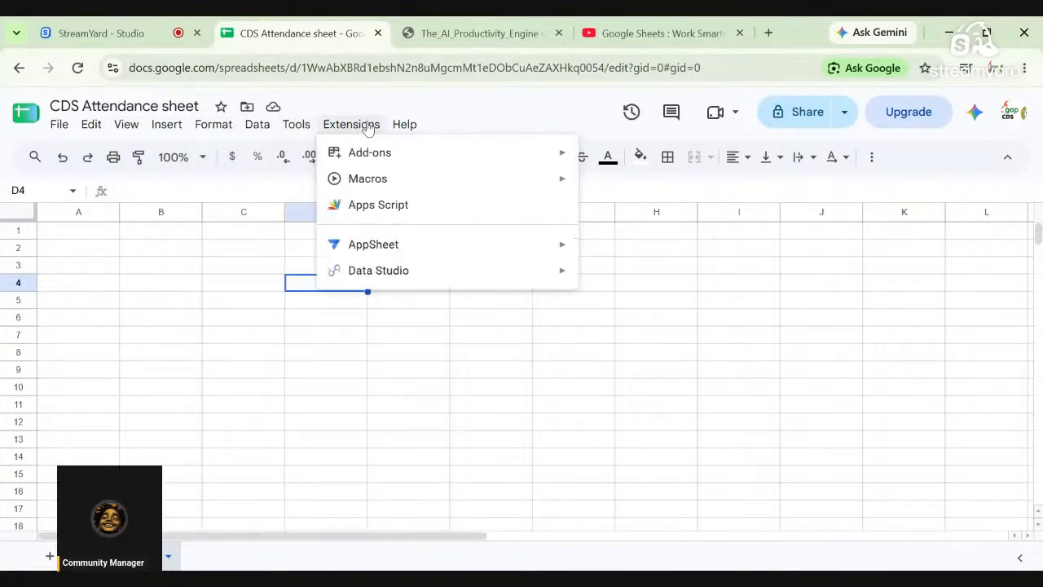
{"action": "mouse_move", "coordinate": [405, 128]}
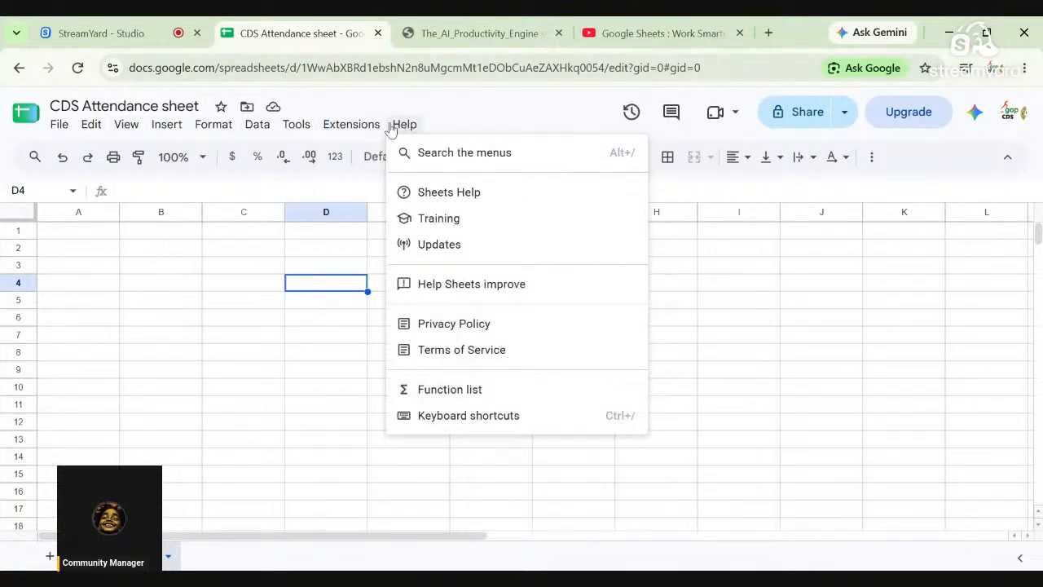
{"action": "mouse_move", "coordinate": [165, 124]}
{"action": "left_click", "coordinate": [455, 129]}
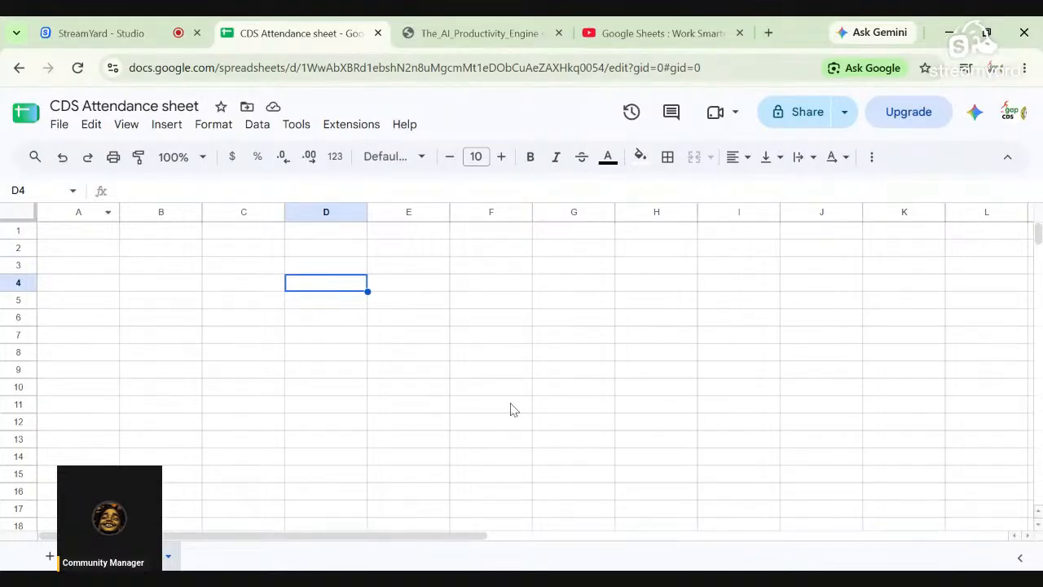
- Show cell selection on the grid with the whole sheet, single cells B2, A1, D6 and D10, and finally A1
{"action": "left_click", "coordinate": [20, 213]}
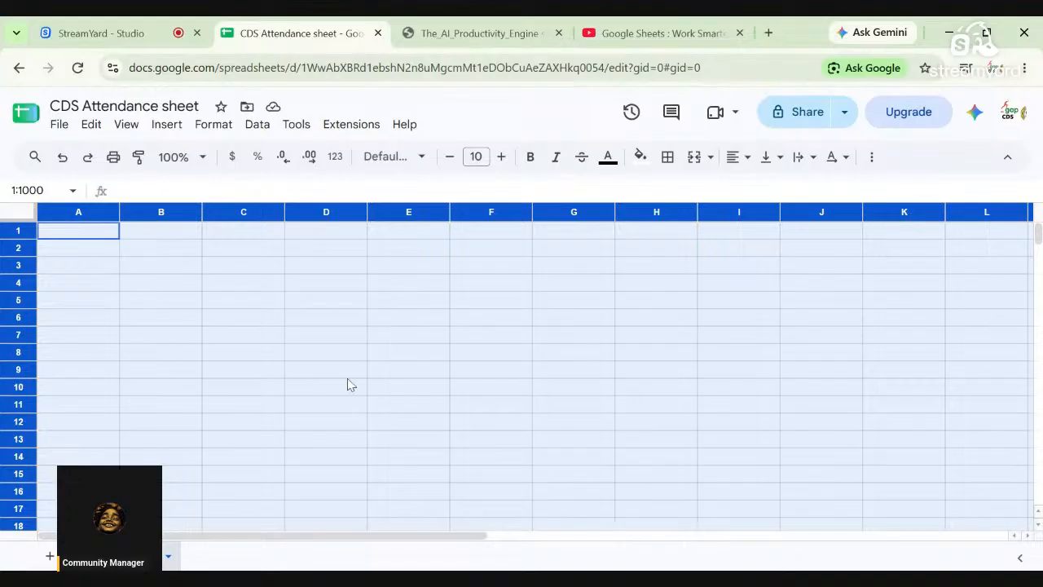
{"action": "left_click", "coordinate": [154, 249]}
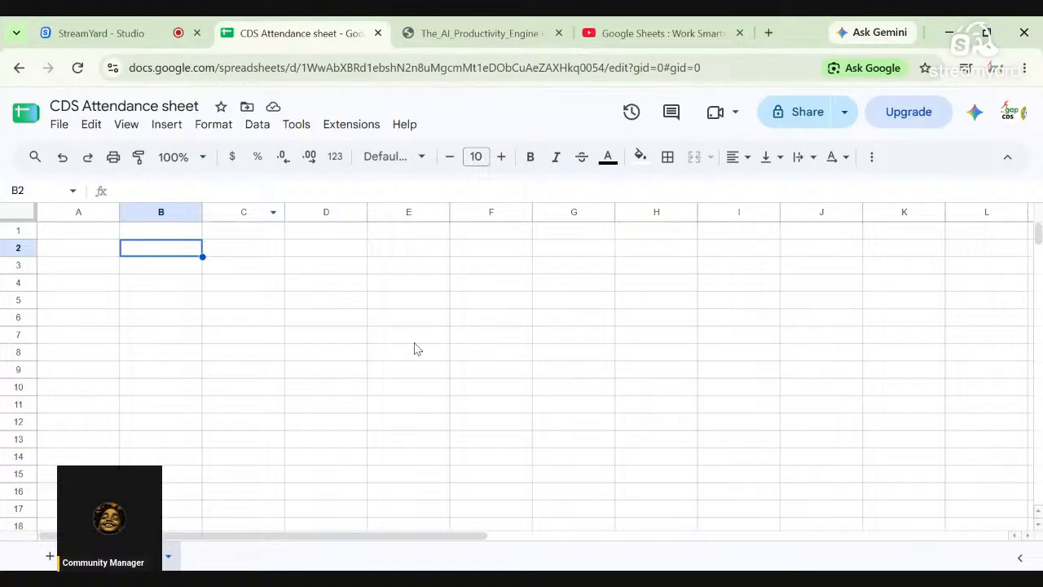
{"action": "left_click", "coordinate": [80, 235]}
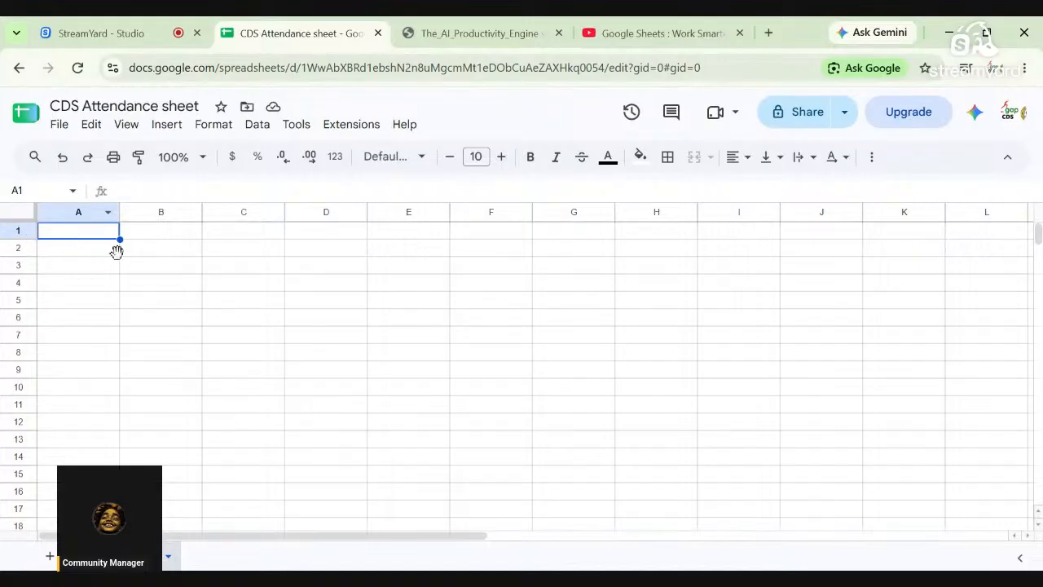
{"action": "left_click", "coordinate": [294, 319]}
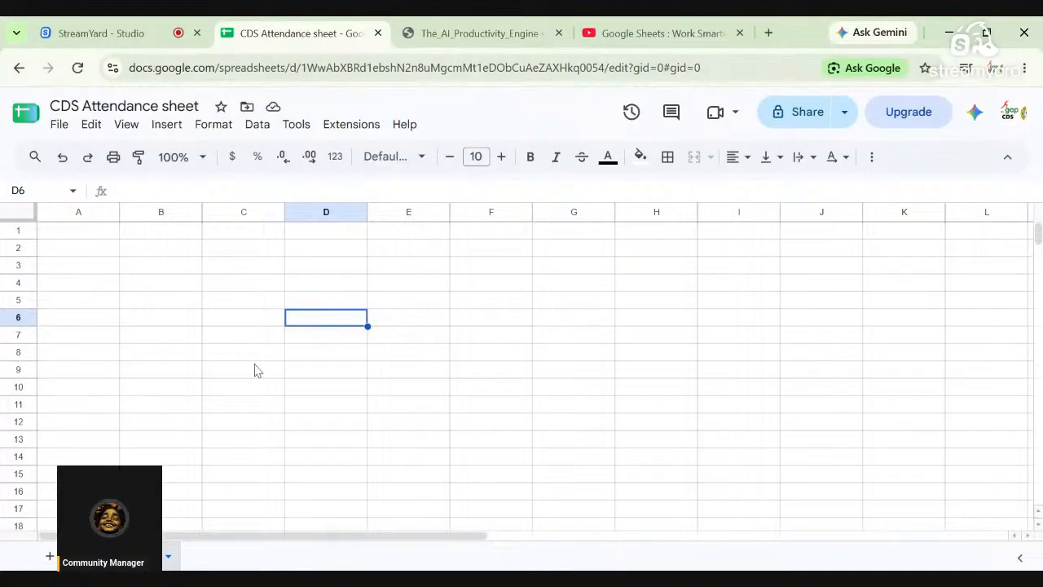
{"action": "left_click", "coordinate": [315, 394]}
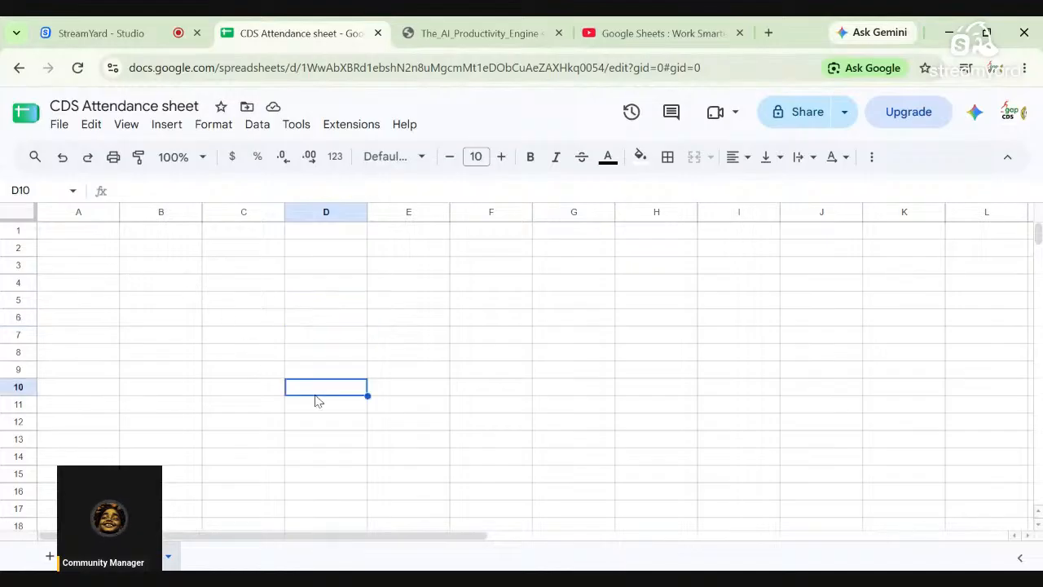
{"action": "left_click", "coordinate": [71, 230]}
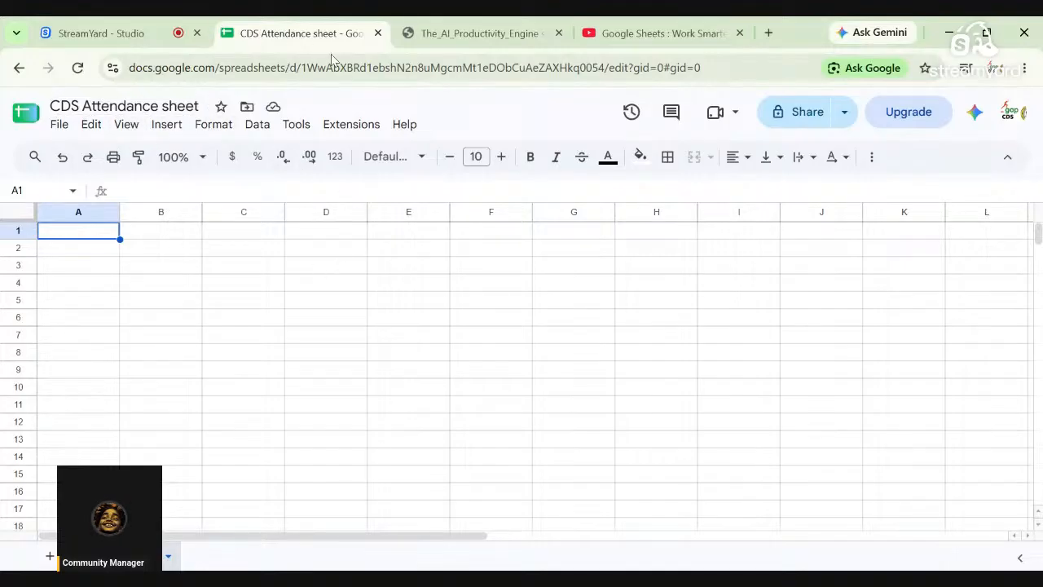
- Check the tracker title in The_AI_Productivity_Engine sheet.pdf and rename the spreadsheet as Personal Productivity Tracker
{"action": "left_click", "coordinate": [460, 37]}
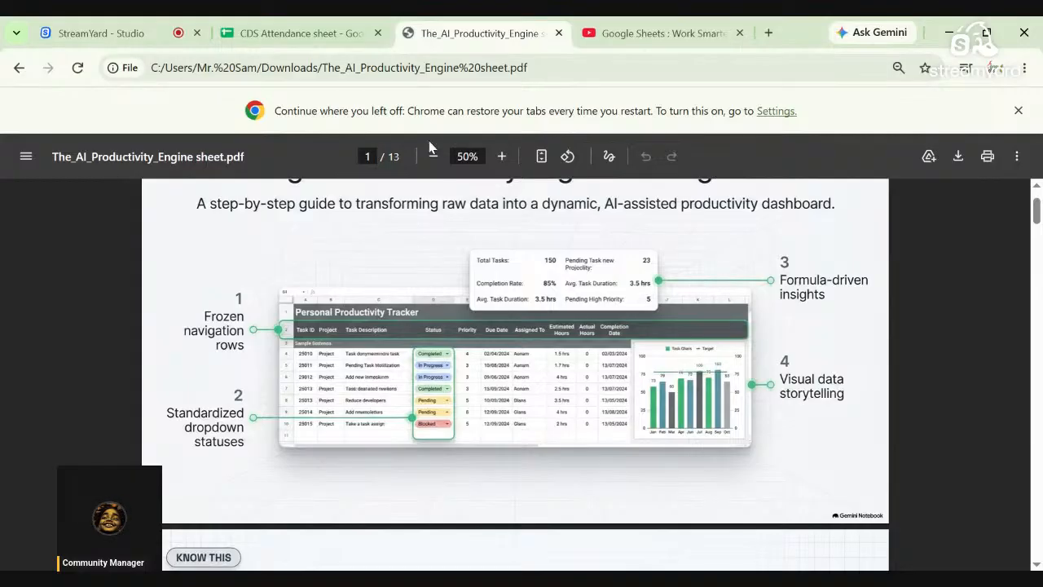
{"action": "left_click", "coordinate": [277, 32]}
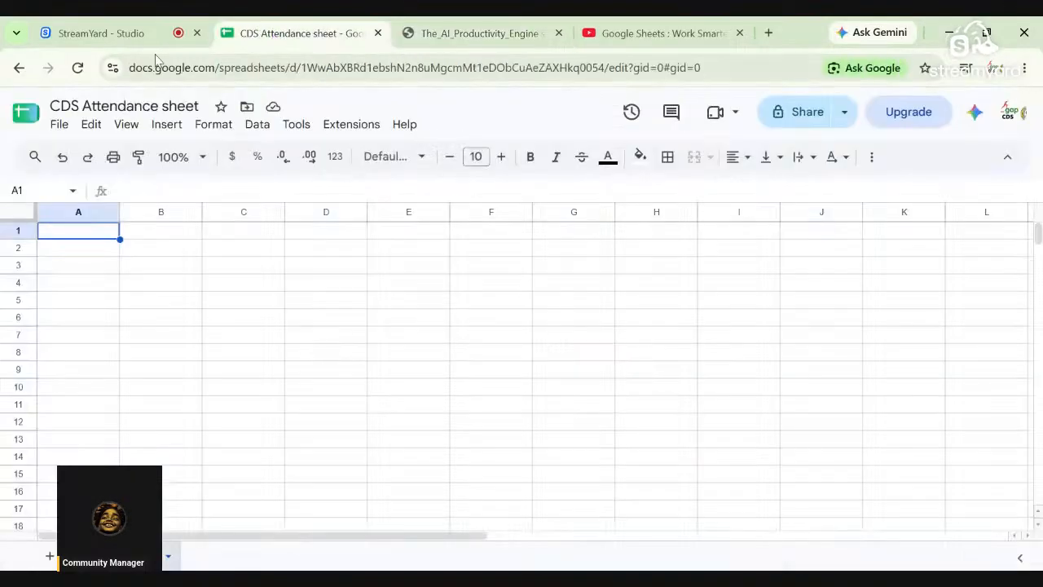
{"action": "double_click", "coordinate": [119, 106]}
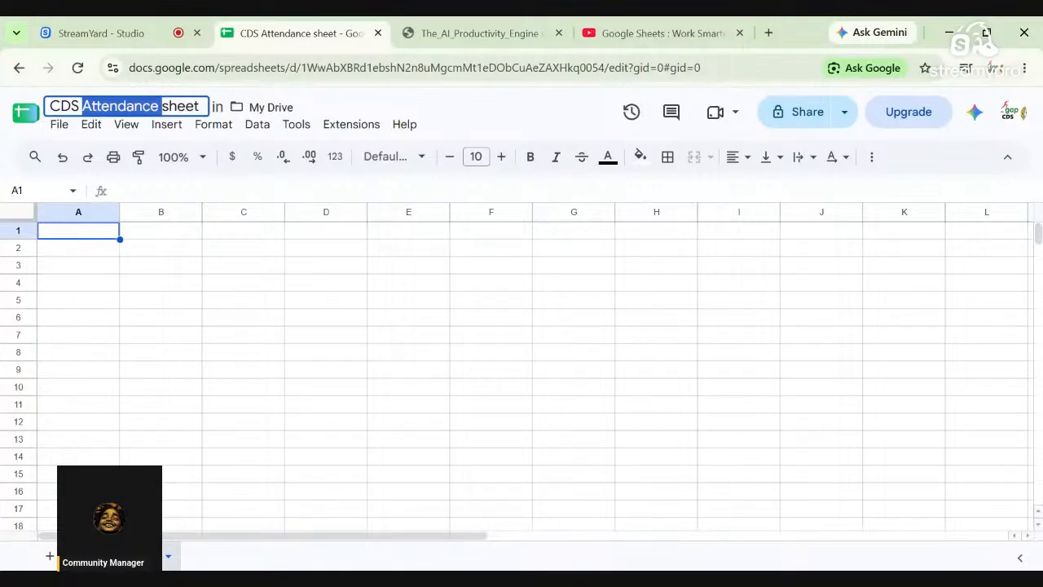
{"action": "key", "text": "ctrl+a"}
{"action": "type", "text": "Personal"}
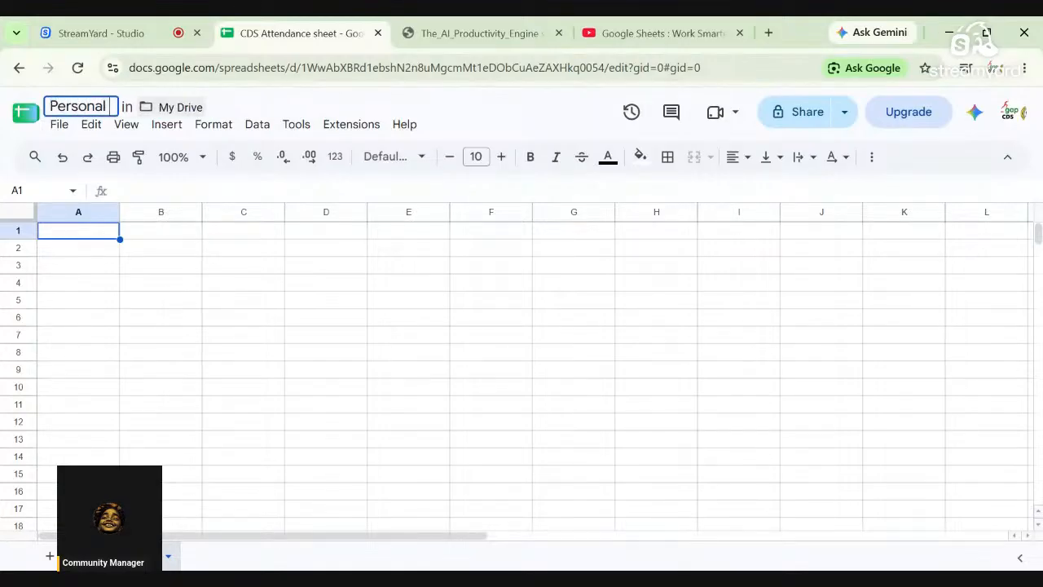
{"action": "type", "text": " Prod"}
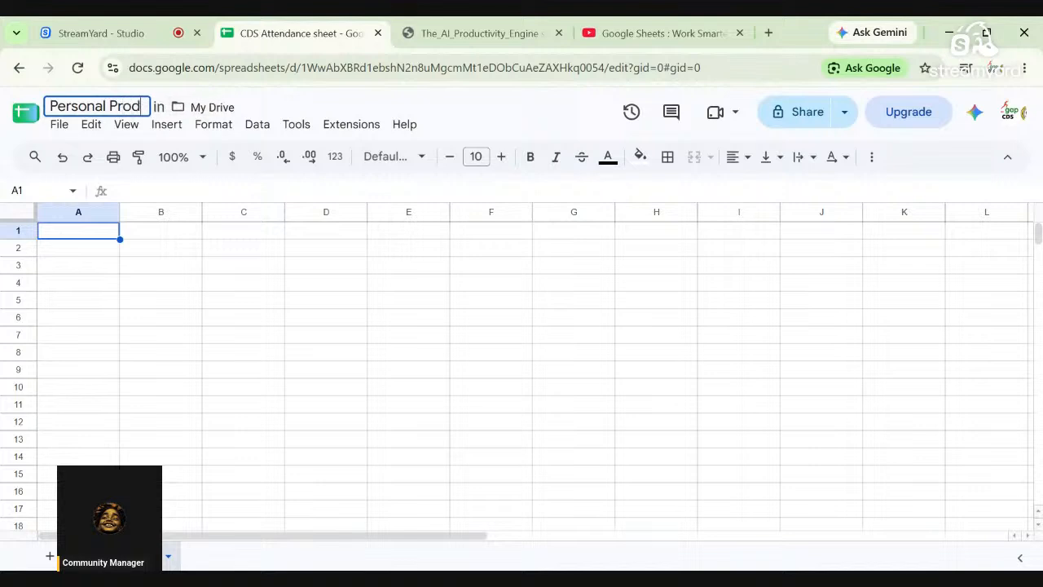
{"action": "type", "text": "uctivity "}
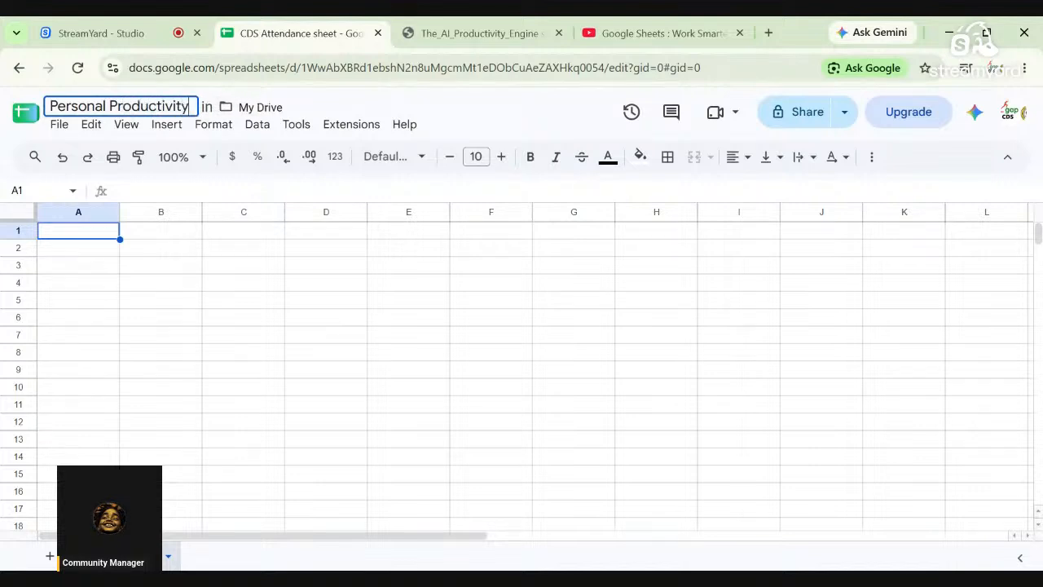
{"action": "type", "text": "Trac"}
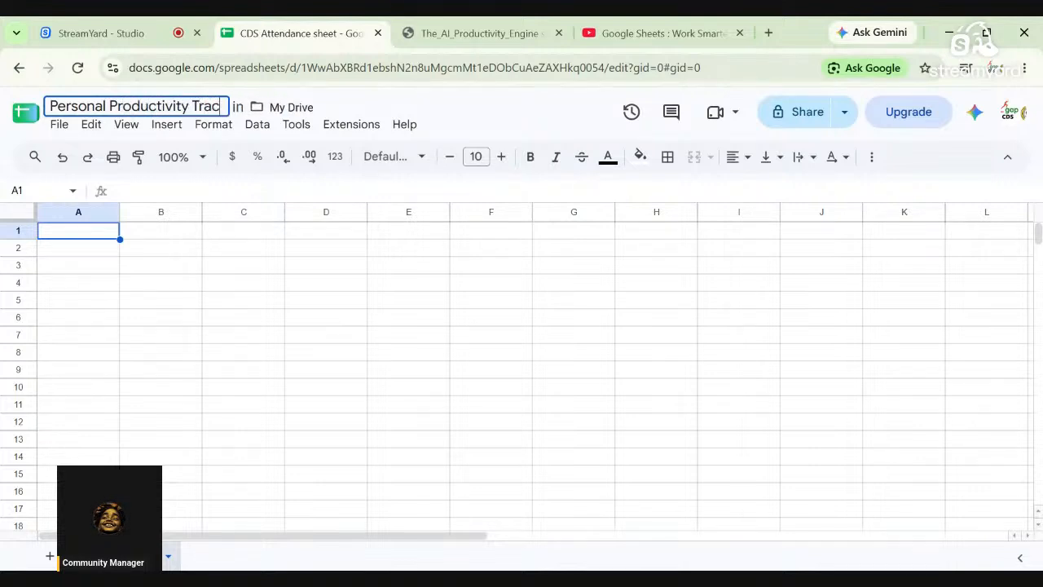
{"action": "type", "text": "ker"}
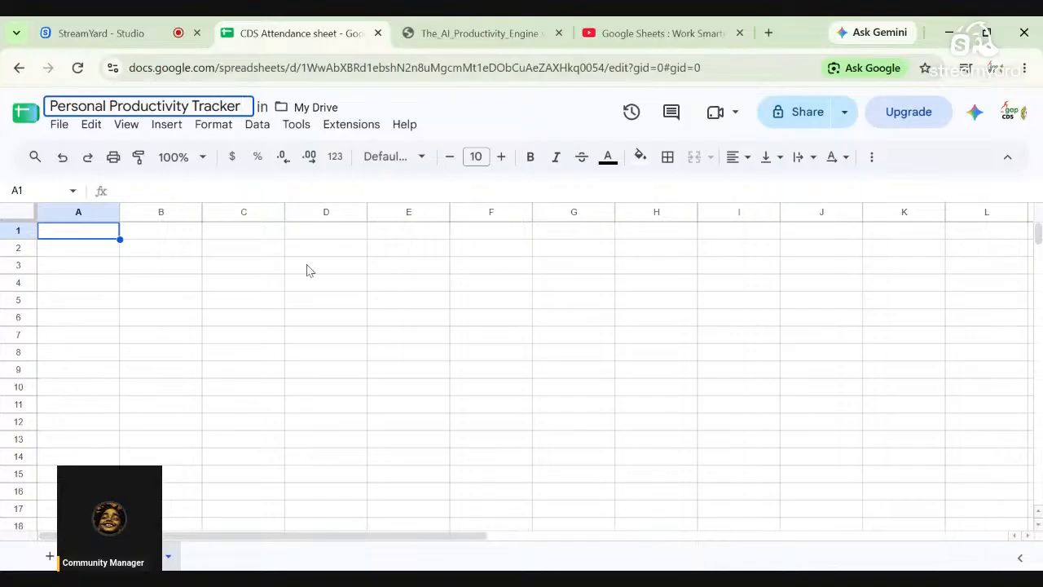
{"action": "left_click", "coordinate": [273, 330]}
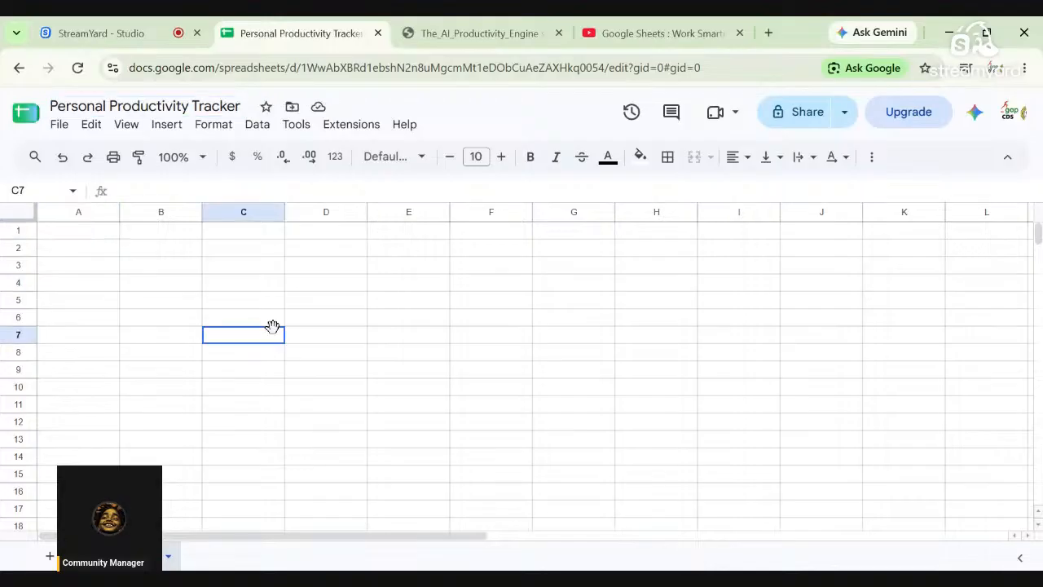
- View page 2 of the PDF guide, Mapping the Digital Canvas, and check the live comments in StreamYard
{"action": "left_click", "coordinate": [469, 36]}
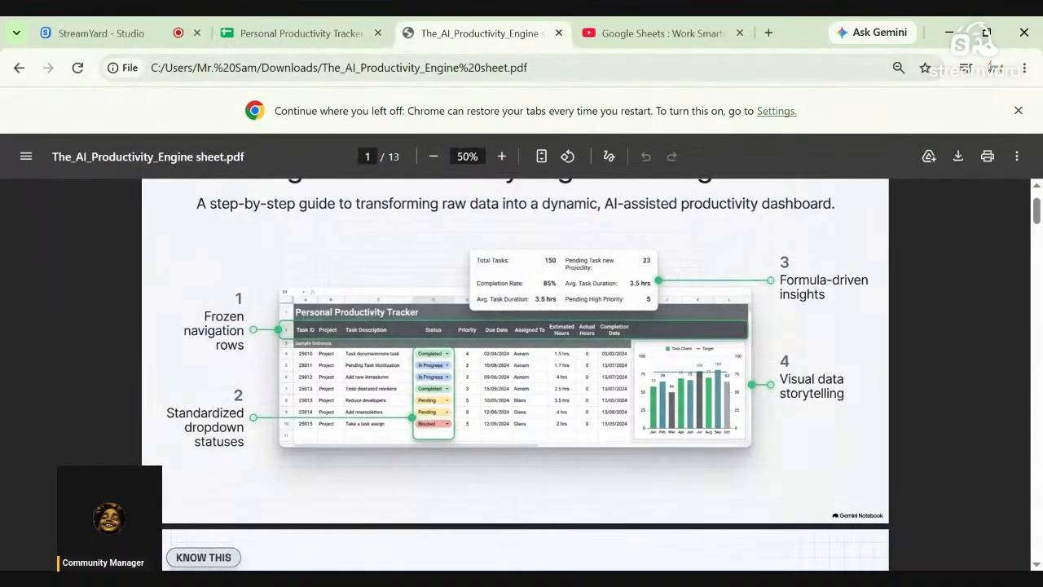
{"action": "left_click_drag", "start_coordinate": [1037, 214], "coordinate": [1038, 240]}
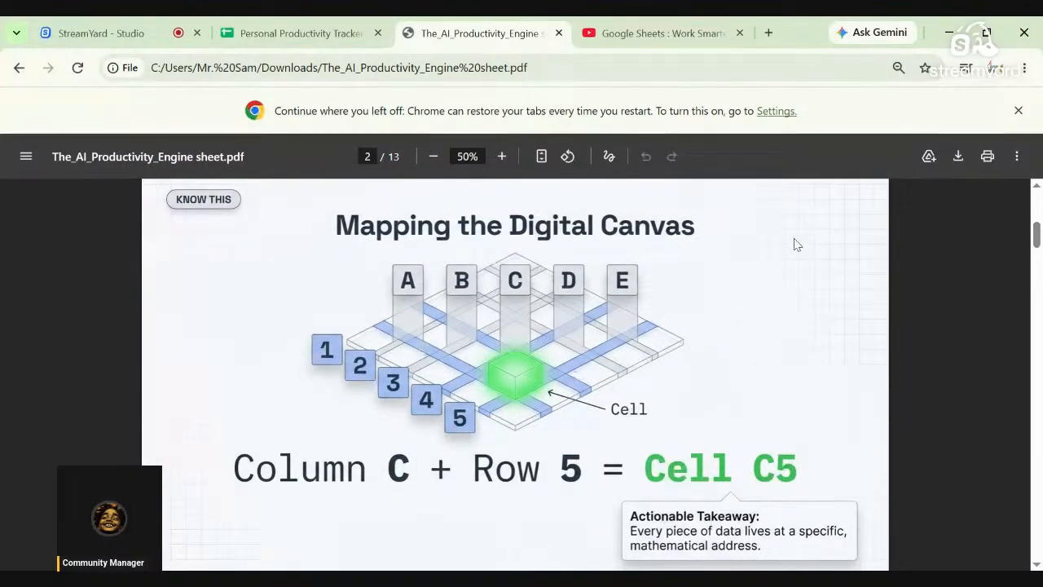
{"action": "left_click", "coordinate": [125, 41]}
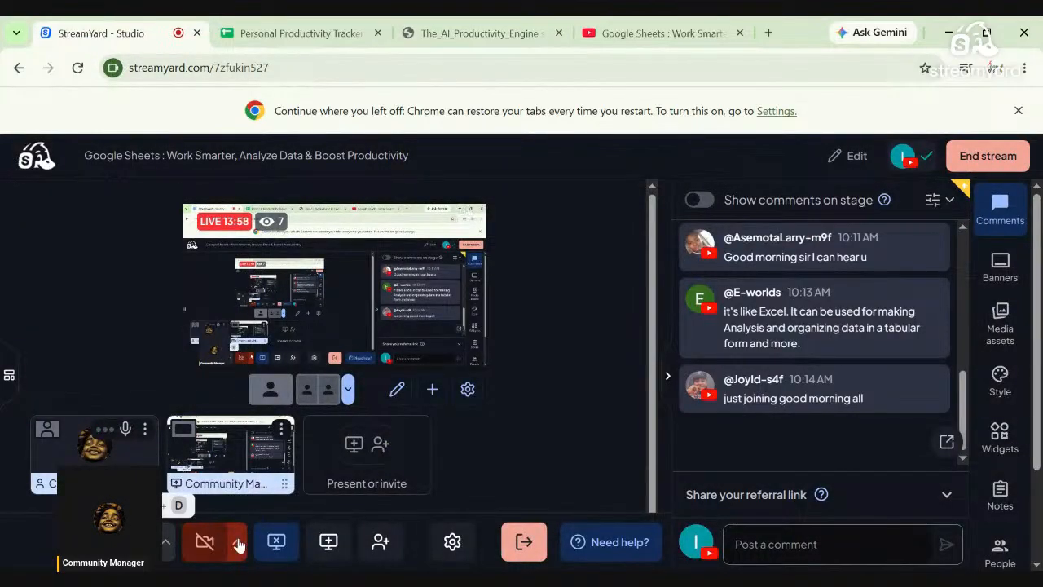
- Place the Personal Productivity Tracker browser tab before the StreamYard tab and return to page 2 of the PDF guide
{"action": "left_click", "coordinate": [300, 33]}
{"action": "left_click", "coordinate": [383, 32]}
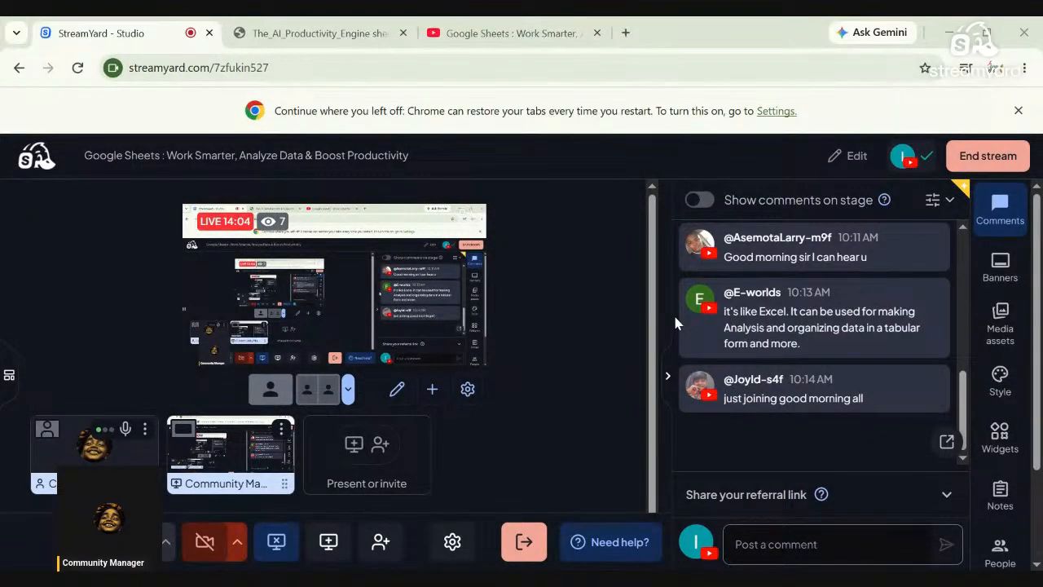
{"action": "key", "text": "ctrl+shift+t"}
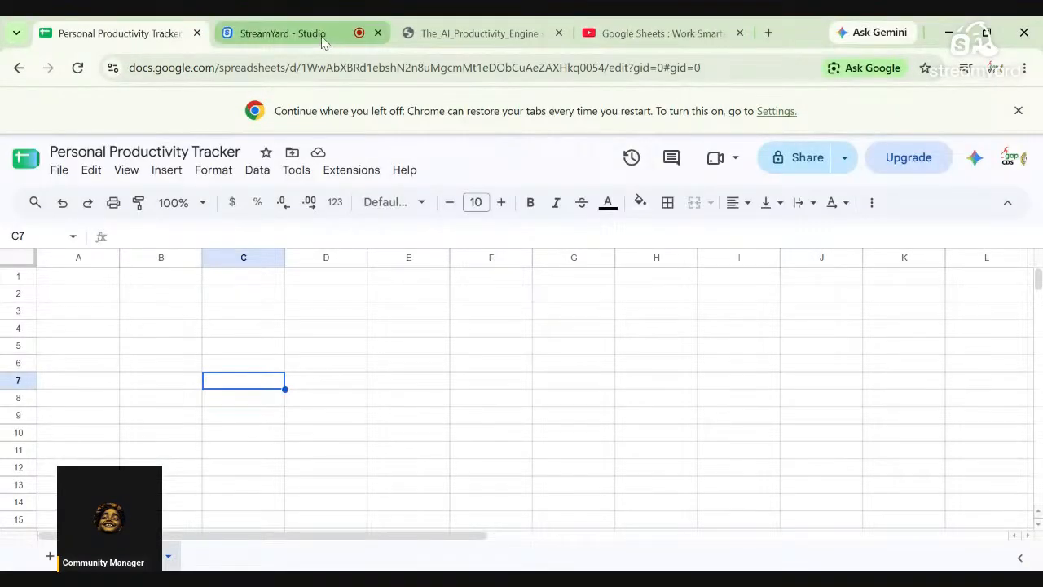
{"action": "left_click", "coordinate": [422, 33]}
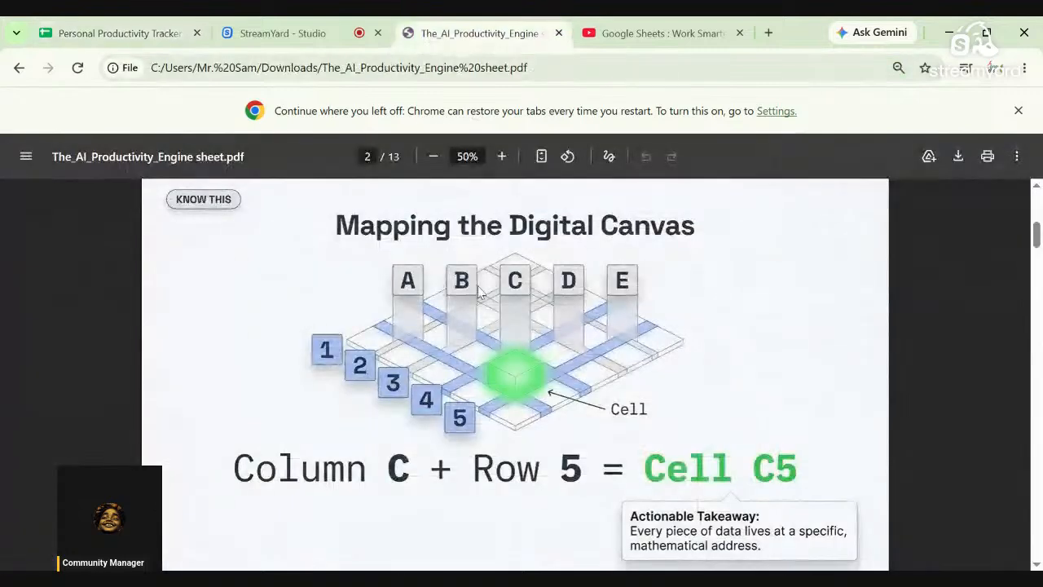
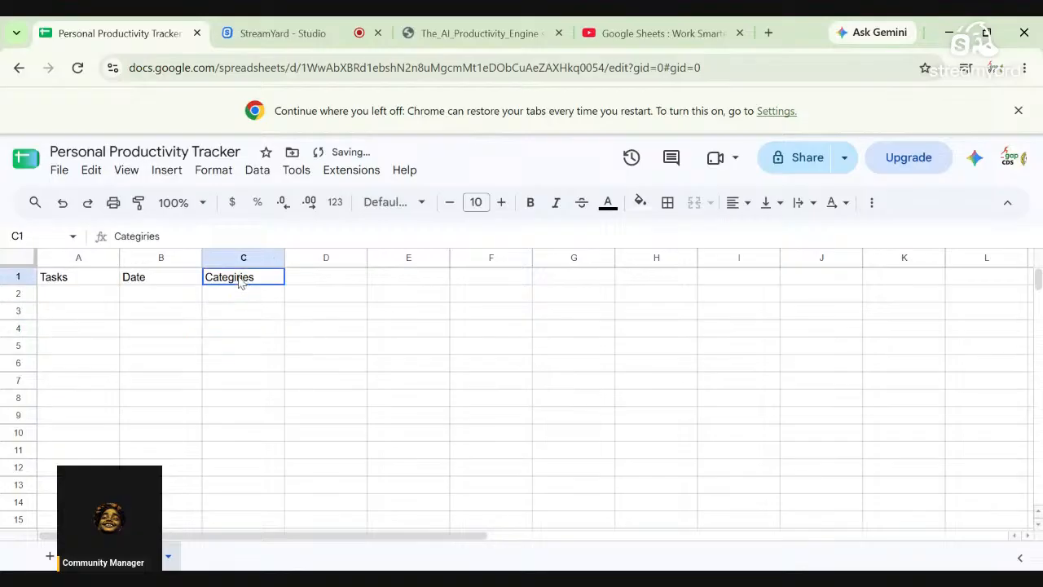
- Correct the header in C1 to Categories and check the header list on page 3 of the PDF guide, Laying the Data Foundation
{"action": "left_click", "coordinate": [236, 276]}
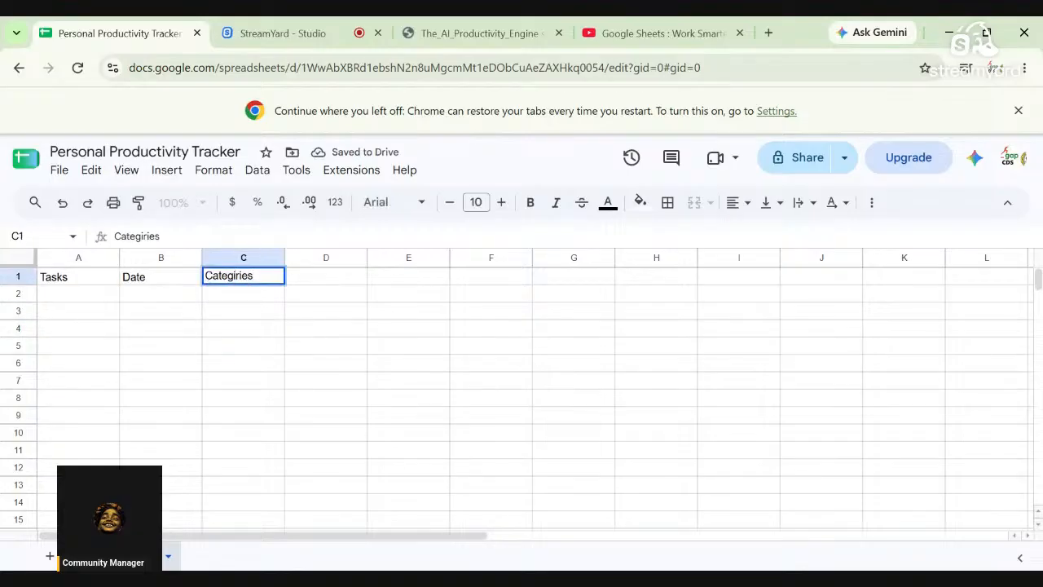
{"action": "key", "text": "BackSpace"}
{"action": "type", "text": "o"}
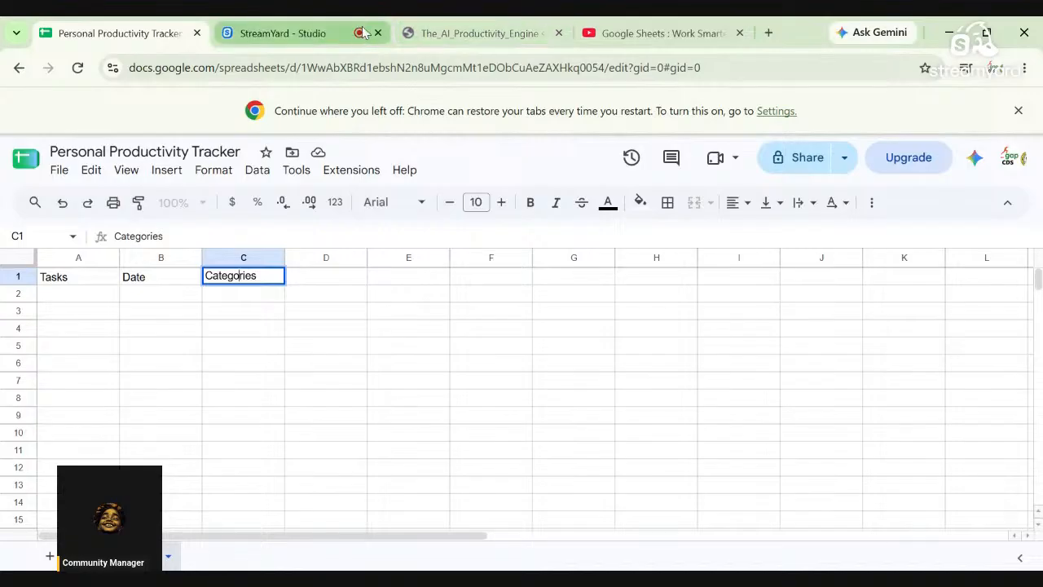
{"action": "left_click", "coordinate": [461, 41]}
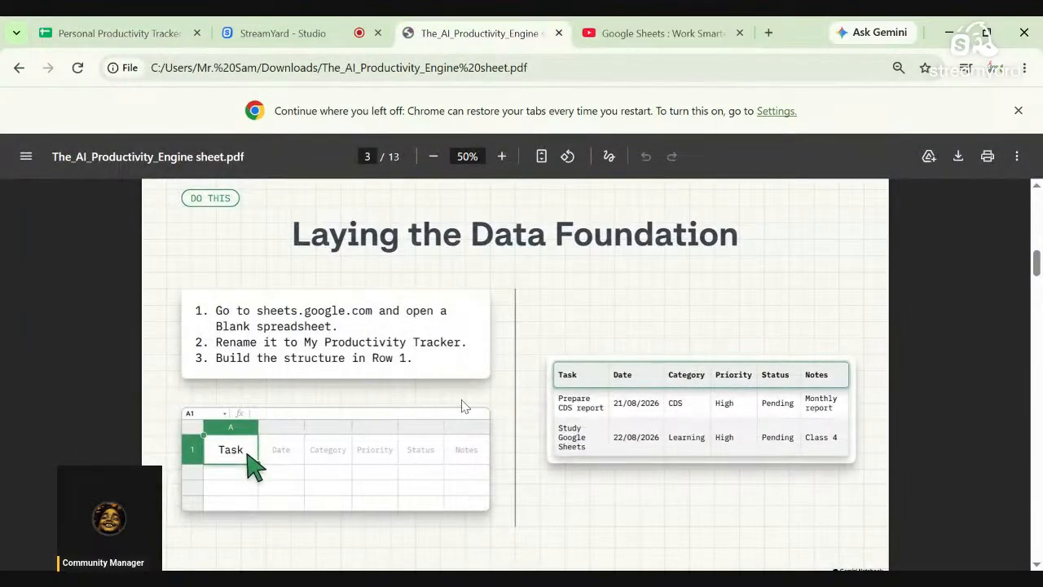
{"action": "left_click", "coordinate": [121, 34]}
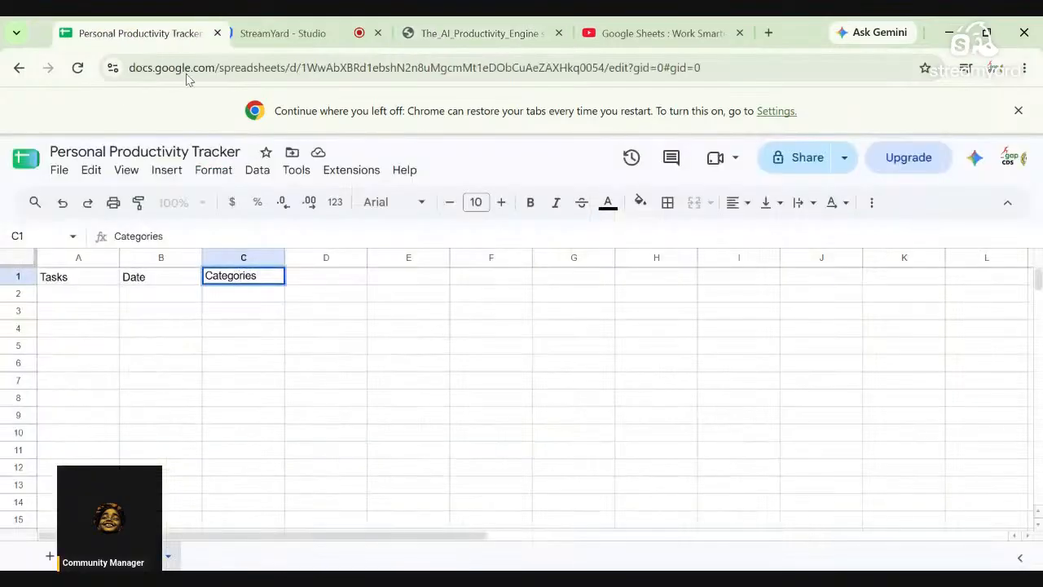
{"action": "left_click_drag", "start_coordinate": [187, 79], "coordinate": [110, 29]}
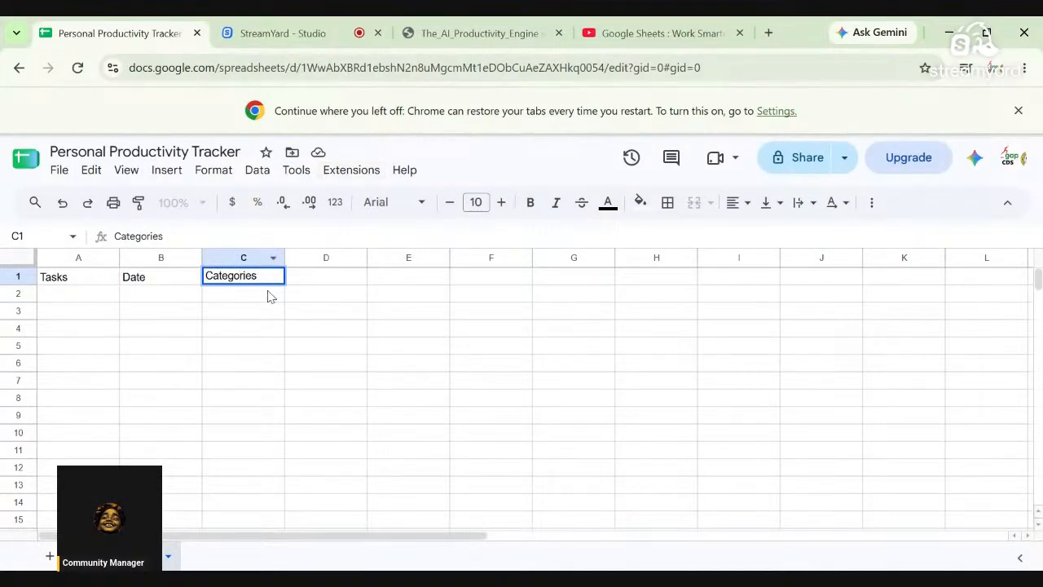
- Enter the header Priorities in D1, correcting its spelling
{"action": "left_click", "coordinate": [311, 284]}
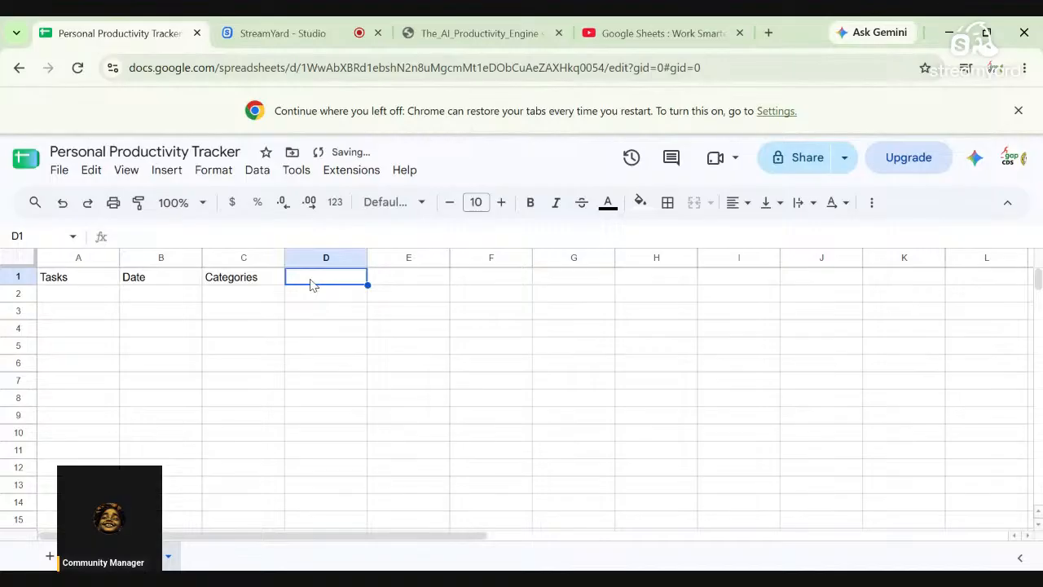
{"action": "type", "text": "Prioi"}
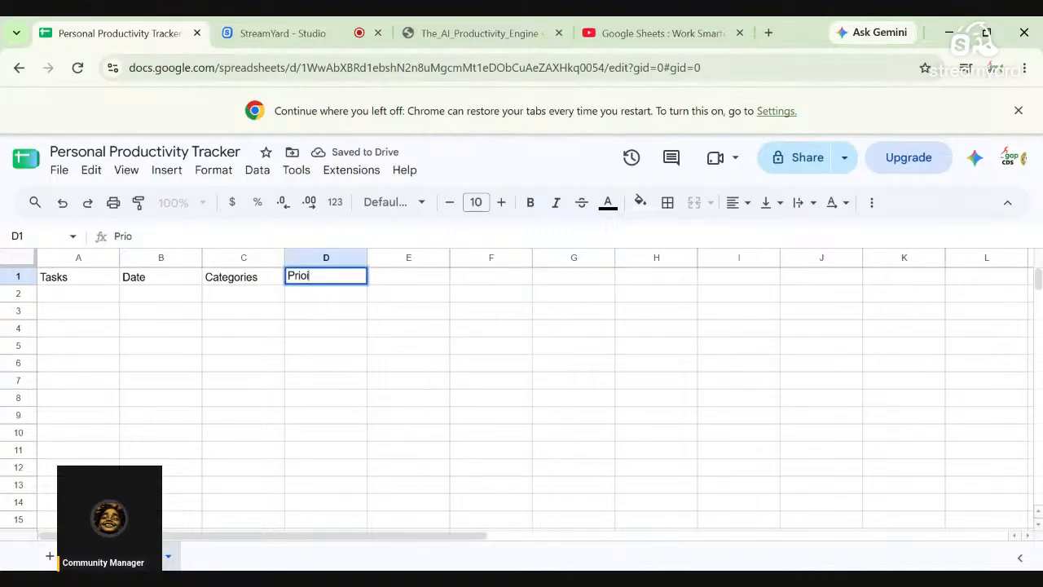
{"action": "type", "text": "rities"}
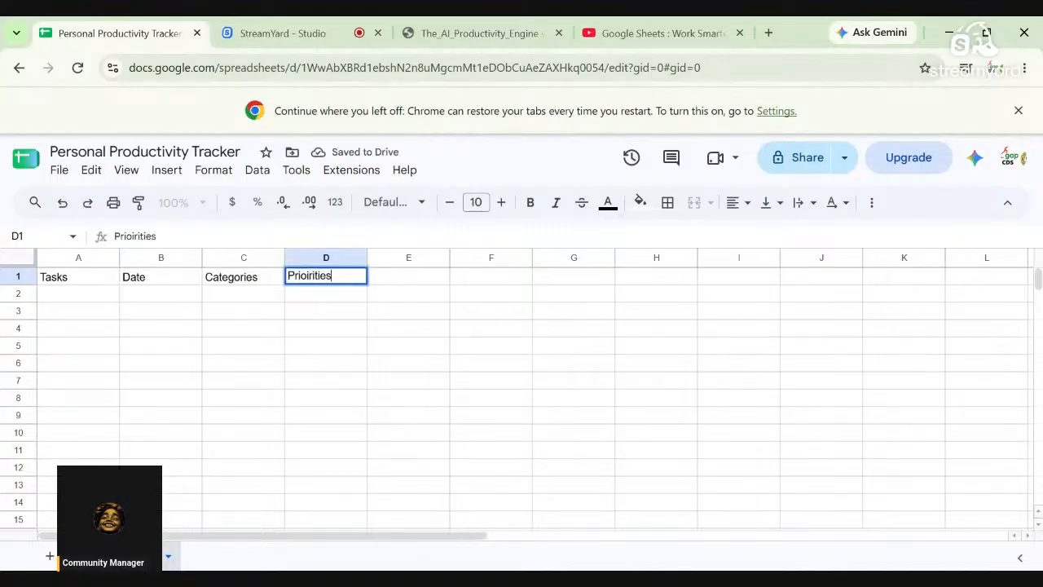
{"action": "left_click", "coordinate": [466, 310]}
{"action": "left_click", "coordinate": [311, 281]}
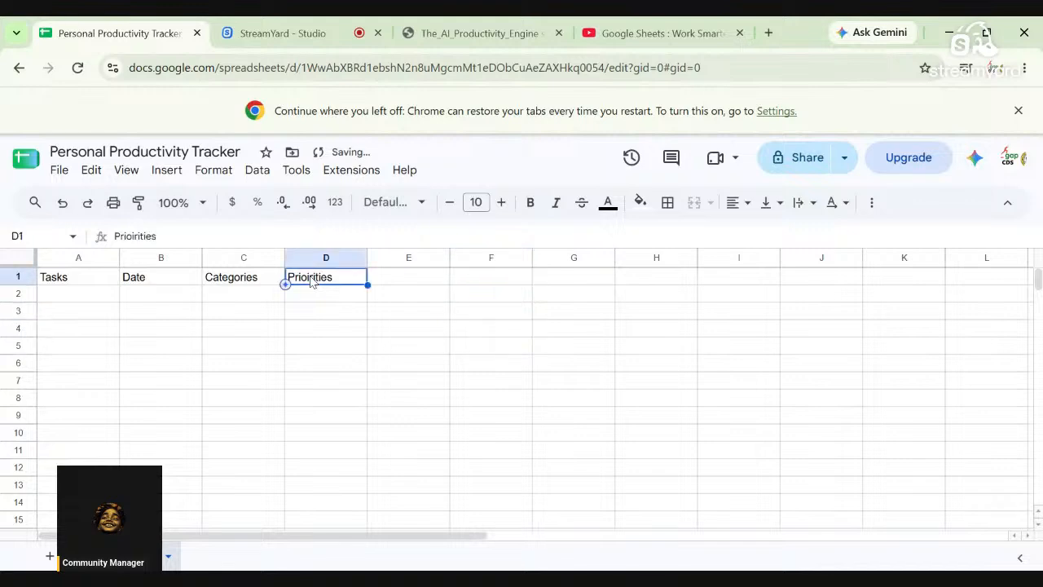
{"action": "double_click", "coordinate": [310, 282]}
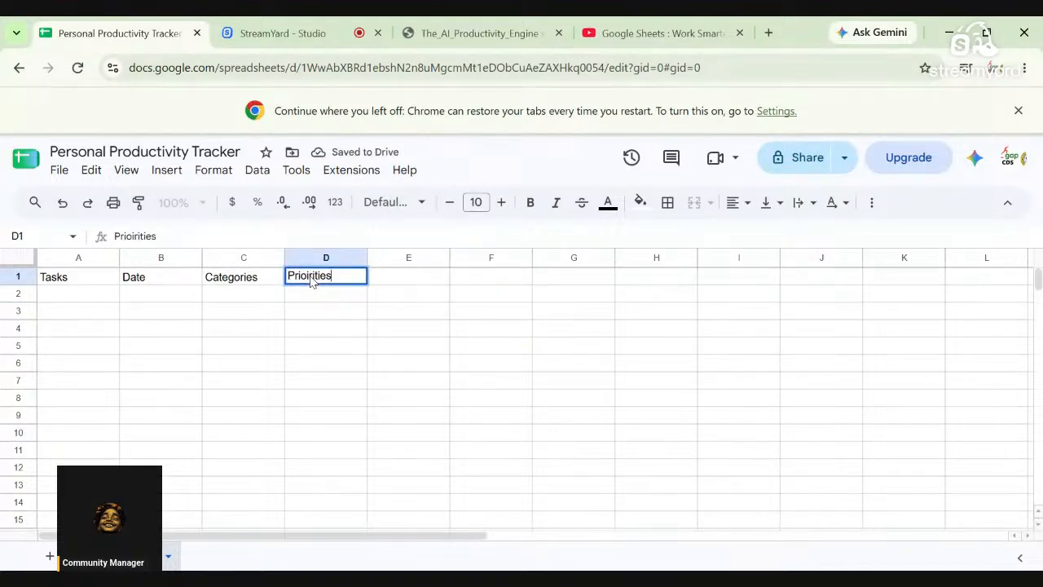
{"action": "left_click", "coordinate": [311, 278]}
{"action": "key", "text": "BackSpace"}
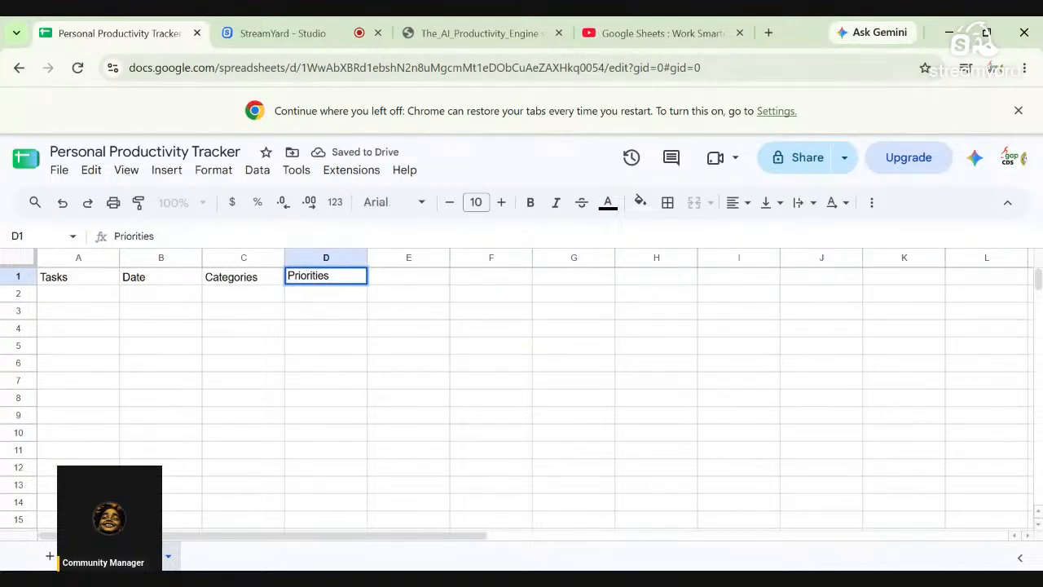
- Enter the headers Status in E1 and Notes in F1
{"action": "left_click", "coordinate": [404, 283]}
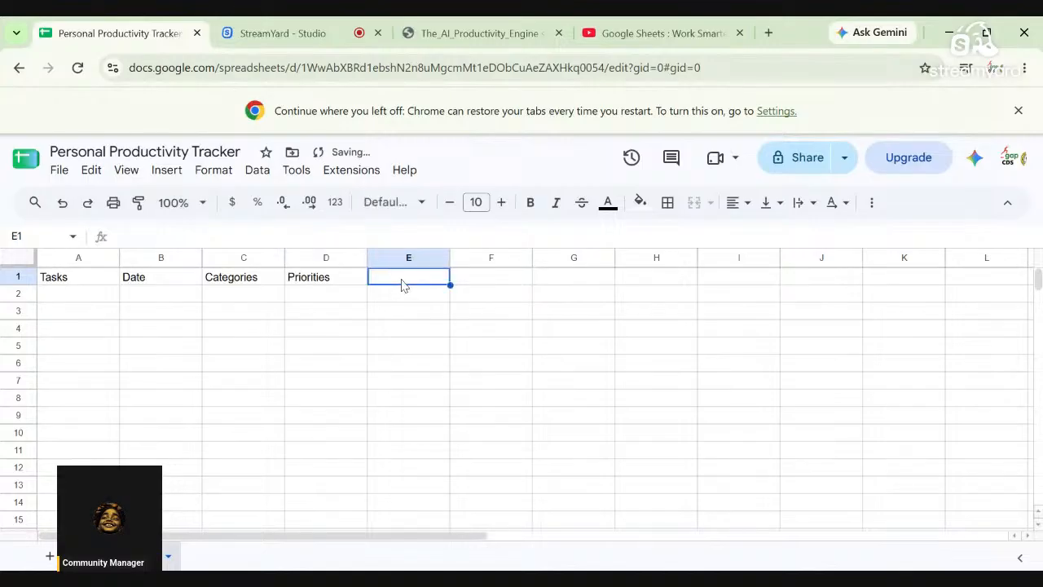
{"action": "type", "text": "Stat"}
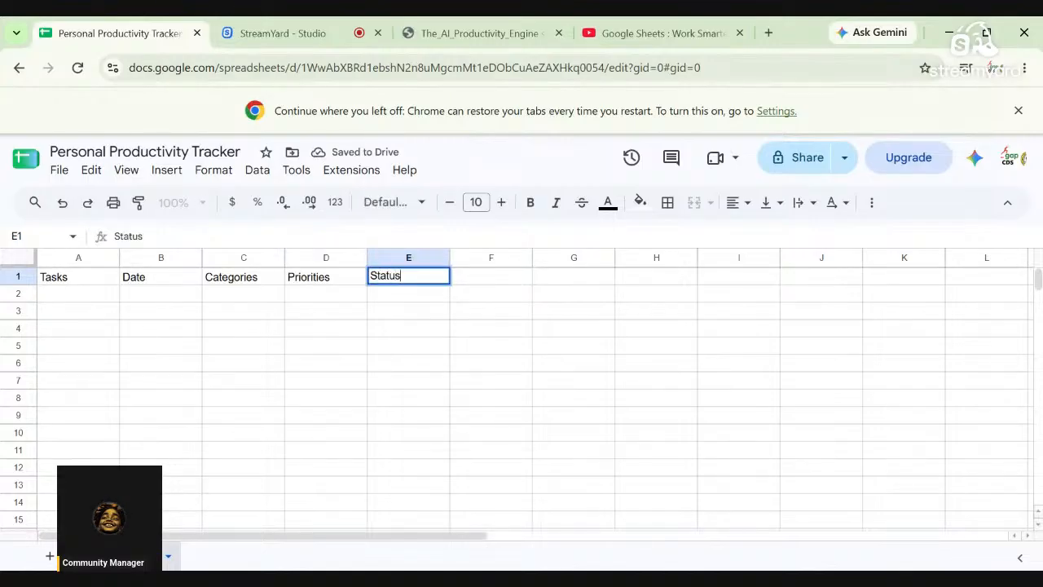
{"action": "type", "text": "us"}
{"action": "key", "text": "Tab"}
{"action": "type", "text": "N"}
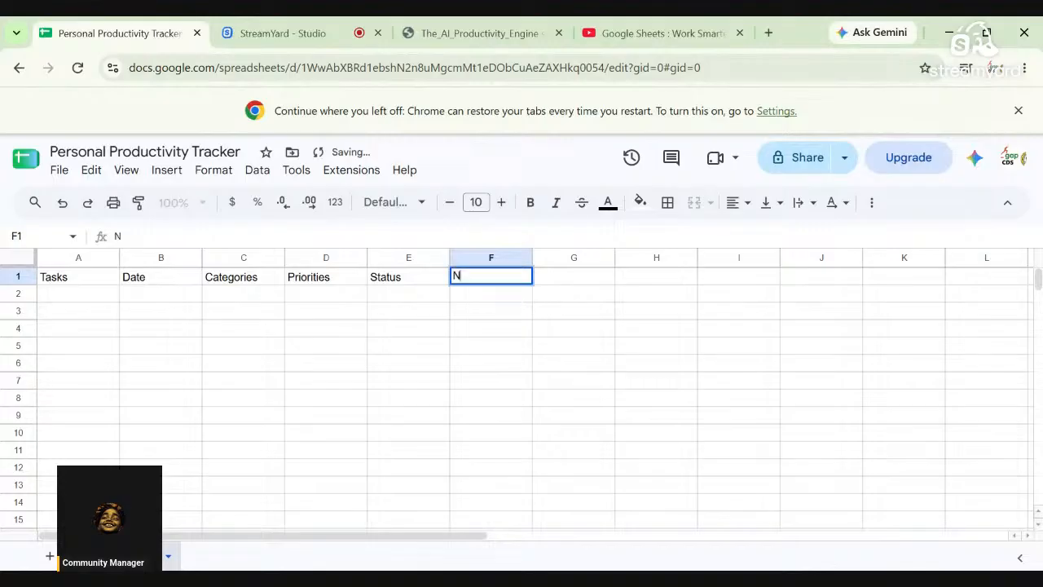
{"action": "type", "text": "otes"}
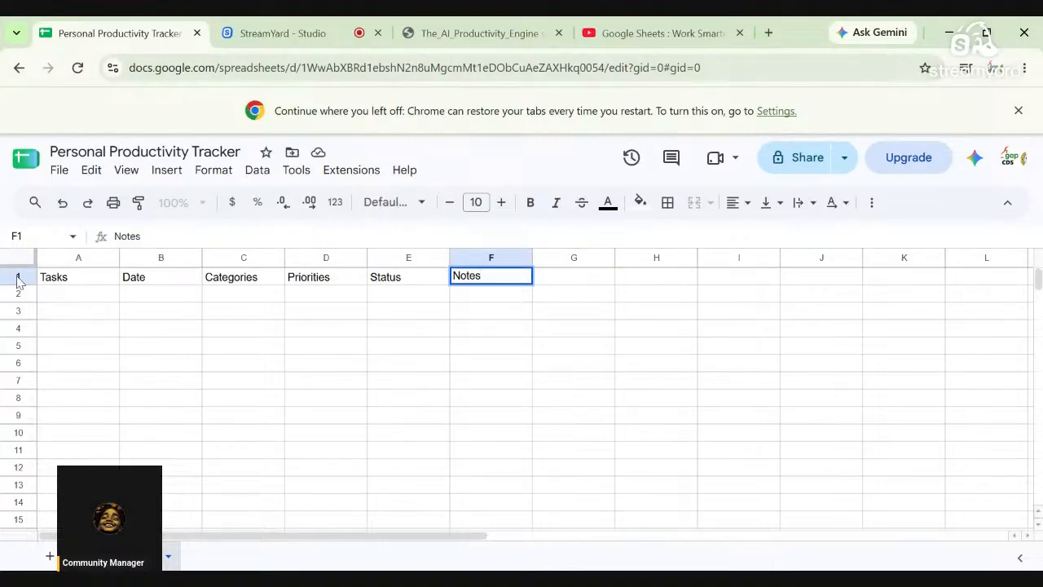
- Make the whole header row 1 bold and show the difference between selecting column B and selecting row 1
{"action": "left_click", "coordinate": [19, 277]}
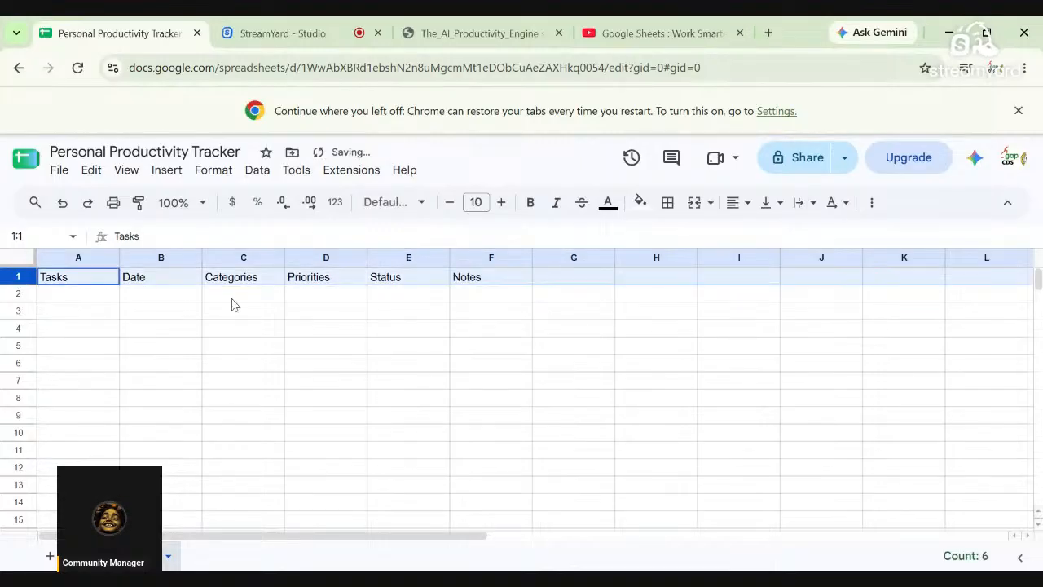
{"action": "left_click", "coordinate": [531, 204]}
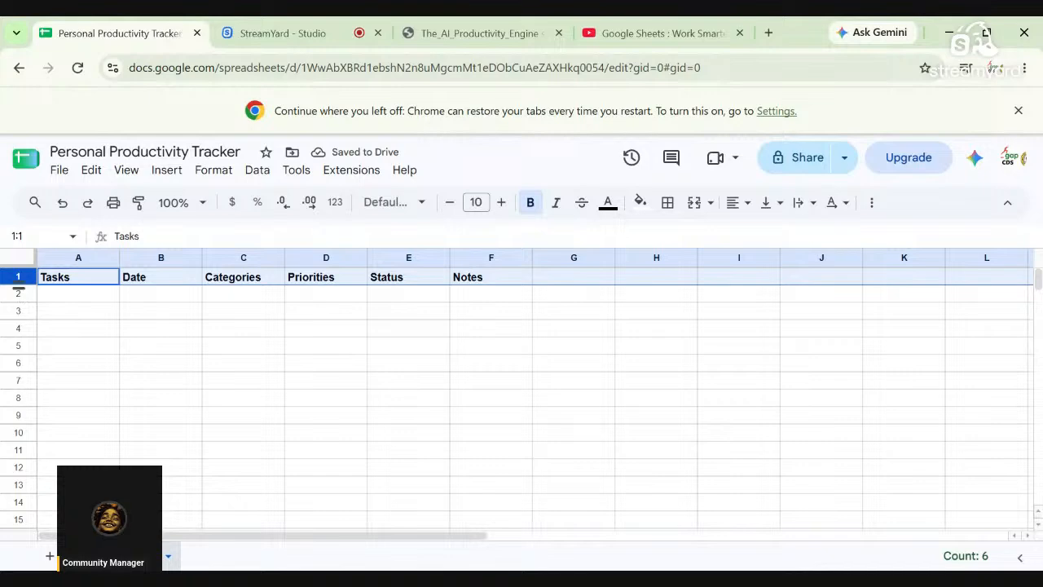
{"action": "left_click", "coordinate": [162, 256]}
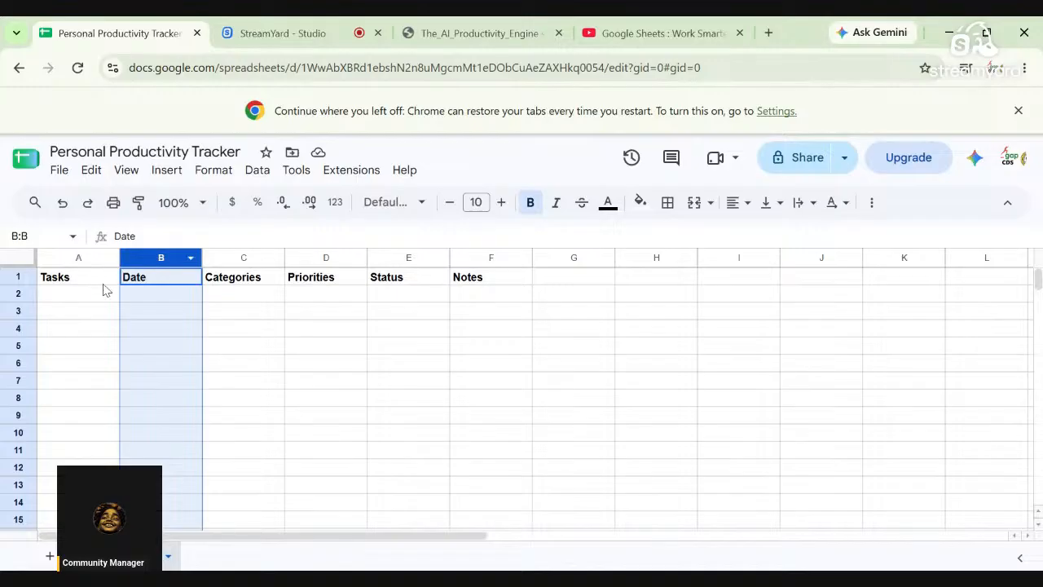
{"action": "left_click", "coordinate": [12, 277]}
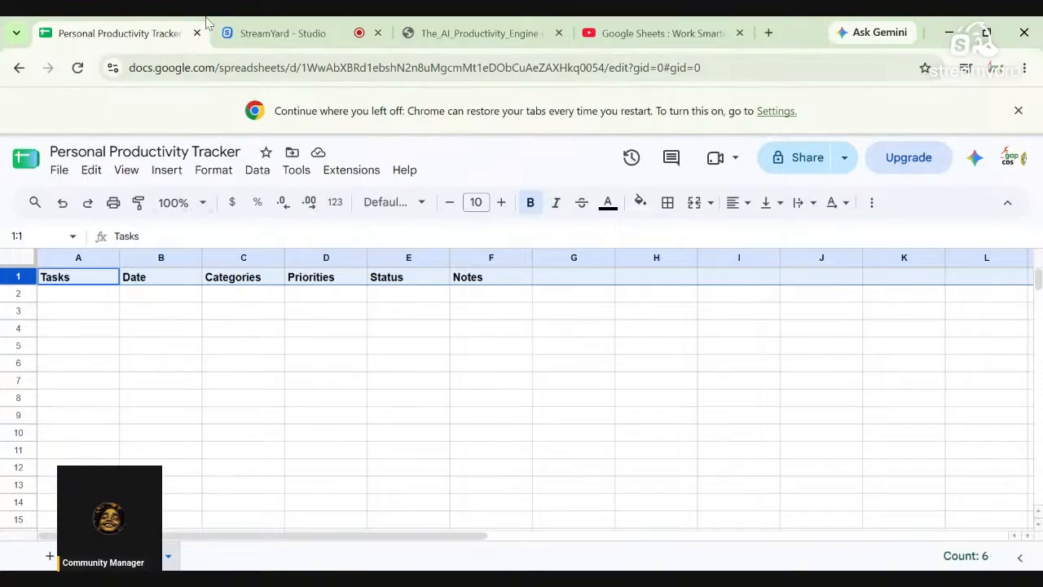
- Read page 4 of the PDF guide, Locking the Architecture in Place, and enter Complete Proposal as the first task in A2
{"action": "left_click", "coordinate": [465, 37]}
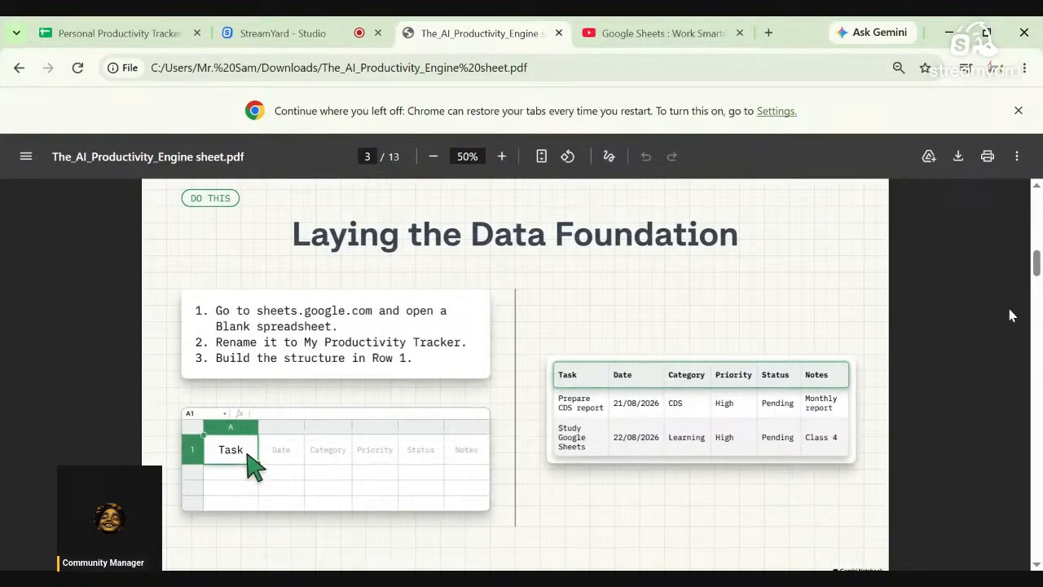
{"action": "left_click_drag", "start_coordinate": [1037, 273], "coordinate": [1037, 297]}
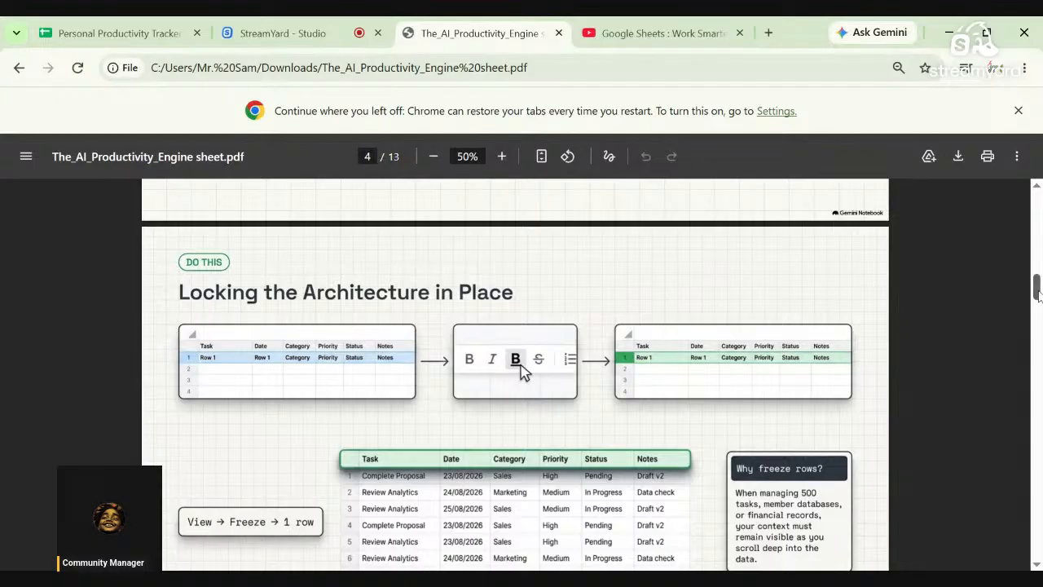
{"action": "left_click_drag", "start_coordinate": [1038, 295], "coordinate": [1038, 301]}
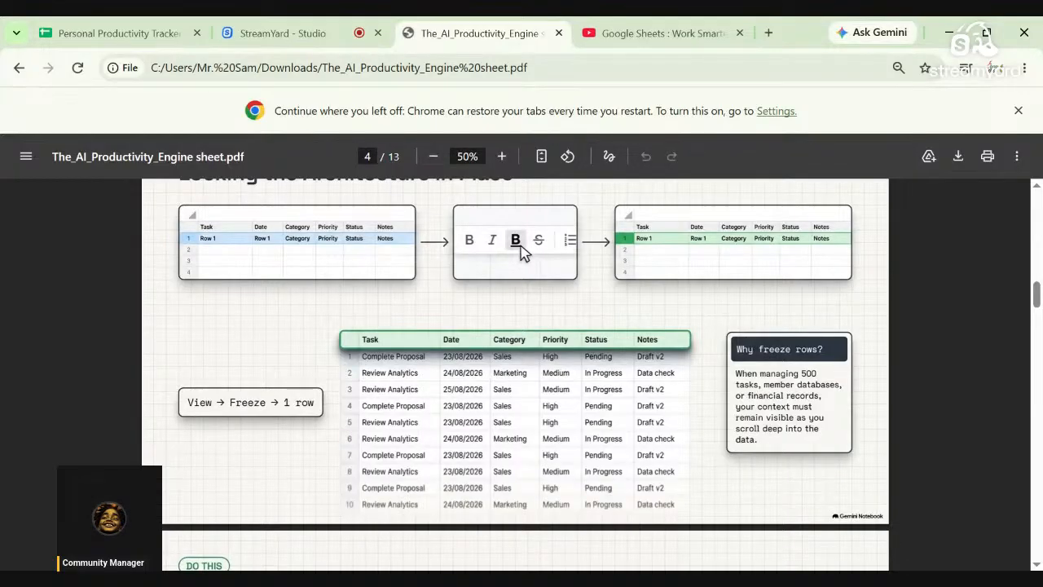
{"action": "left_click", "coordinate": [120, 36]}
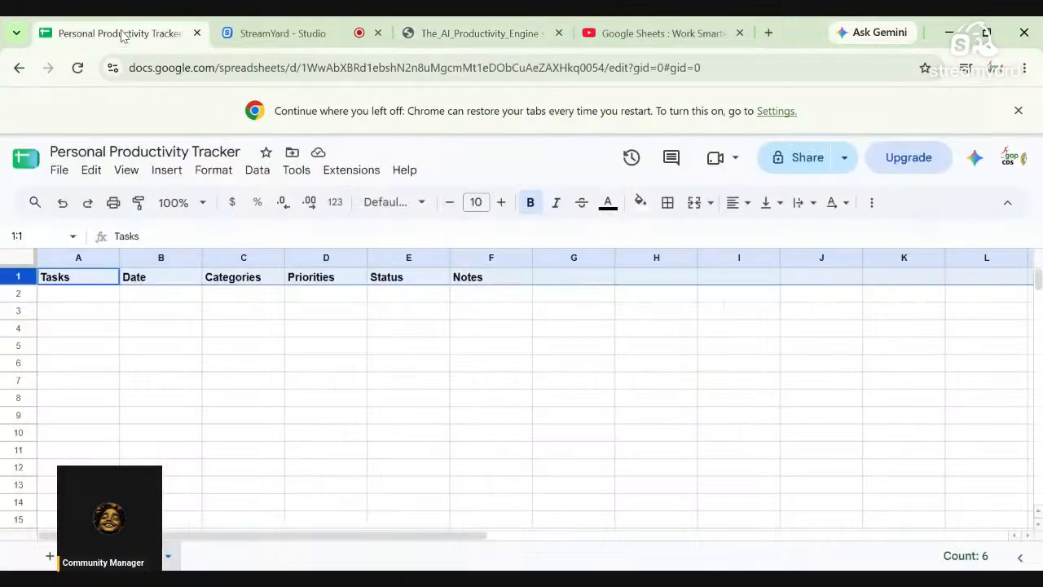
{"action": "left_click", "coordinate": [62, 298]}
{"action": "type", "text": "Co"}
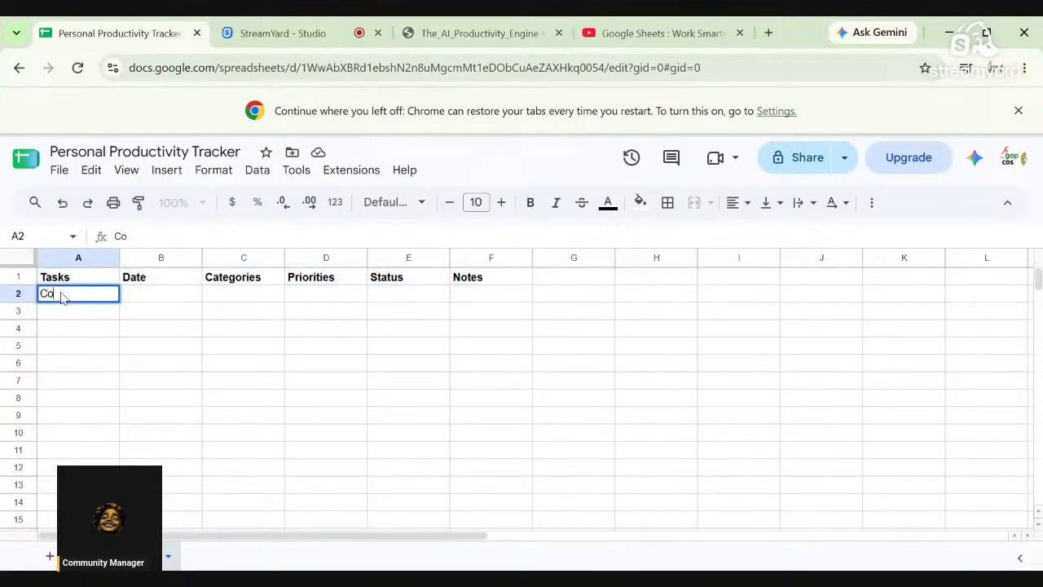
{"action": "type", "text": "mplete Proposal"}
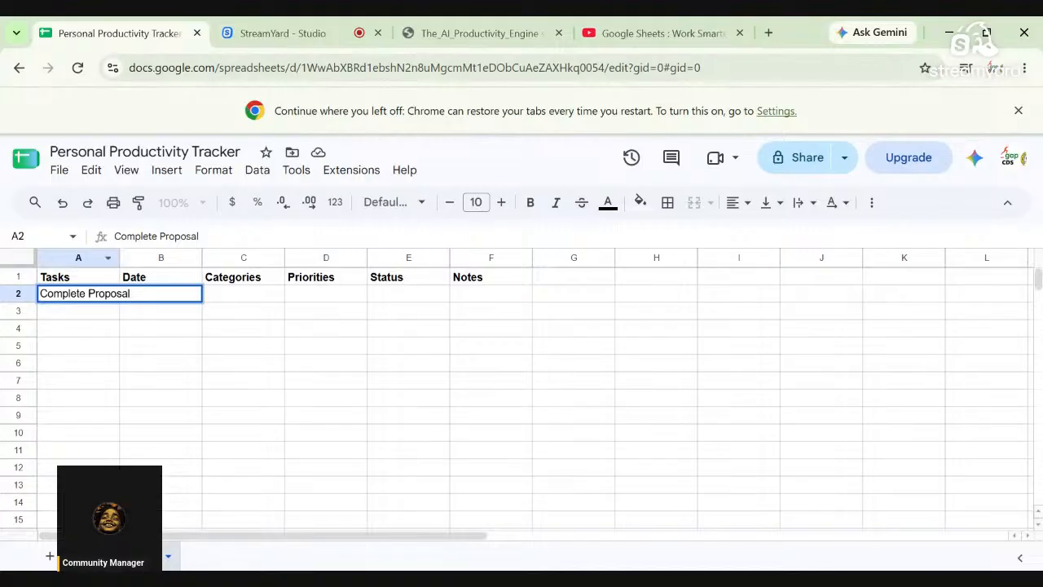
{"action": "left_click", "coordinate": [174, 311]}
{"action": "left_click", "coordinate": [244, 353]}
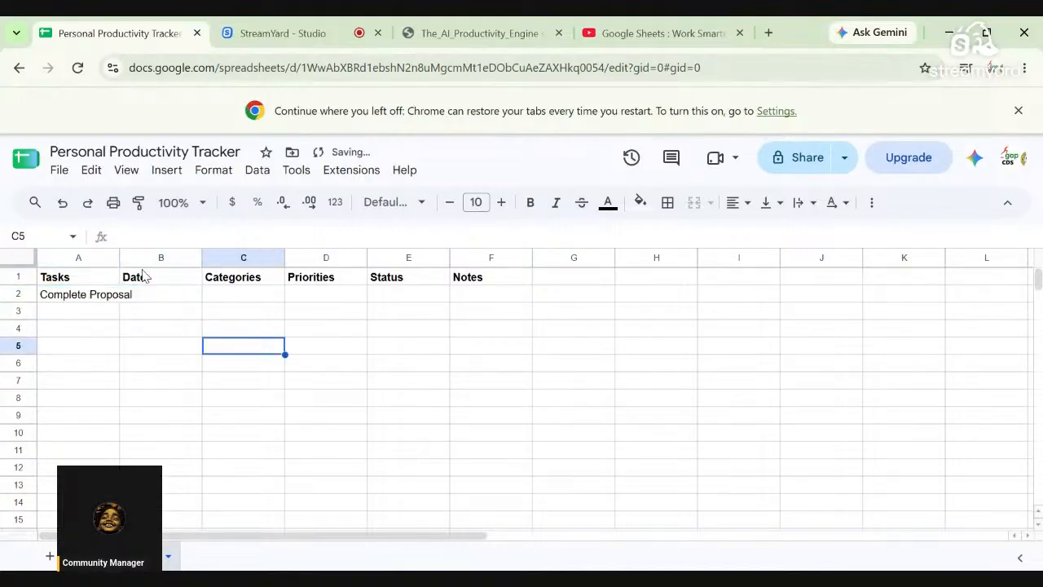
- Enter a sample h in B2 to show the cut-off task text, and widen column A to fit Complete Proposal
{"action": "left_click", "coordinate": [106, 333]}
{"action": "left_click_drag", "start_coordinate": [228, 349], "coordinate": [169, 318]}
{"action": "left_click", "coordinate": [154, 294]}
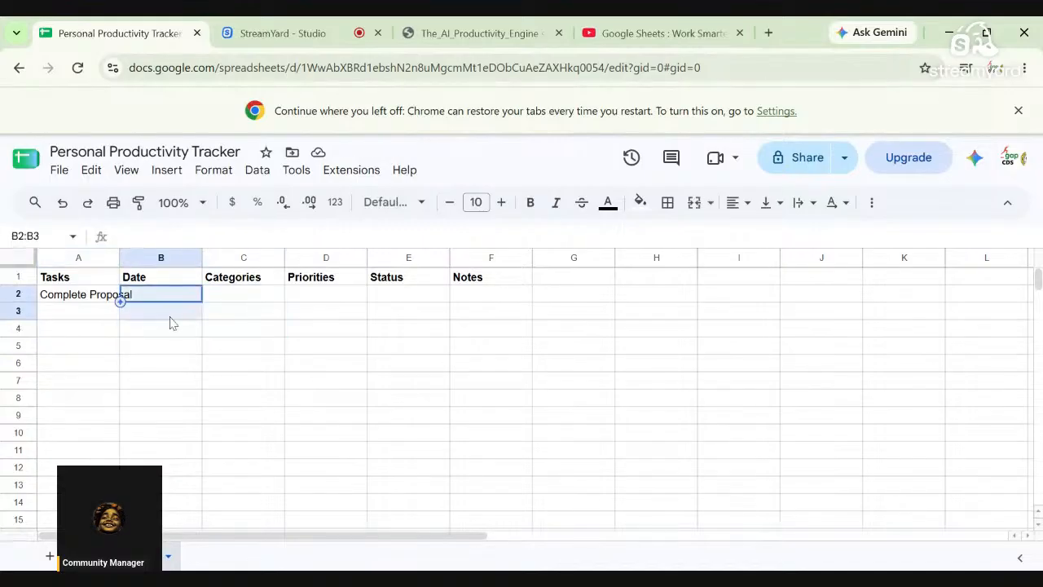
{"action": "type", "text": "h"}
{"action": "left_click", "coordinate": [359, 404]}
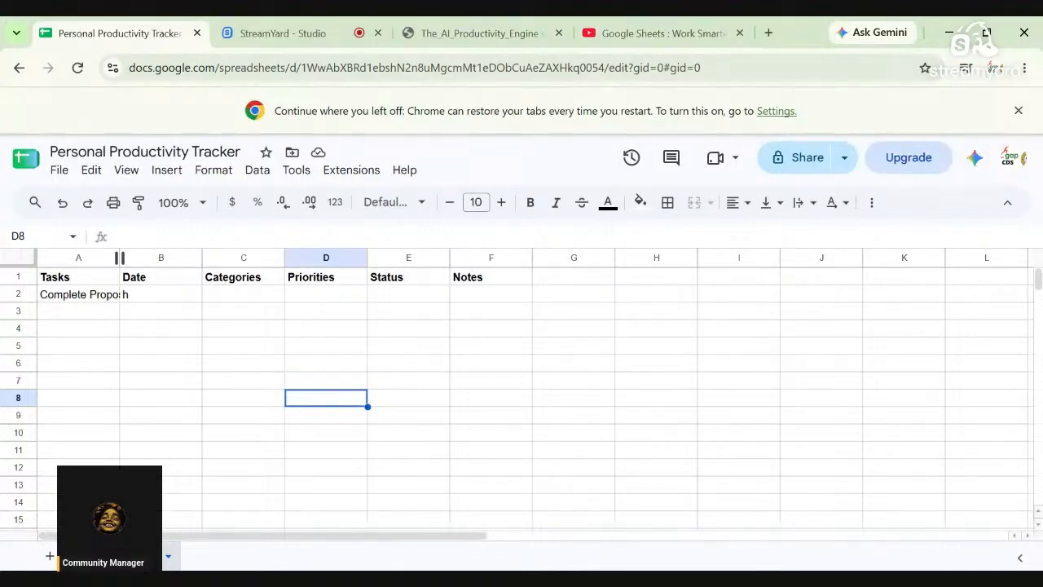
{"action": "left_click_drag", "start_coordinate": [119, 257], "coordinate": [151, 258]}
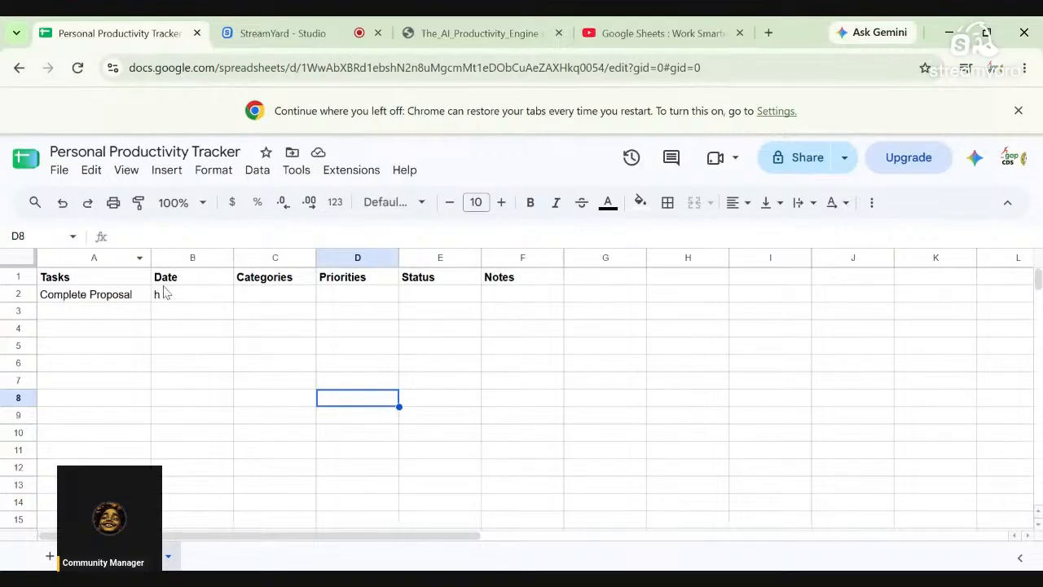
- Enter the tasks REview Proposal in A3 and Design Flyer in A4
{"action": "left_click", "coordinate": [79, 313]}
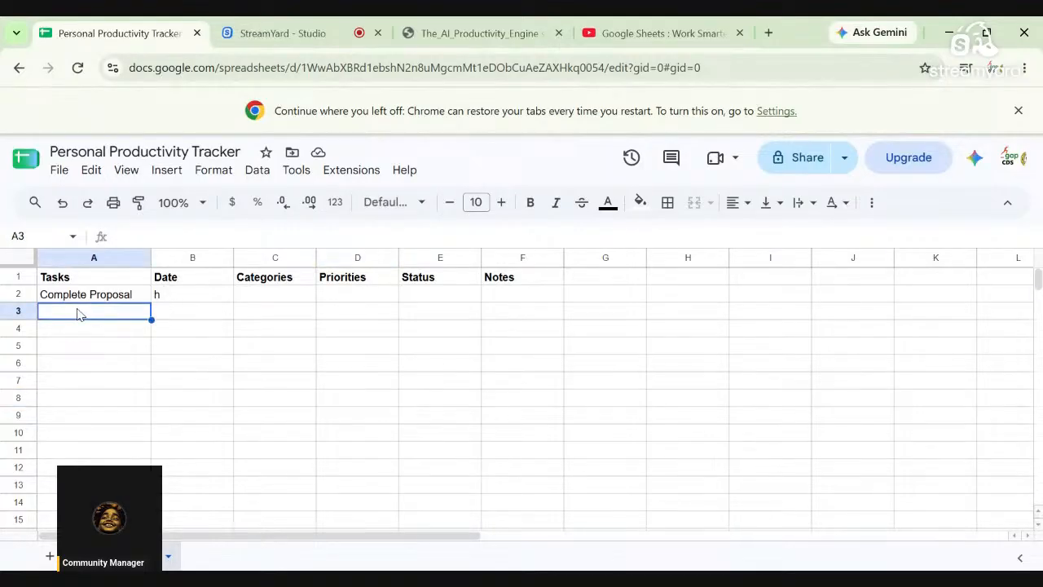
{"action": "type", "text": "REview Proposal"}
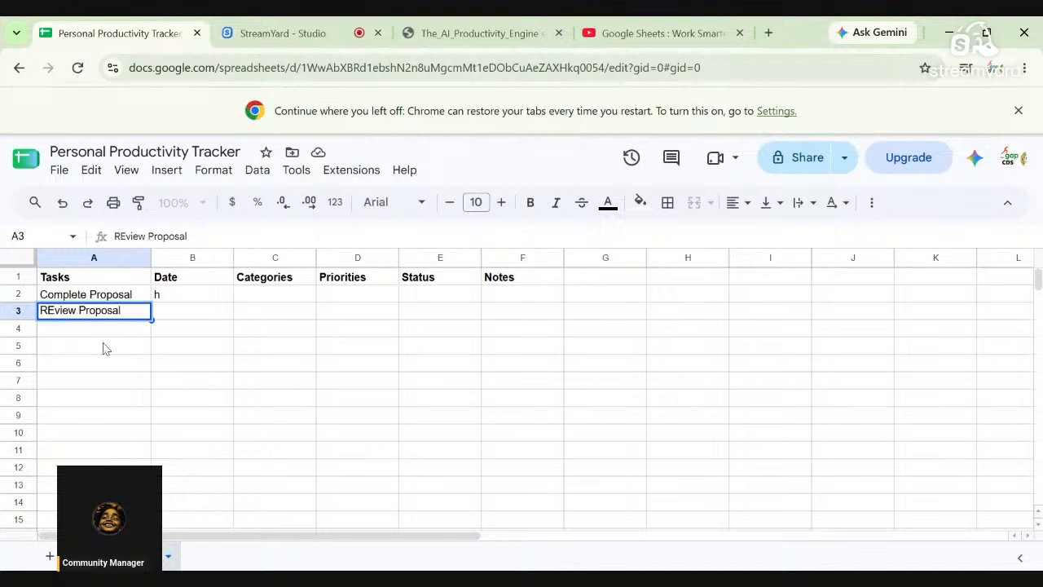
{"action": "left_click_drag", "start_coordinate": [97, 345], "coordinate": [90, 329]}
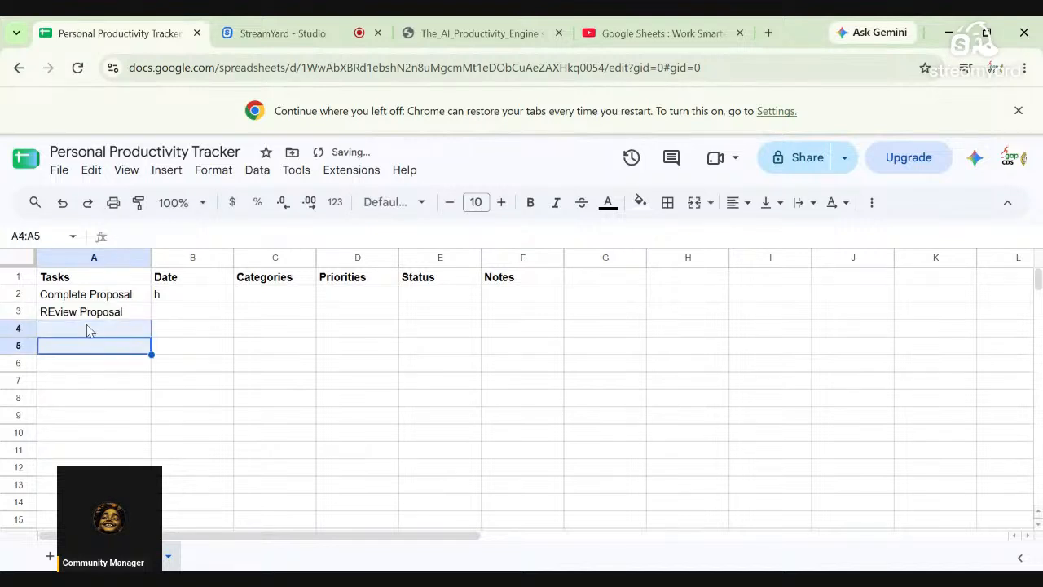
{"action": "left_click", "coordinate": [90, 329]}
{"action": "type", "text": "De"}
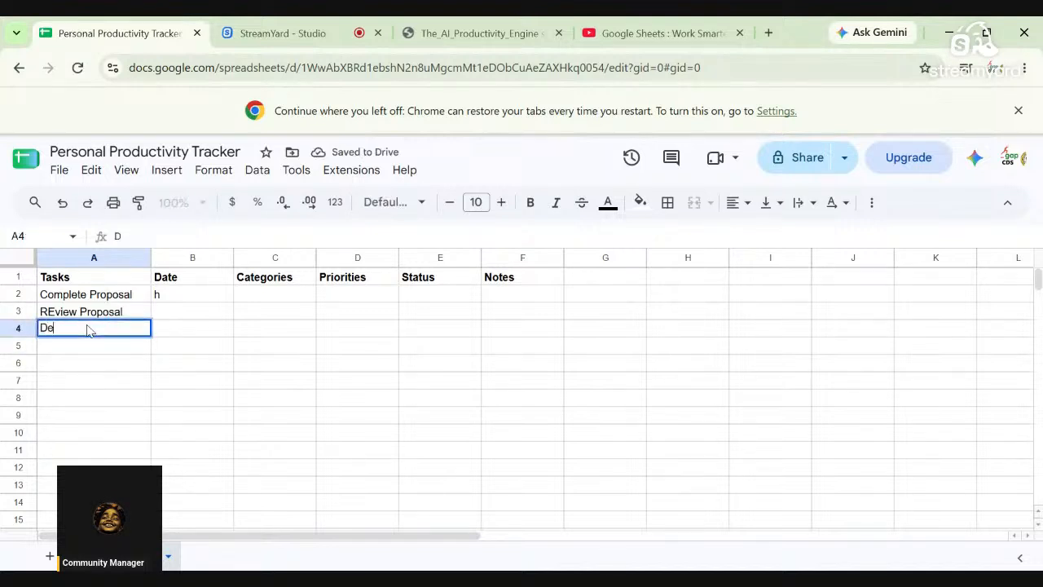
{"action": "type", "text": "vsign Fl"}
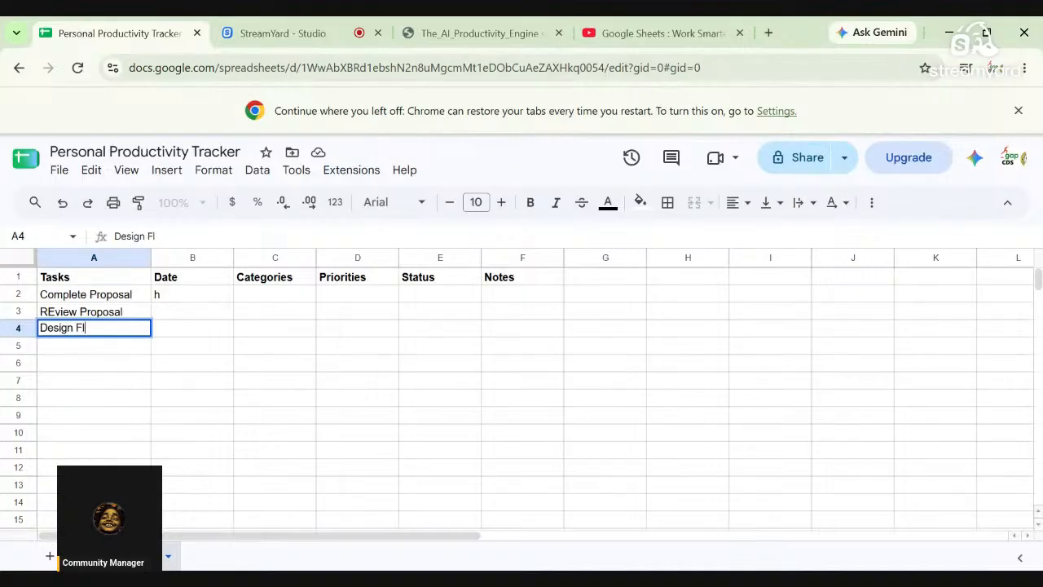
{"action": "type", "text": "yer"}
- Enter Review Flyer as the fourth task in A5
{"action": "left_click", "coordinate": [75, 352]}
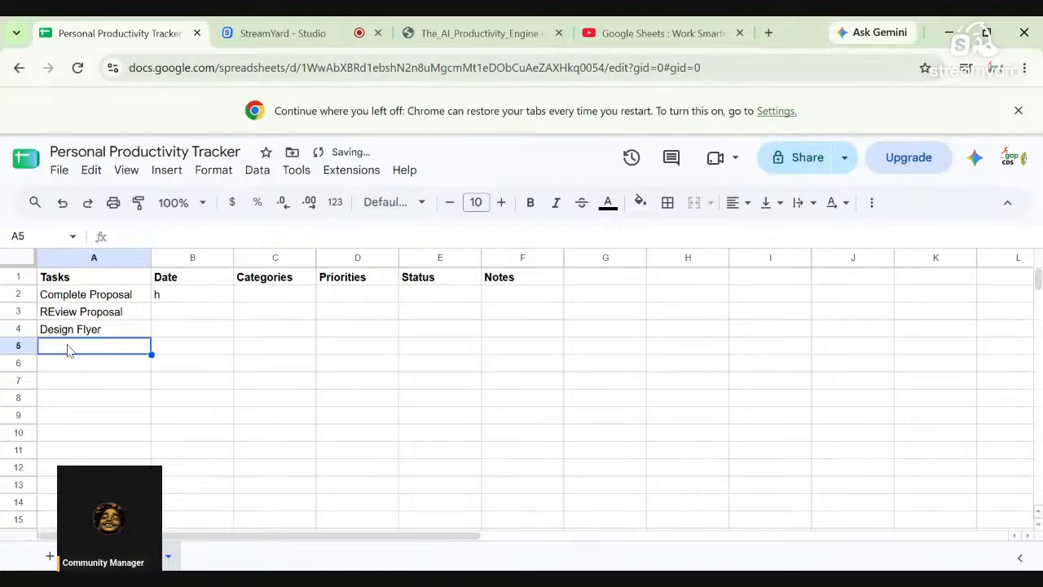
{"action": "type", "text": "Review "}
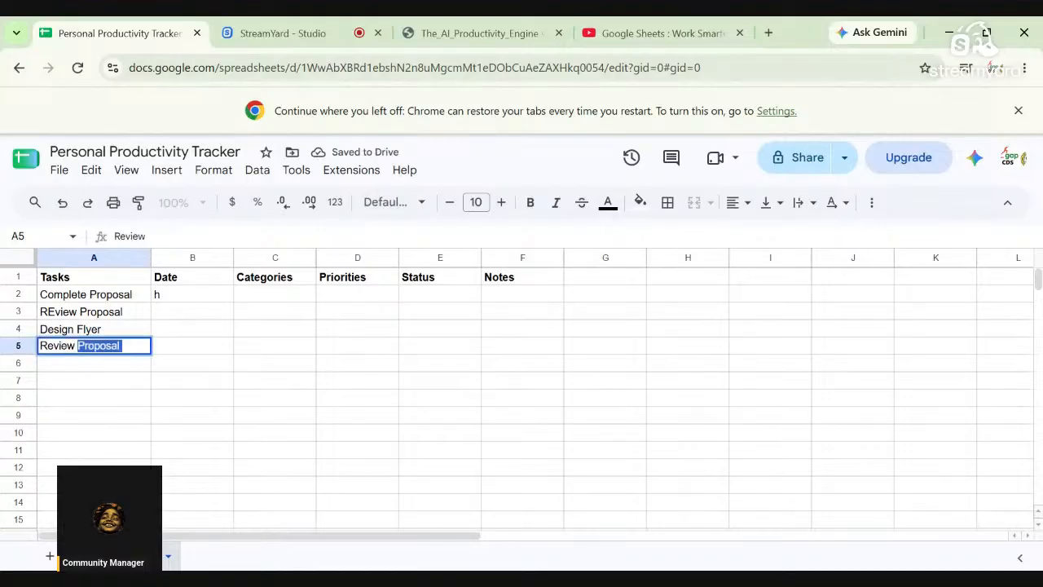
{"action": "type", "text": "F"}
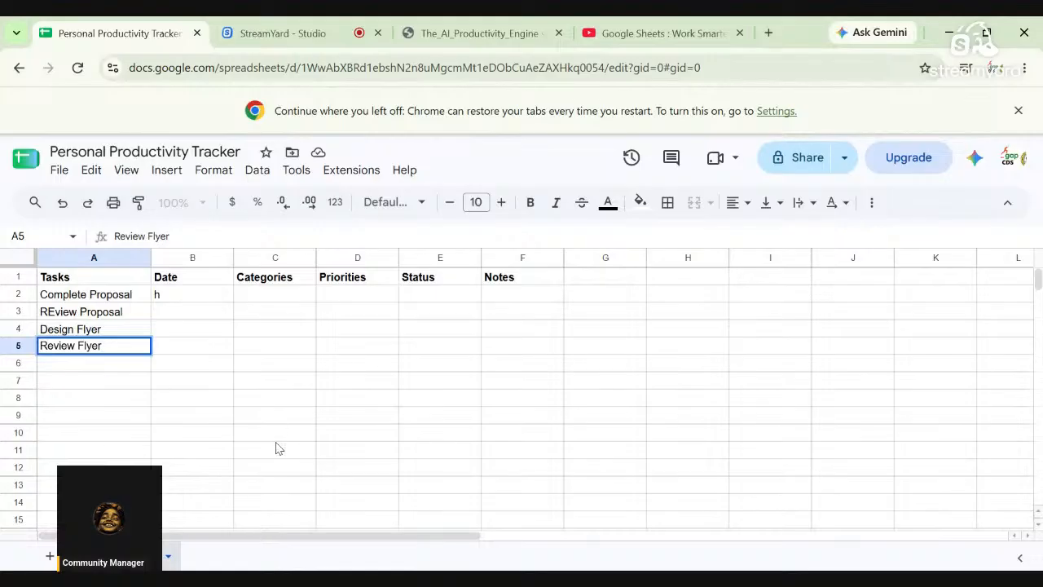
{"action": "type", "text": "lyer"}
{"action": "left_click", "coordinate": [114, 400]}
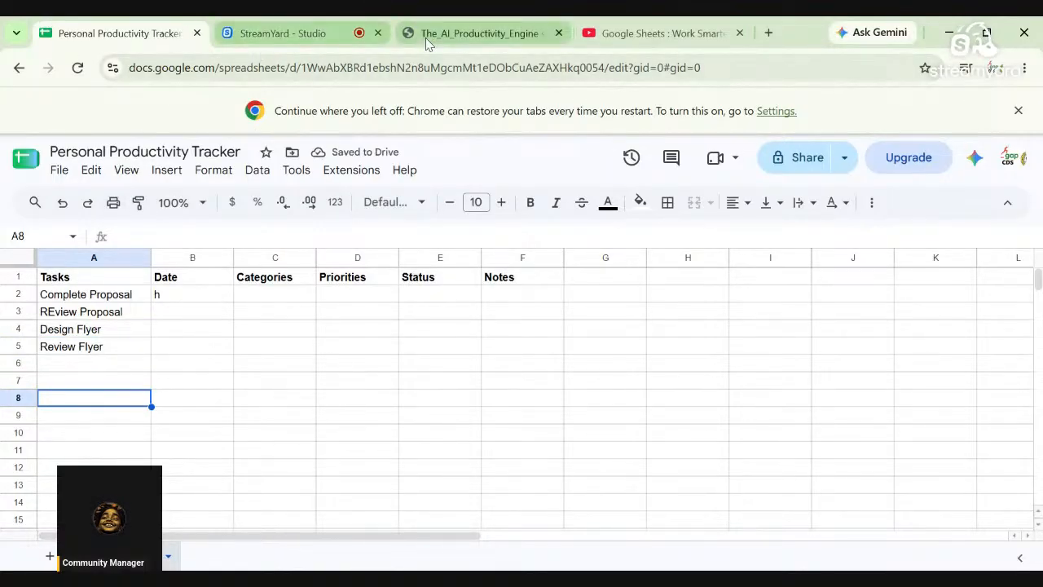
- Check the sample task table on page 4 of the PDF guide and clear the sample h from B2 of the tracker
{"action": "left_click", "coordinate": [458, 36]}
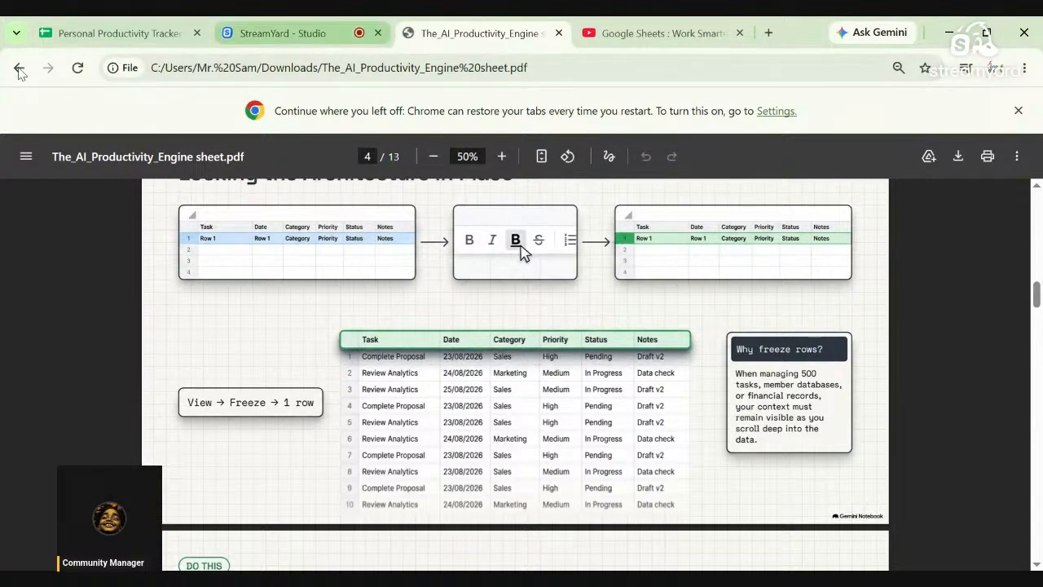
{"action": "left_click_drag", "start_coordinate": [101, 39], "coordinate": [137, 69]}
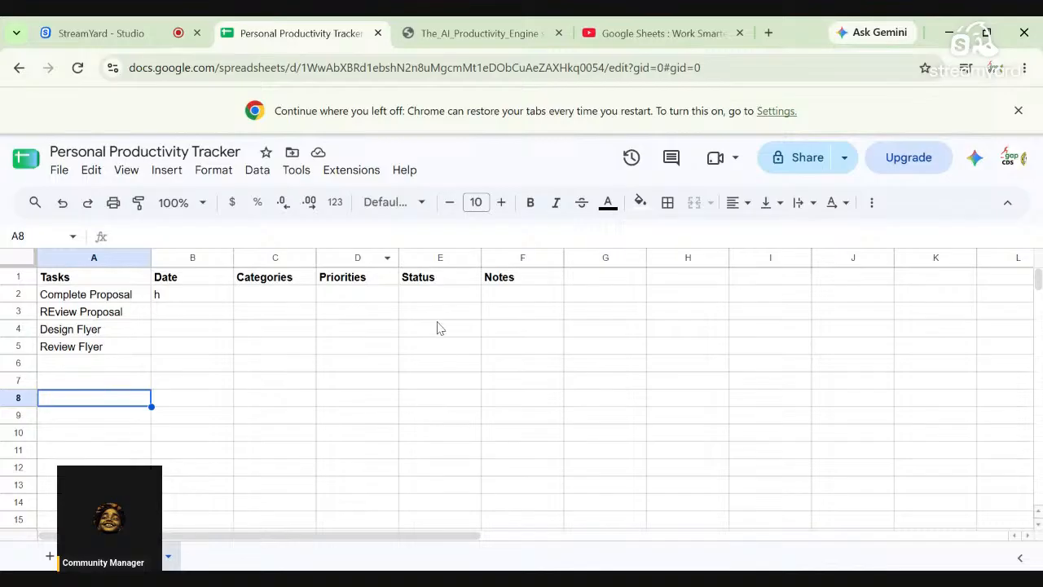
{"action": "left_click", "coordinate": [168, 300]}
{"action": "double_click", "coordinate": [169, 299]}
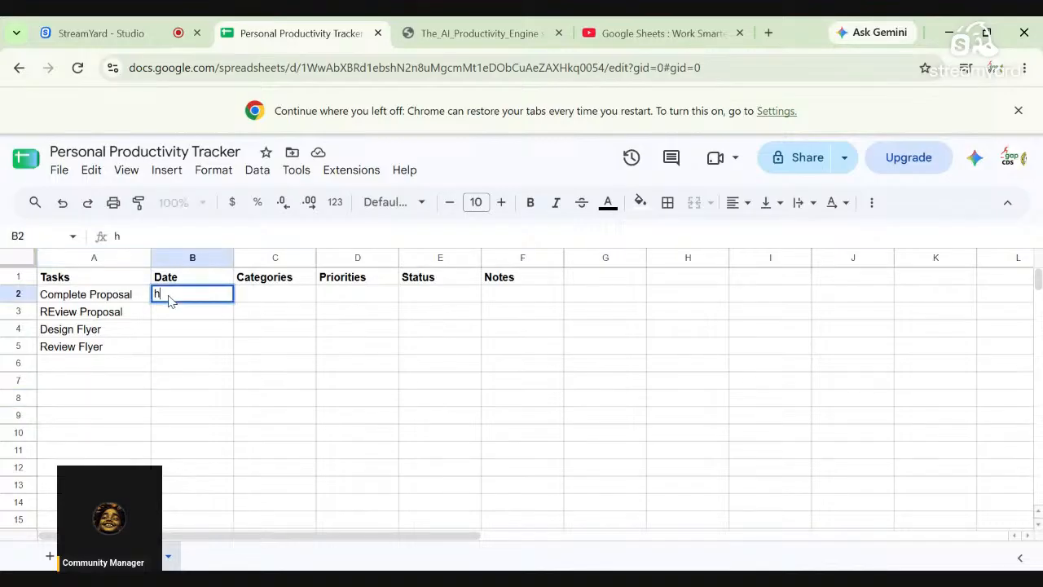
{"action": "key", "text": "BackSpace"}
{"action": "left_click", "coordinate": [166, 176]}
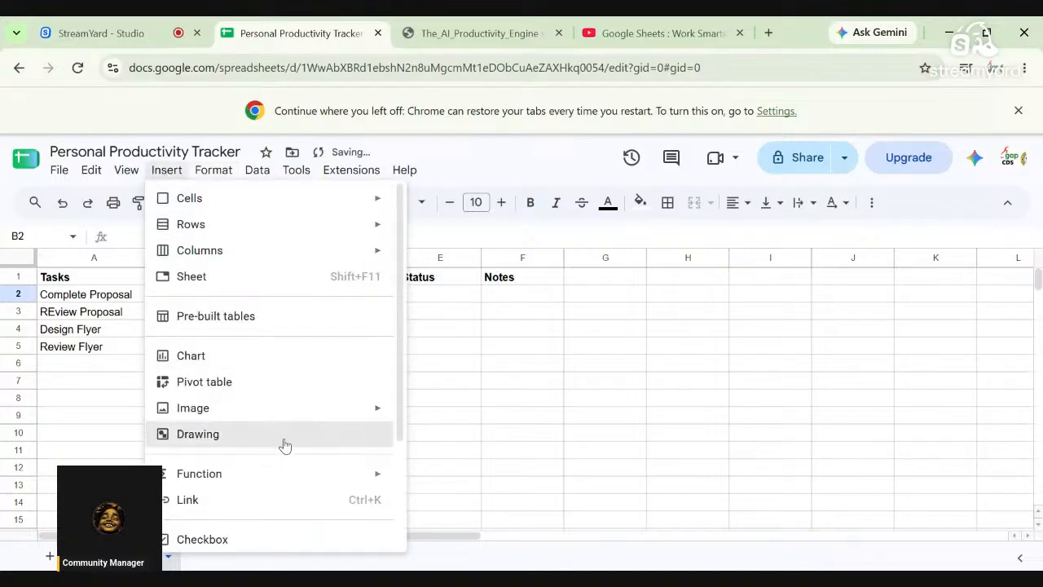
{"action": "left_click_drag", "start_coordinate": [405, 310], "coordinate": [430, 461]}
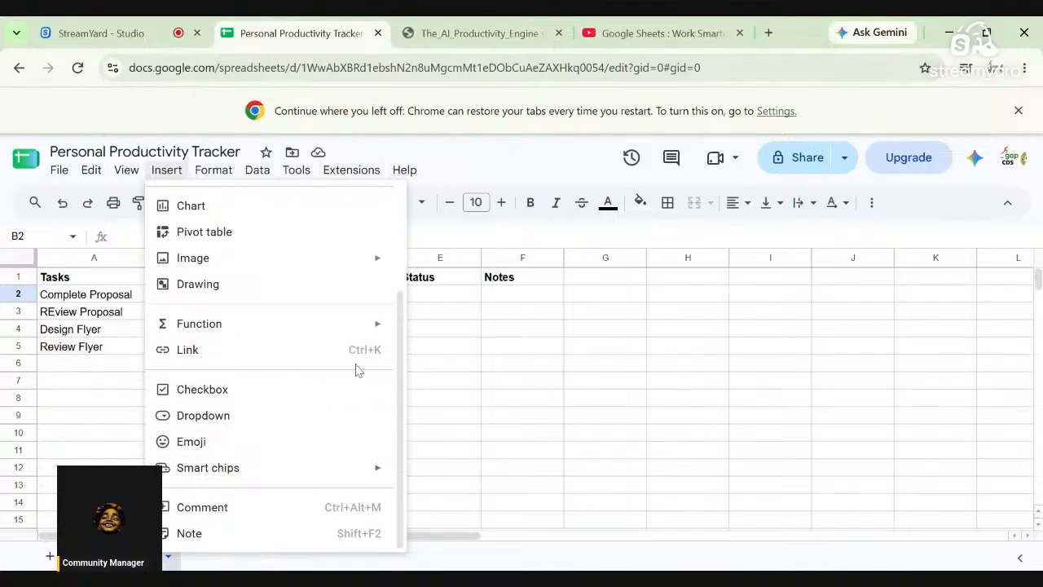
{"action": "left_click", "coordinate": [456, 357]}
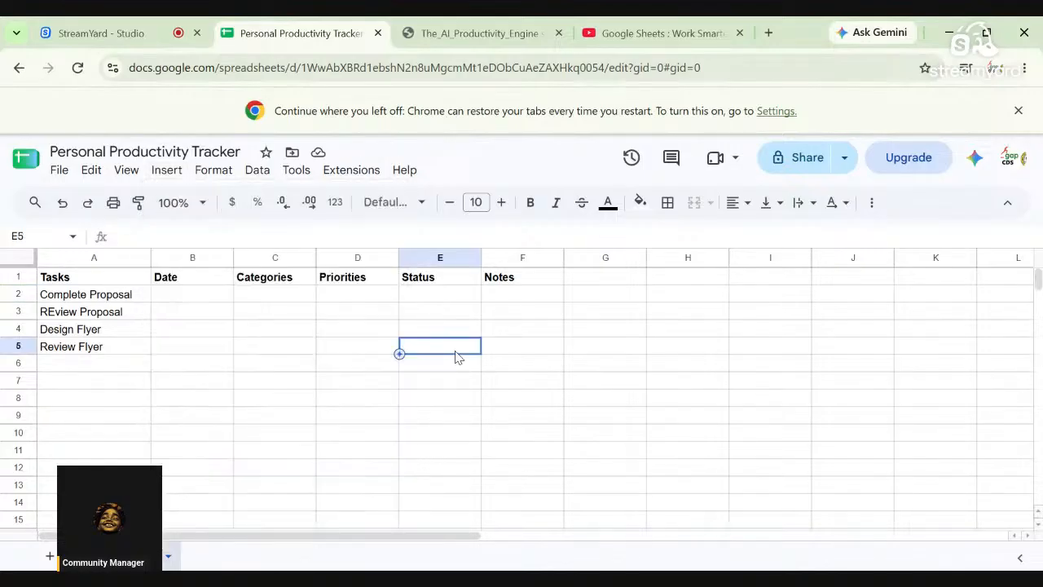
- Enter the date 22/08/2026 in B2 and autofill the Date column down to B5
{"action": "left_click", "coordinate": [185, 300]}
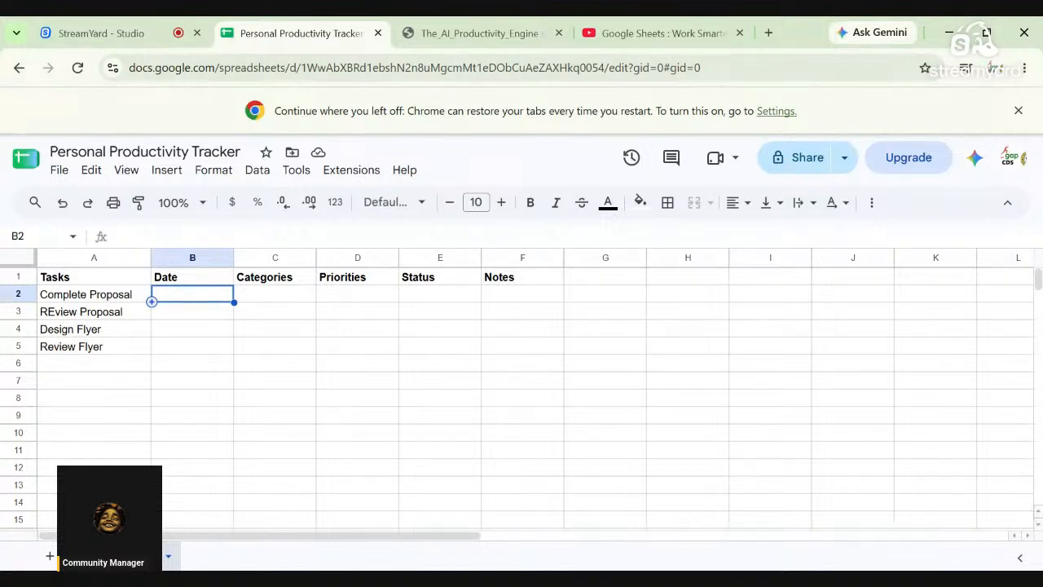
{"action": "type", "text": "22"}
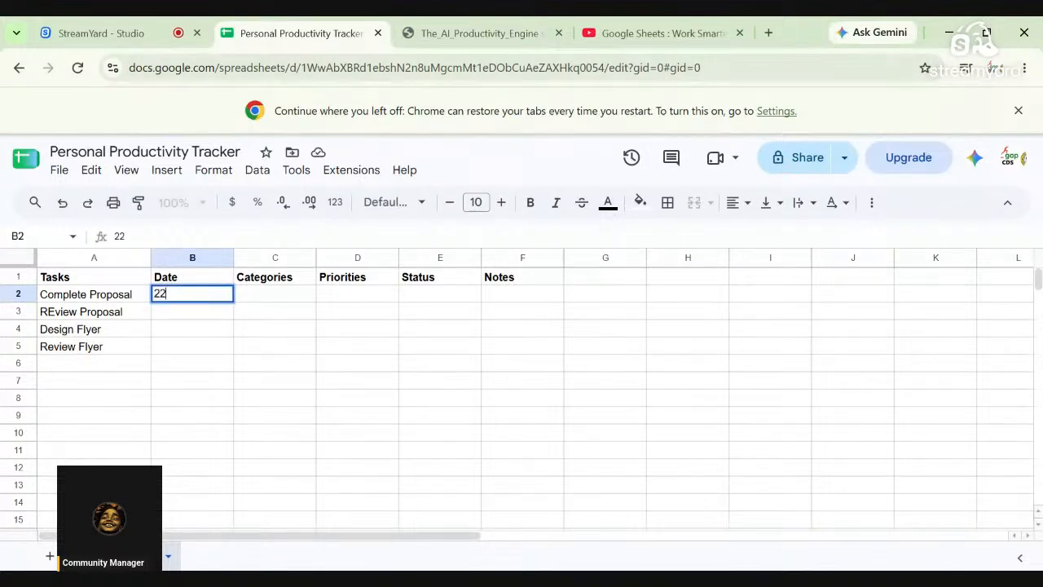
{"action": "type", "text": "/08/2026"}
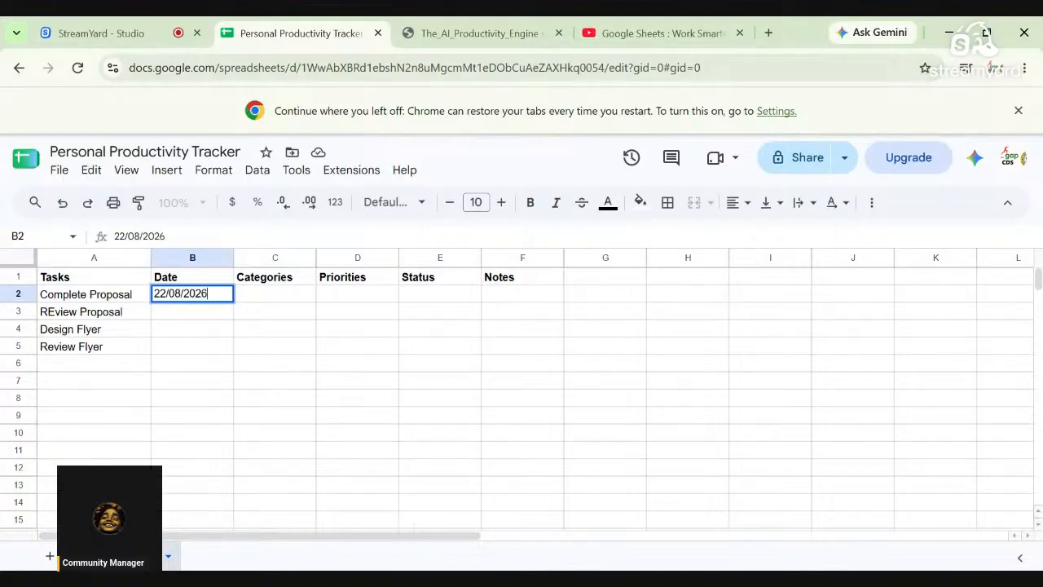
{"action": "left_click_drag", "start_coordinate": [236, 349], "coordinate": [221, 298]}
{"action": "left_click", "coordinate": [216, 300]}
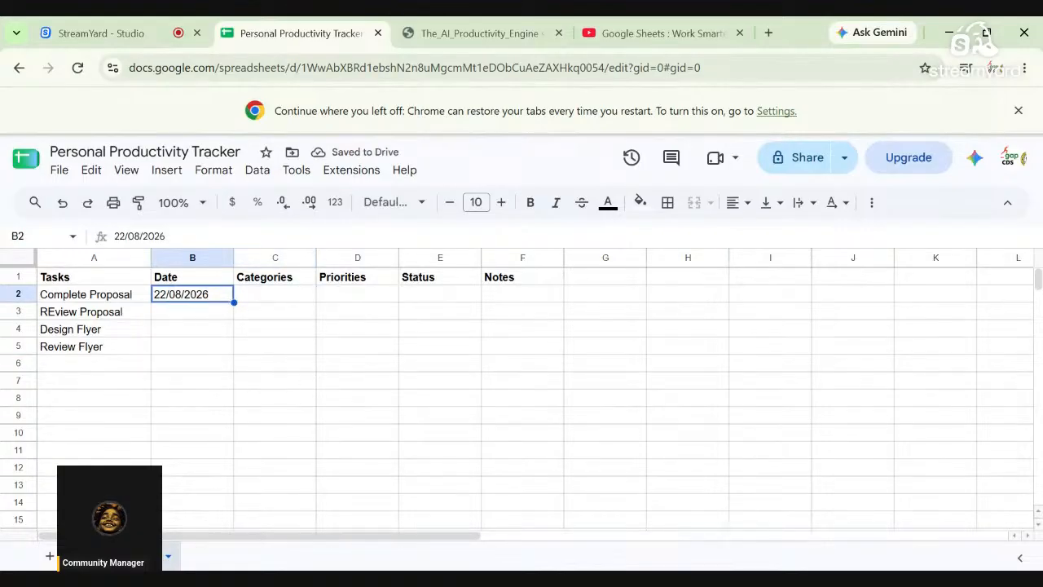
{"action": "left_click_drag", "start_coordinate": [234, 303], "coordinate": [240, 358]}
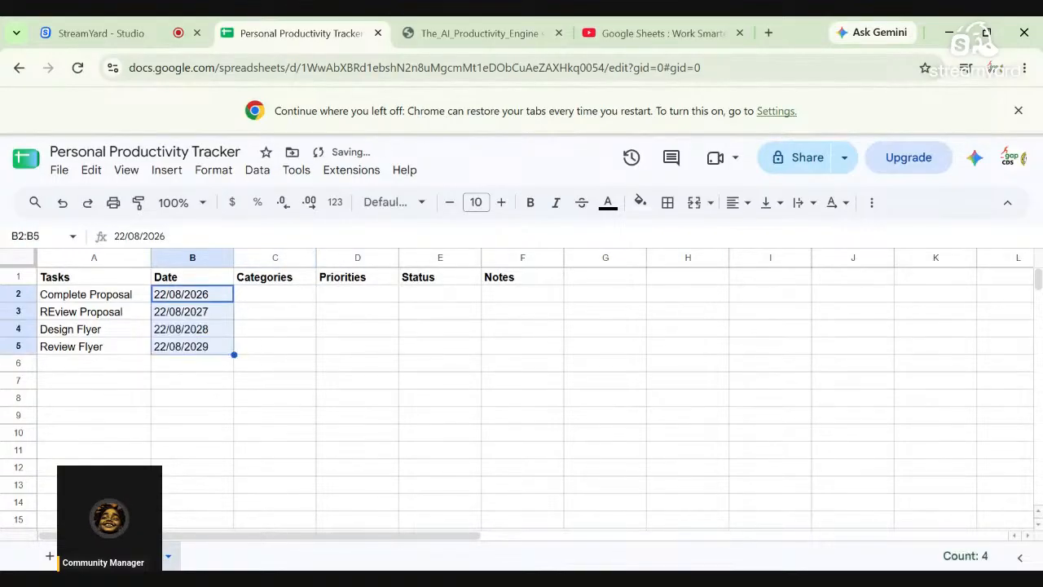
- Correct the year to 2026 in B3, B4 and B5, giving each the date 22/08/2026
{"action": "left_click", "coordinate": [216, 310]}
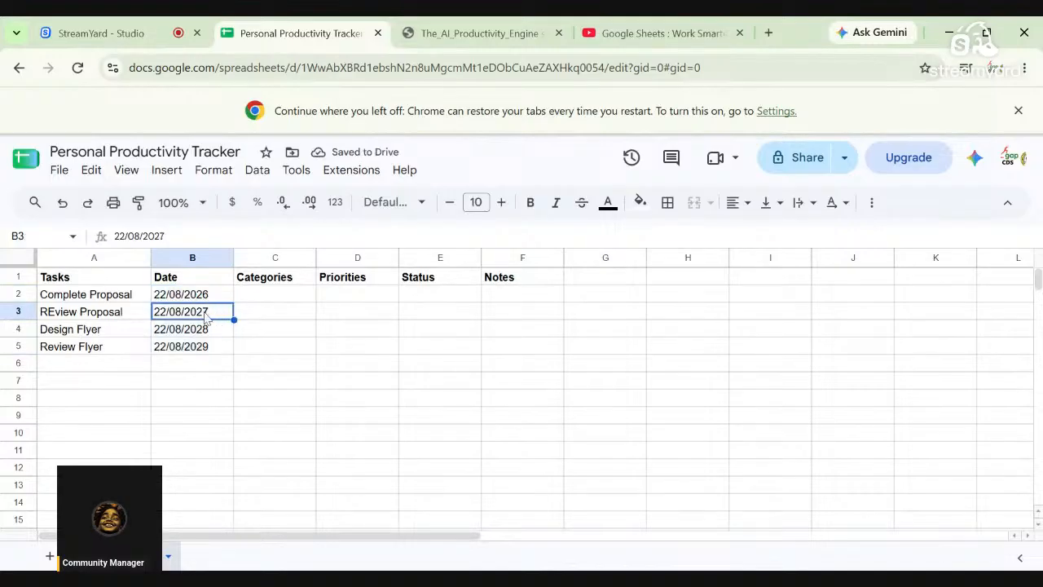
{"action": "key", "text": "Return"}
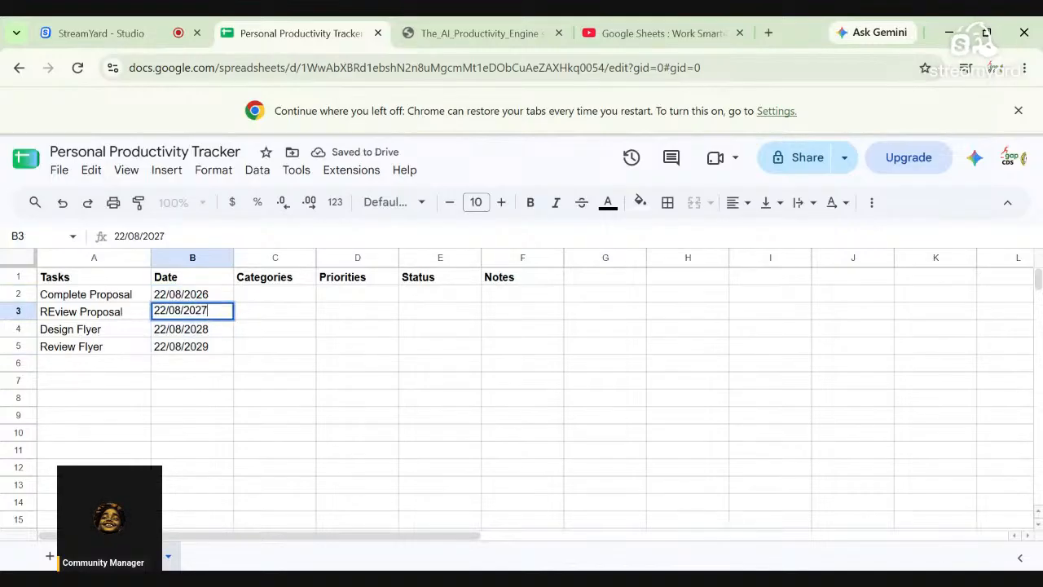
{"action": "key", "text": "BackSpace"}
{"action": "type", "text": "6"}
{"action": "left_click", "coordinate": [222, 336]}
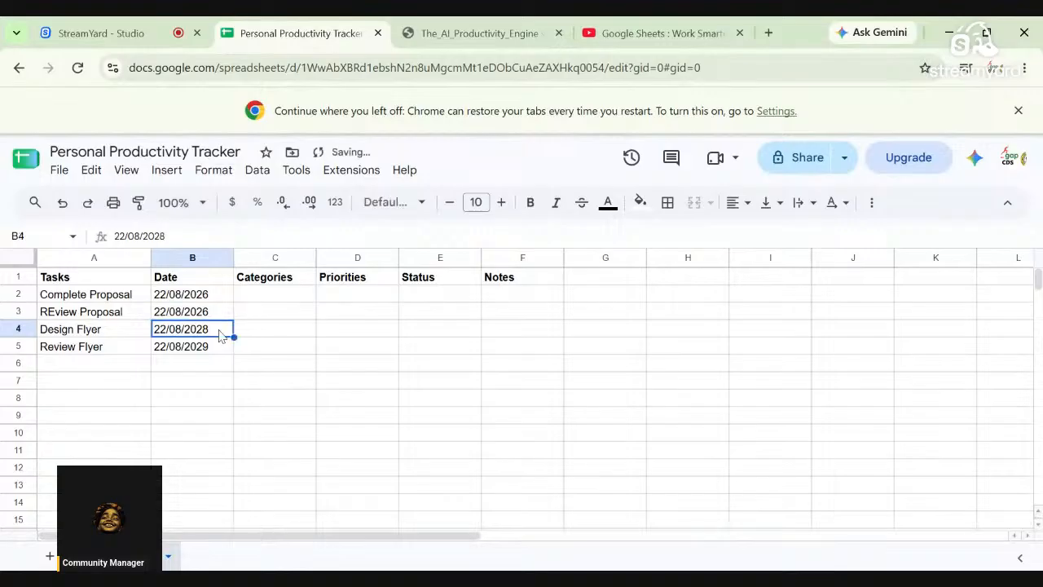
{"action": "key", "text": "Return"}
{"action": "key", "text": "BackSpace"}
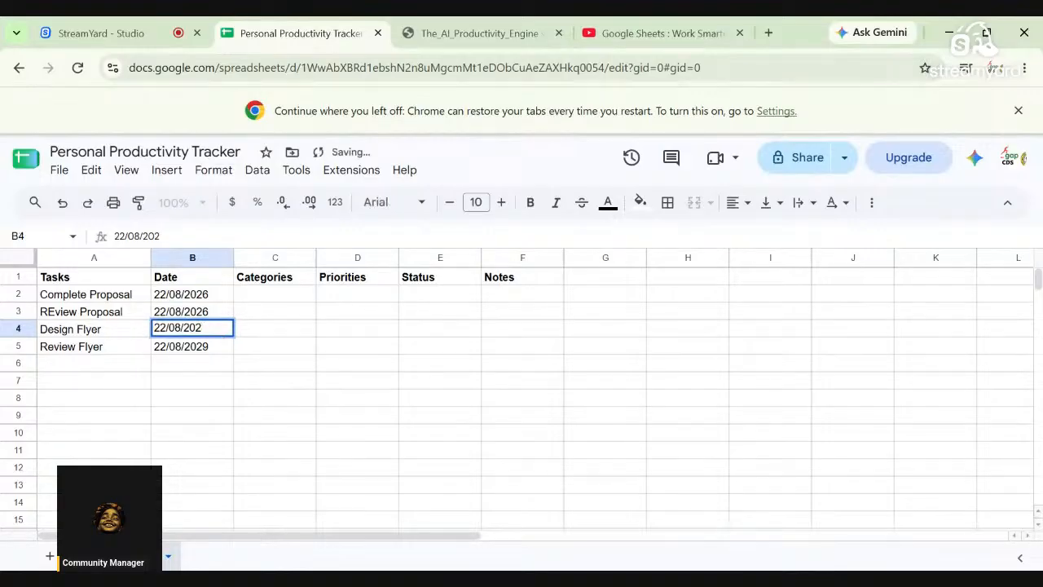
{"action": "type", "text": "6"}
{"action": "left_click", "coordinate": [216, 346]}
{"action": "key", "text": "Return"}
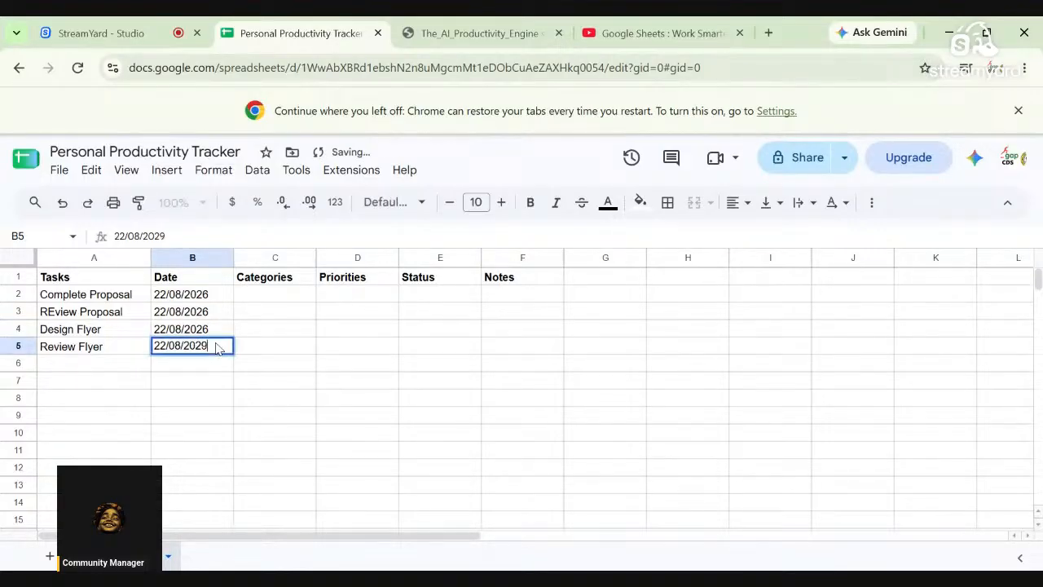
{"action": "type", "text": "6"}
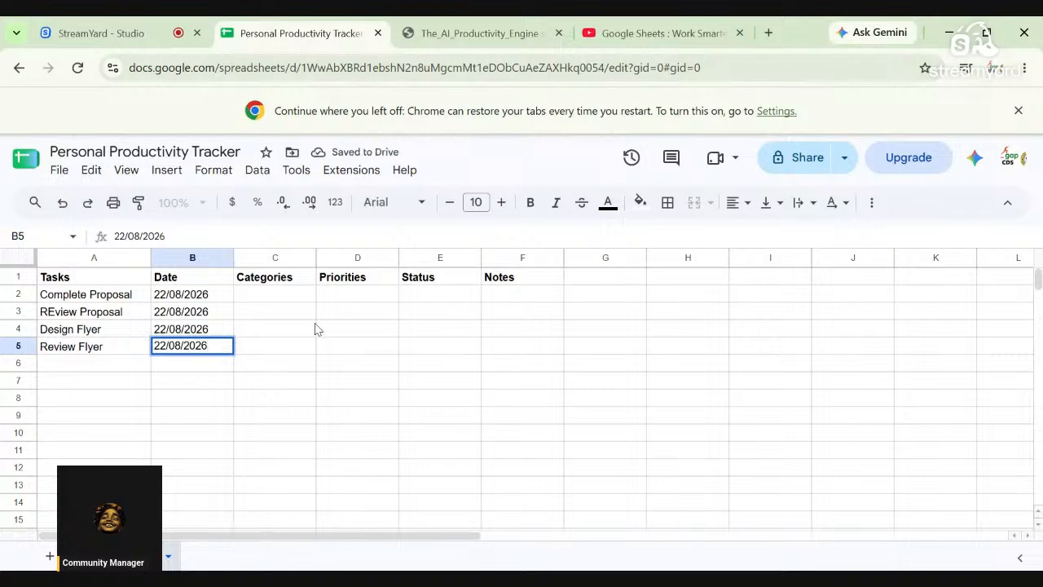
- Consult the PDF guide's sample table, and enter the categories Content in C2 and Director in C3 of the tracker
{"action": "left_click", "coordinate": [272, 299]}
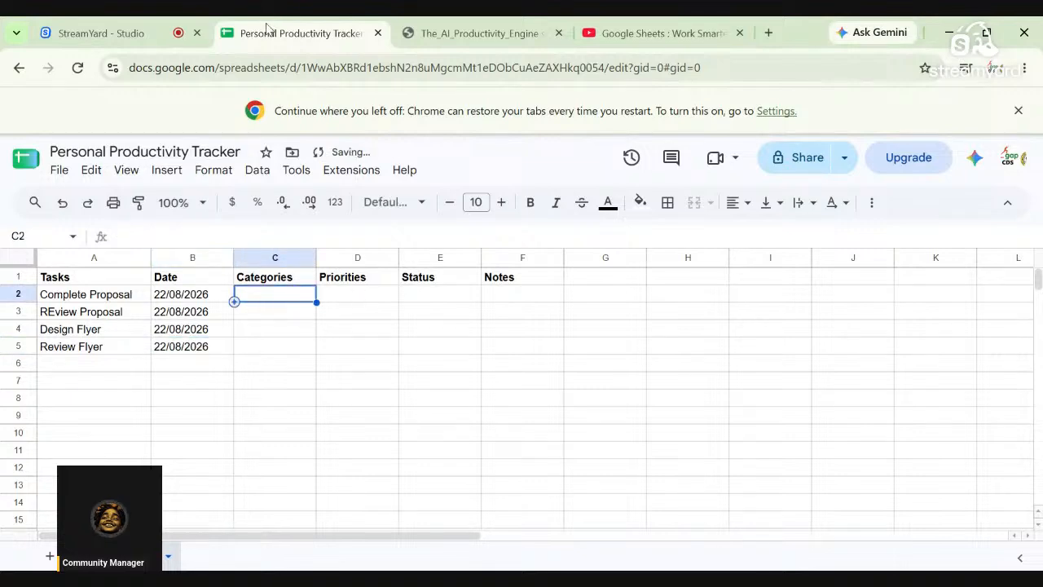
{"action": "left_click", "coordinate": [432, 32]}
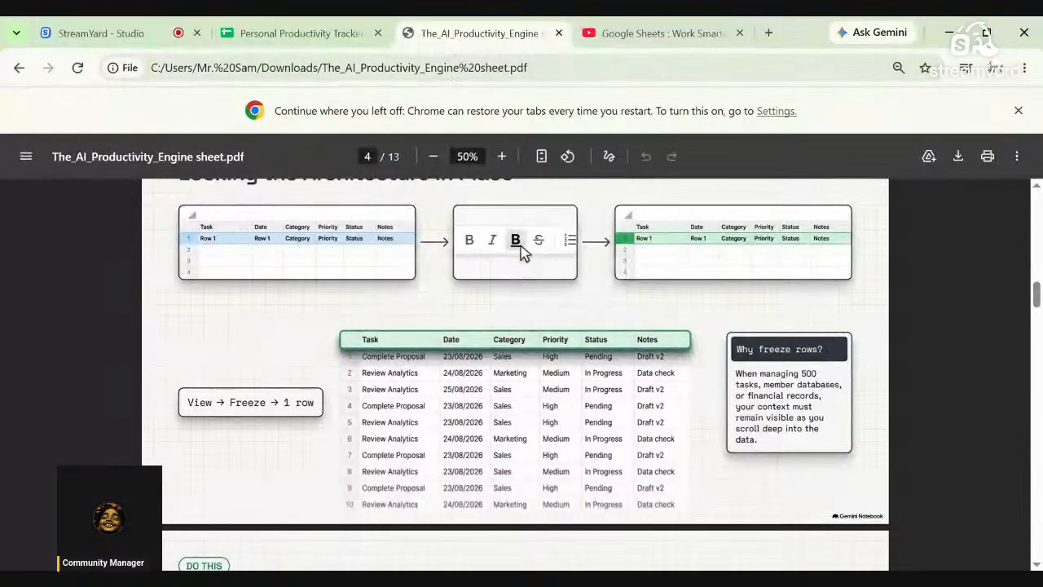
{"action": "left_click", "coordinate": [292, 28]}
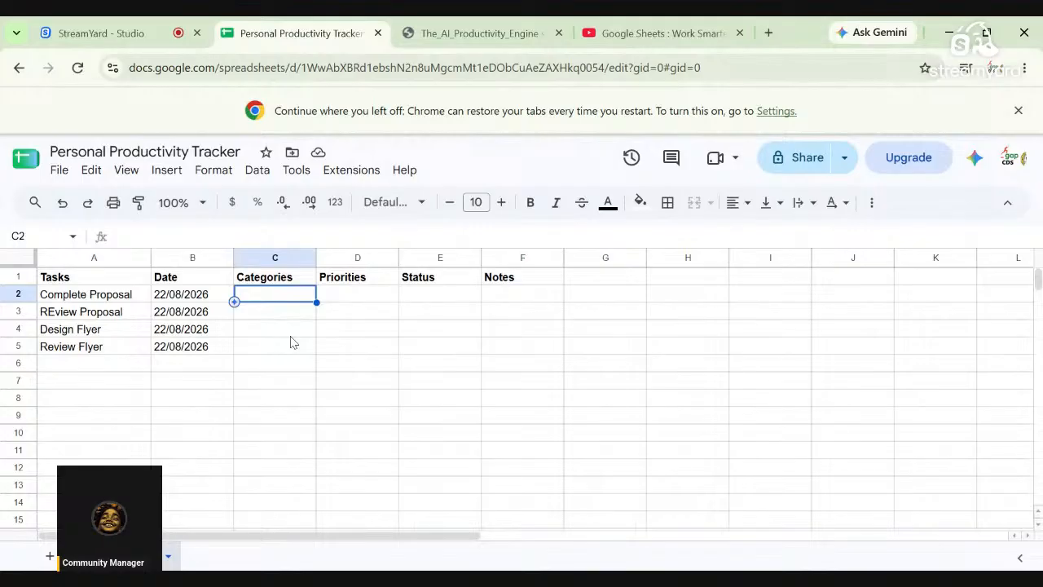
{"action": "type", "text": "Cont"}
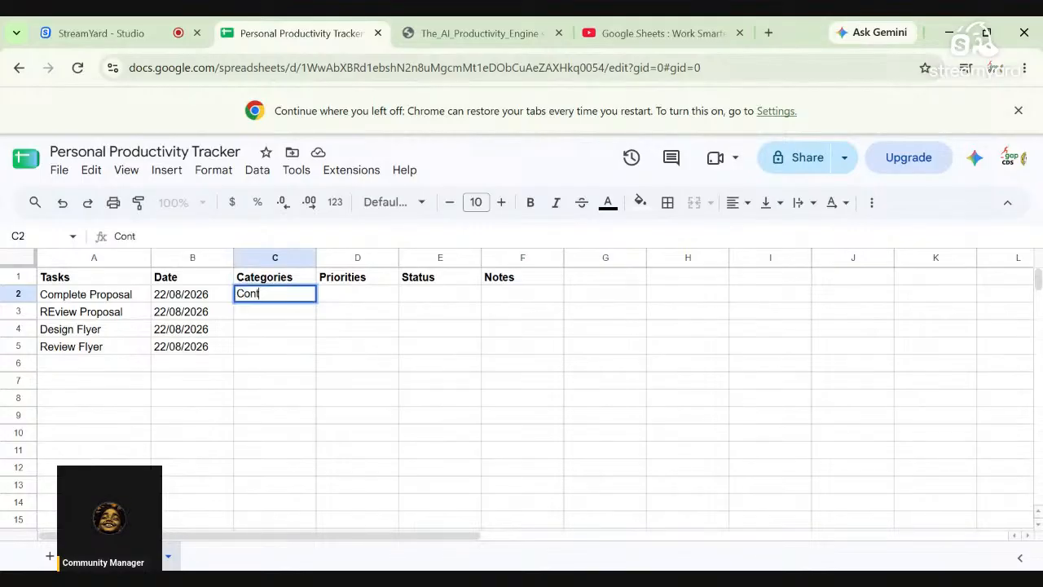
{"action": "type", "text": "ent"}
{"action": "left_click", "coordinate": [255, 317]}
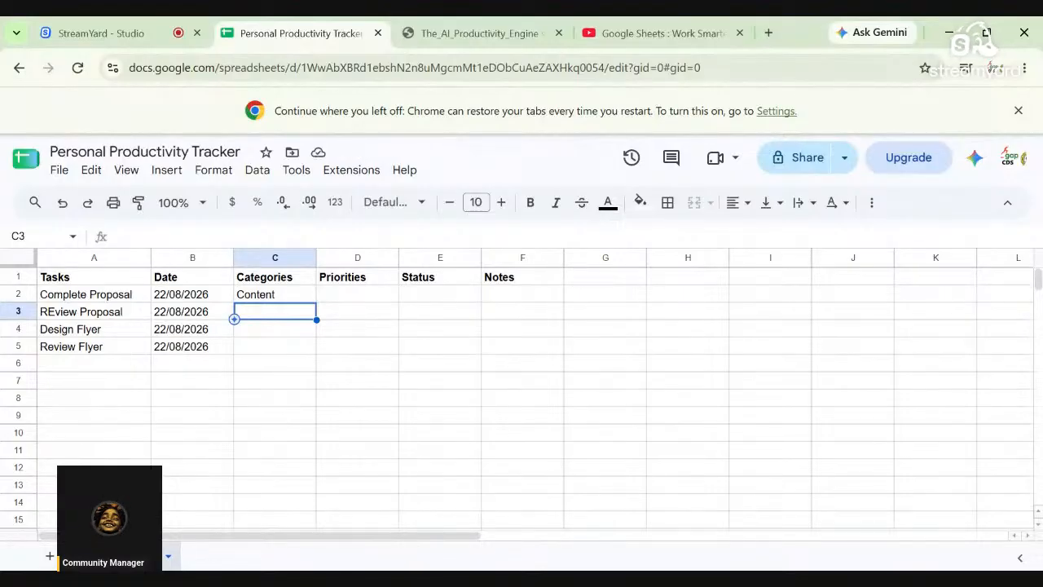
{"action": "type", "text": "Director"}
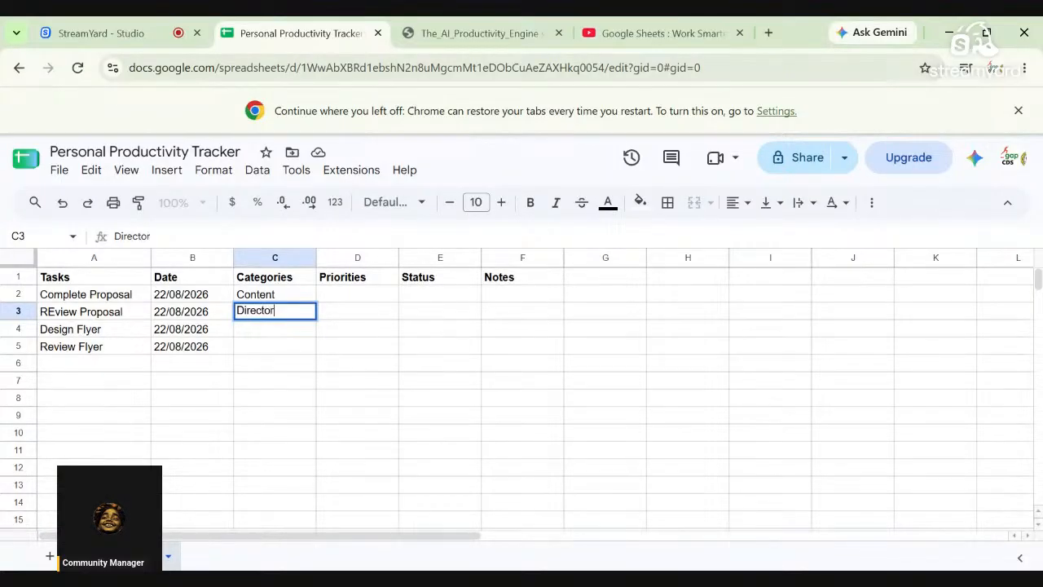
{"action": "left_click", "coordinate": [255, 331]}
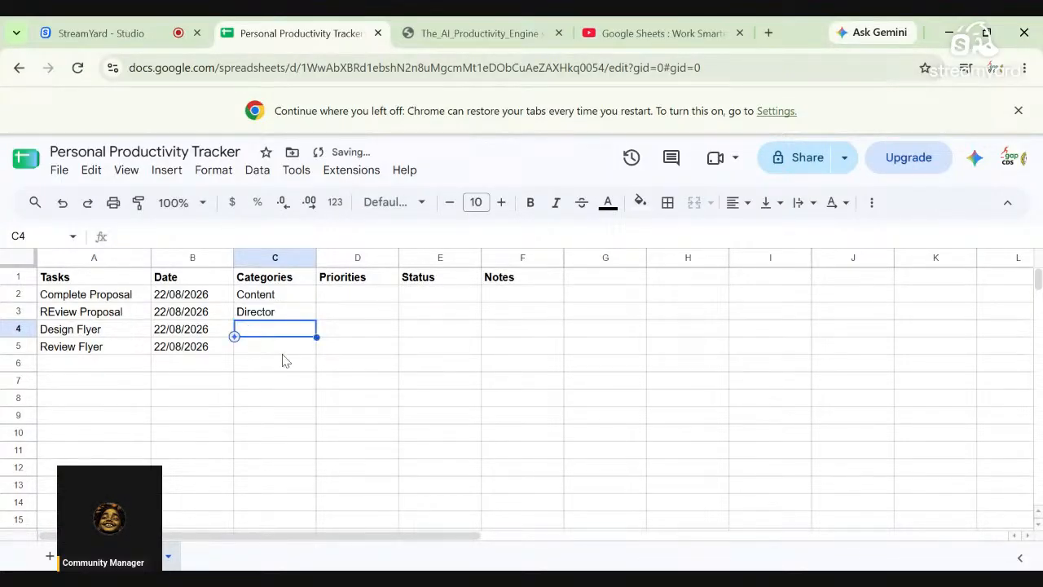
{"action": "type", "text": "Grap"}
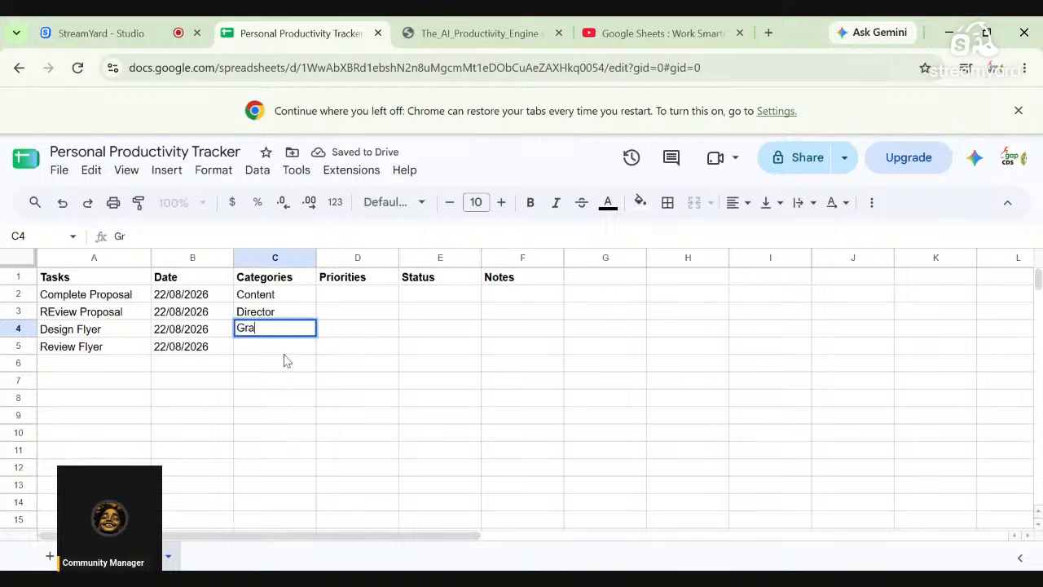
{"action": "key", "text": "BackSpace"}
{"action": "key", "text": "BackSpace"}
{"action": "key", "text": "BackSpace"}
{"action": "key", "text": "BackSpace"}
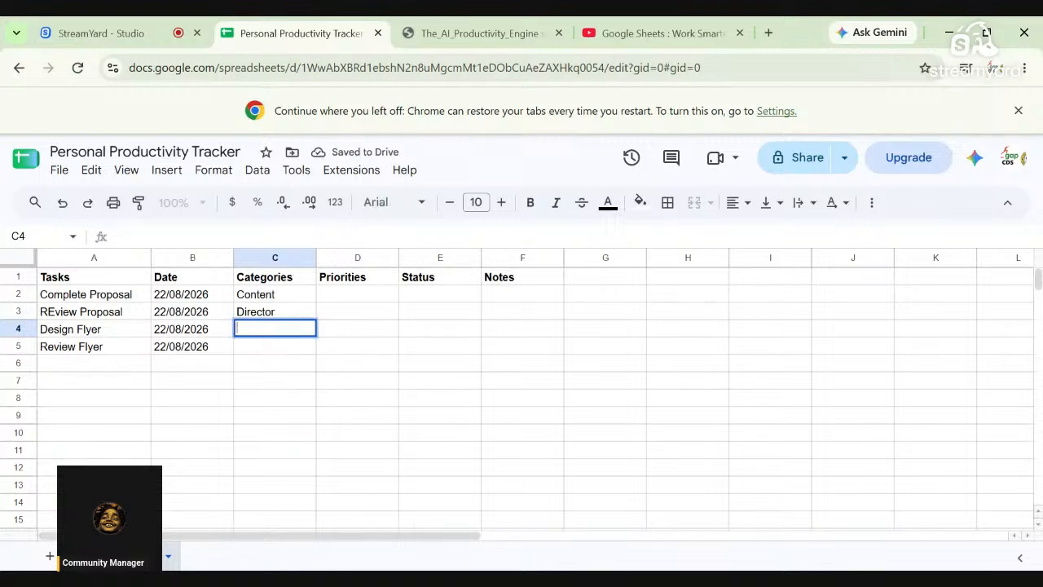
- Enter Media in C4 and M eirector in C5 of the Categories column
{"action": "type", "text": "Media"}
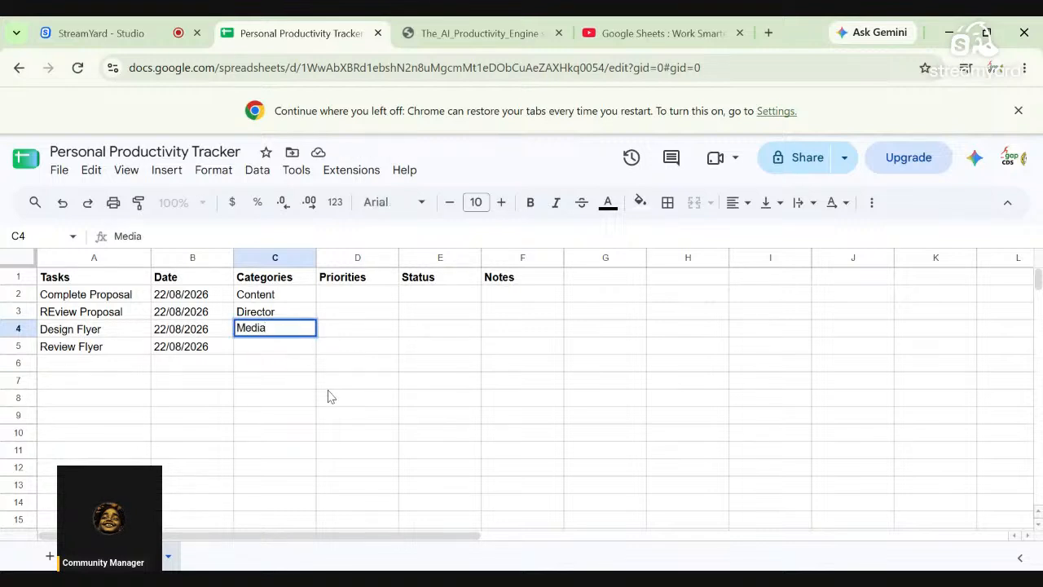
{"action": "left_click", "coordinate": [269, 348]}
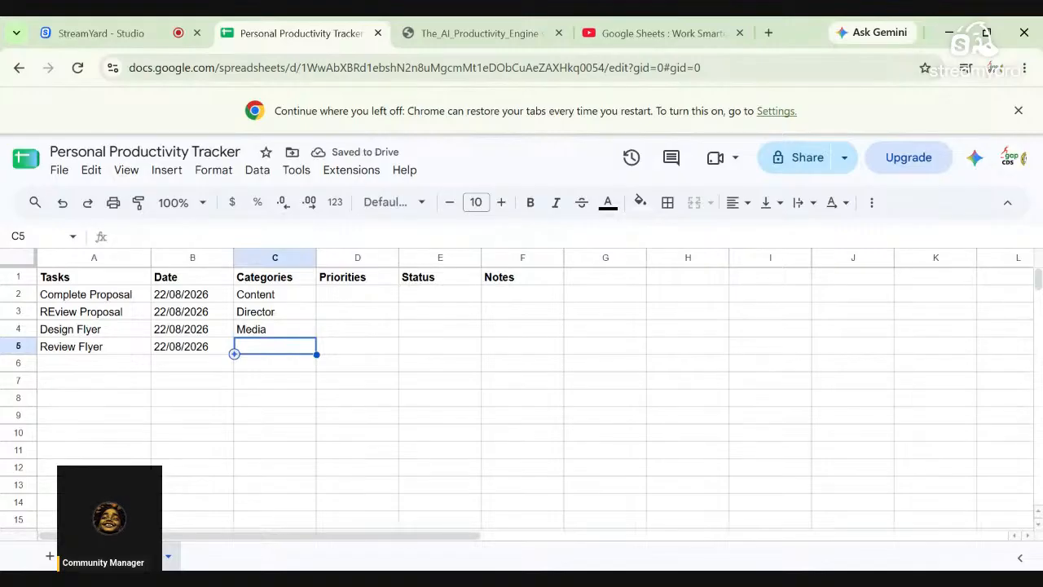
{"action": "type", "text": "M"}
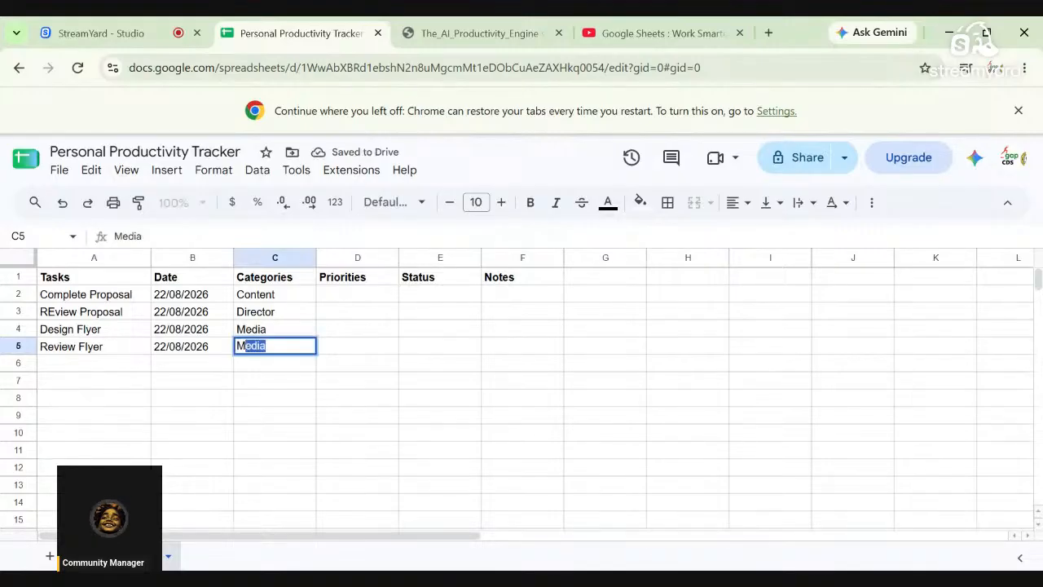
{"action": "type", "text": " eirec"}
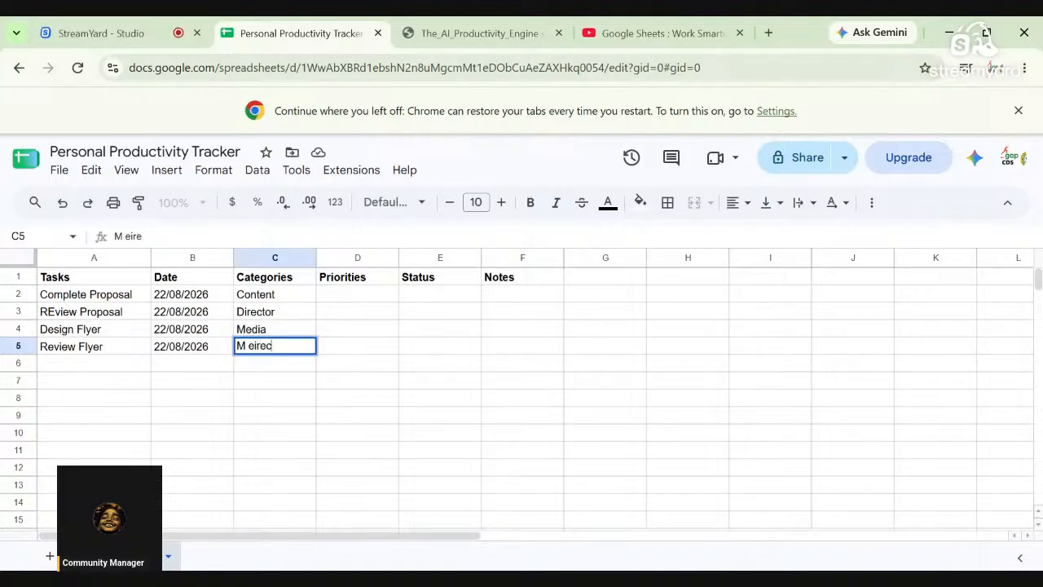
{"action": "type", "text": "tor"}
{"action": "left_click", "coordinate": [489, 372]}
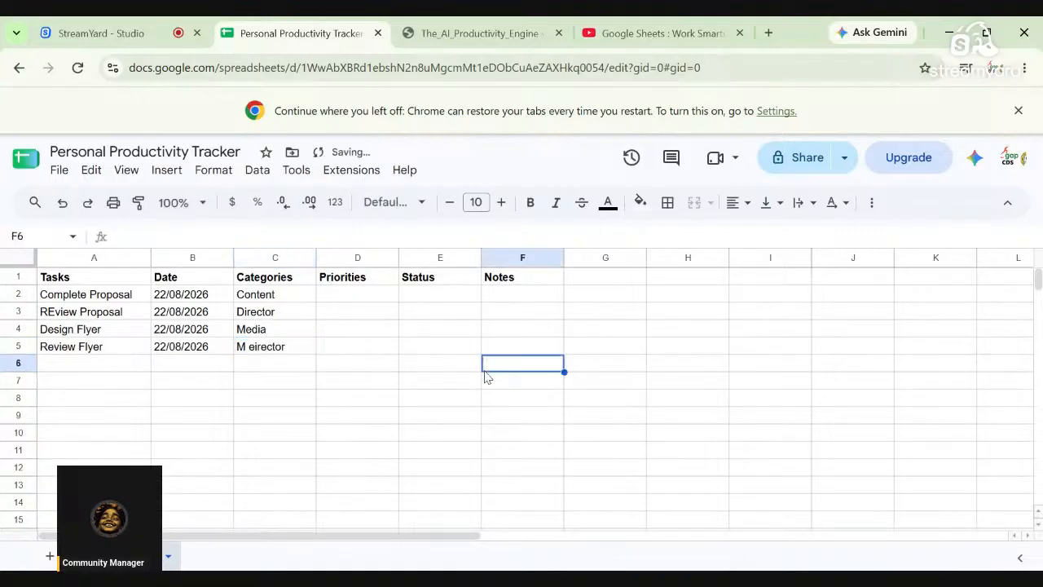
- Correct the category text in C5 to M Director
{"action": "double_click", "coordinate": [255, 349]}
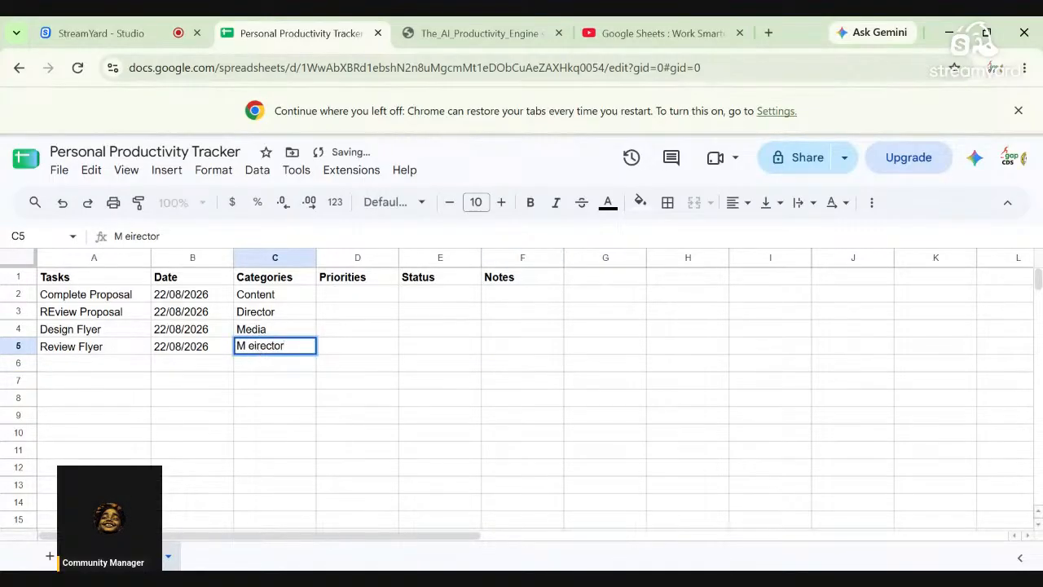
{"action": "key", "text": "BackSpace"}
{"action": "type", "text": "D"}
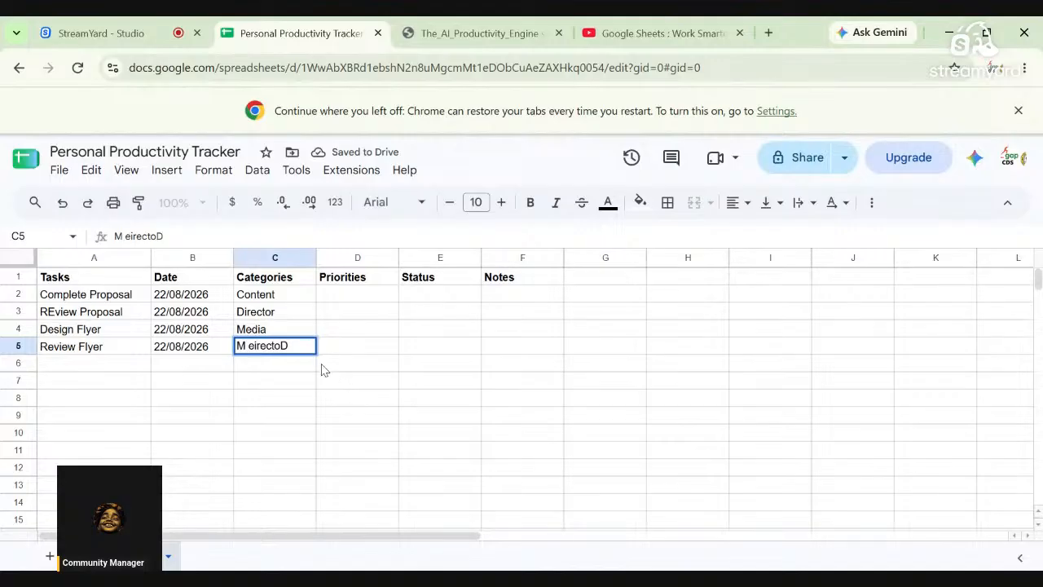
{"action": "key", "text": "Left"}
{"action": "key", "text": "Left"}
{"action": "key", "text": "Left"}
{"action": "key", "text": "BackSpace"}
{"action": "type", "text": "Di"}
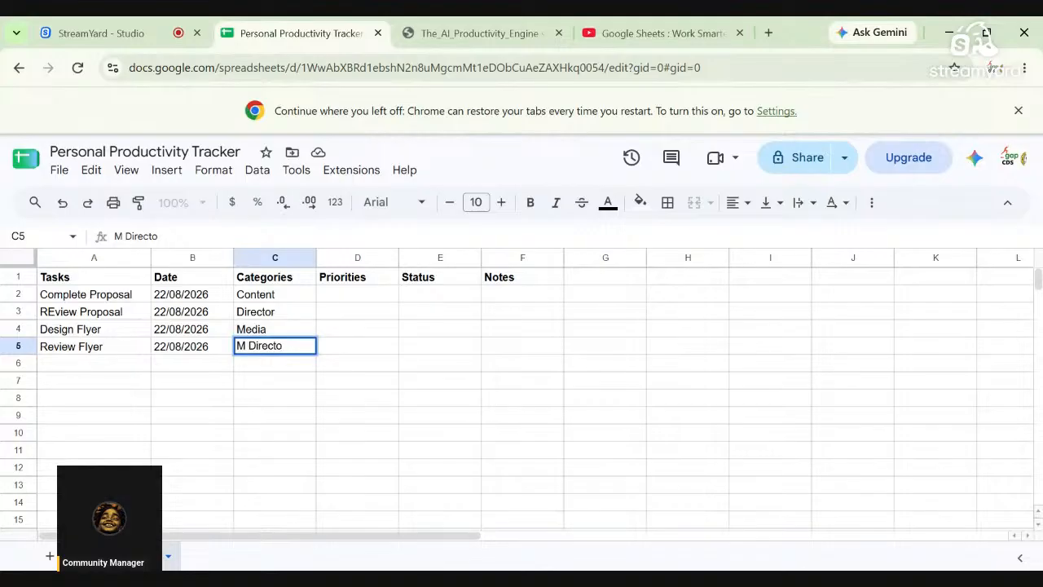
{"action": "type", "text": "r"}
- Consult the PDF guide's sample table, and enter the priorities Low, High, Medium and Low in D2 through D5 of the tracker
{"action": "left_click", "coordinate": [355, 296]}
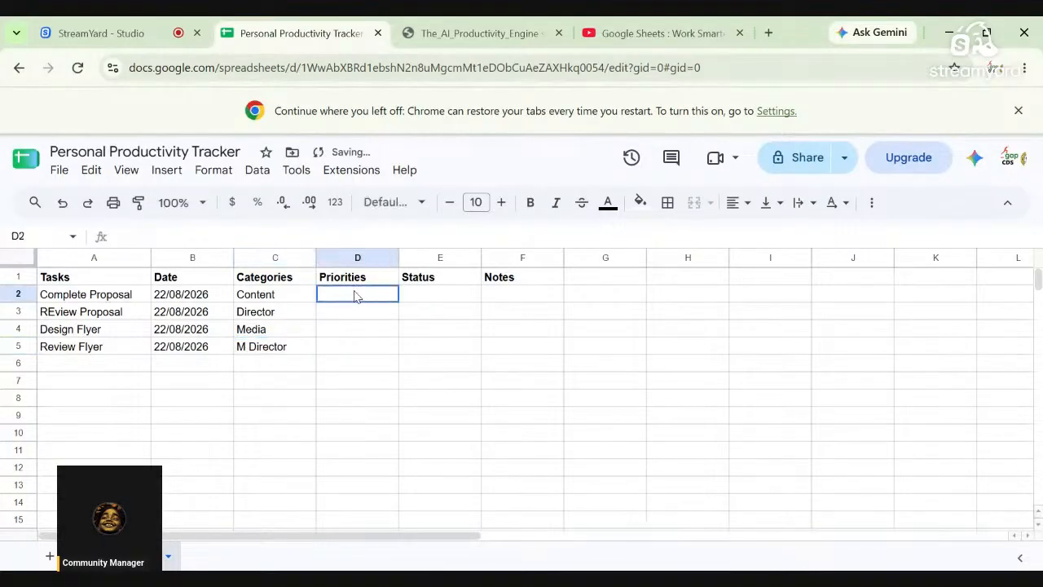
{"action": "left_click", "coordinate": [474, 31]}
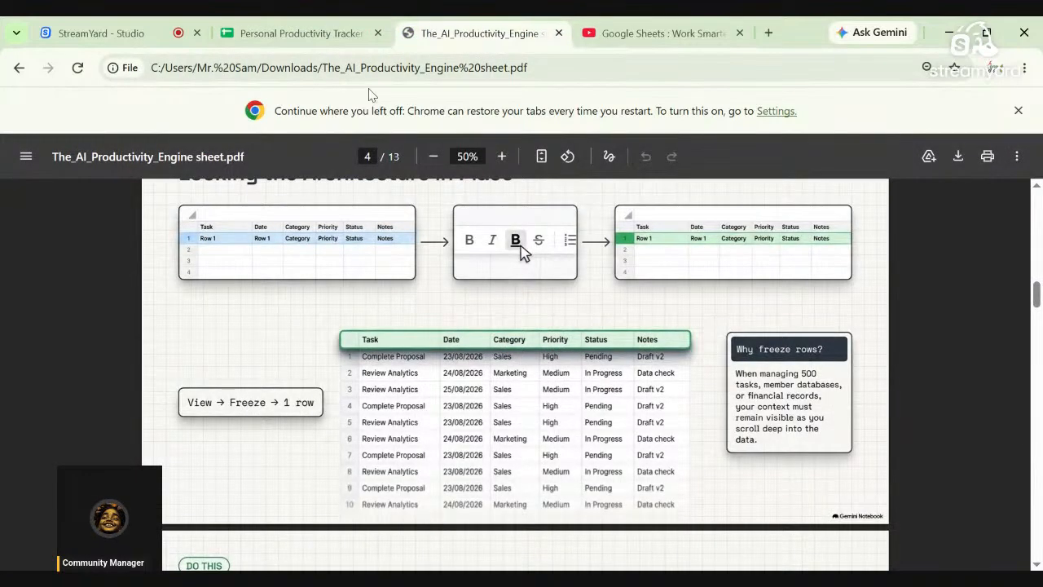
{"action": "left_click", "coordinate": [273, 35]}
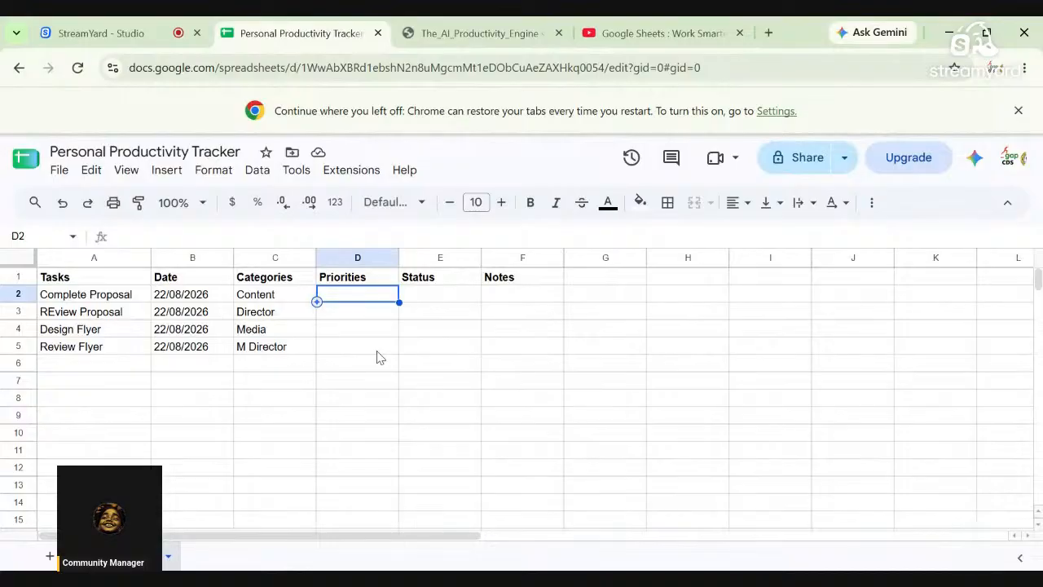
{"action": "type", "text": "Low"}
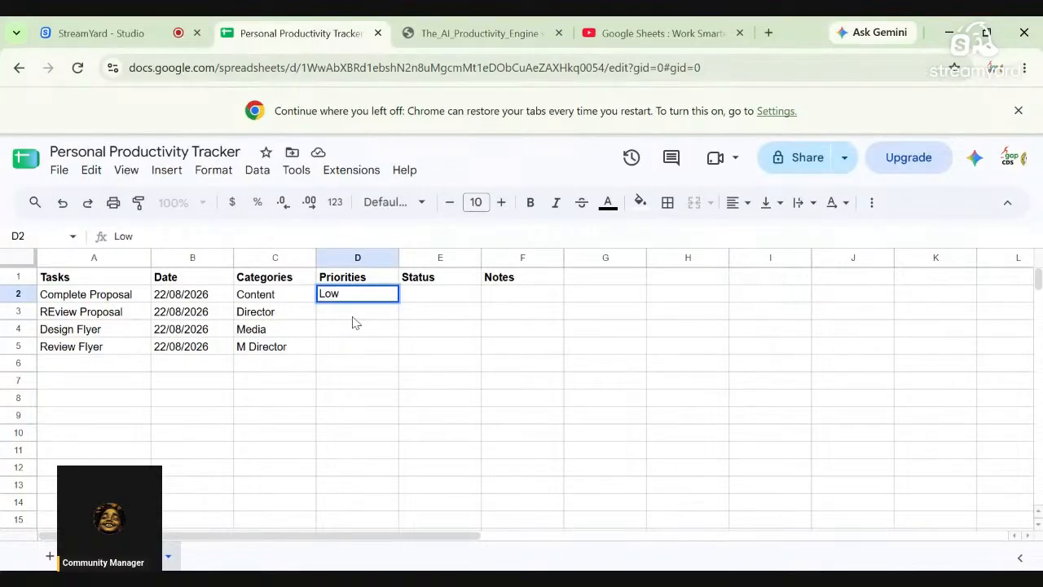
{"action": "left_click", "coordinate": [354, 321]}
{"action": "type", "text": "High"}
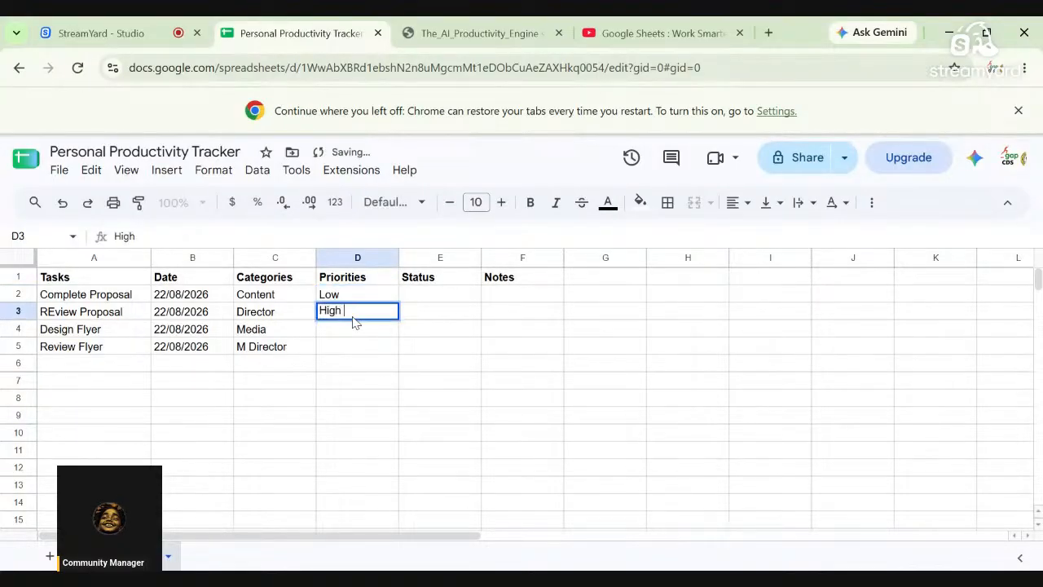
{"action": "key", "text": "Return"}
{"action": "type", "text": "M"}
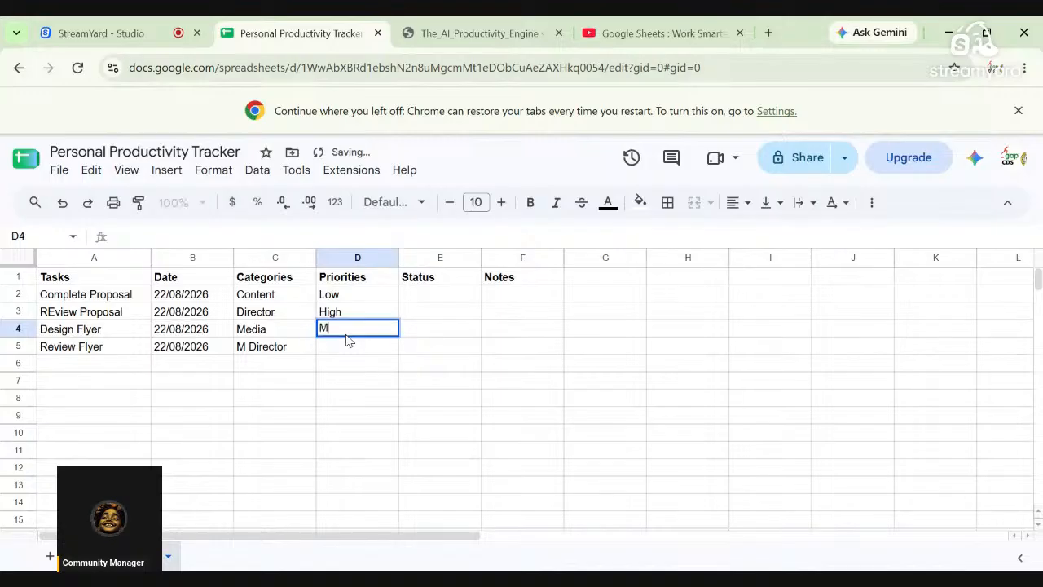
{"action": "type", "text": "edium"}
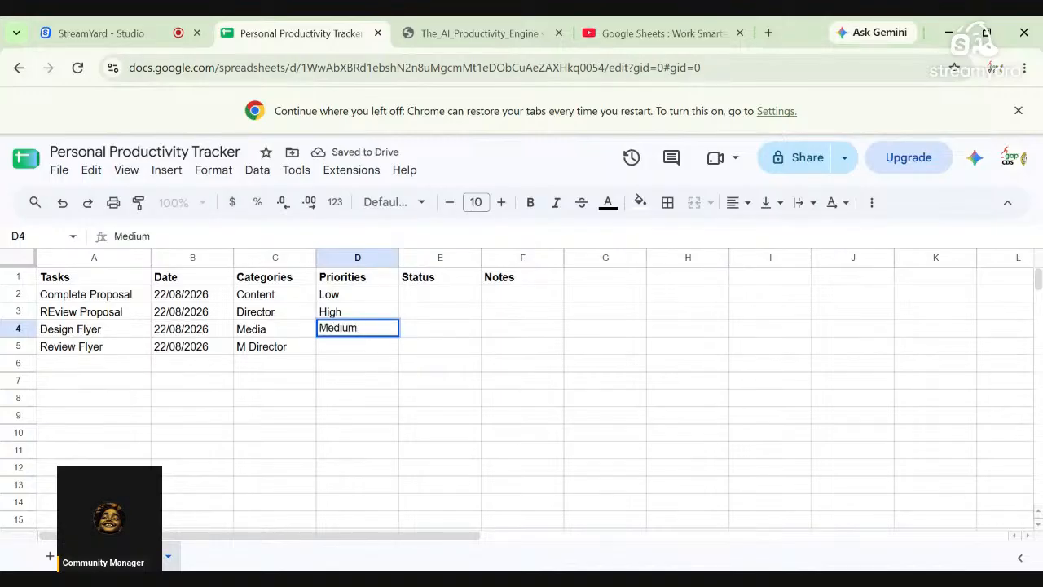
{"action": "left_click", "coordinate": [351, 349]}
{"action": "type", "text": "Low"}
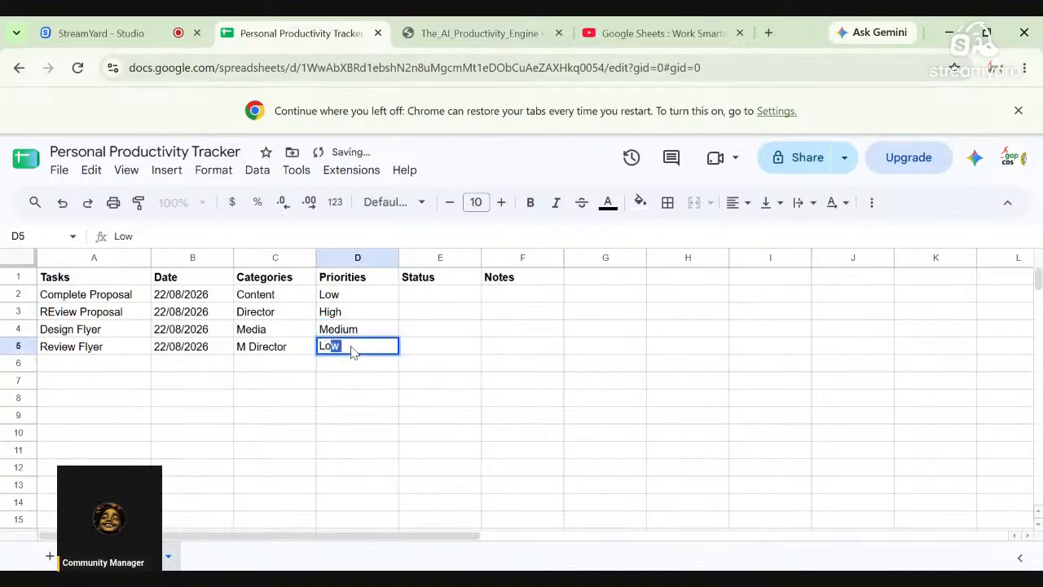
- Check the PDF guide's sample table, and enter the statuses Pending in E2, Progress in E3 and Completed in E4 of the tracker
{"action": "left_click", "coordinate": [420, 298]}
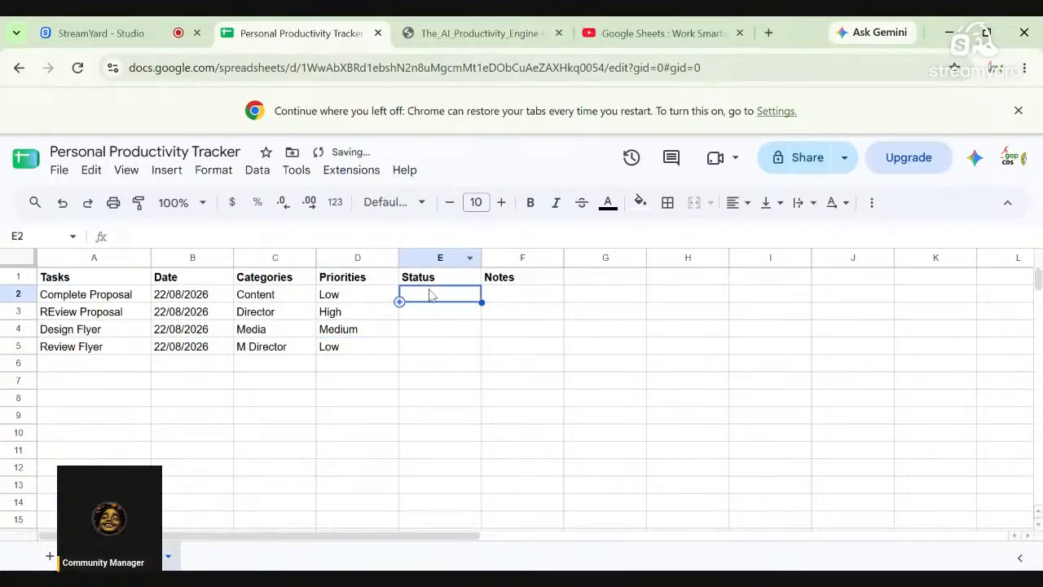
{"action": "left_click", "coordinate": [440, 31]}
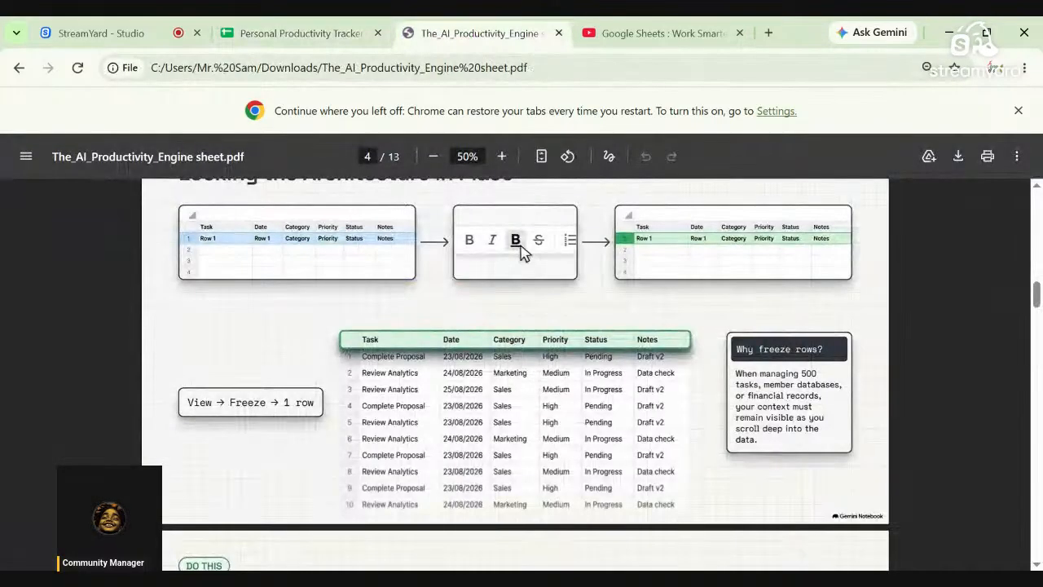
{"action": "left_click", "coordinate": [308, 34]}
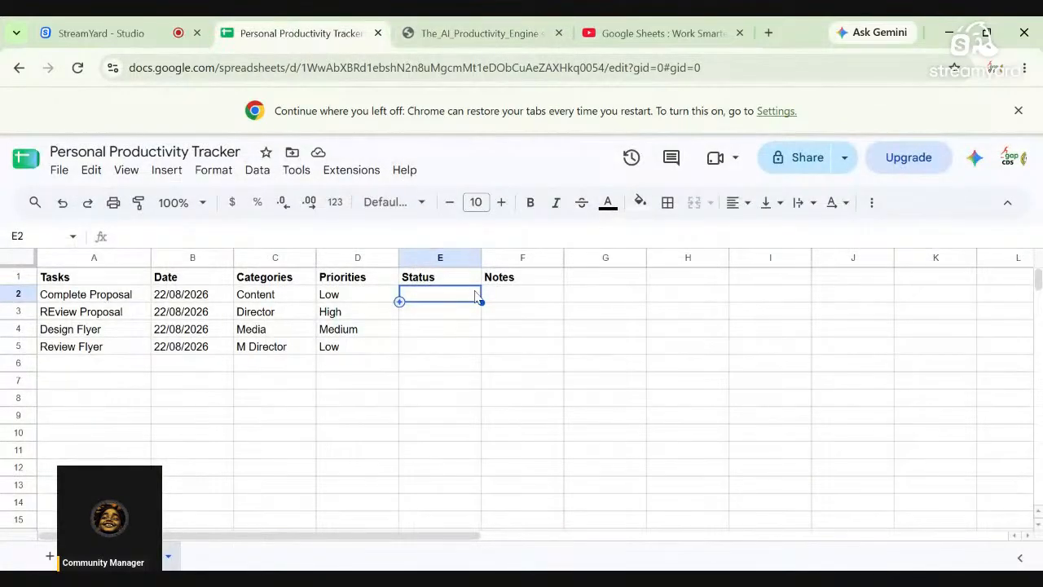
{"action": "type", "text": "Pending"}
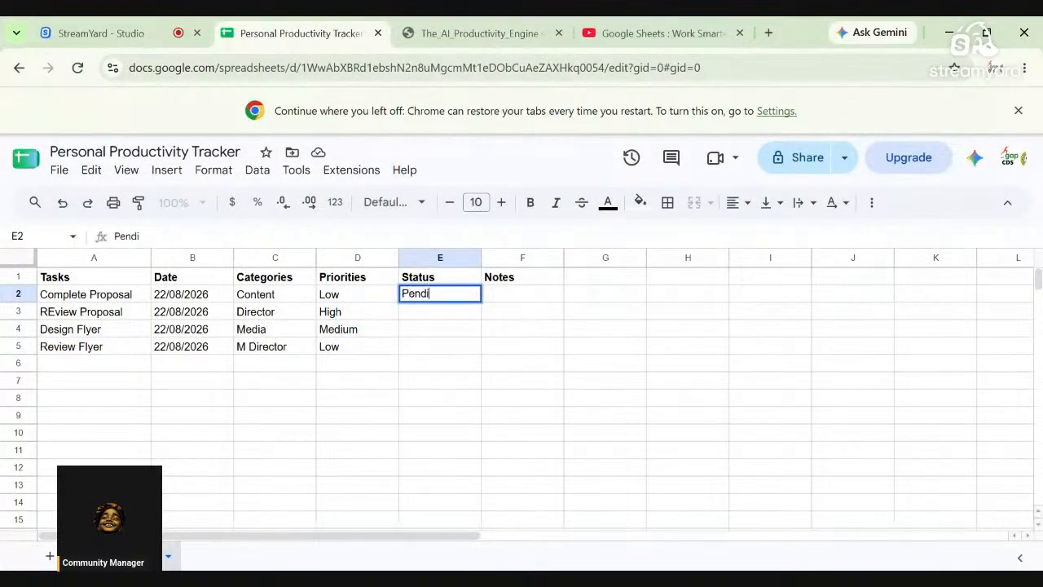
{"action": "left_click", "coordinate": [432, 317]}
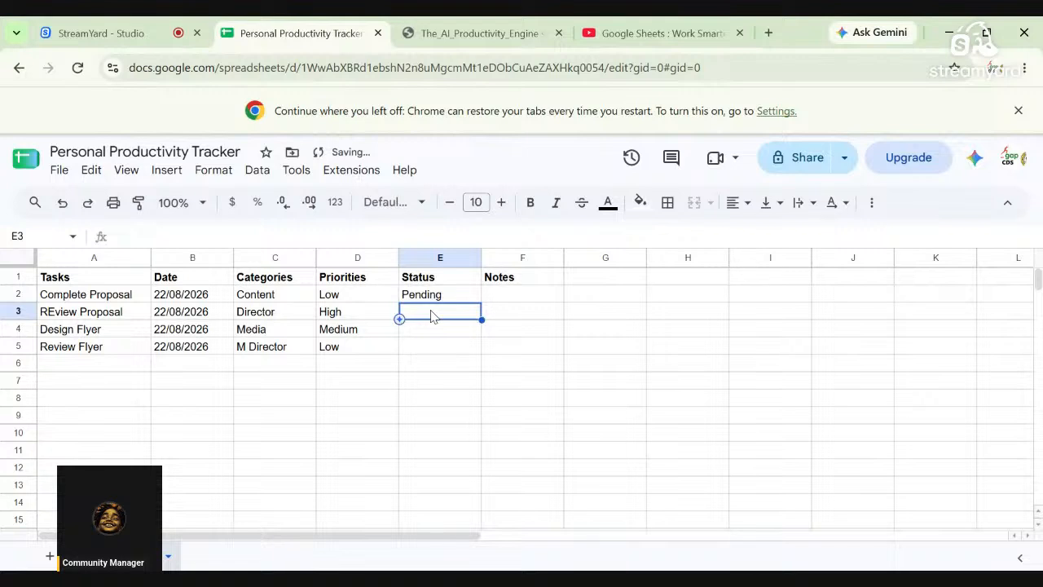
{"action": "type", "text": "Progress"}
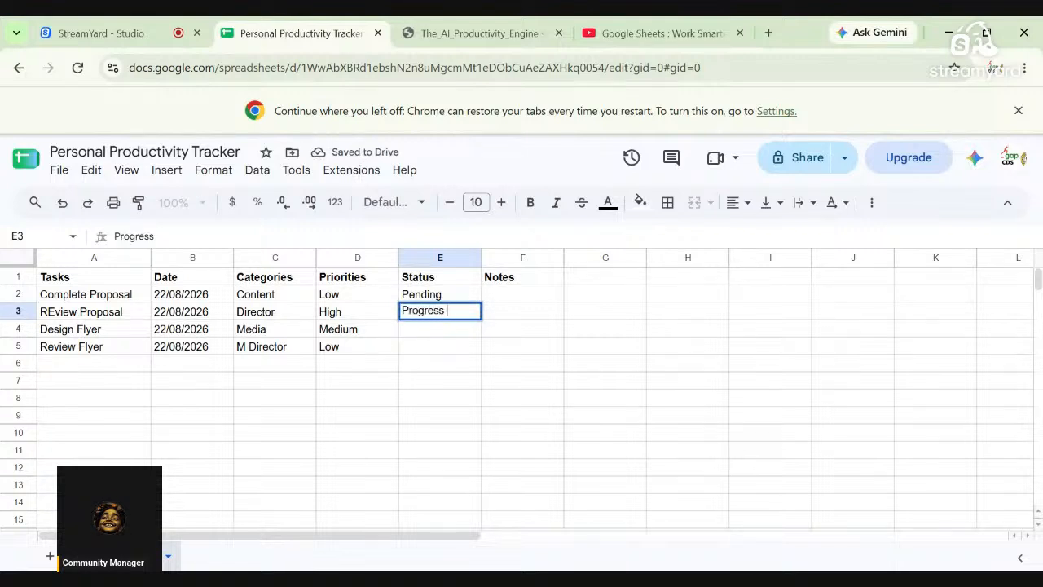
{"action": "left_click", "coordinate": [430, 334]}
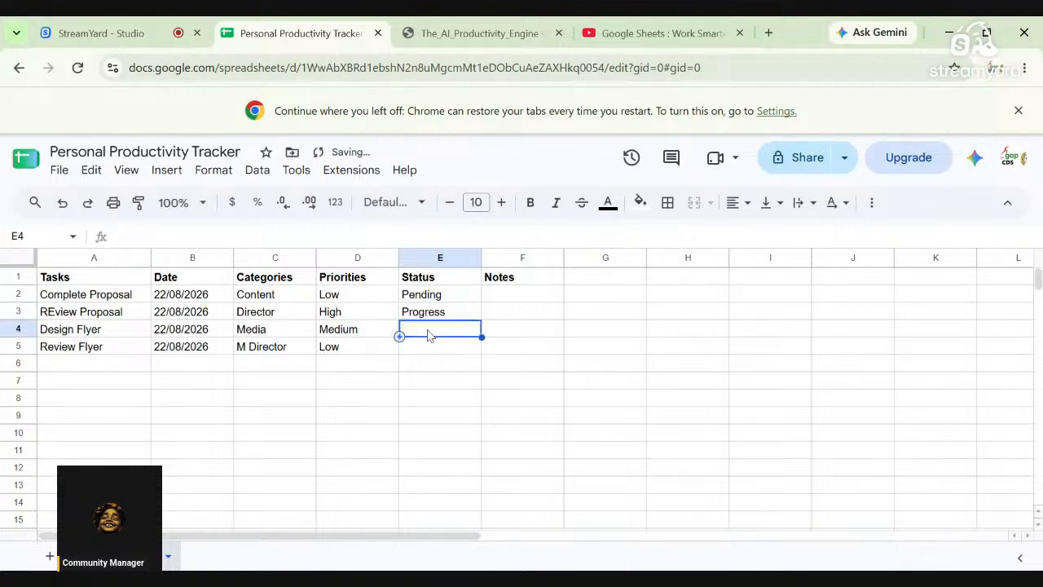
{"action": "type", "text": "Complet"}
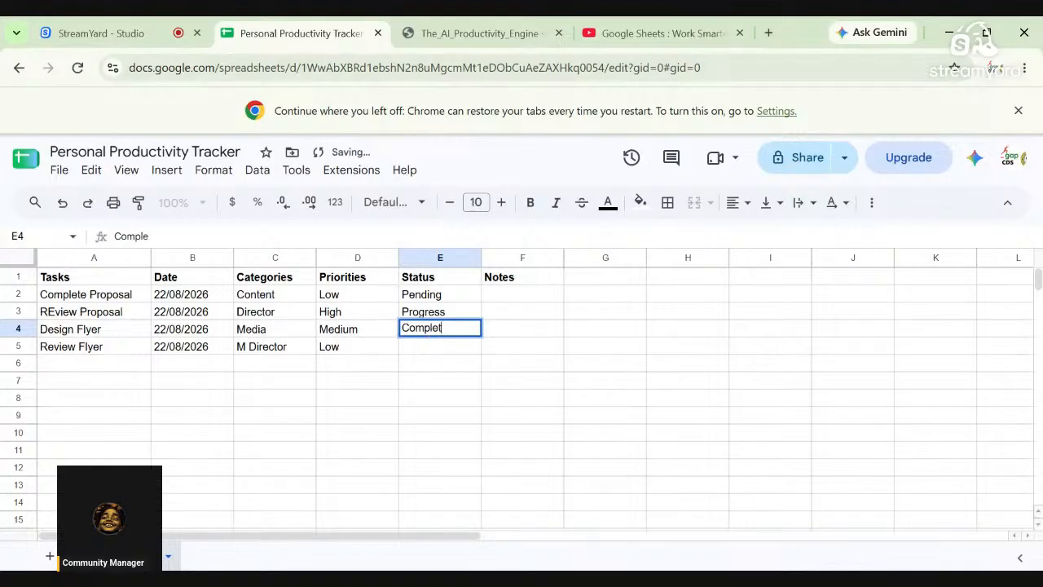
{"action": "type", "text": "ed"}
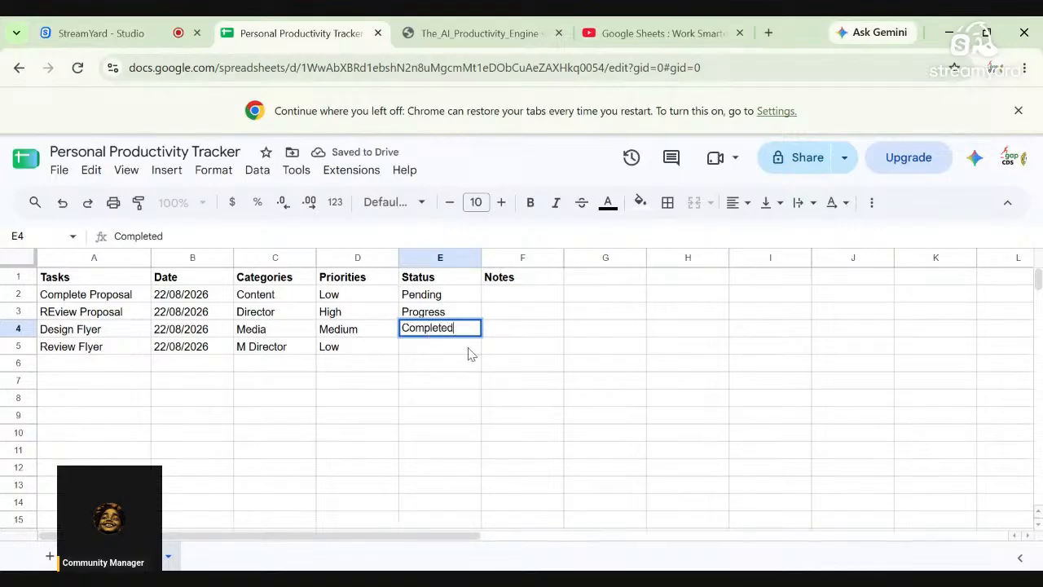
{"action": "left_click", "coordinate": [628, 372]}
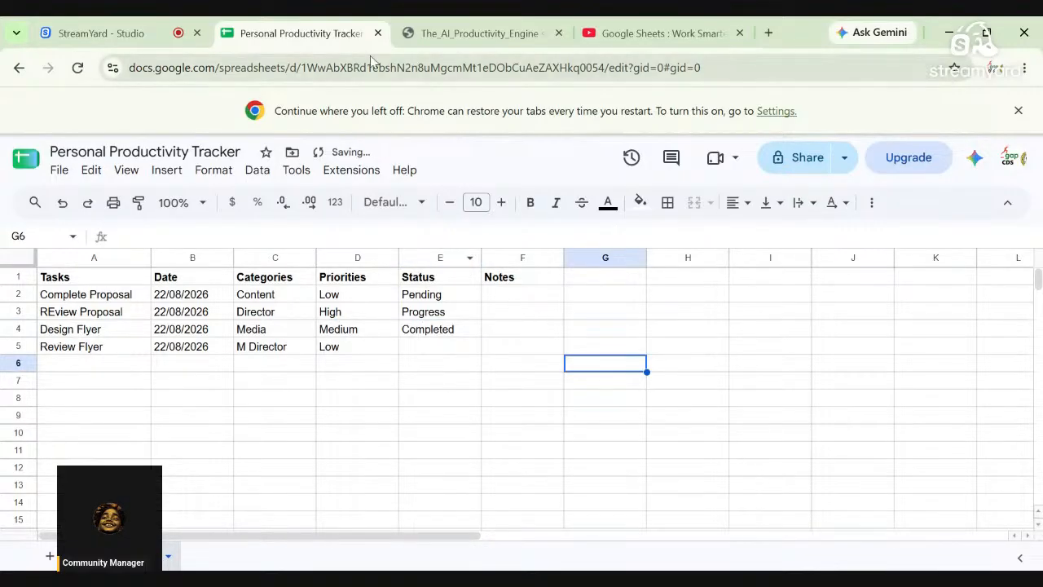
- Consult the PDF guide's sample table, and enter the notes Check in F2 and REview2 in F3 of the tracker
{"action": "left_click", "coordinate": [476, 34]}
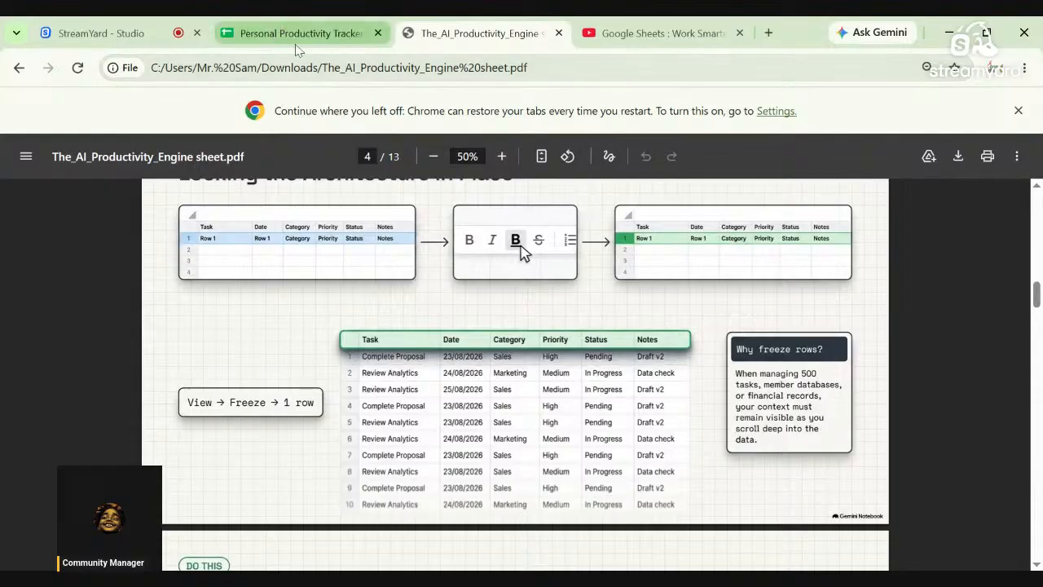
{"action": "left_click", "coordinate": [272, 40]}
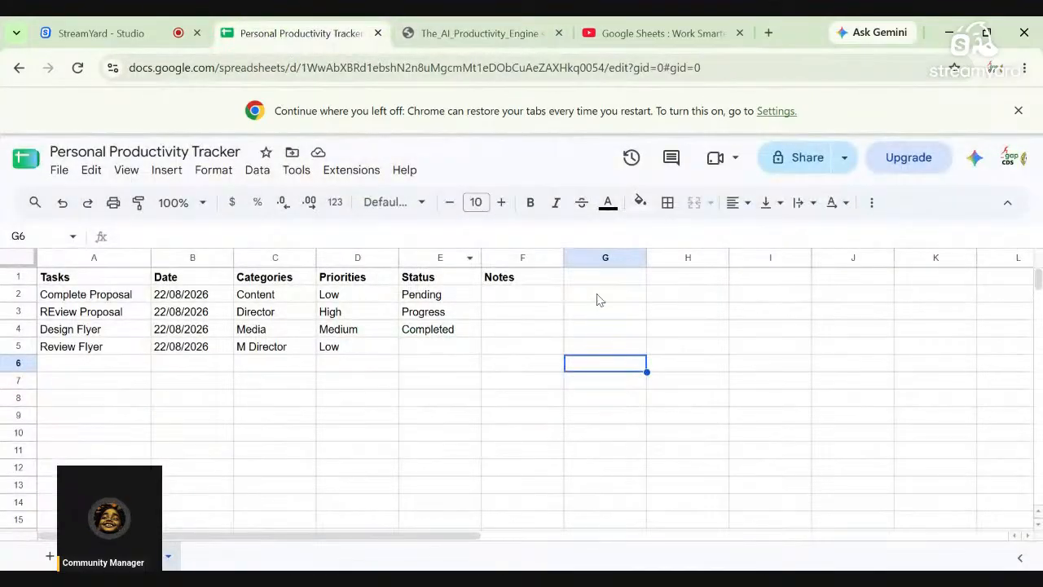
{"action": "left_click", "coordinate": [512, 301]}
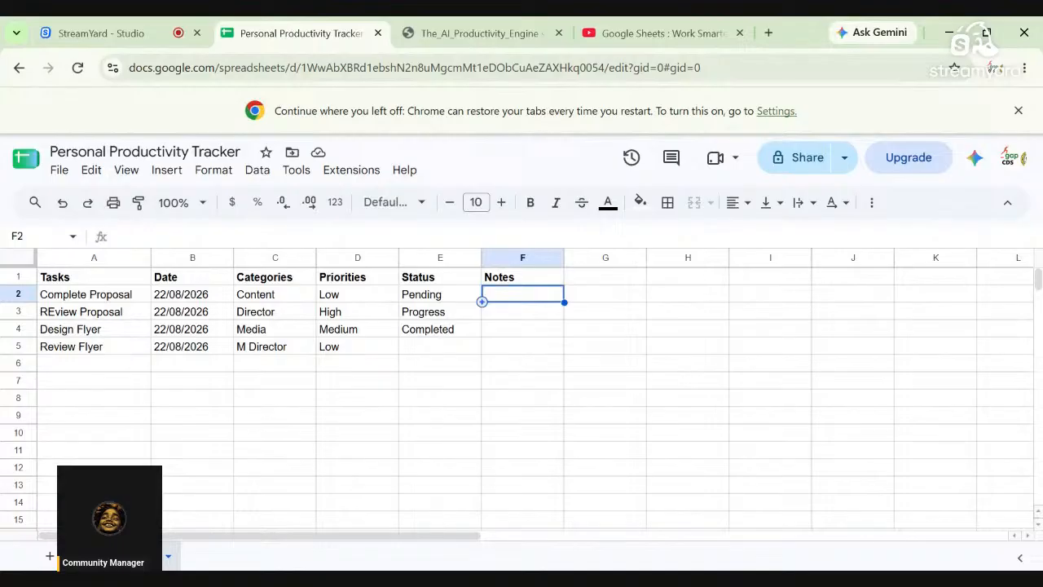
{"action": "type", "text": "Check"}
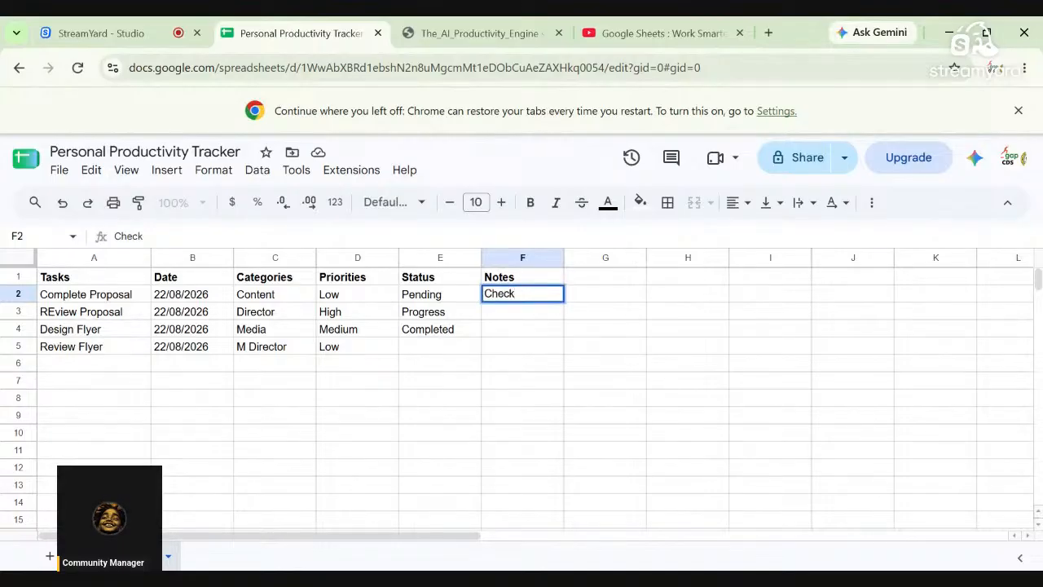
{"action": "left_click", "coordinate": [512, 316]}
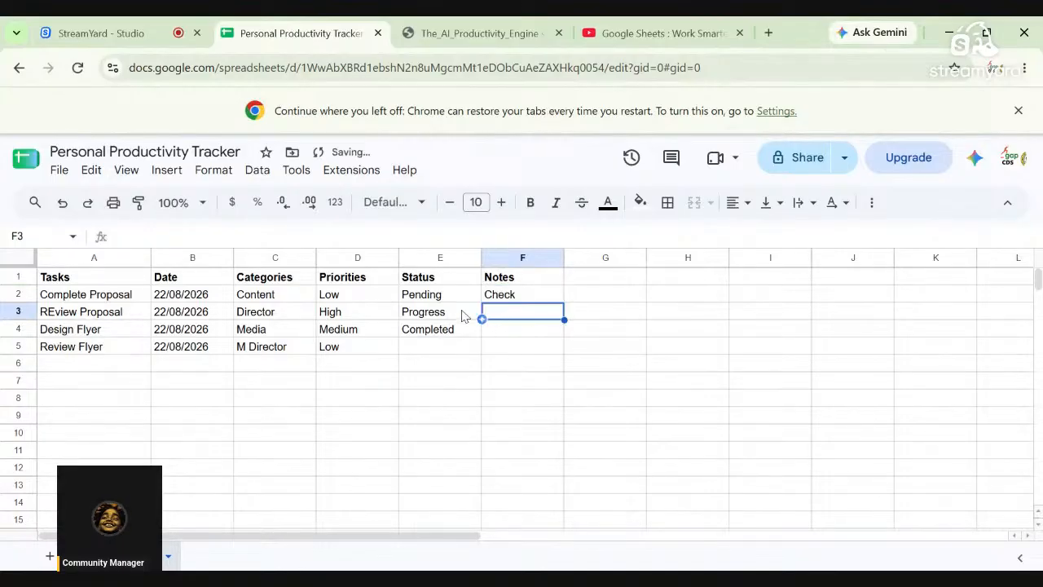
{"action": "type", "text": "RE"}
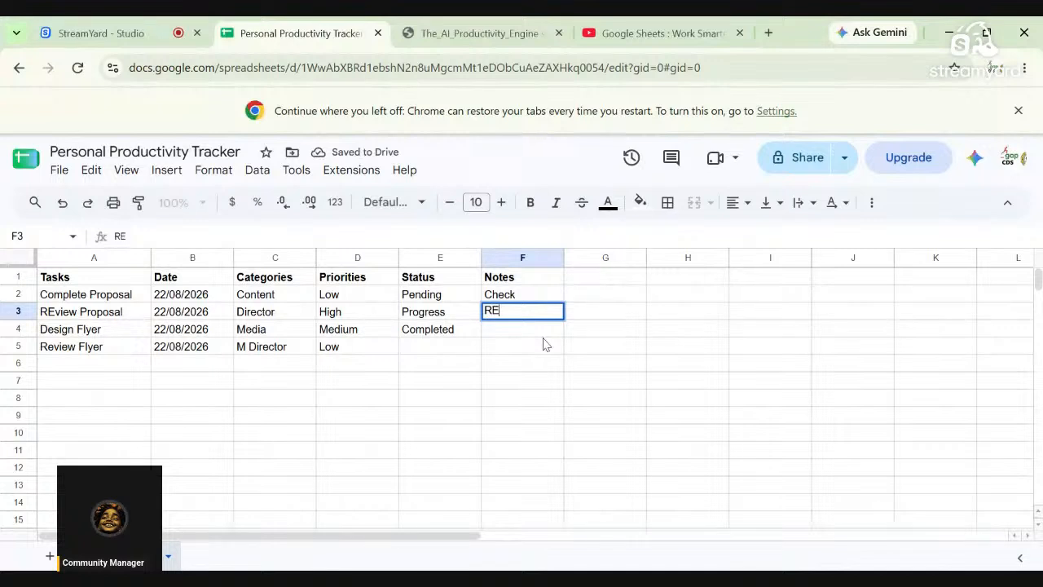
{"action": "type", "text": "view2"}
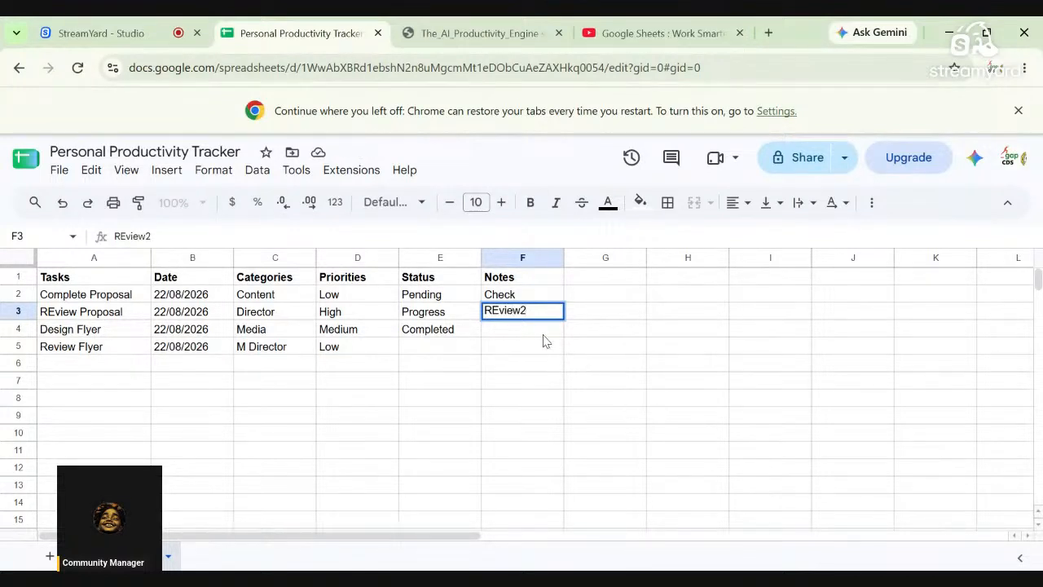
- Enter the note Resolved in F4 for the Design Flyer task, correcting its spelling and capitalisation
{"action": "left_click", "coordinate": [512, 335]}
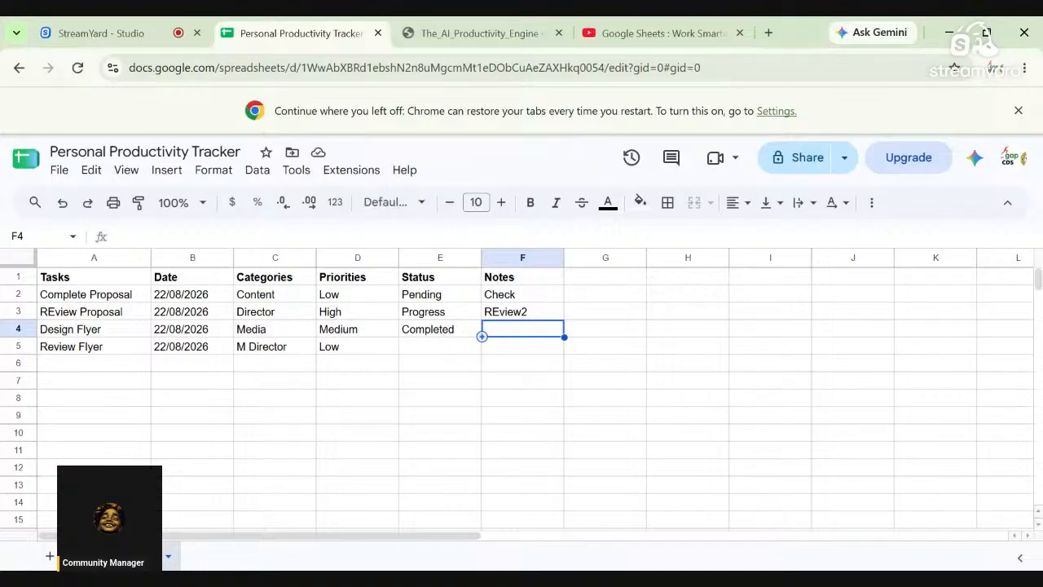
{"action": "type", "text": "ReO"}
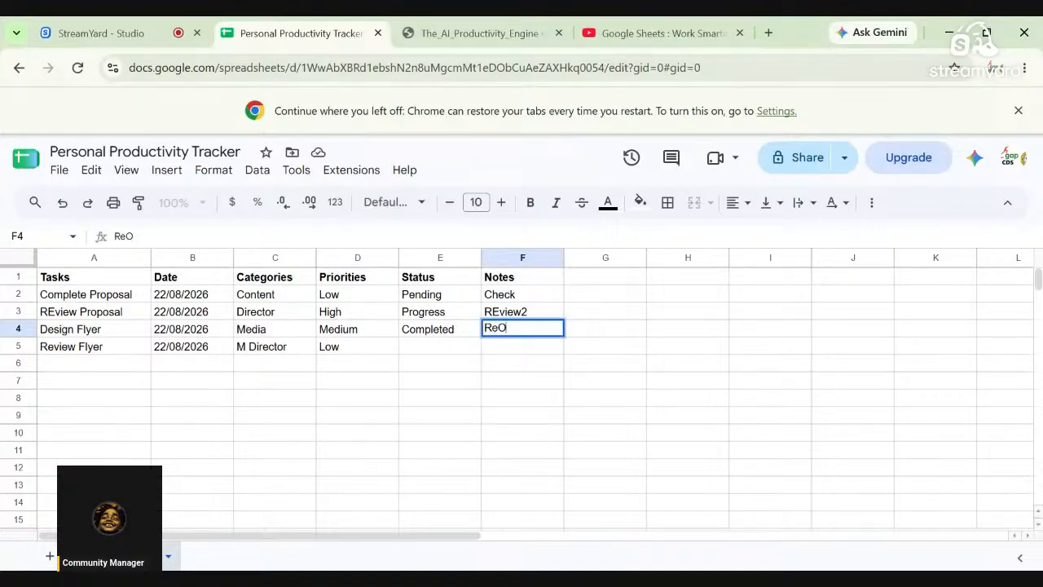
{"action": "type", "text": "LVED"}
{"action": "left_click", "coordinate": [716, 380]}
{"action": "left_click", "coordinate": [503, 336]}
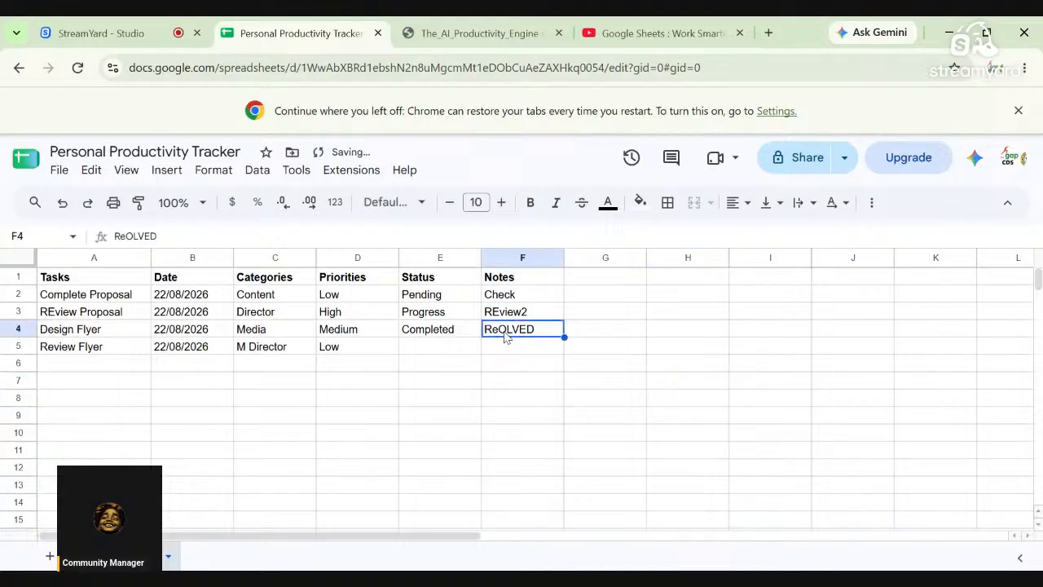
{"action": "double_click", "coordinate": [504, 336]}
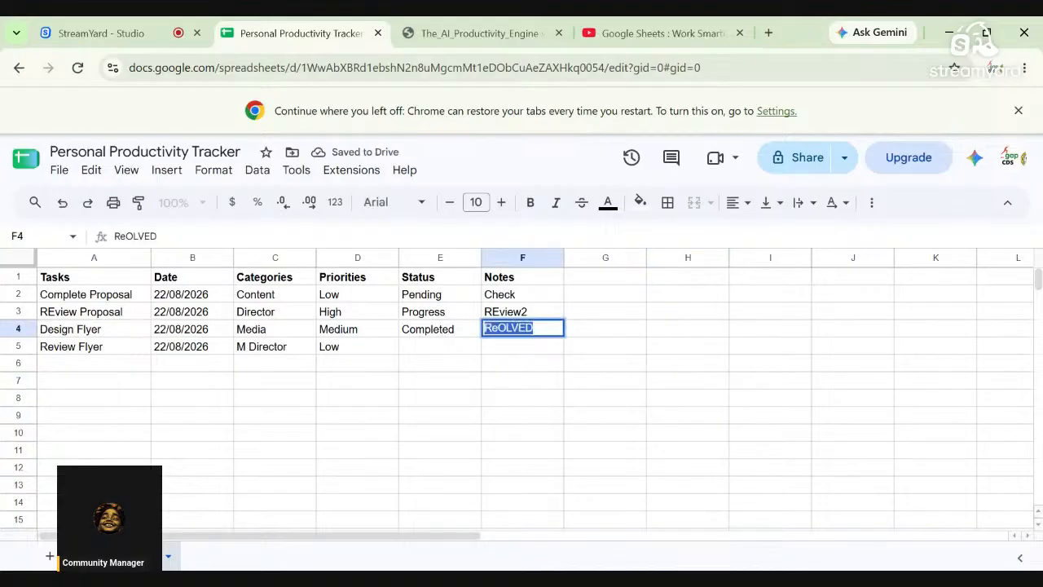
{"action": "type", "text": "Resolved"}
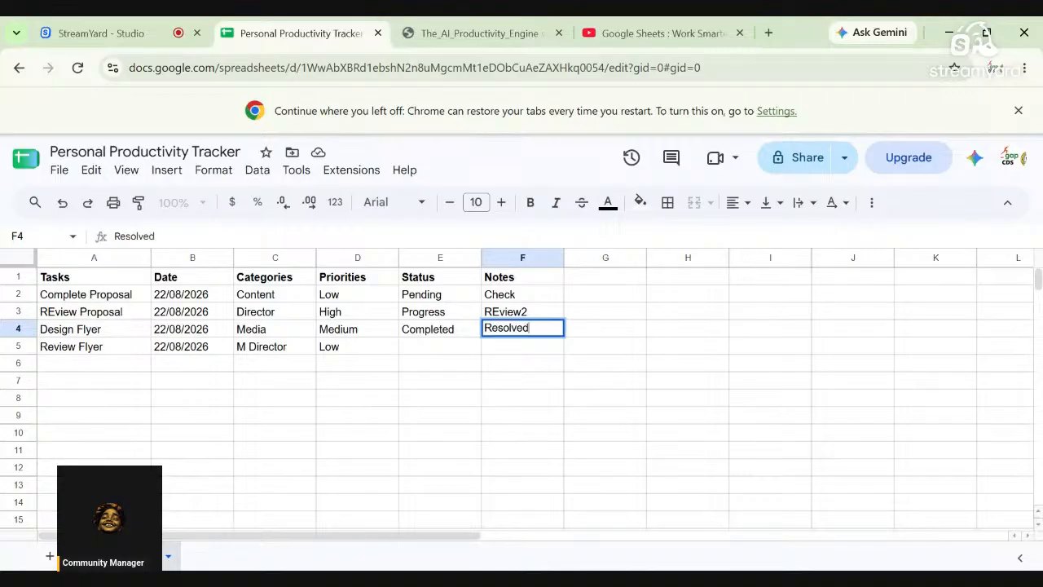
{"action": "left_click_drag", "start_coordinate": [664, 346], "coordinate": [610, 373]}
{"action": "left_click", "coordinate": [610, 376]}
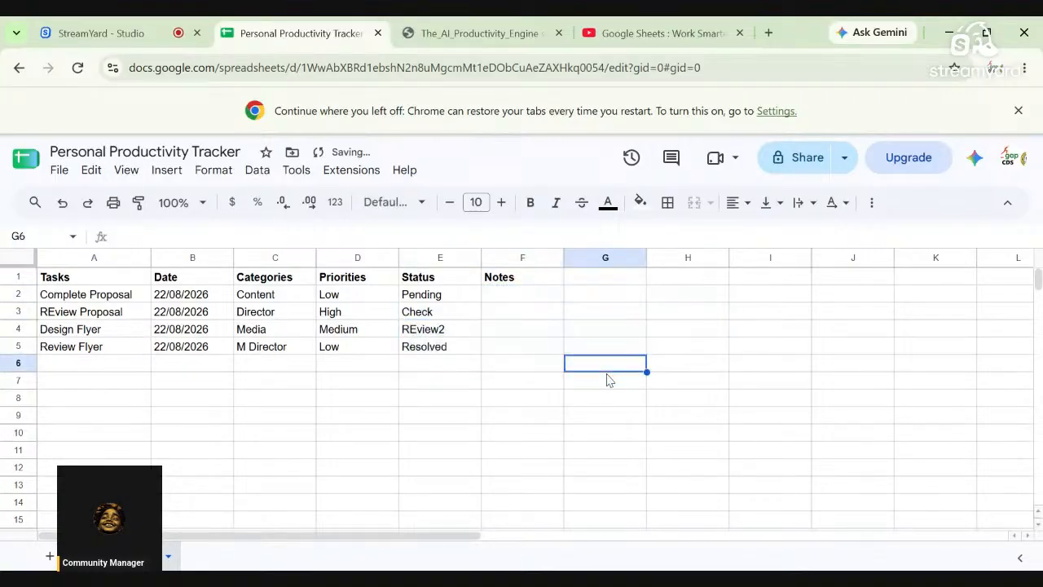
{"action": "key", "text": "ctrl+z"}
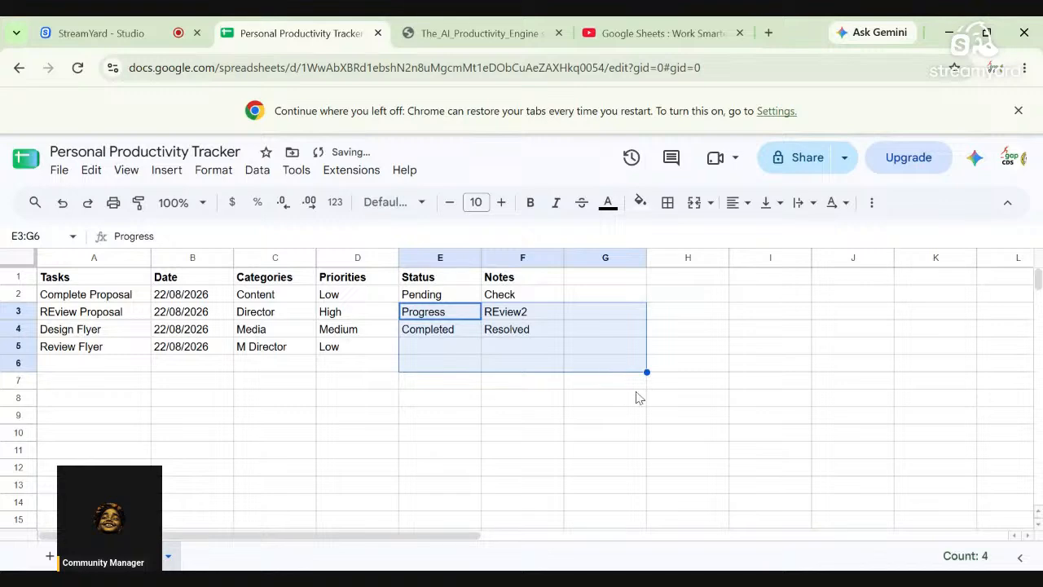
{"action": "left_click", "coordinate": [765, 387]}
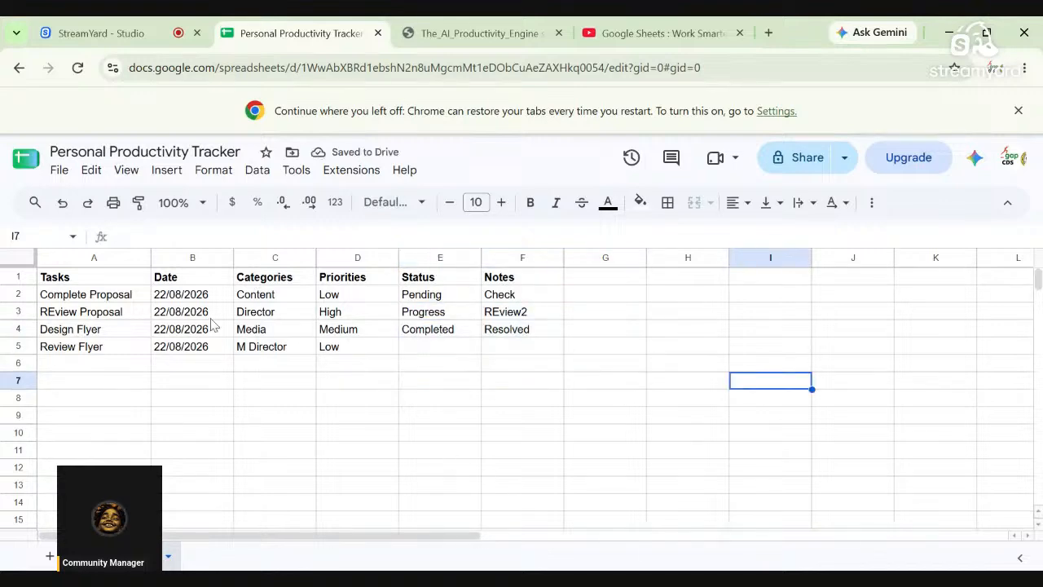
- Consult the PDF guide's page on locking headers, freeze row 1 of the tracker, and test the frozen header against the lower rows
{"action": "left_click", "coordinate": [468, 37]}
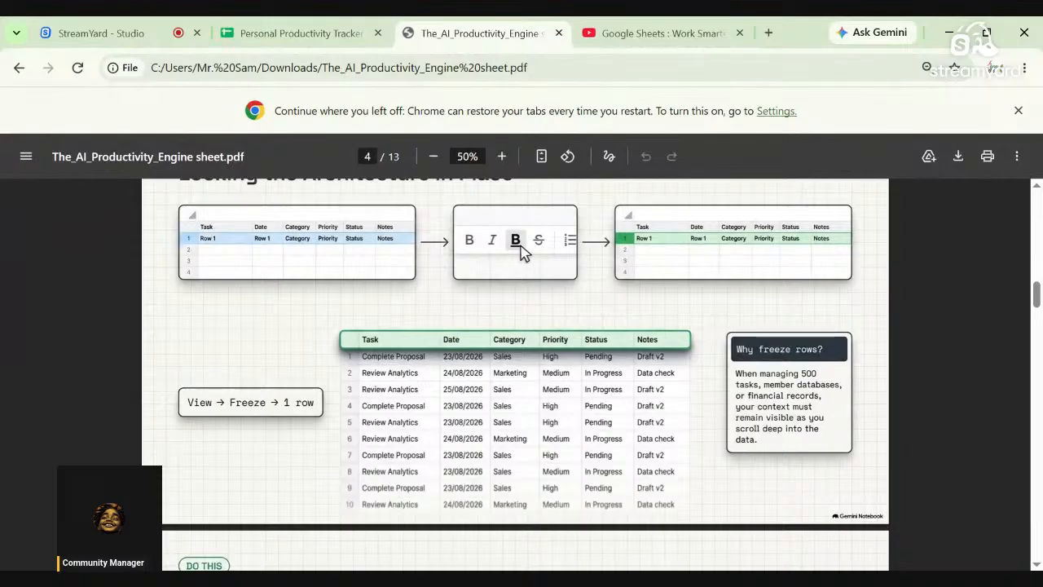
{"action": "left_click", "coordinate": [1038, 190]}
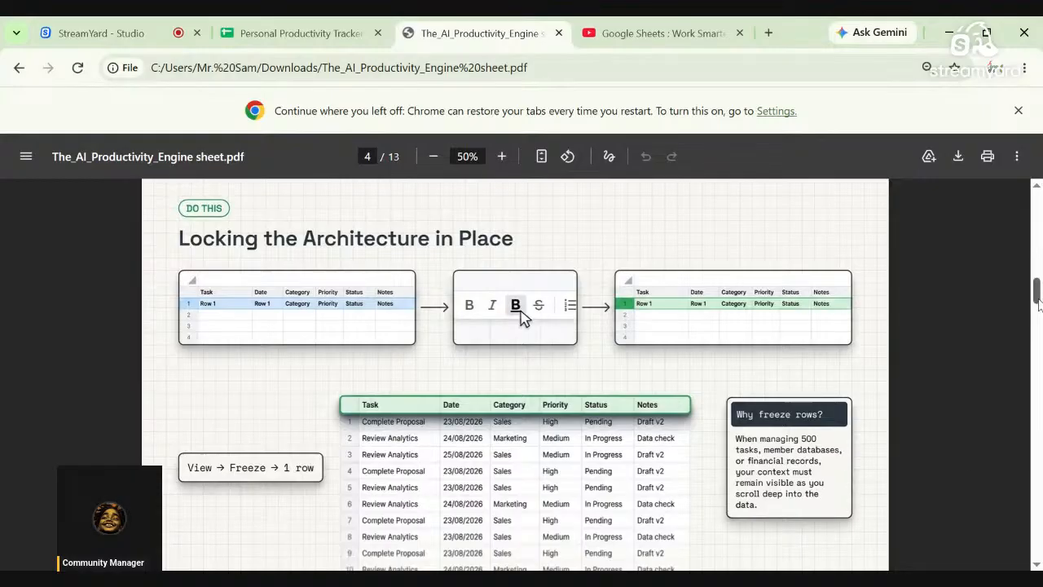
{"action": "left_click", "coordinate": [279, 33]}
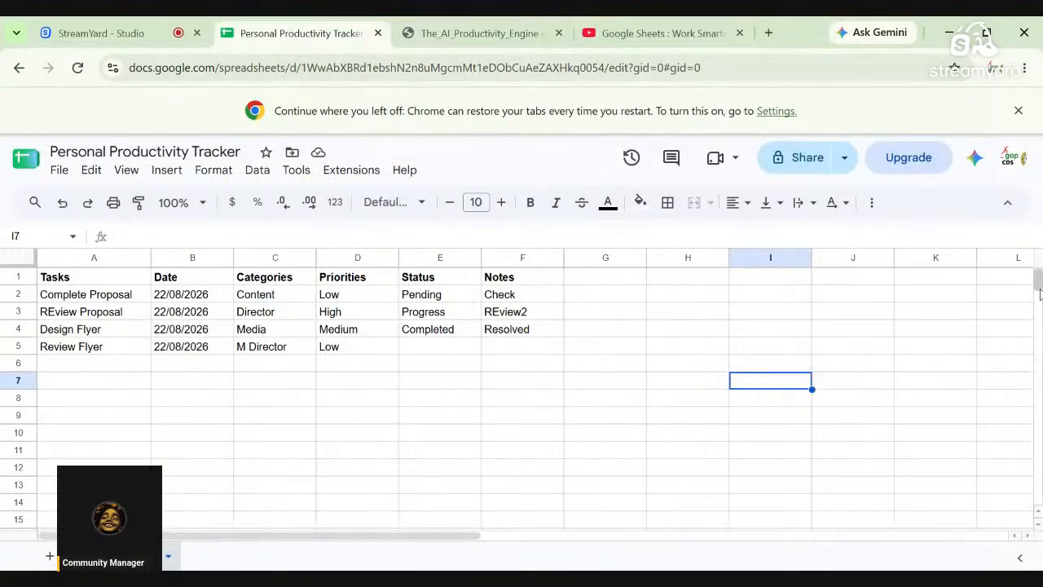
{"action": "left_click_drag", "start_coordinate": [1038, 282], "coordinate": [1038, 295]}
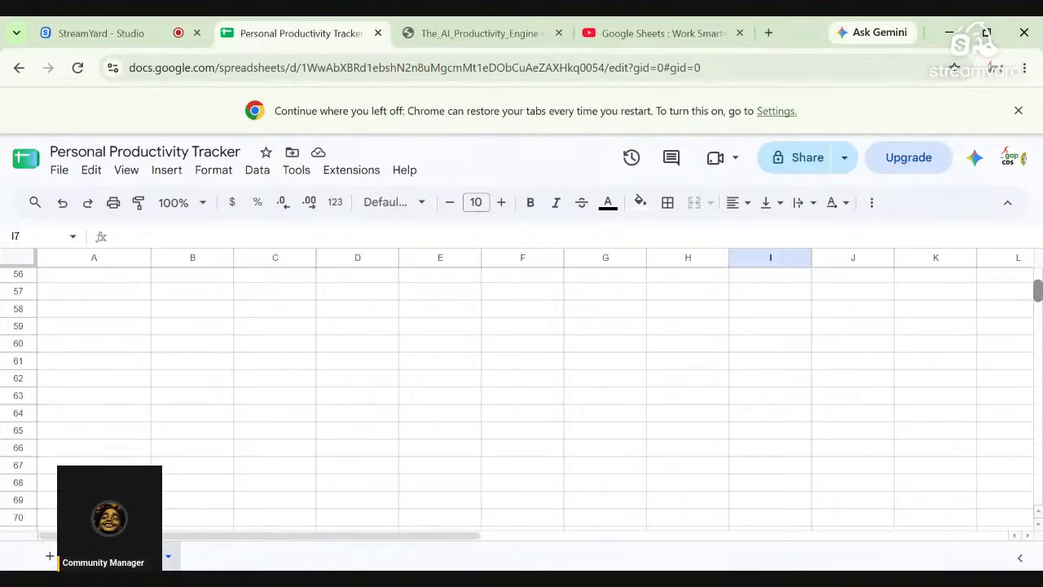
{"action": "left_click_drag", "start_coordinate": [1038, 293], "coordinate": [1038, 270]}
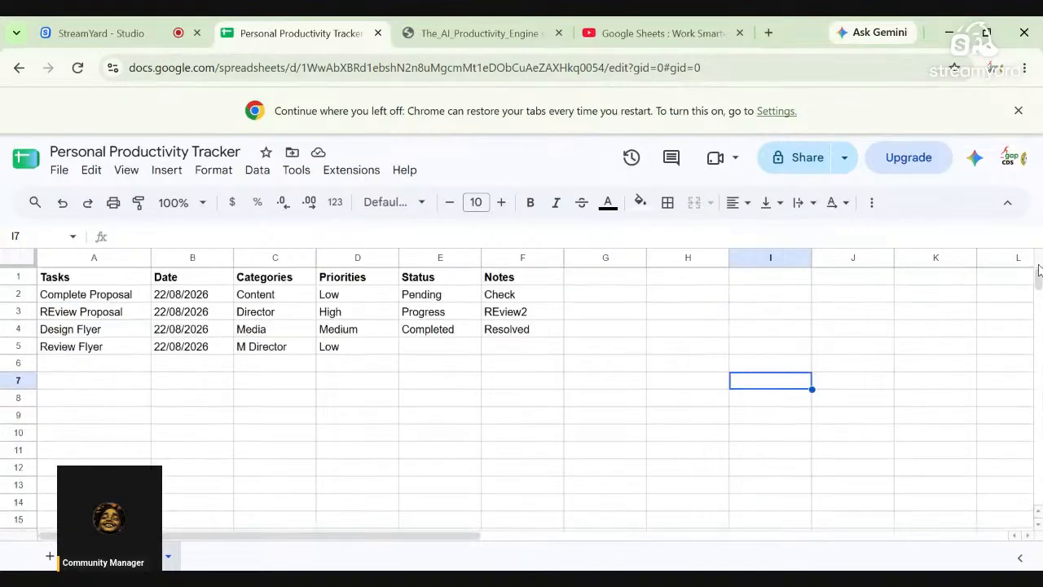
{"action": "left_click", "coordinate": [8, 277]}
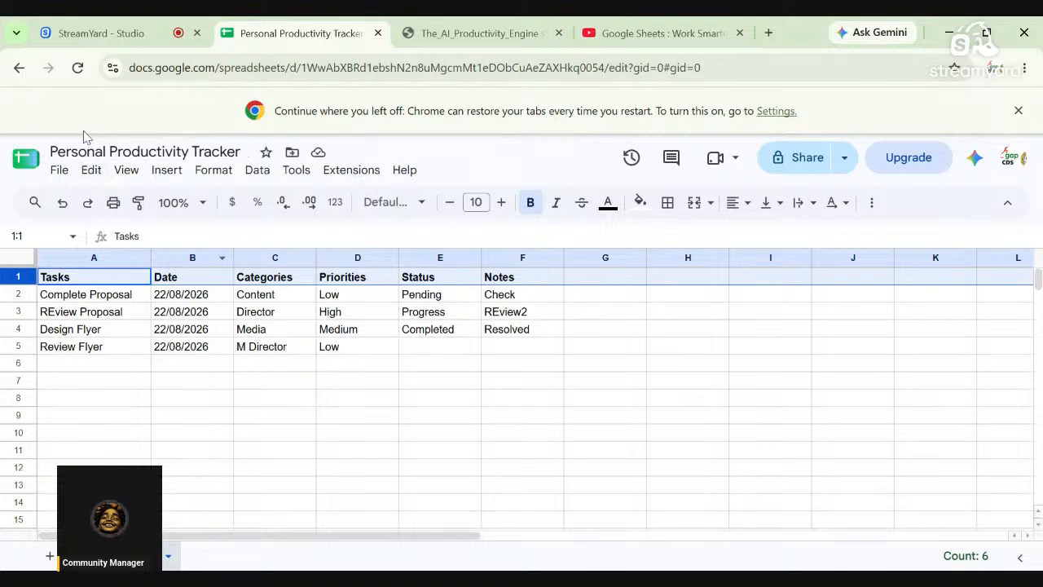
{"action": "left_click", "coordinate": [128, 172]}
{"action": "mouse_move", "coordinate": [160, 234]}
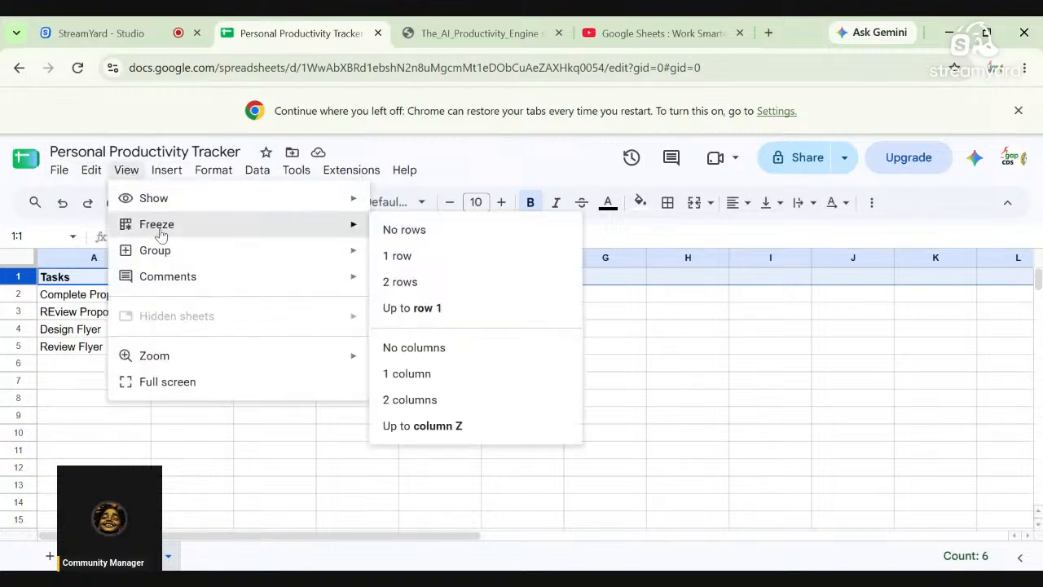
{"action": "left_click", "coordinate": [415, 258]}
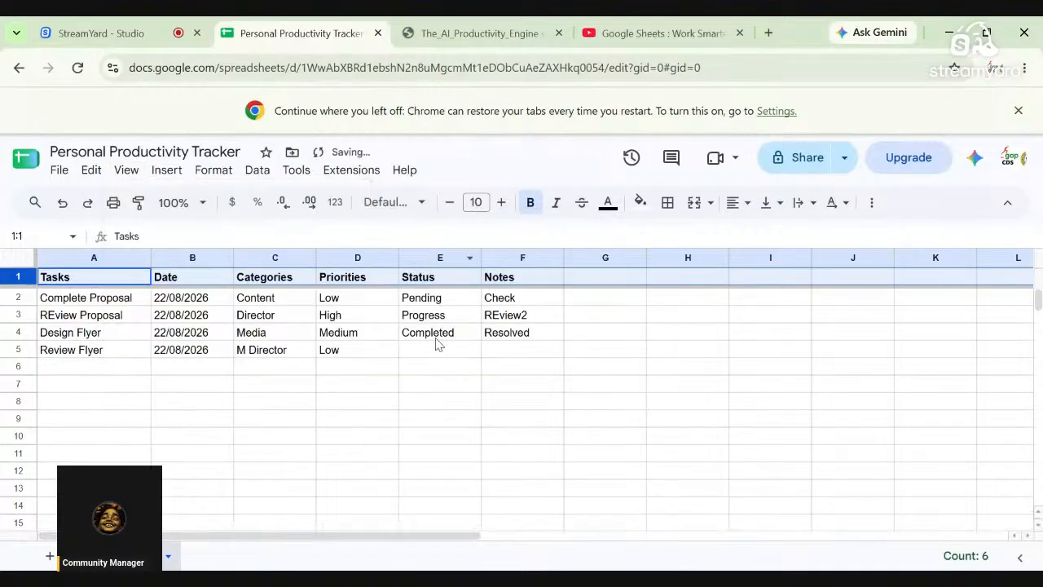
{"action": "left_click", "coordinate": [318, 418]}
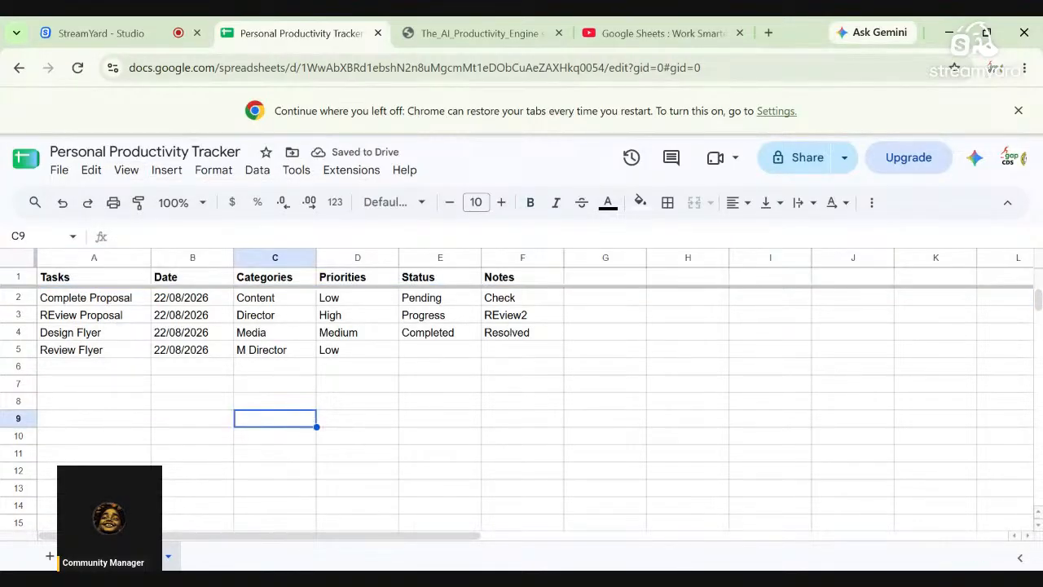
{"action": "left_click_drag", "start_coordinate": [1037, 299], "coordinate": [1039, 326]}
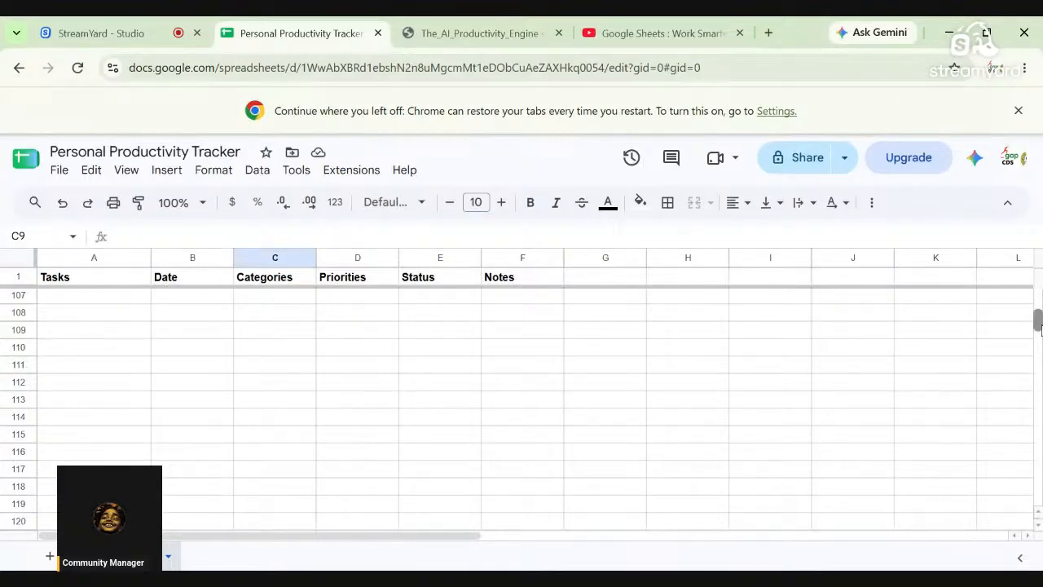
{"action": "left_click_drag", "start_coordinate": [1037, 321], "coordinate": [1038, 287]}
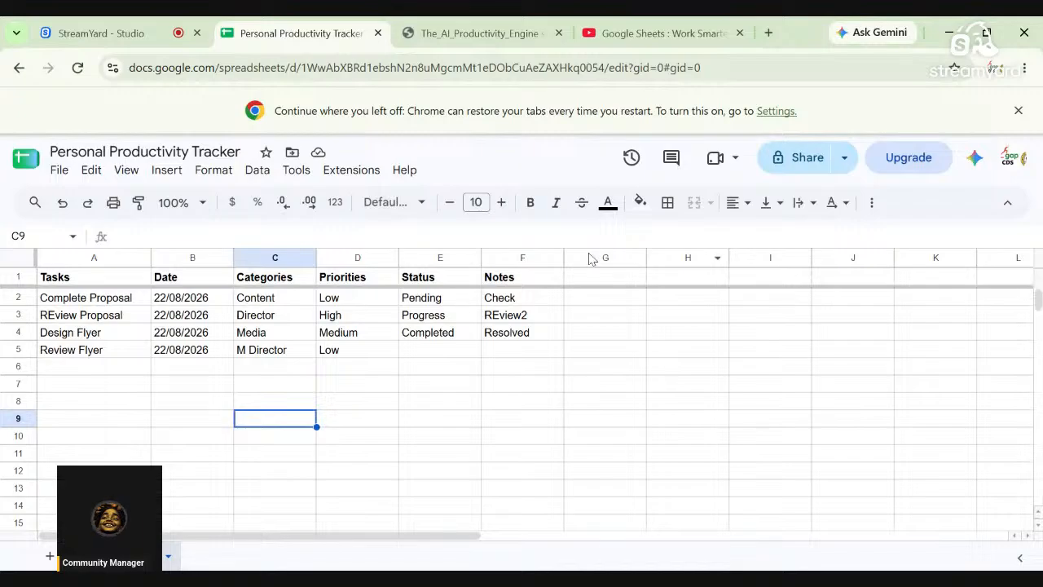
- Freeze one column of the tracker so that the Tasks column stays fixed
{"action": "left_click", "coordinate": [121, 300]}
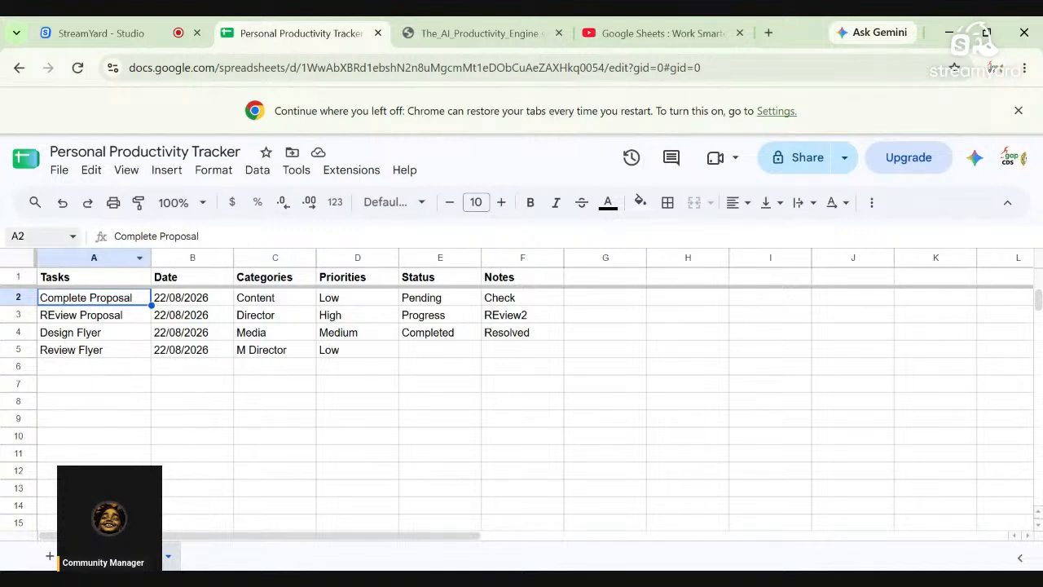
{"action": "left_click", "coordinate": [86, 259]}
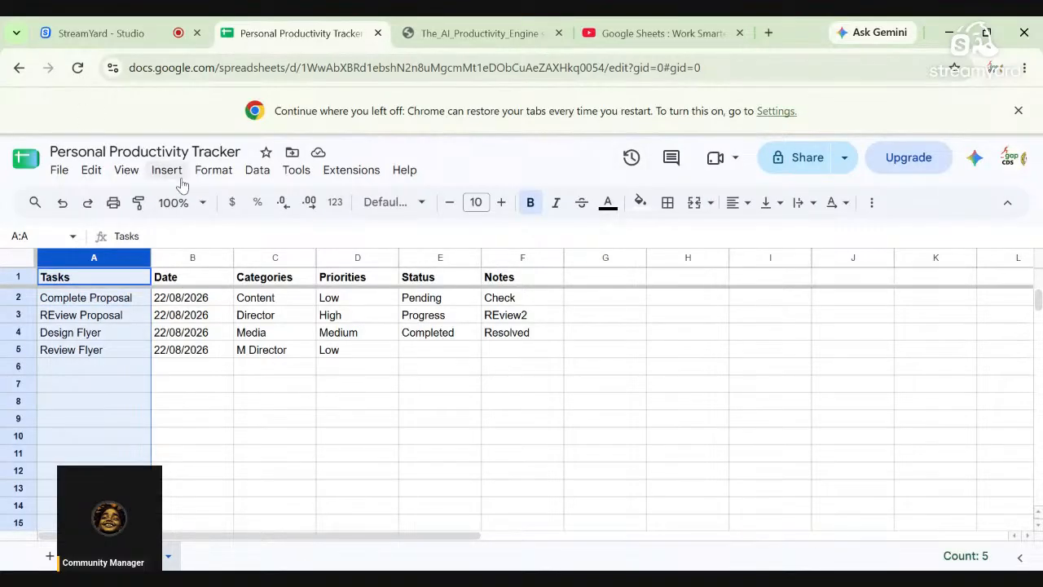
{"action": "left_click", "coordinate": [127, 171]}
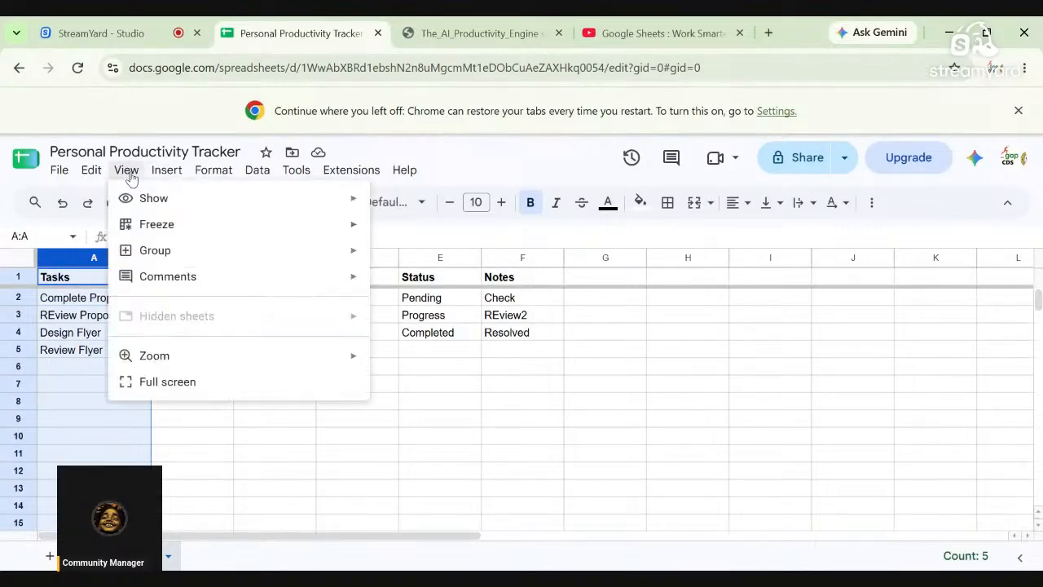
{"action": "mouse_move", "coordinate": [175, 230]}
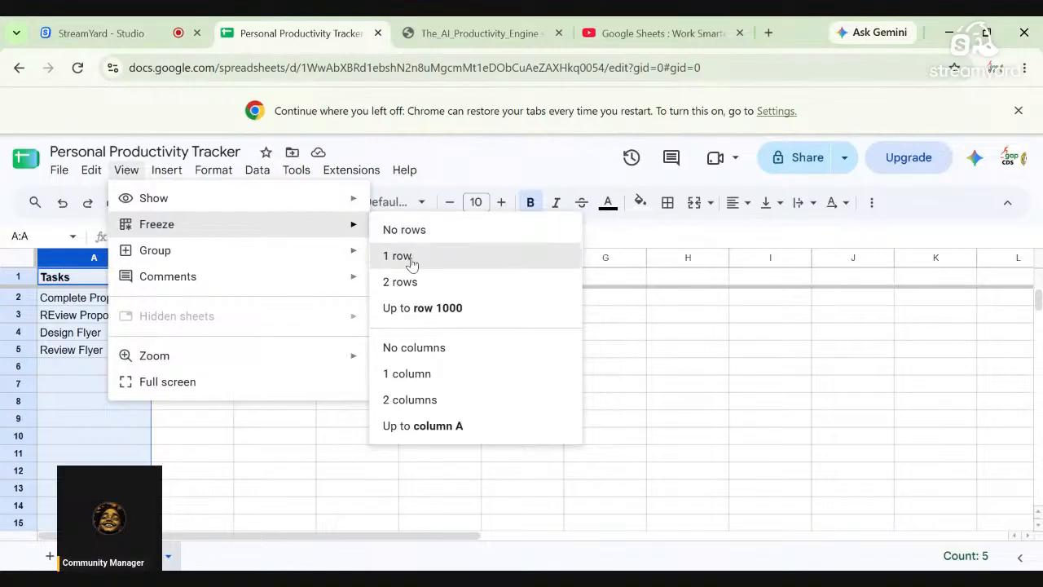
{"action": "left_click", "coordinate": [401, 377]}
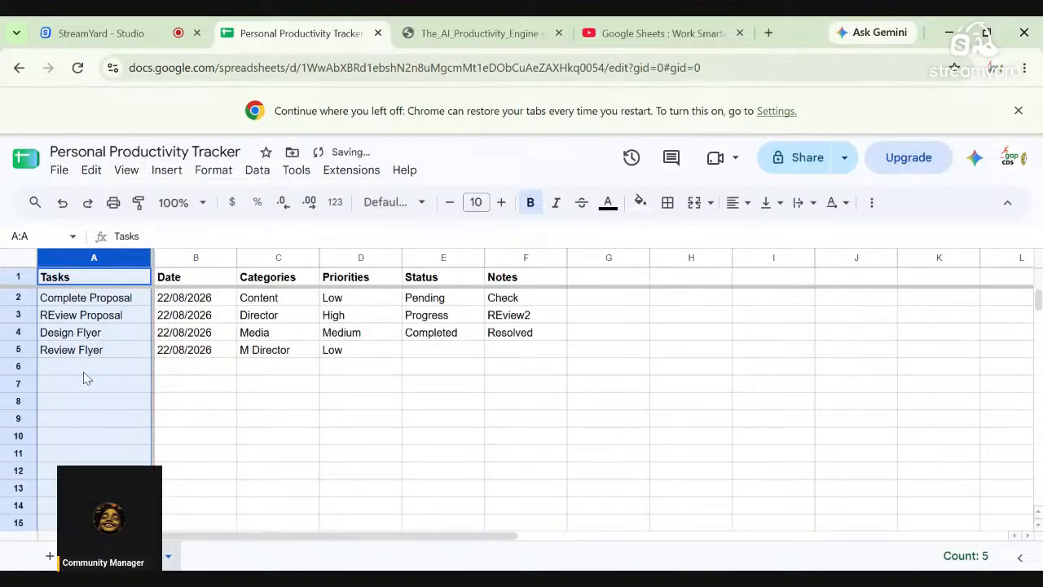
- Check how the frozen Tasks column behaves across the sheet's columns through Z
{"action": "left_click_drag", "start_coordinate": [376, 480], "coordinate": [277, 436]}
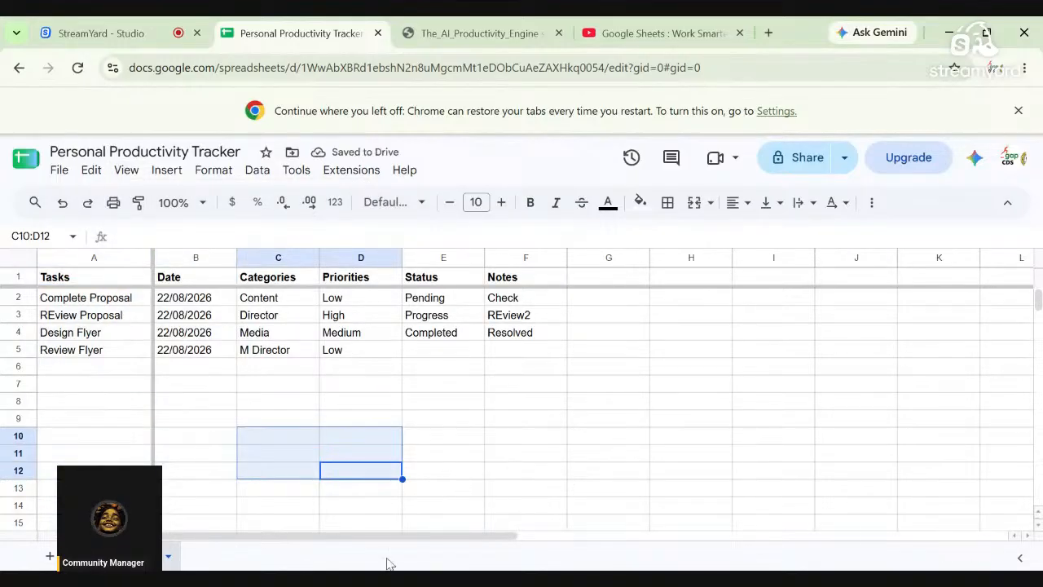
{"action": "left_click", "coordinate": [1027, 536]}
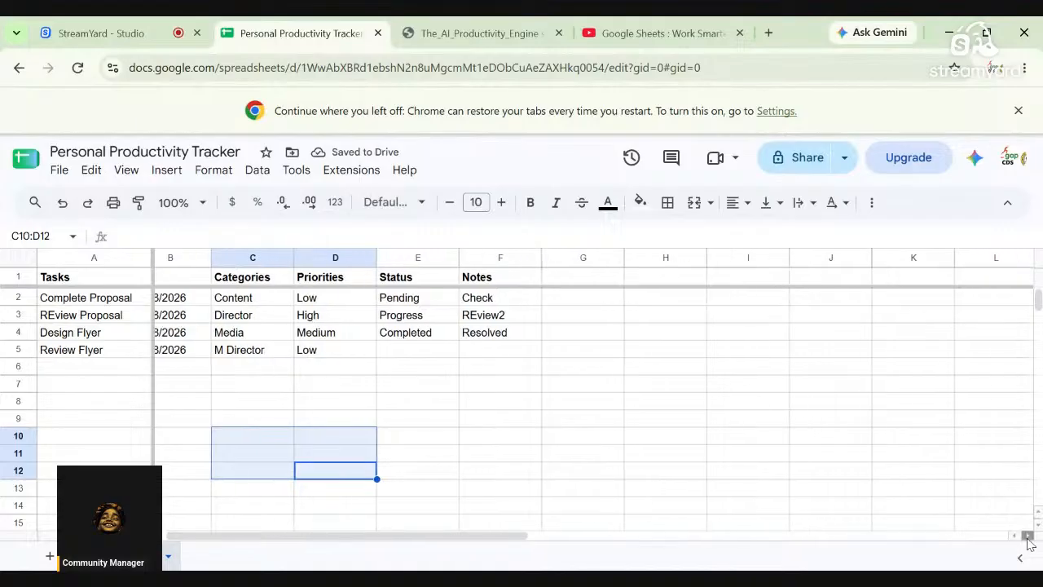
{"action": "left_click", "coordinate": [1028, 537]}
{"action": "left_click", "coordinate": [1027, 536]}
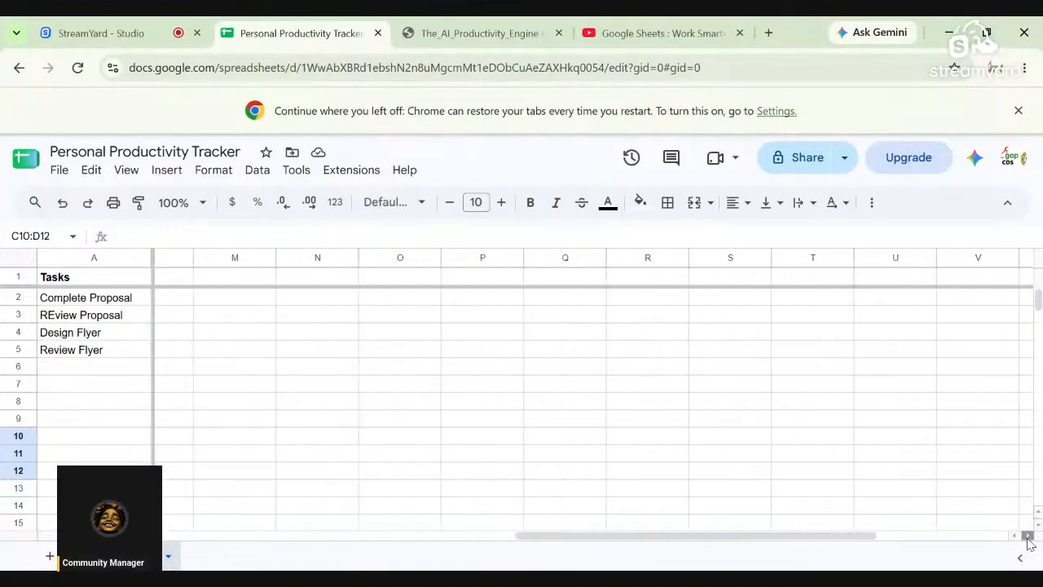
{"action": "left_click", "coordinate": [1028, 536]}
{"action": "left_click", "coordinate": [1028, 536]}
{"action": "left_click", "coordinate": [1027, 536]}
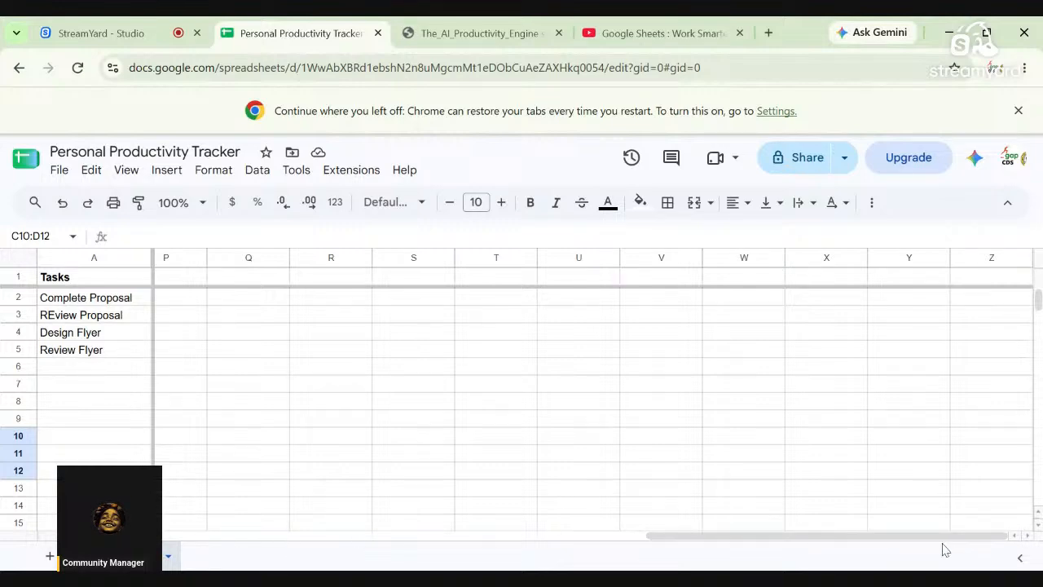
- Consult the PDF guide's page on standardizing inputs with dropdowns and return to the Personal Productivity Tracker sheet
{"action": "left_click_drag", "start_coordinate": [923, 538], "coordinate": [175, 530]}
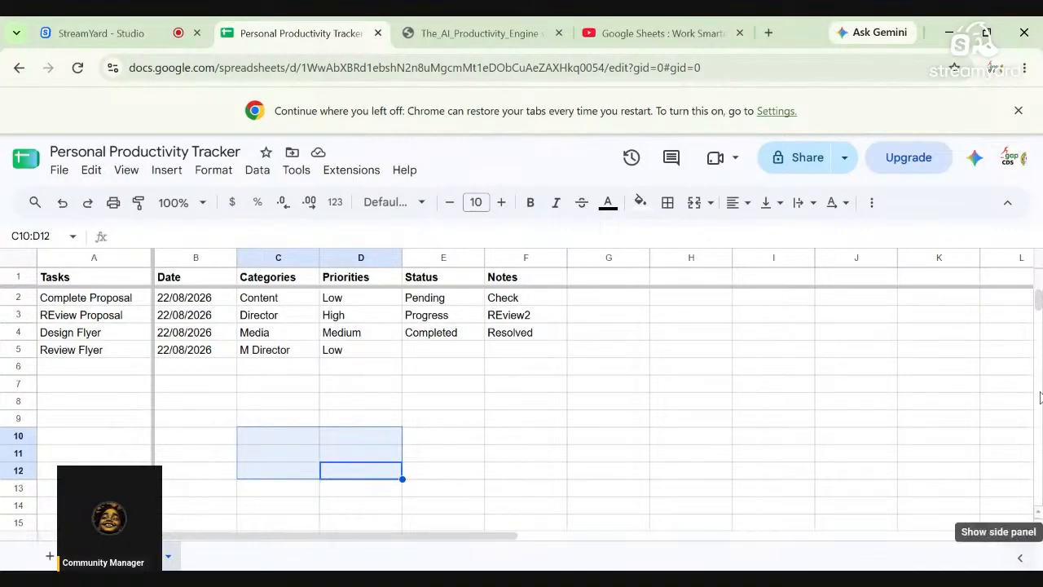
{"action": "mouse_move", "coordinate": [1041, 307]}
{"action": "left_mouse_down"}
{"action": "mouse_move", "coordinate": [1041, 317]}
{"action": "mouse_move", "coordinate": [1041, 306]}
{"action": "left_mouse_up"}
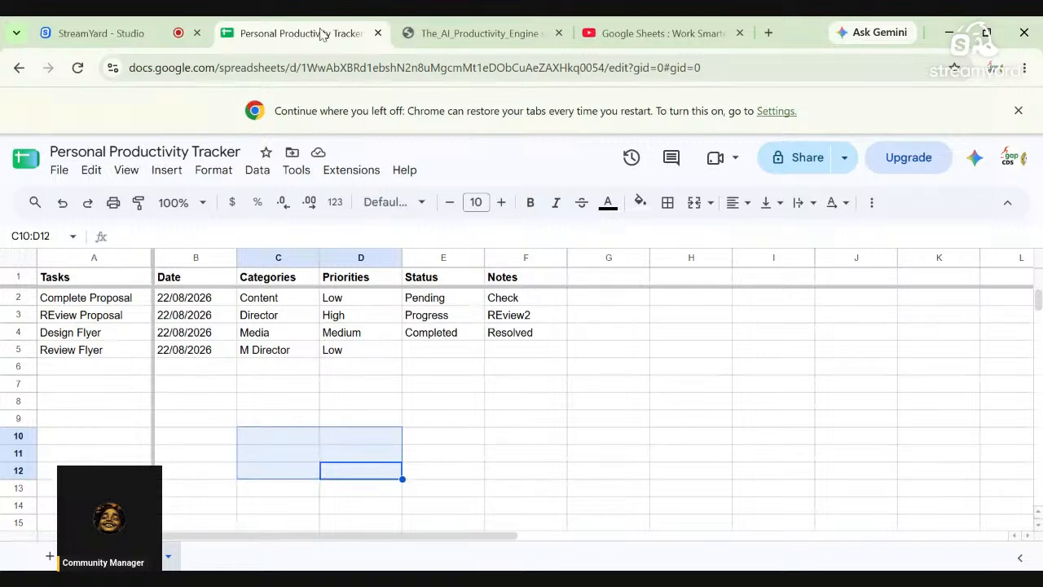
{"action": "left_click", "coordinate": [471, 30]}
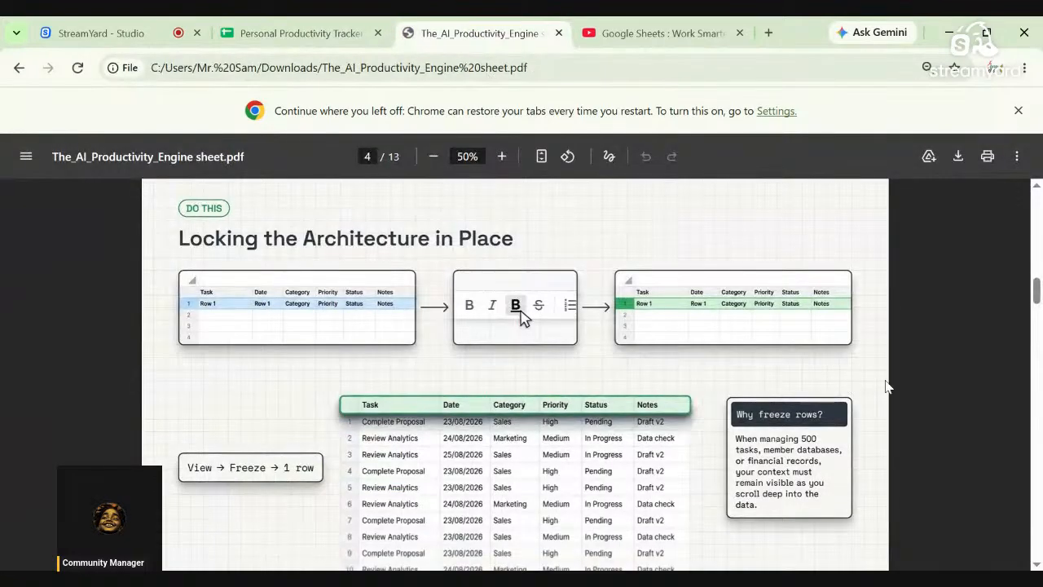
{"action": "left_click_drag", "start_coordinate": [1038, 292], "coordinate": [1038, 321]}
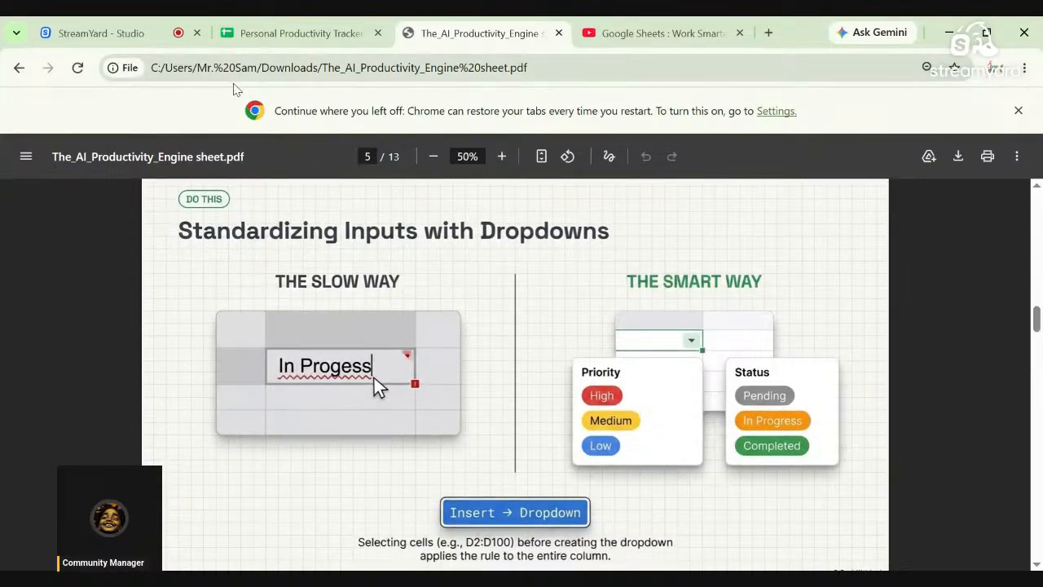
{"action": "left_click", "coordinate": [273, 33]}
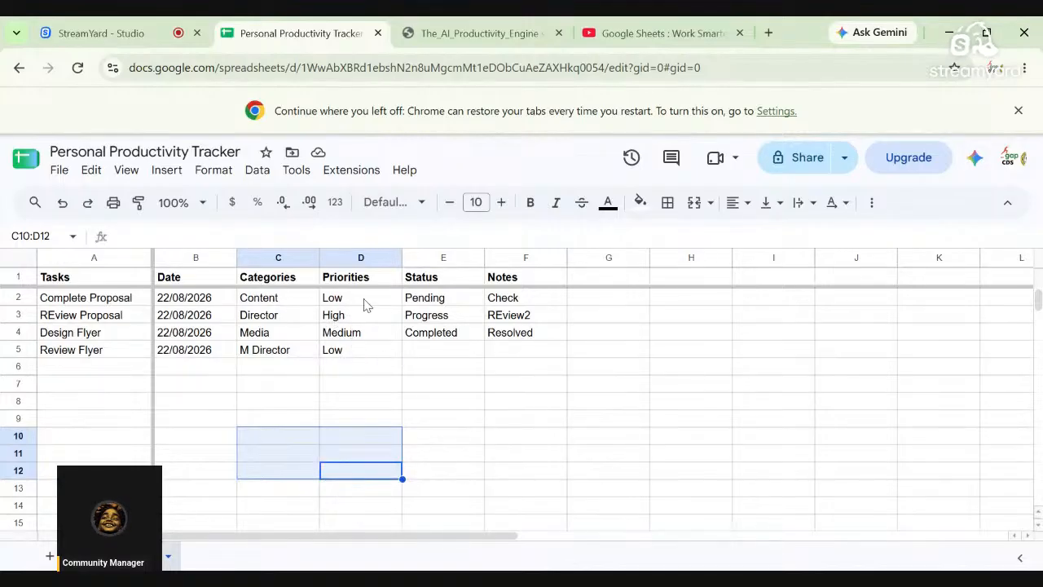
- Fill the four Categories entries in C2:C5 down the column through row 29
{"action": "left_click", "coordinate": [271, 301]}
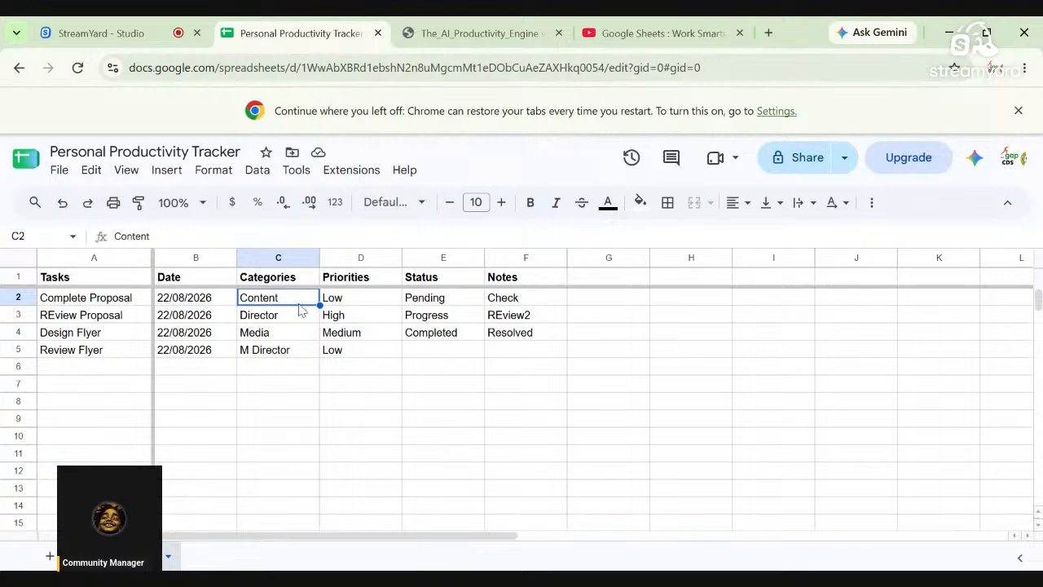
{"action": "left_click_drag", "start_coordinate": [286, 305], "coordinate": [318, 403]}
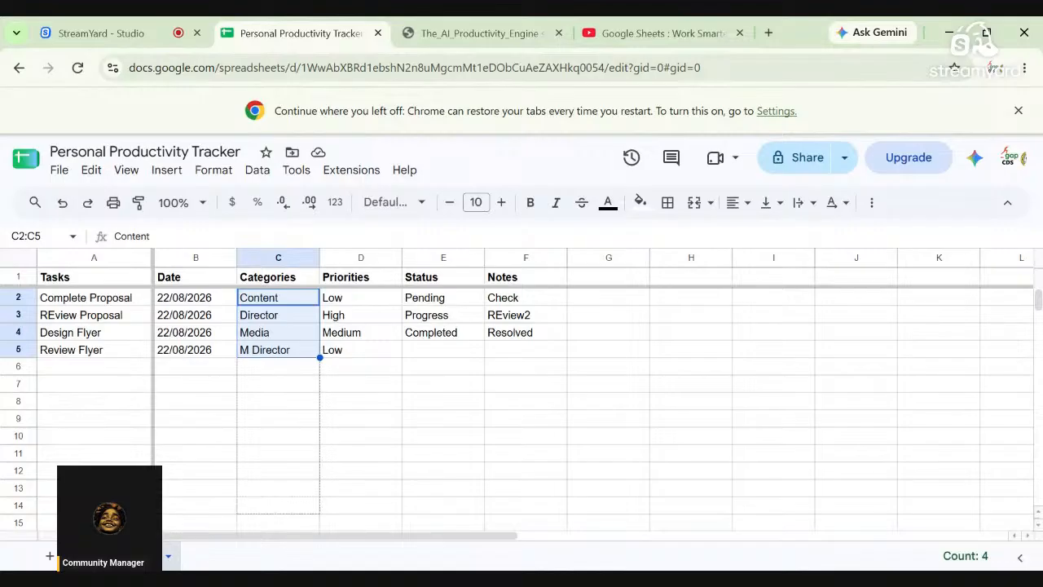
{"action": "scroll", "coordinate": [341, 548], "scroll_direction": "down", "scroll_amount": 2}
{"action": "left_click_drag", "start_coordinate": [342, 547], "coordinate": [341, 512]}
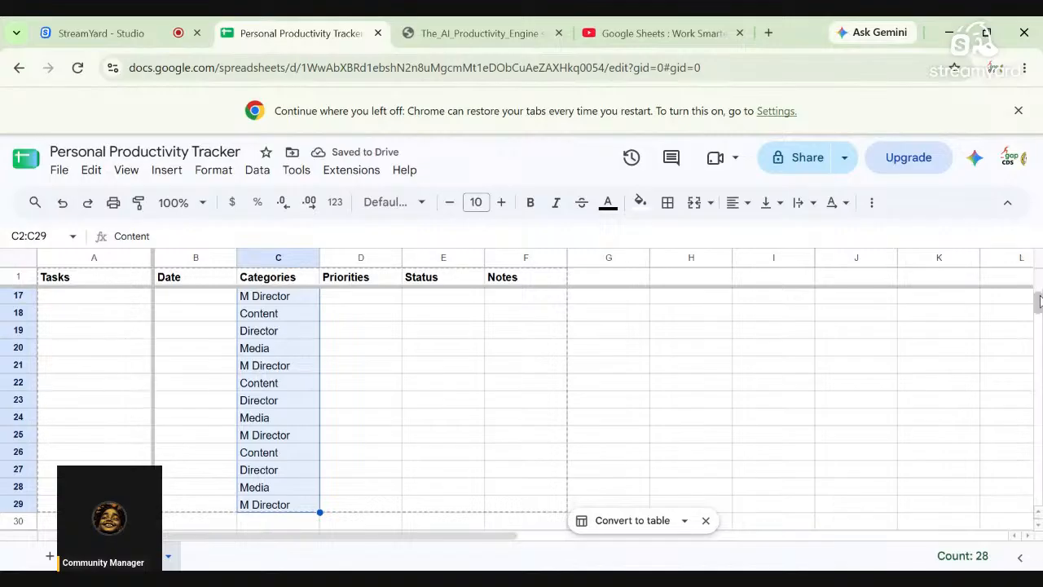
{"action": "scroll", "coordinate": [1038, 303], "scroll_direction": "up", "scroll_amount": 5}
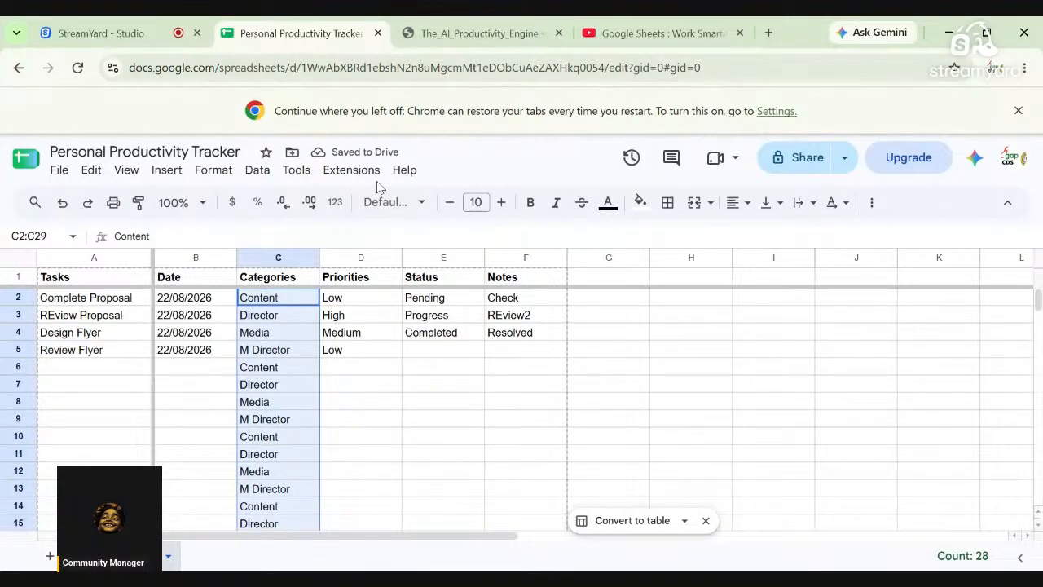
- Fill the four task names in A2:A5 down the Tasks column through row 29
{"action": "left_click", "coordinate": [116, 302]}
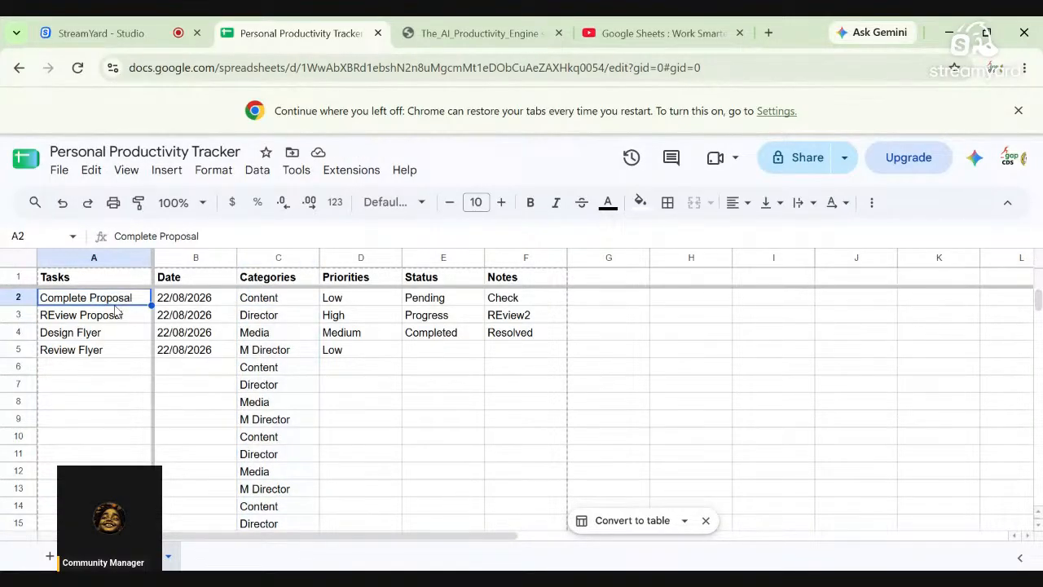
{"action": "left_click_drag", "start_coordinate": [119, 304], "coordinate": [125, 354]}
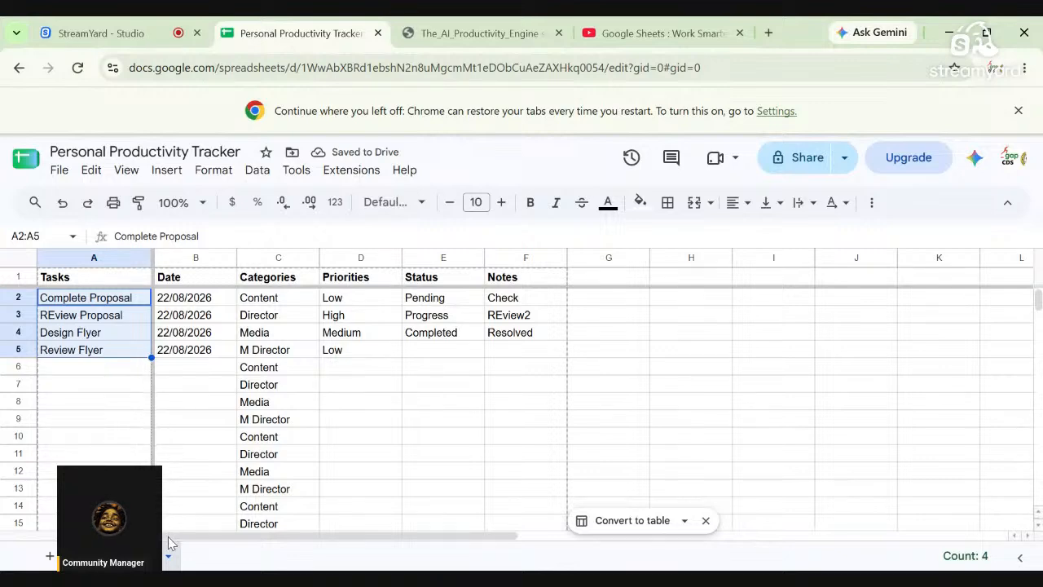
{"action": "scroll", "coordinate": [171, 546], "scroll_direction": "down", "scroll_amount": 2}
{"action": "scroll", "coordinate": [173, 544], "scroll_direction": "down", "scroll_amount": 4}
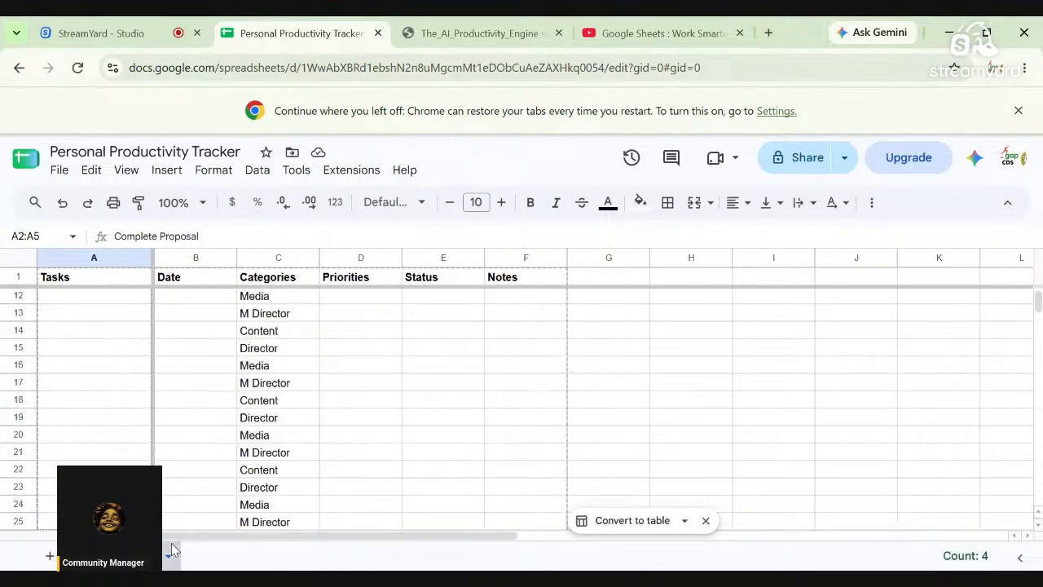
{"action": "scroll", "coordinate": [172, 537], "scroll_direction": "down", "scroll_amount": 2}
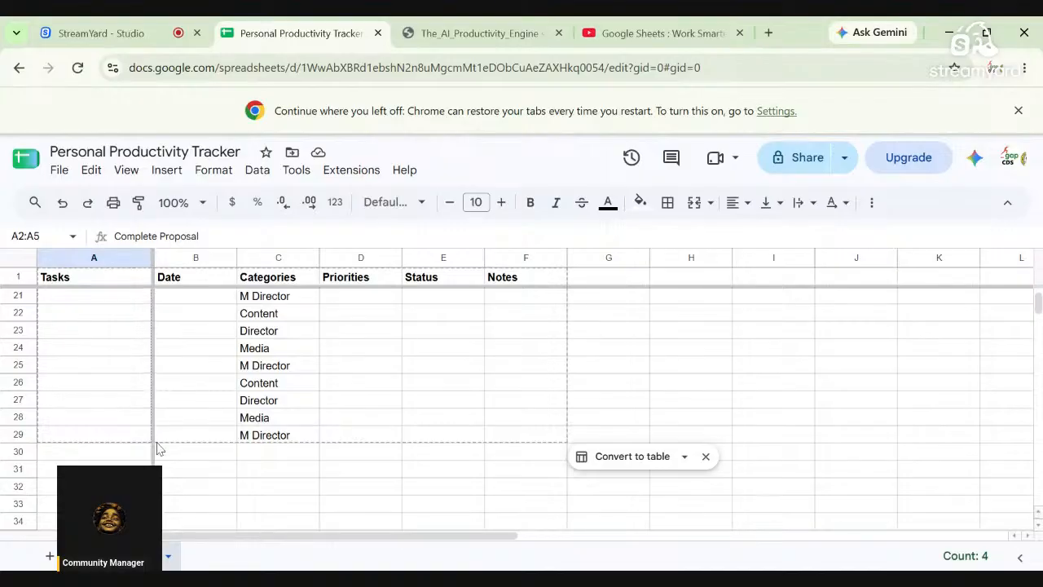
{"action": "left_click_drag", "start_coordinate": [159, 448], "coordinate": [161, 449]}
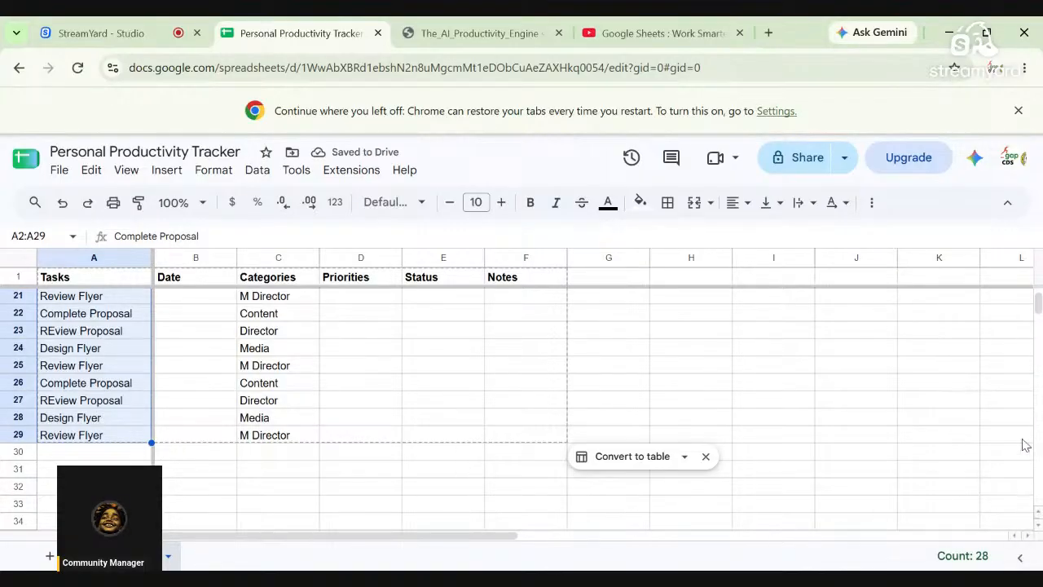
{"action": "left_click_drag", "start_coordinate": [1037, 306], "coordinate": [1037, 299]}
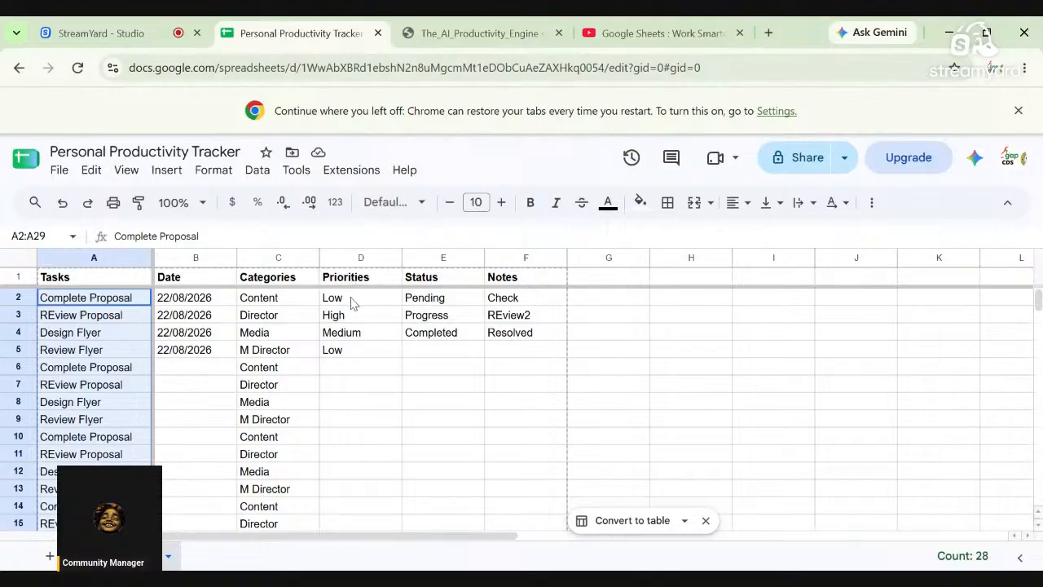
- Insert a dropdown with the options High, Low and Medium in the Priorities cells D2:D29
{"action": "left_click_drag", "start_coordinate": [350, 298], "coordinate": [356, 356]}
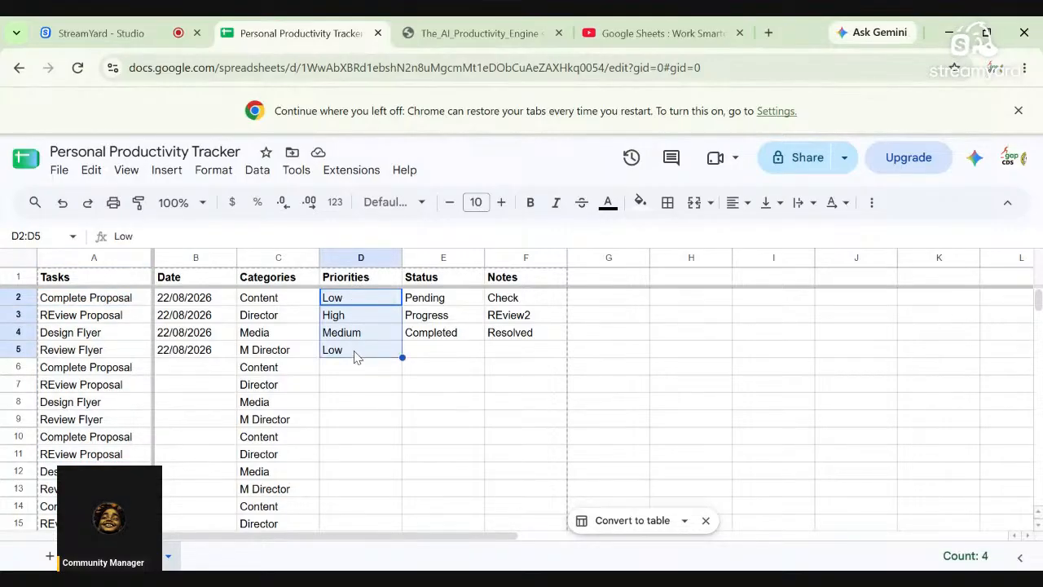
{"action": "left_click", "coordinate": [358, 257]}
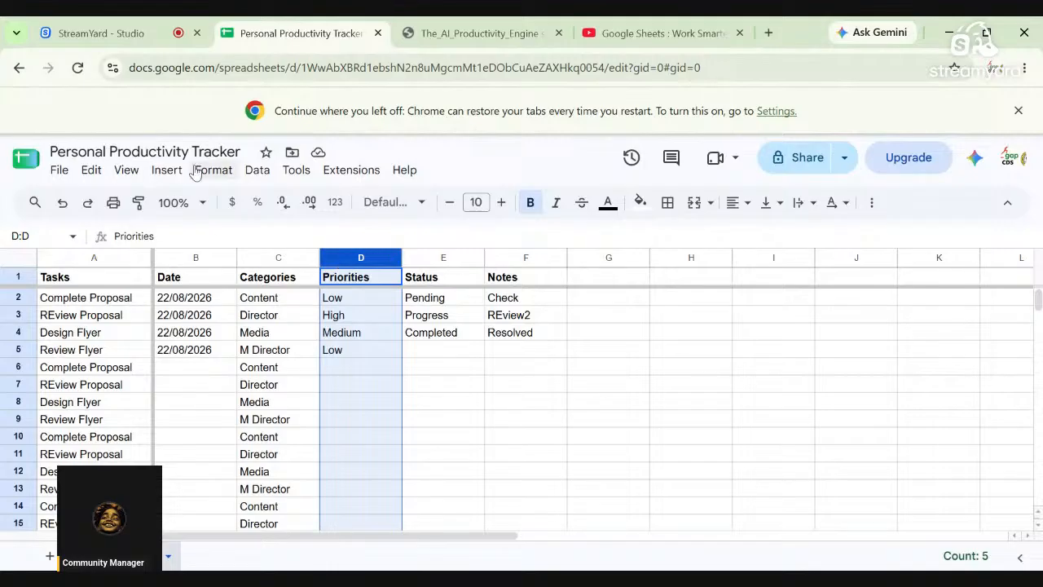
{"action": "left_click", "coordinate": [347, 306]}
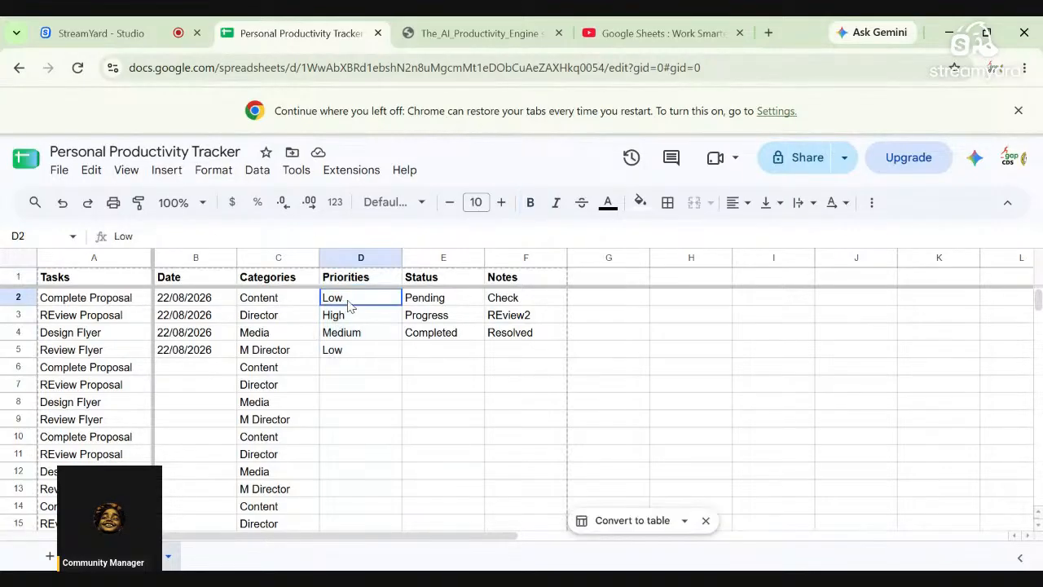
{"action": "left_click_drag", "start_coordinate": [348, 306], "coordinate": [376, 472]}
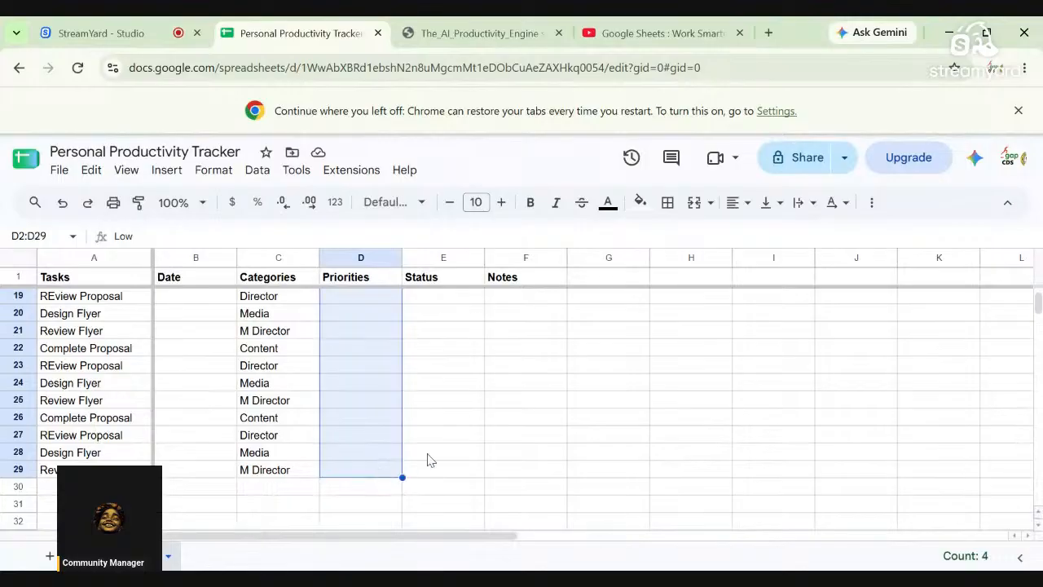
{"action": "left_click", "coordinate": [167, 173]}
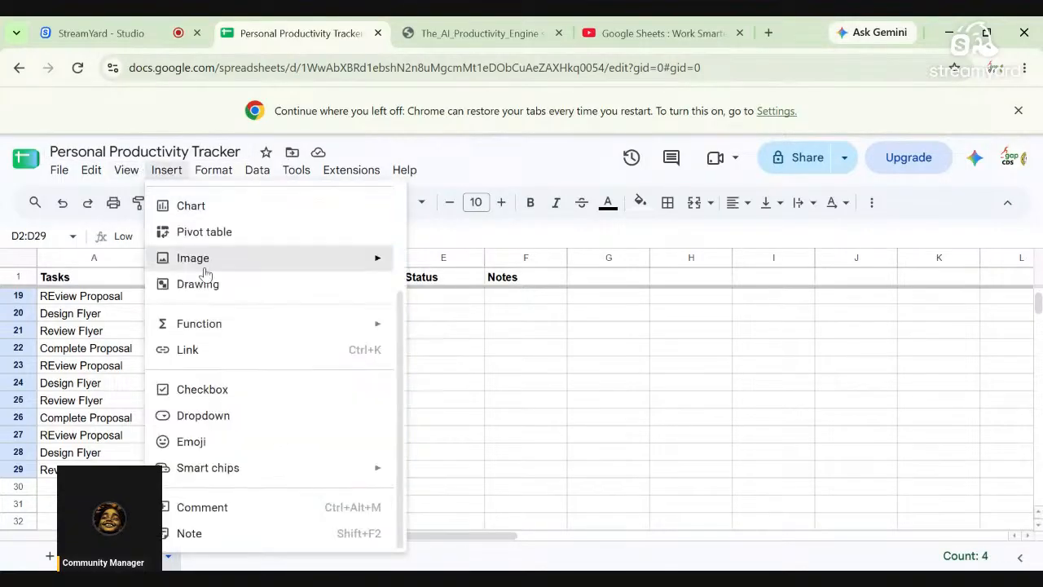
{"action": "left_click", "coordinate": [234, 419]}
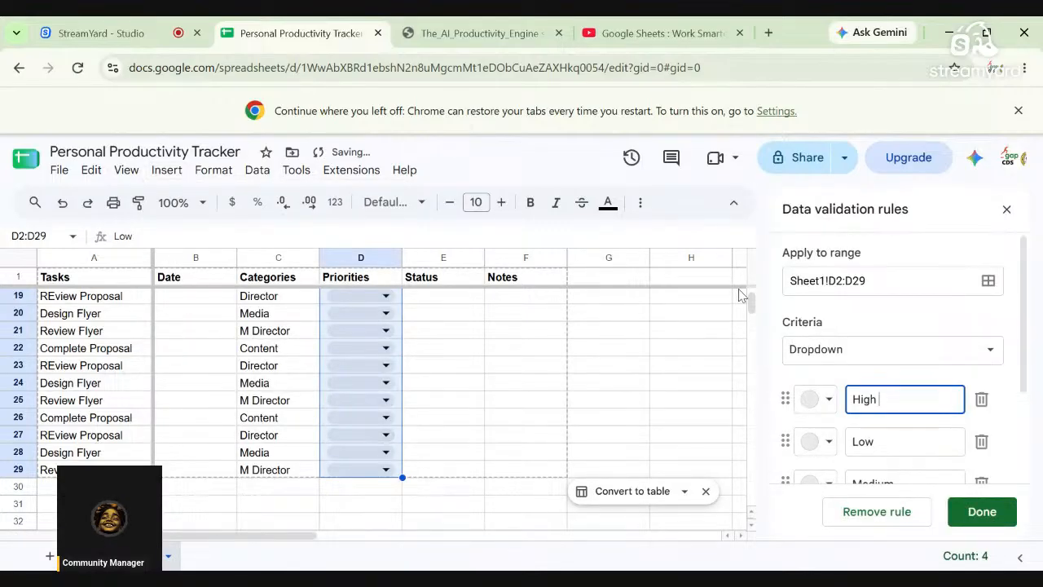
{"action": "scroll", "coordinate": [752, 306], "scroll_direction": "up", "scroll_amount": 4}
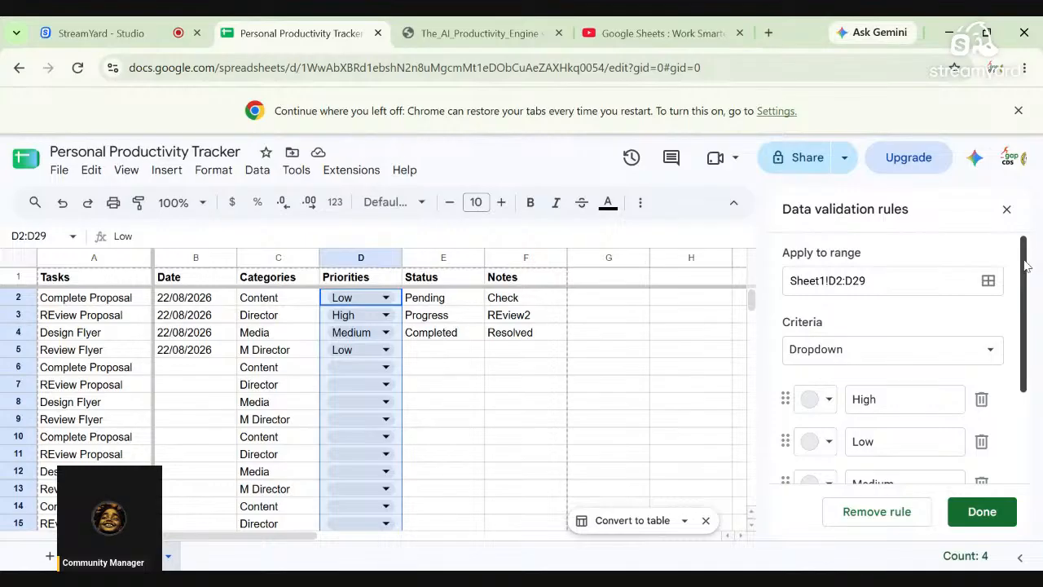
- Review the Priorities dropdown rule and add Max as a fourth option
{"action": "left_click_drag", "start_coordinate": [1026, 264], "coordinate": [1029, 281]}
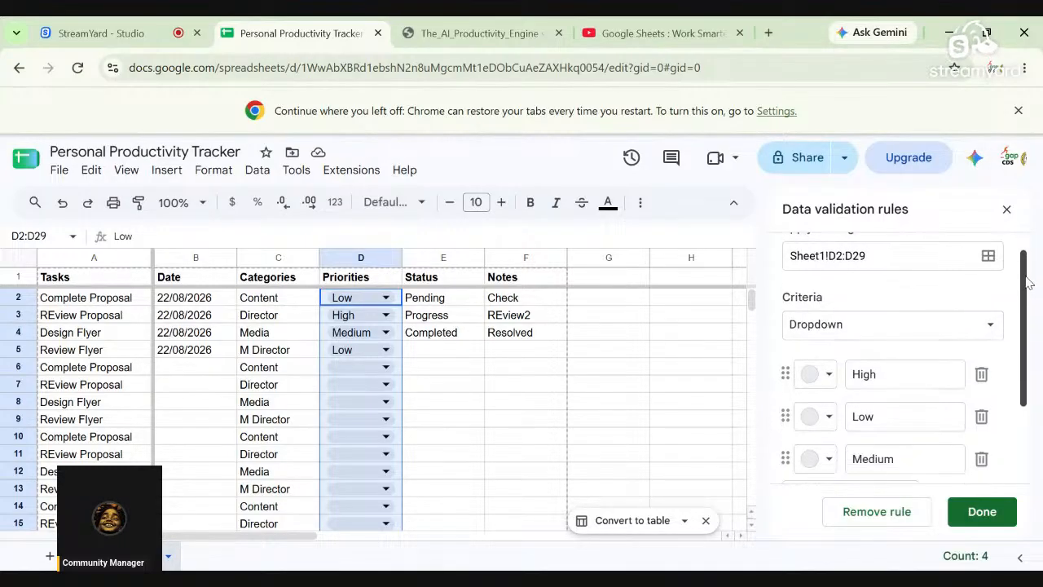
{"action": "scroll", "coordinate": [905, 278], "scroll_direction": "up", "scroll_amount": 1}
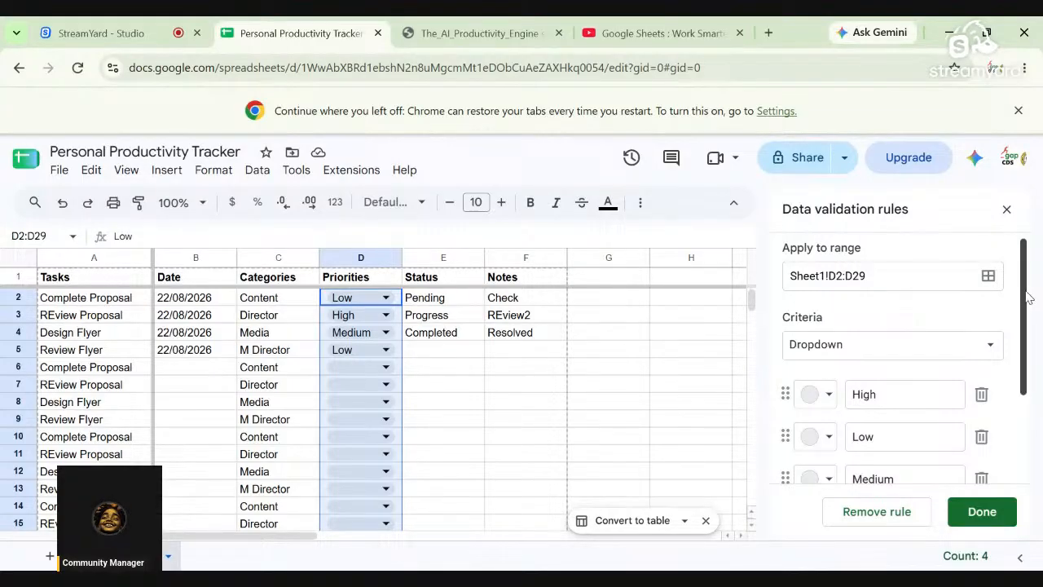
{"action": "left_click_drag", "start_coordinate": [1026, 294], "coordinate": [1027, 294]}
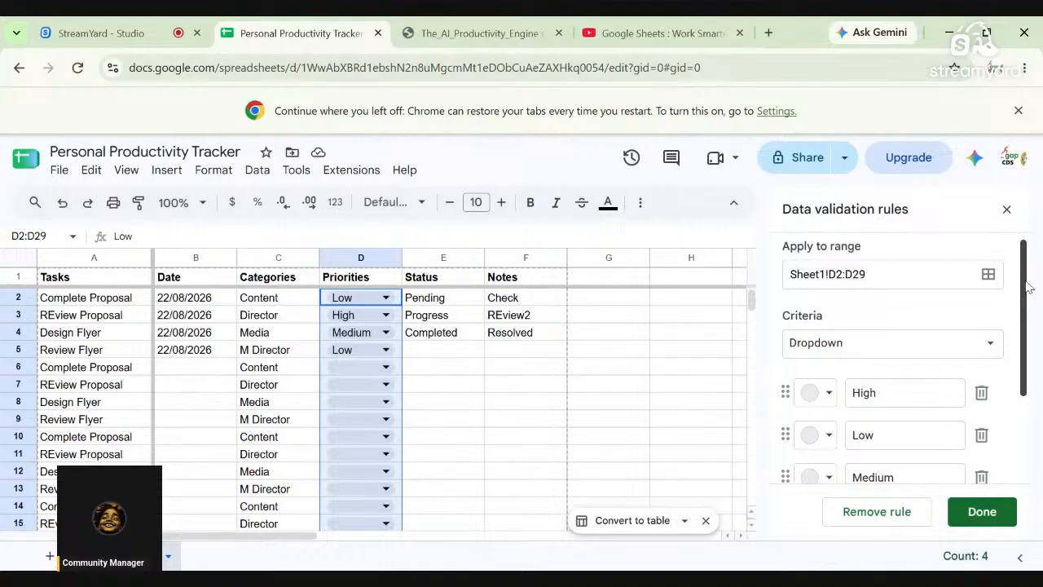
{"action": "left_click_drag", "start_coordinate": [1027, 283], "coordinate": [1027, 287]}
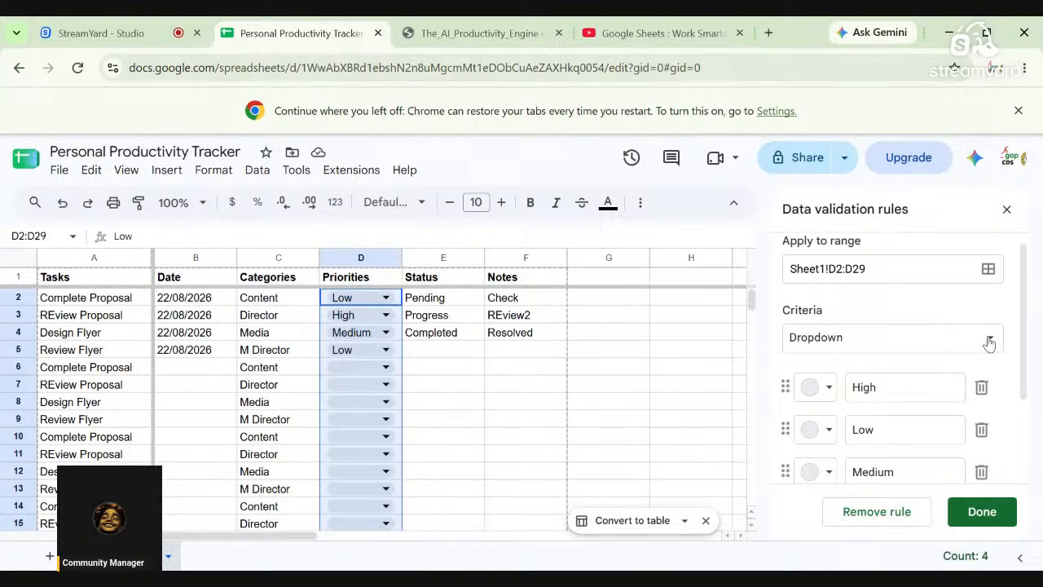
{"action": "scroll", "coordinate": [1026, 363], "scroll_direction": "down", "scroll_amount": 1}
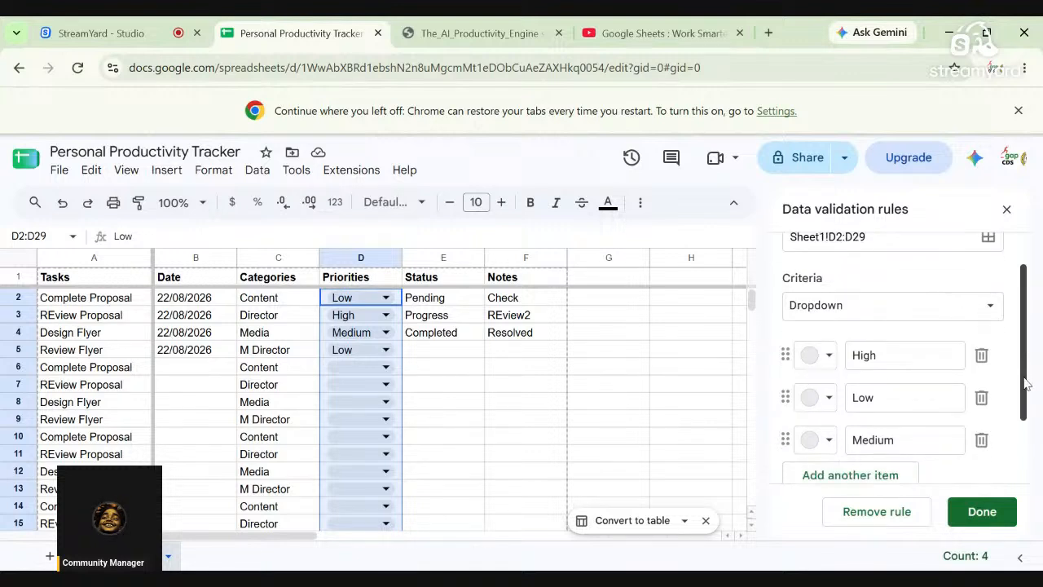
{"action": "scroll", "coordinate": [973, 407], "scroll_direction": "down", "scroll_amount": 1}
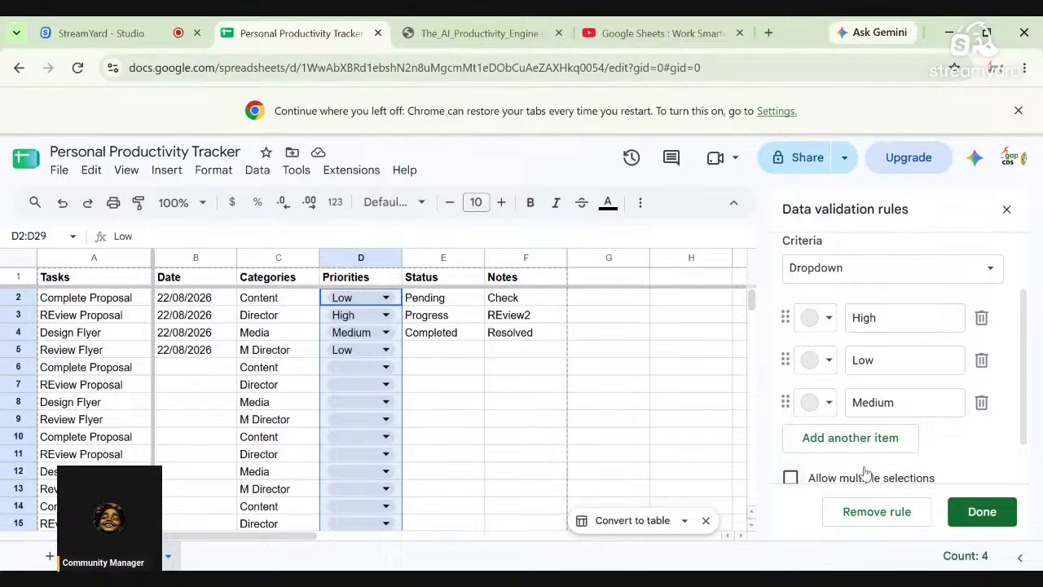
{"action": "left_click", "coordinate": [835, 438]}
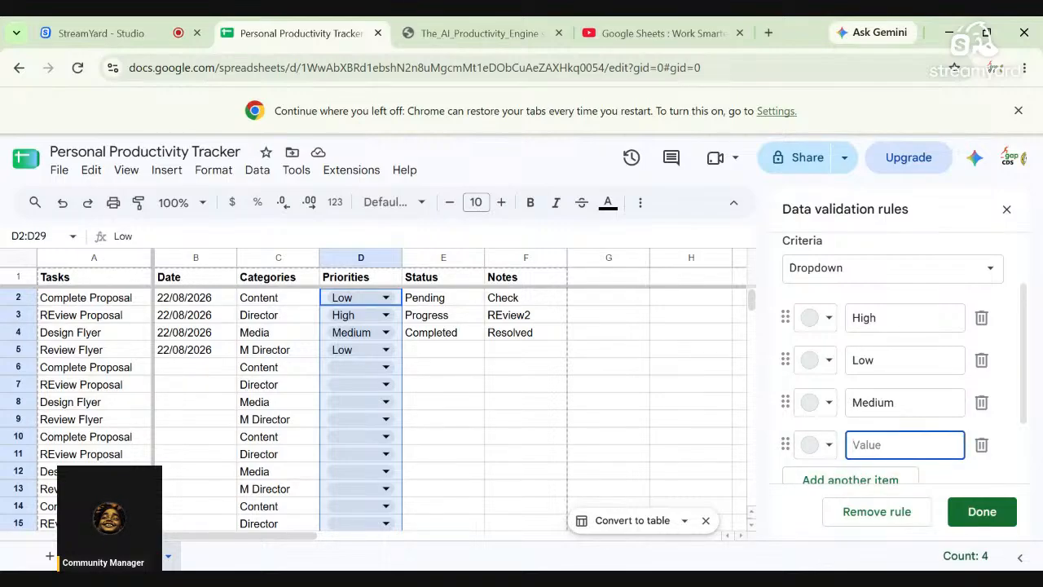
{"action": "type", "text": "Max"}
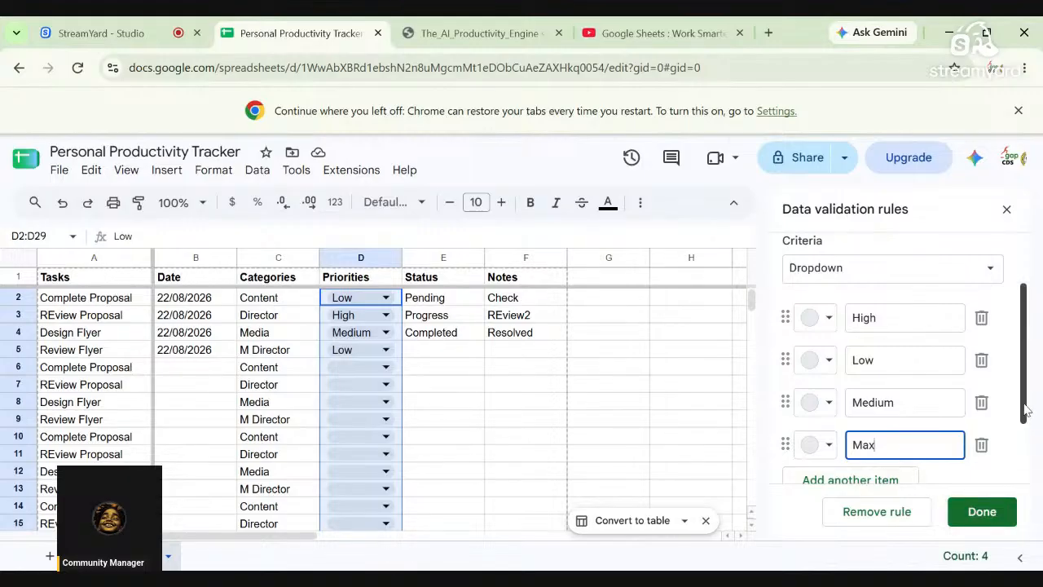
{"action": "left_click_drag", "start_coordinate": [1026, 410], "coordinate": [1032, 444]}
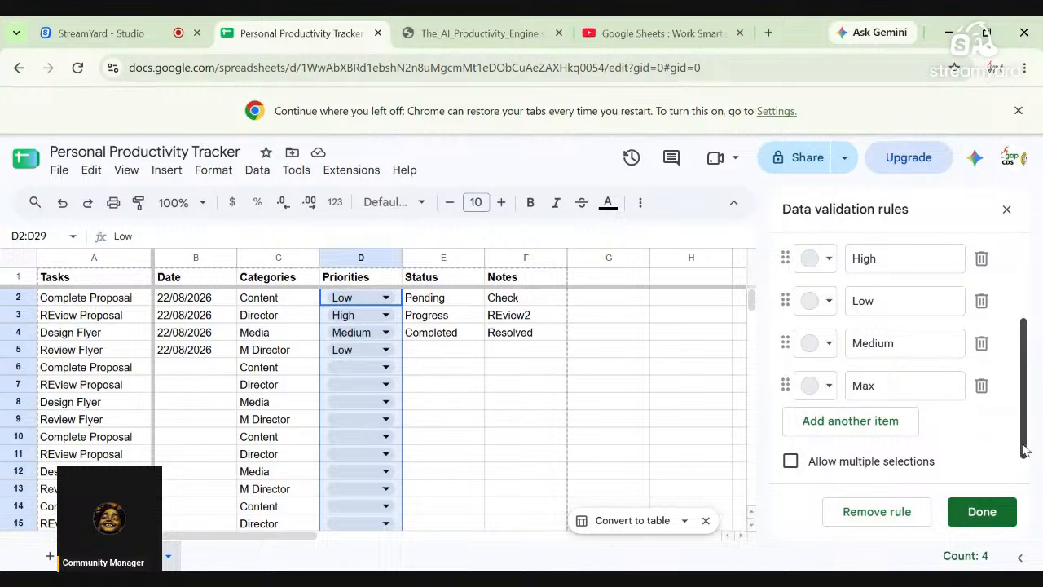
{"action": "mouse_move", "coordinate": [1026, 448]}
{"action": "left_mouse_down"}
{"action": "mouse_move", "coordinate": [1029, 462]}
{"action": "mouse_move", "coordinate": [1028, 431]}
{"action": "left_mouse_up"}
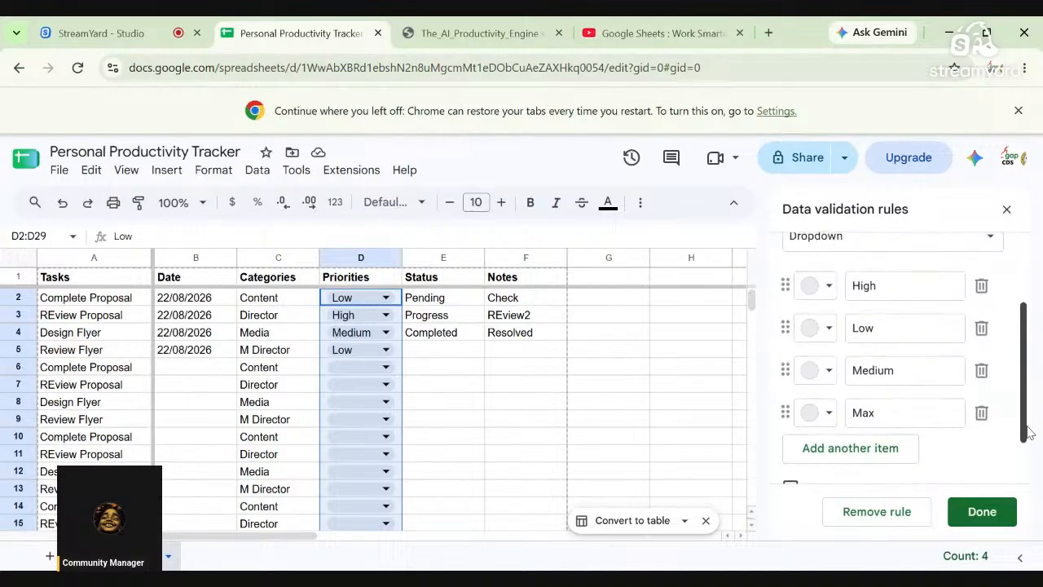
- Use the dropdowns to set the priorities to Max in D2, Low in D3 and High in D4
{"action": "left_click", "coordinate": [391, 303]}
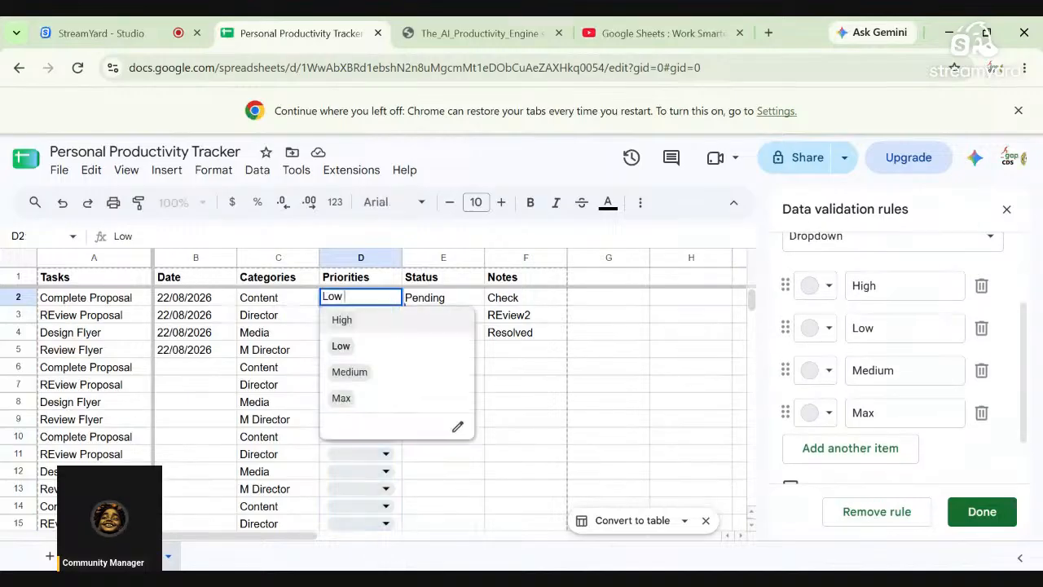
{"action": "left_click", "coordinate": [358, 404]}
{"action": "left_click_drag", "start_coordinate": [377, 310], "coordinate": [366, 369]}
{"action": "left_click", "coordinate": [367, 368]}
{"action": "left_click", "coordinate": [387, 332]}
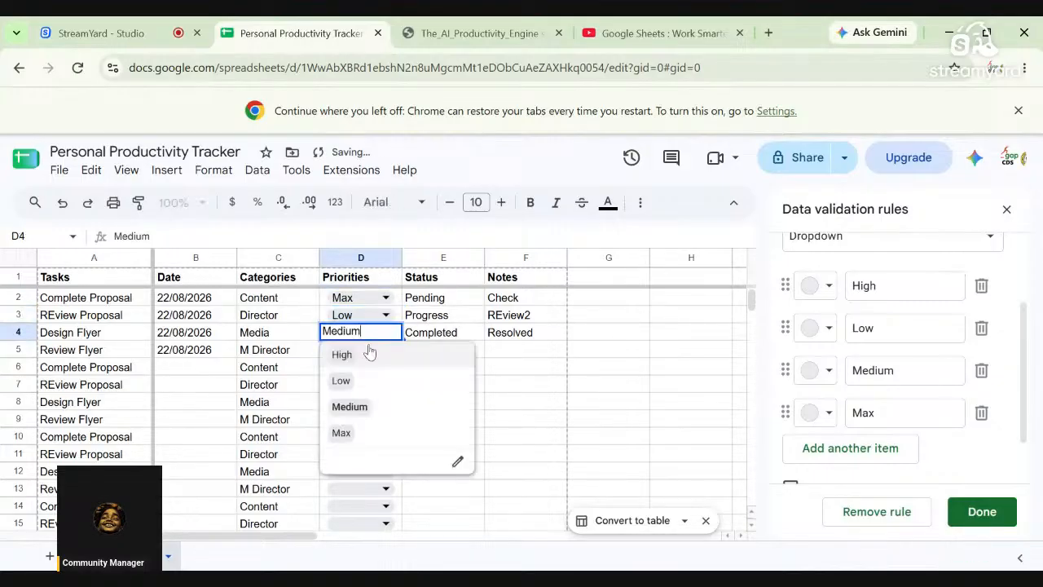
{"action": "left_click", "coordinate": [353, 364]}
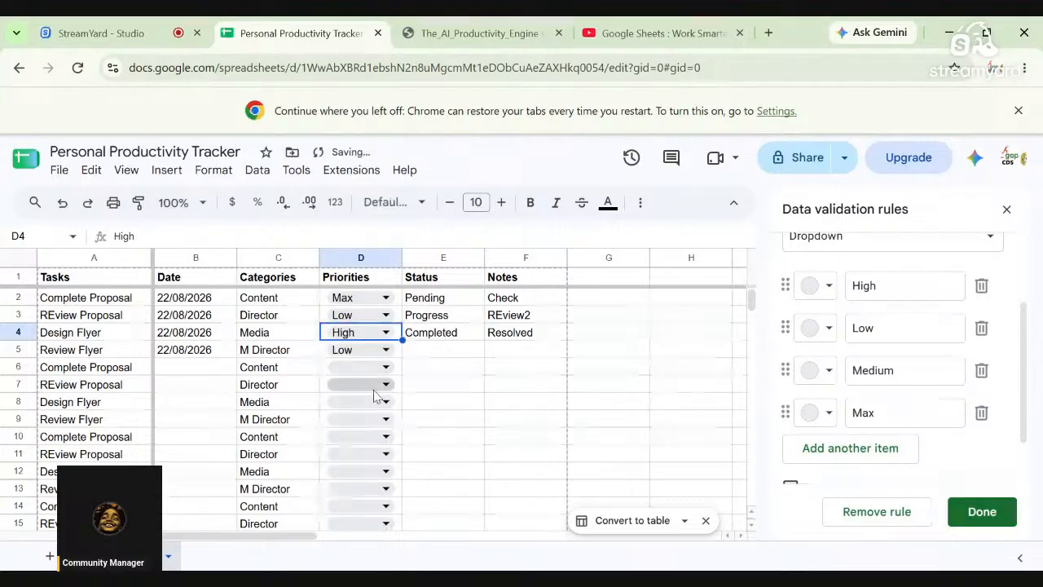
- Use the dropdowns to set the priorities in D5 and D6 to Medium
{"action": "left_click_drag", "start_coordinate": [387, 351], "coordinate": [359, 448]}
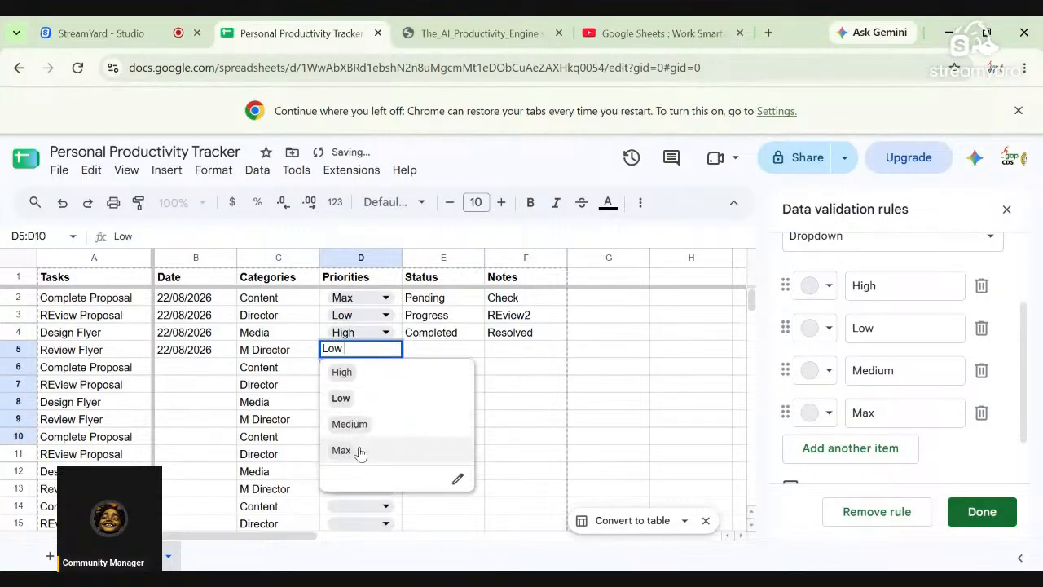
{"action": "left_click", "coordinate": [371, 428]}
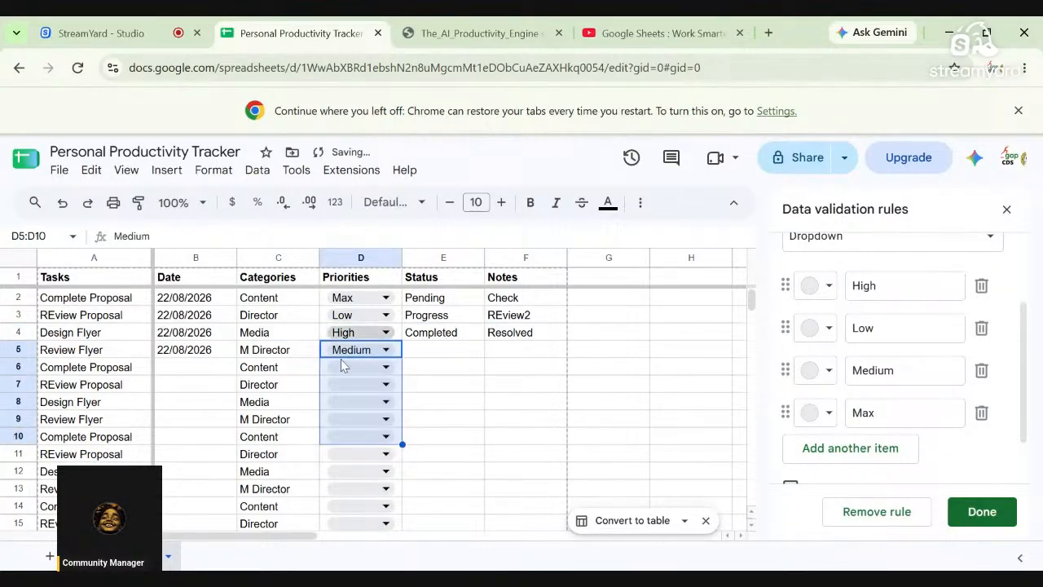
{"action": "left_click", "coordinate": [383, 373]}
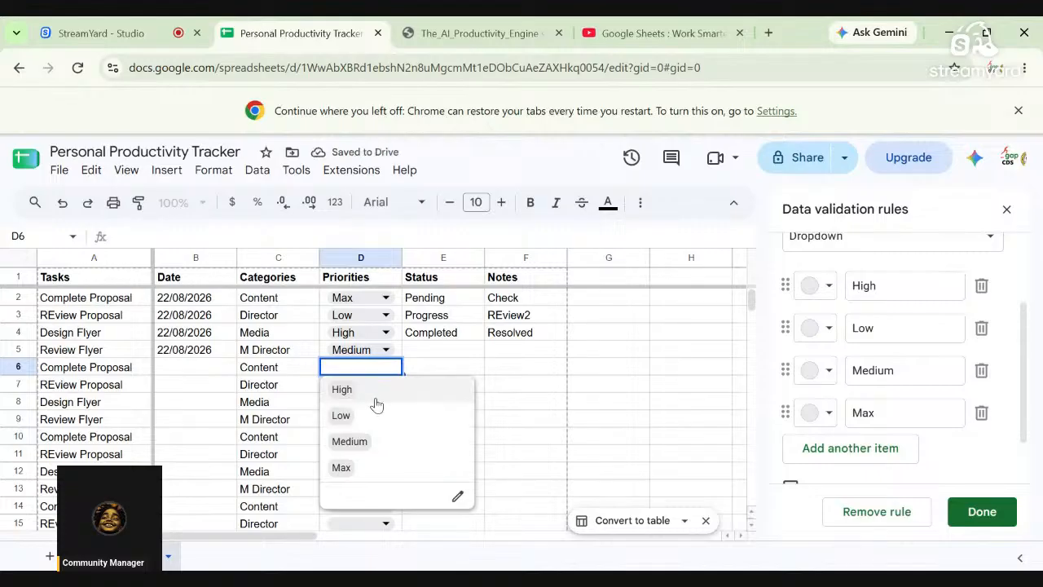
{"action": "left_click", "coordinate": [365, 447]}
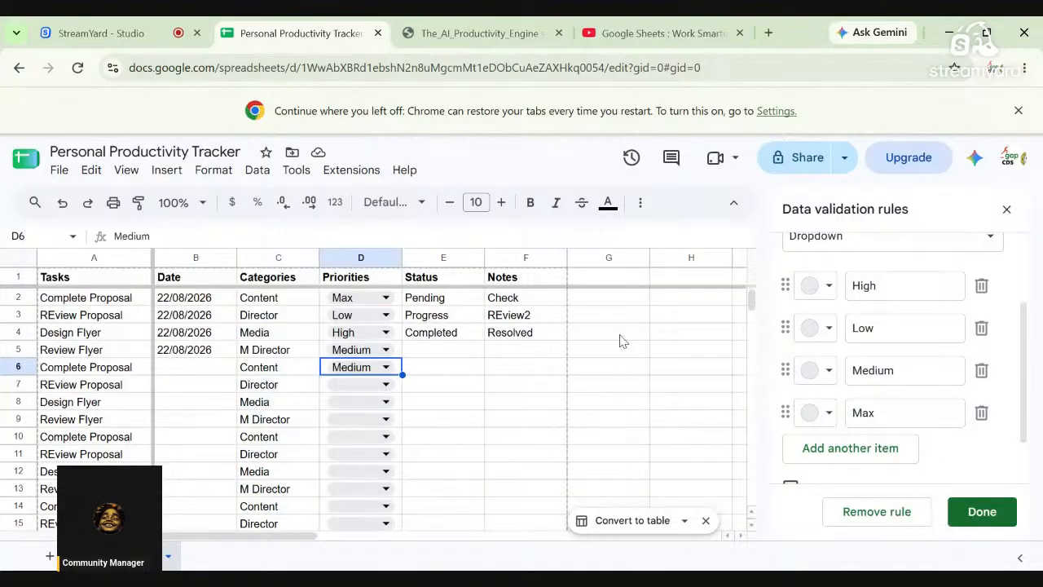
{"action": "left_click", "coordinate": [668, 386]}
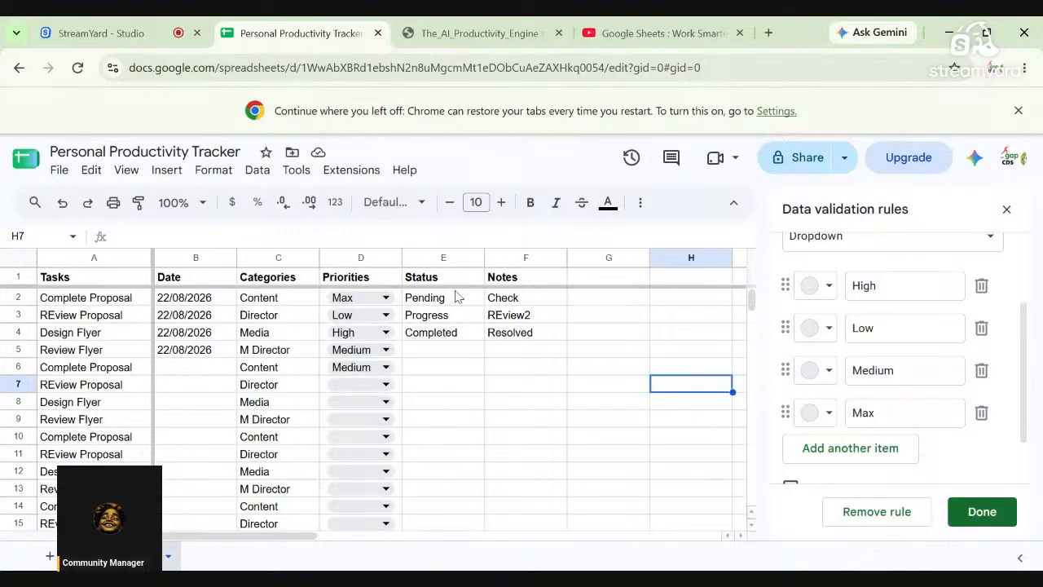
- Check the class's live stream on YouTube and the dropdown page of the PDF guide, and return to the tracker
{"action": "left_click", "coordinate": [628, 35]}
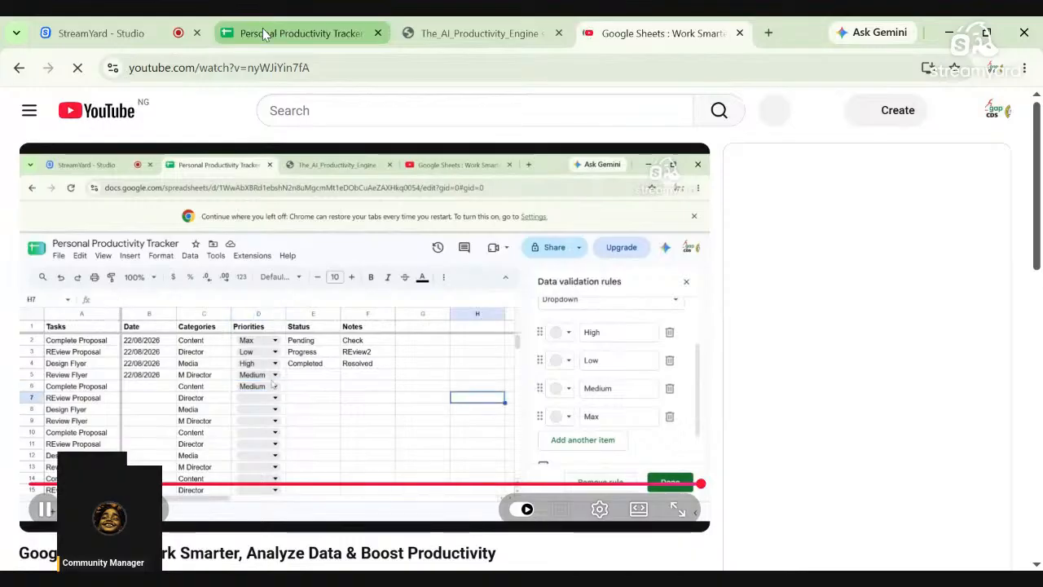
{"action": "left_click", "coordinate": [238, 37]}
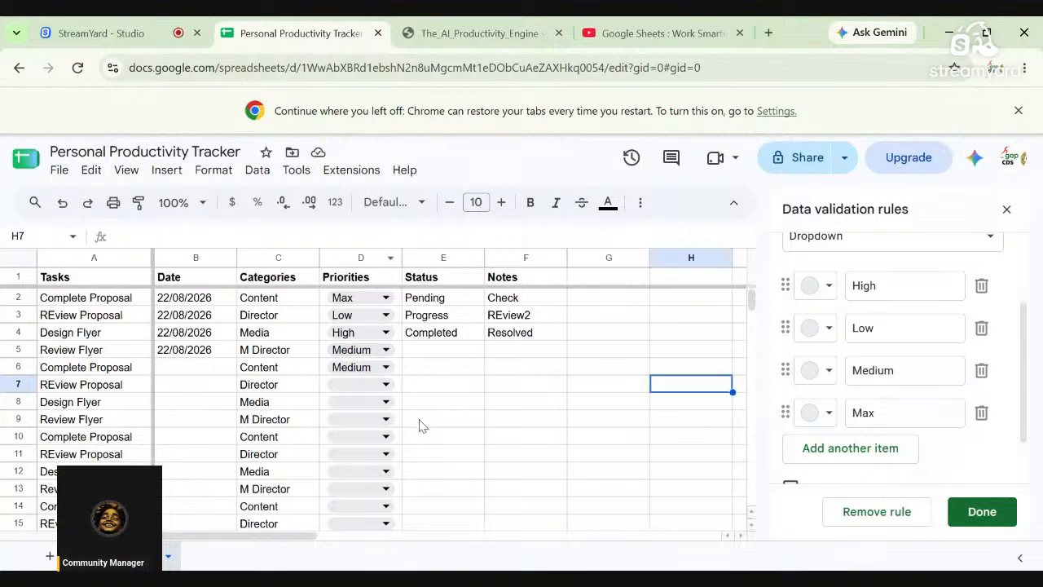
{"action": "left_click", "coordinate": [473, 37]}
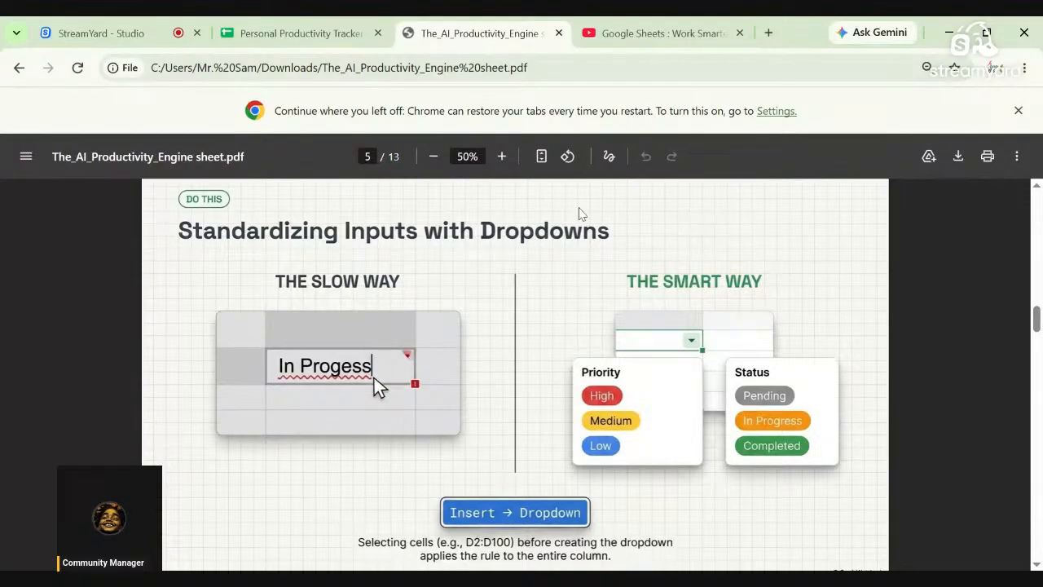
{"action": "left_click", "coordinate": [281, 32]}
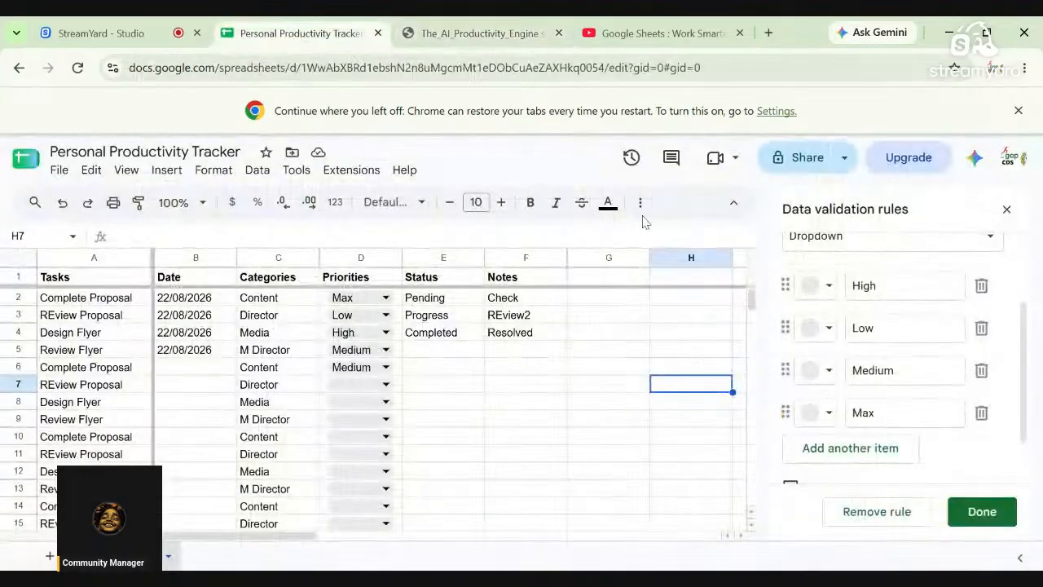
- Insert checkboxes in the Status cells E2:E9
{"action": "left_click", "coordinate": [440, 300]}
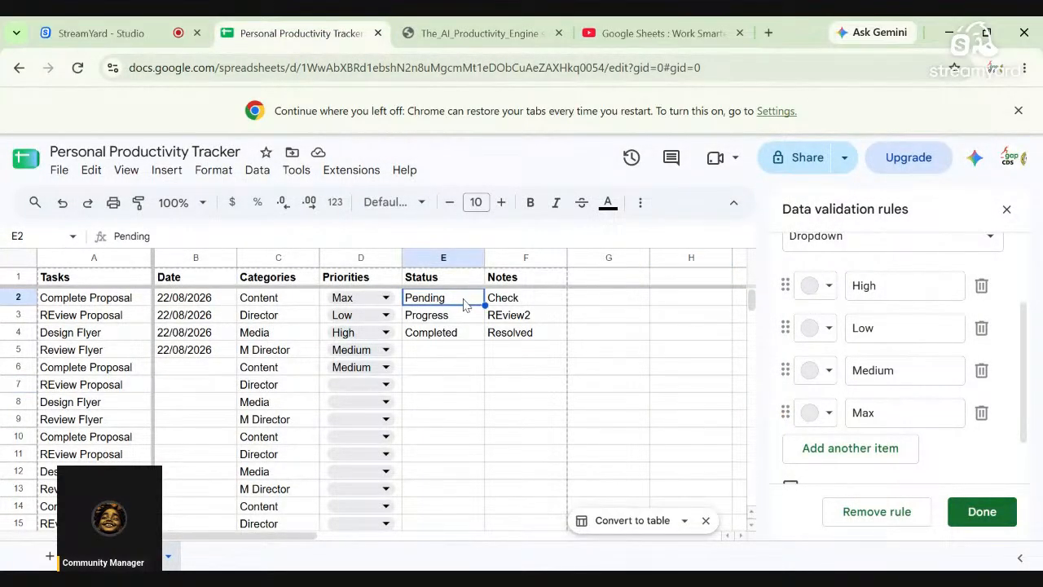
{"action": "left_click_drag", "start_coordinate": [464, 303], "coordinate": [481, 423]}
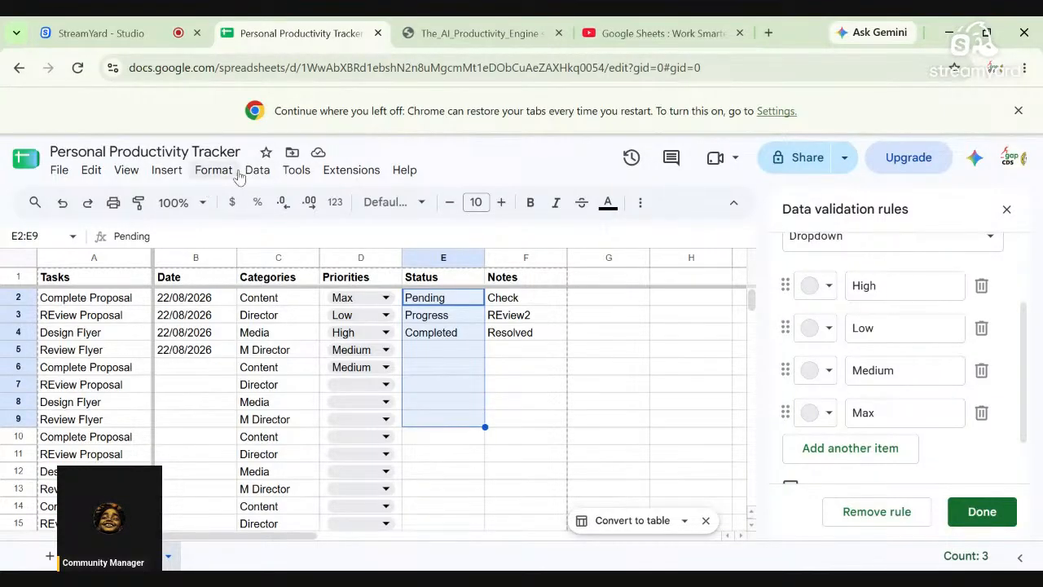
{"action": "left_click", "coordinate": [168, 172]}
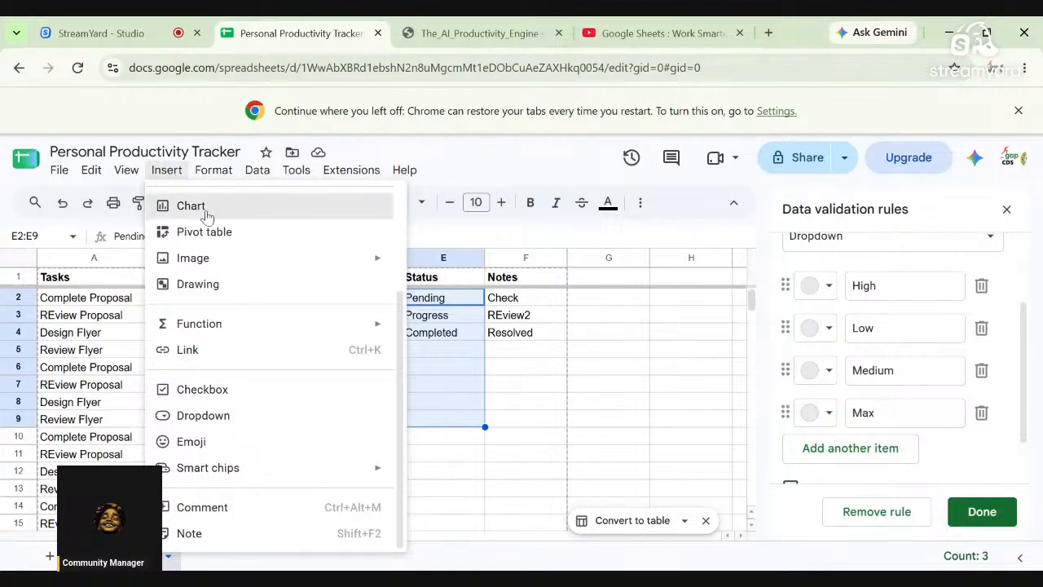
{"action": "left_click", "coordinate": [239, 390]}
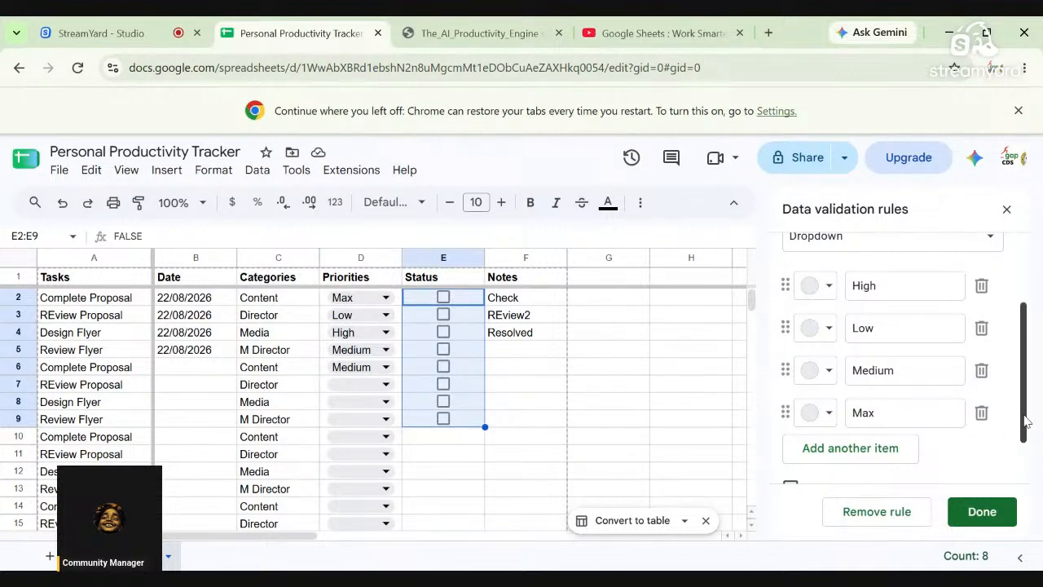
- Review the range and the available criteria types of the Priorities validation rule without changing it
{"action": "left_click_drag", "start_coordinate": [1025, 421], "coordinate": [1029, 346]}
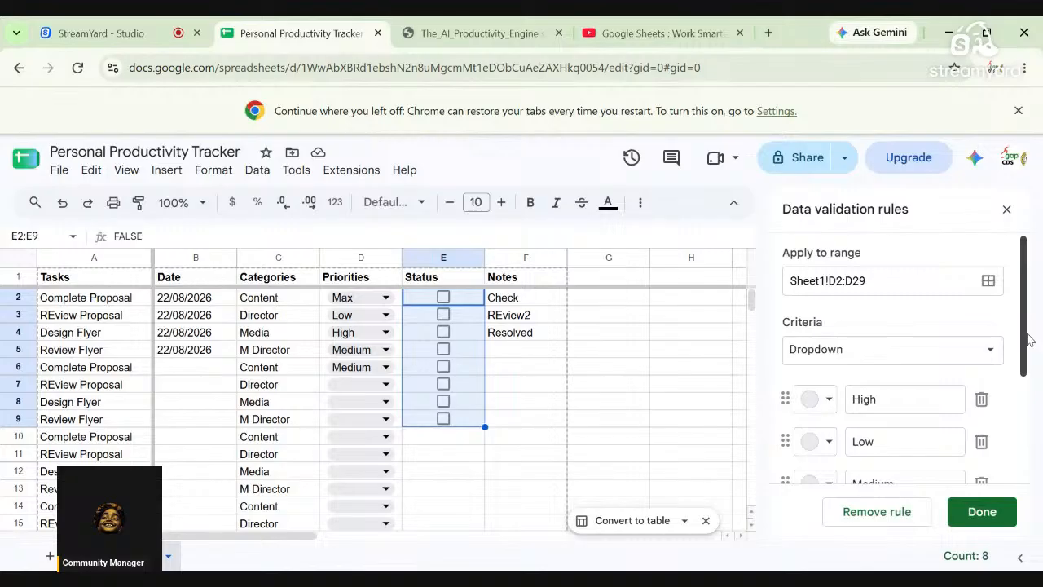
{"action": "left_click", "coordinate": [878, 357]}
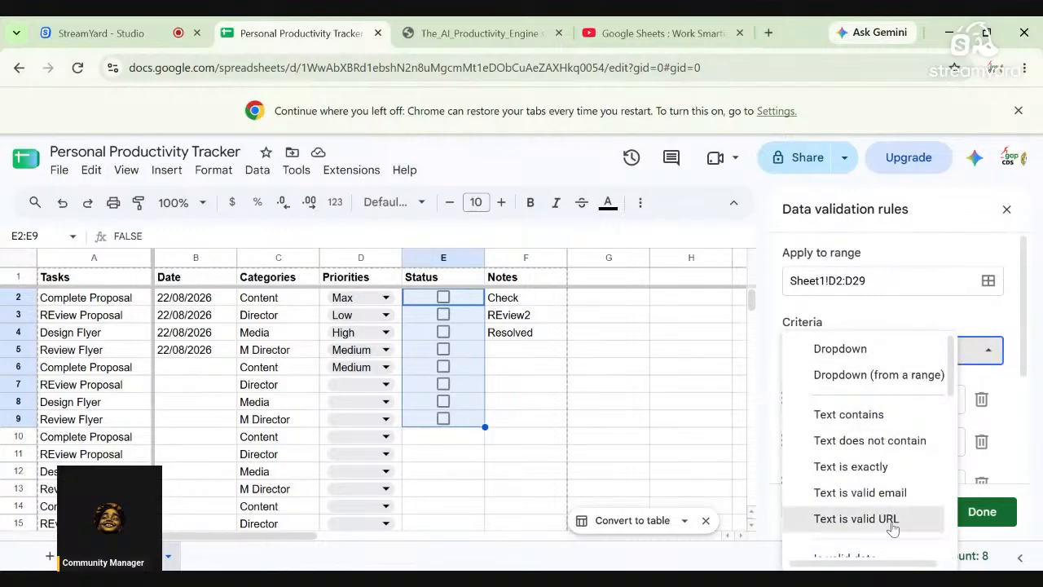
{"action": "left_click", "coordinate": [865, 316]}
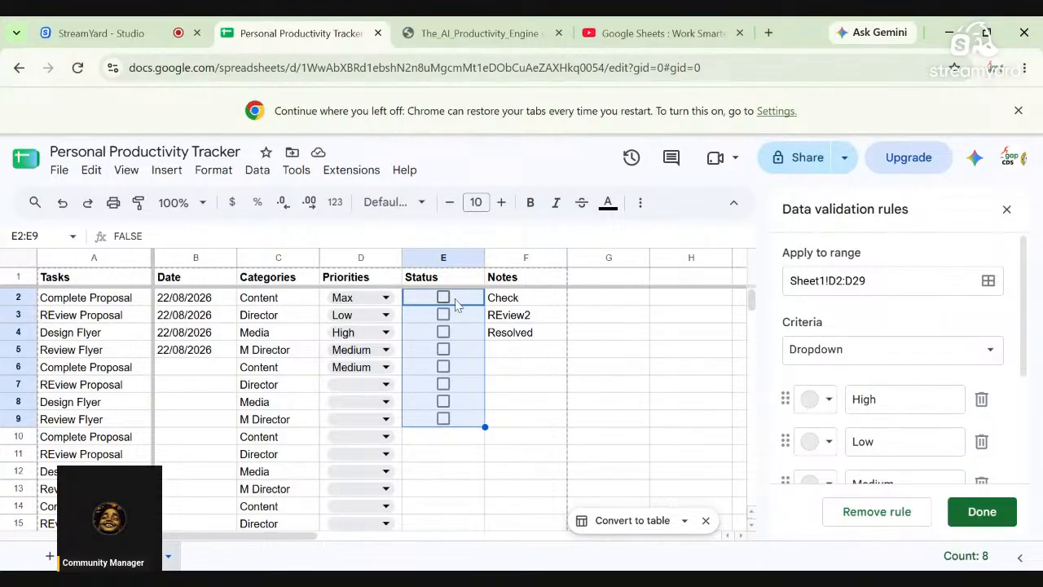
{"action": "left_click", "coordinate": [530, 368]}
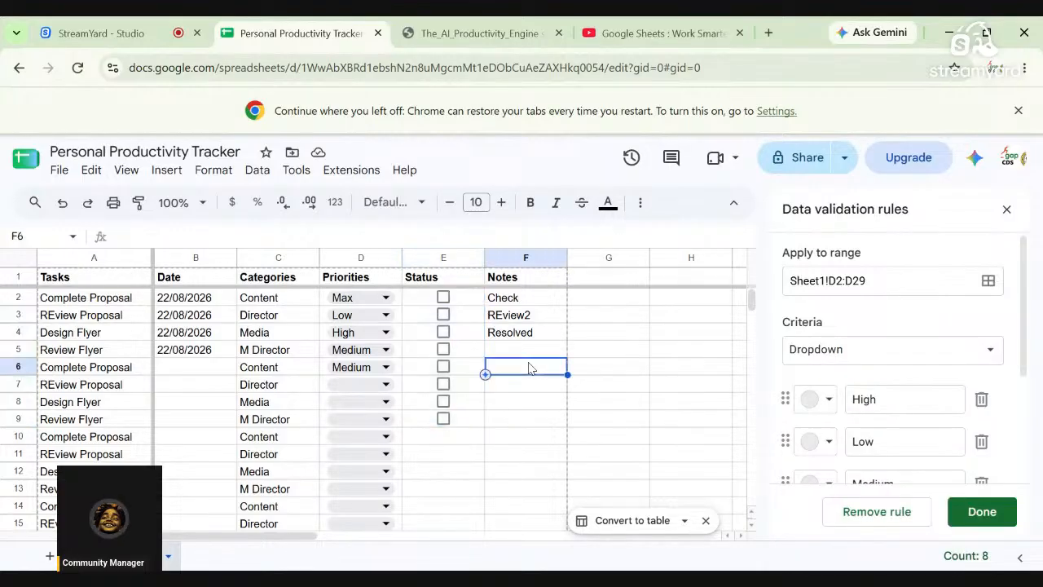
- Tick the Status checkboxes in E2:E5 and switch the one in E6 on and off
{"action": "left_click", "coordinate": [442, 298]}
{"action": "left_click", "coordinate": [443, 315]}
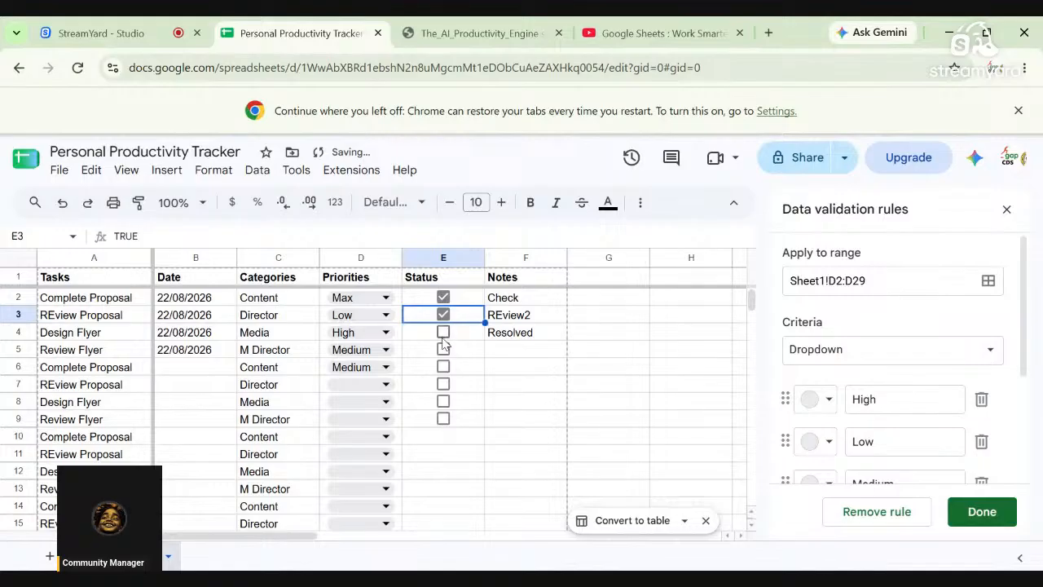
{"action": "left_click", "coordinate": [443, 332]}
{"action": "left_click", "coordinate": [443, 349]}
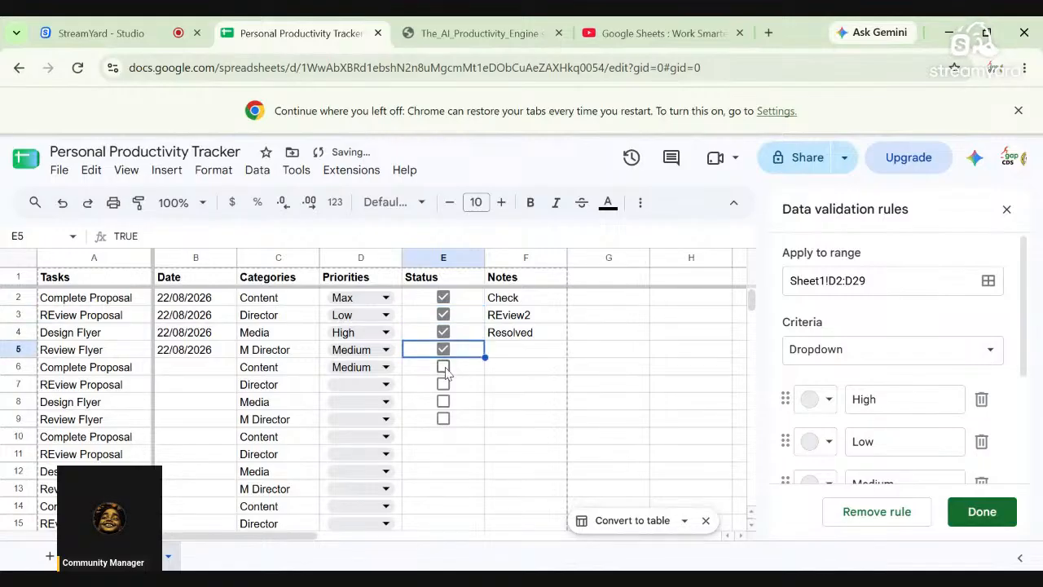
{"action": "left_click", "coordinate": [443, 367]}
{"action": "key", "text": "space"}
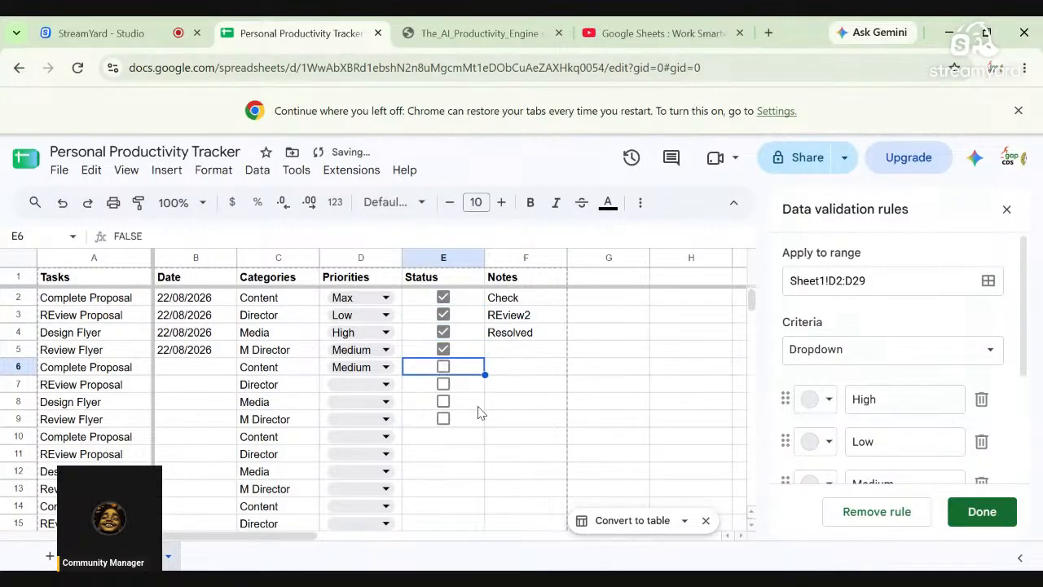
- Undo the checkbox ticks and the insertion of checkboxes in E2:E9
{"action": "key", "text": "ctrl+z"}
{"action": "key", "text": "ctrl+z"}
{"action": "key", "text": "ctrl+z"}
{"action": "key", "text": "ctrl+z"}
{"action": "key", "text": "ctrl+z"}
{"action": "key", "text": "ctrl+z"}
{"action": "key", "text": "ctrl+z"}
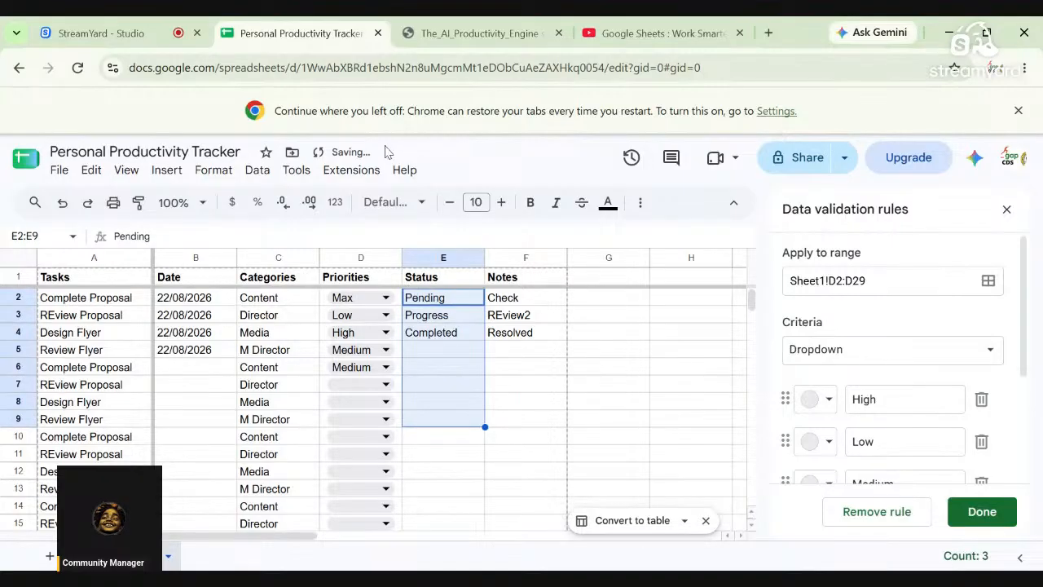
- Insert a dropdown with the options Completed, Pending and Progress in Status cells E2:E9, and set E2 to Progress
{"action": "left_click", "coordinate": [167, 171]}
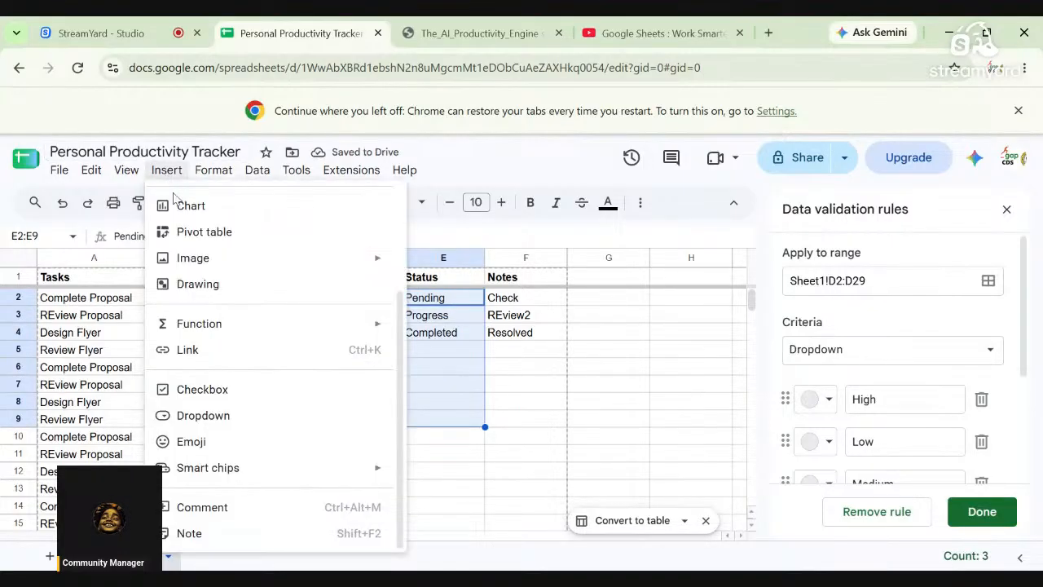
{"action": "left_click", "coordinate": [221, 417]}
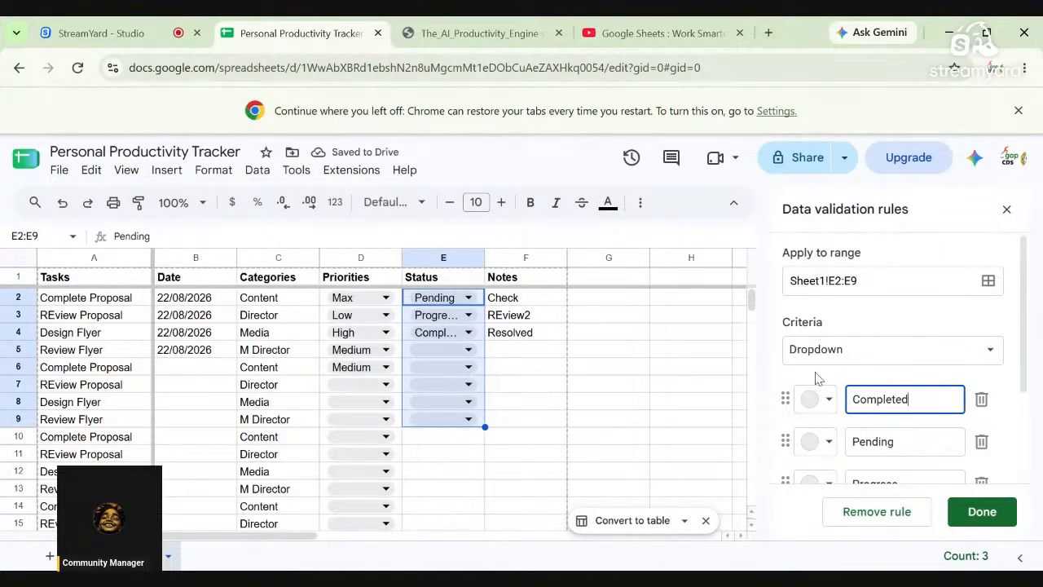
{"action": "left_click", "coordinate": [468, 298]}
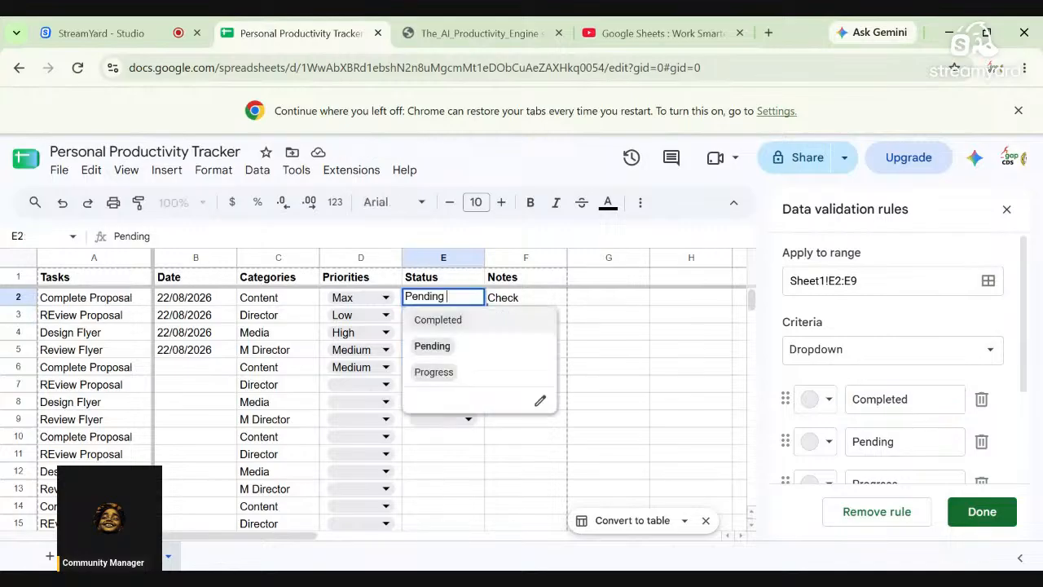
{"action": "left_click", "coordinate": [457, 371]}
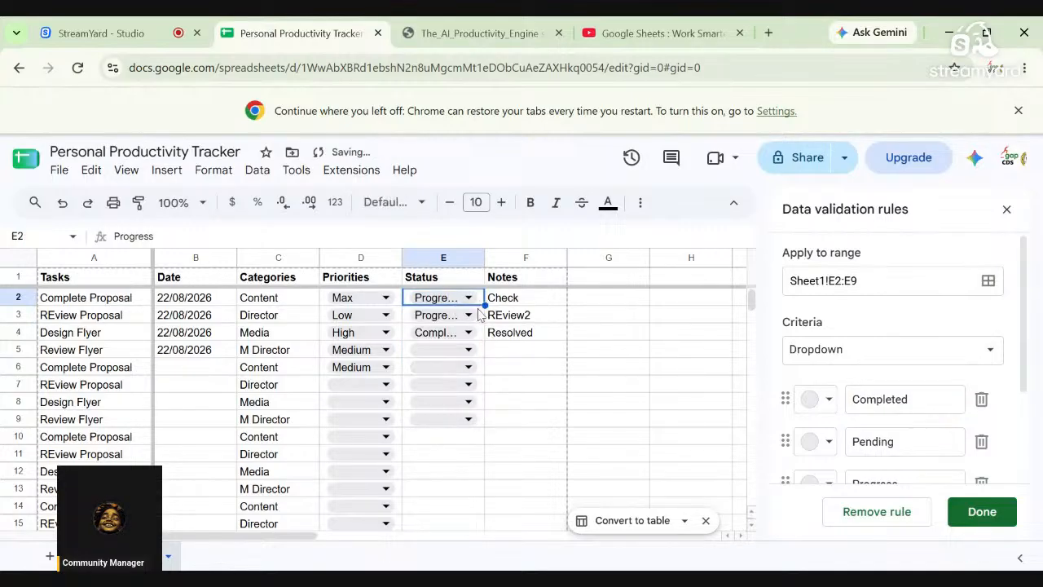
- Look through the status options in E4 and set the status in E5 to Progress
{"action": "left_click", "coordinate": [470, 334]}
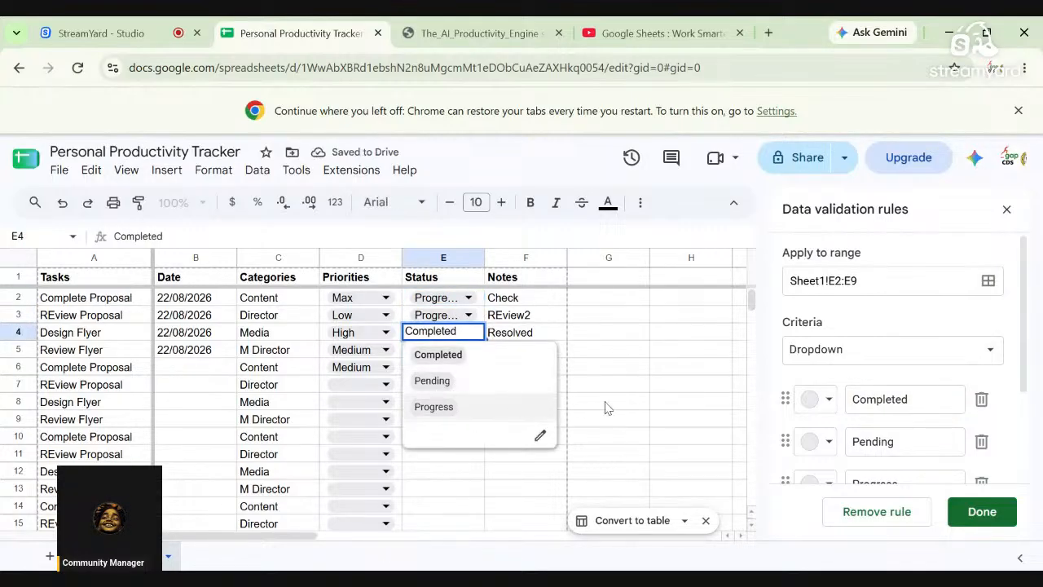
{"action": "left_click_drag", "start_coordinate": [608, 407], "coordinate": [522, 383]}
{"action": "left_click", "coordinate": [435, 350]}
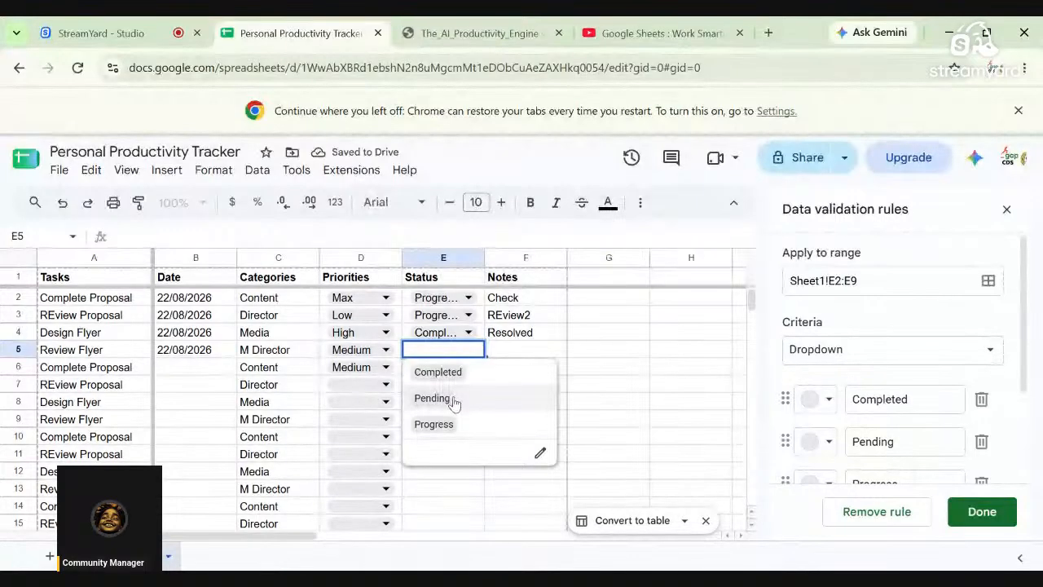
{"action": "left_click", "coordinate": [484, 432]}
{"action": "left_click_drag", "start_coordinate": [624, 419], "coordinate": [295, 242]}
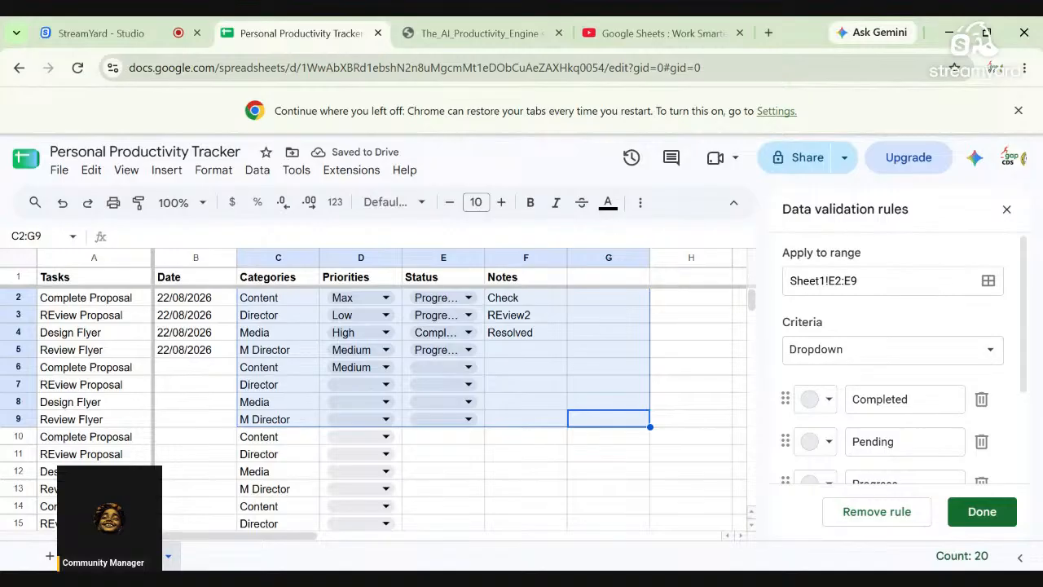
- Read the PDF guide's dropdown page and preview its Sort vs. Filter page, and return to the tracker
{"action": "left_click", "coordinate": [456, 31]}
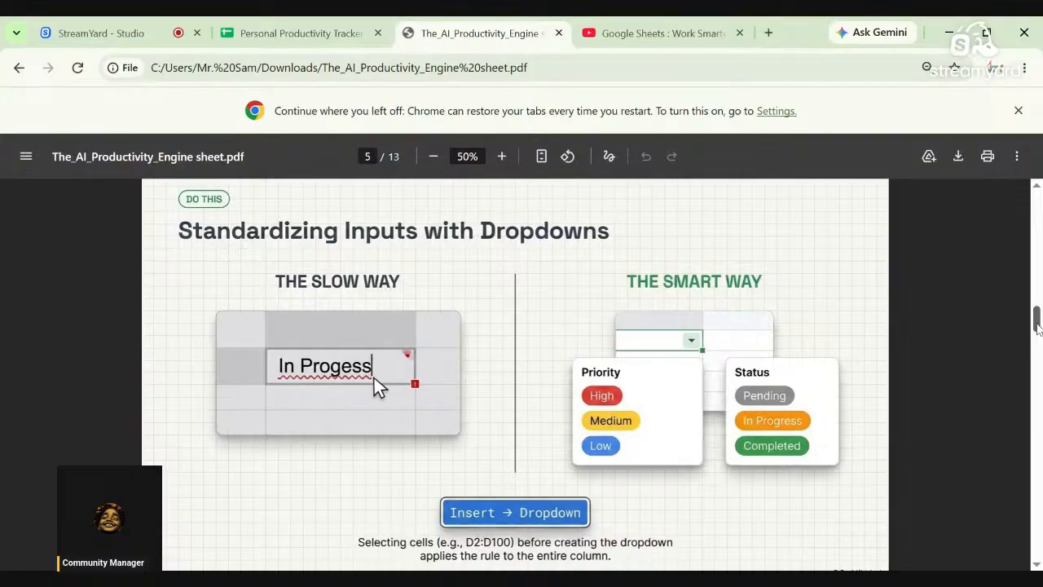
{"action": "scroll", "coordinate": [1037, 328], "scroll_direction": "down", "scroll_amount": 5}
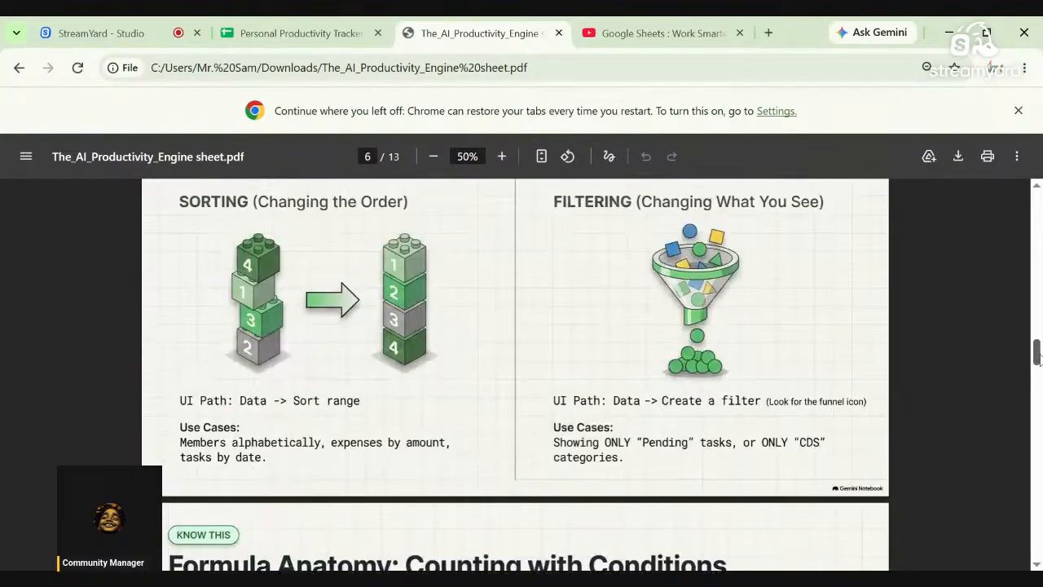
{"action": "scroll", "coordinate": [515, 375], "scroll_direction": "up", "scroll_amount": 5}
{"action": "scroll", "coordinate": [515, 375], "scroll_direction": "down", "scroll_amount": 3}
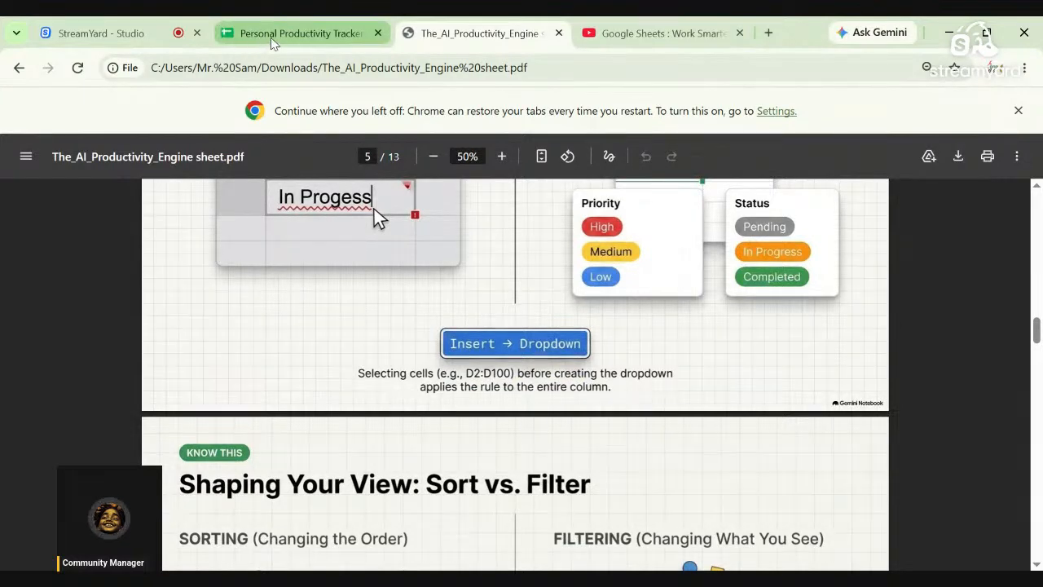
{"action": "left_click", "coordinate": [272, 41]}
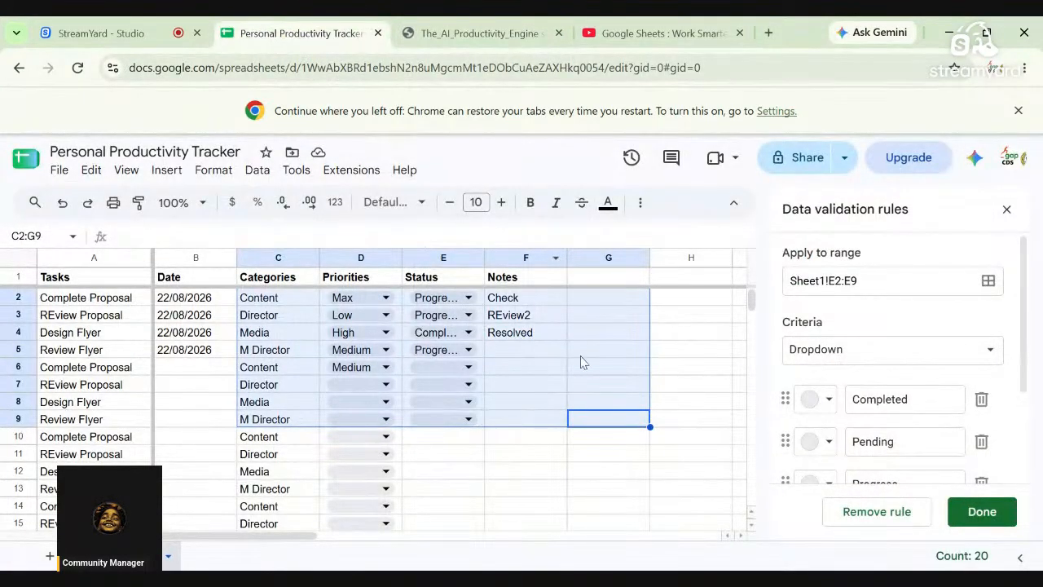
- Expand the advanced options of the Status dropdown rule and review its invalid-data and display style settings
{"action": "left_click_drag", "start_coordinate": [1019, 274], "coordinate": [1039, 373]}
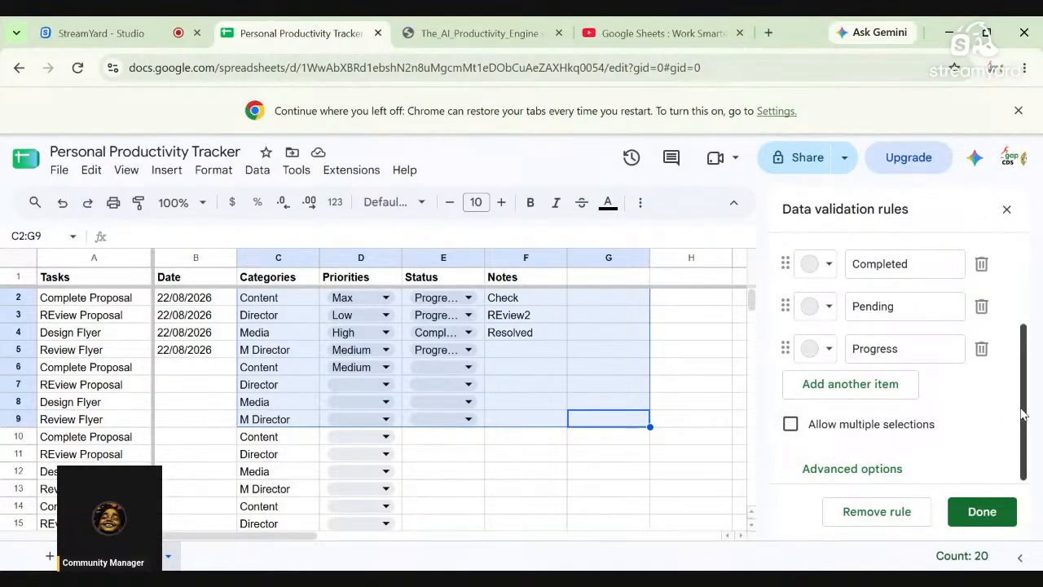
{"action": "left_click", "coordinate": [881, 471]}
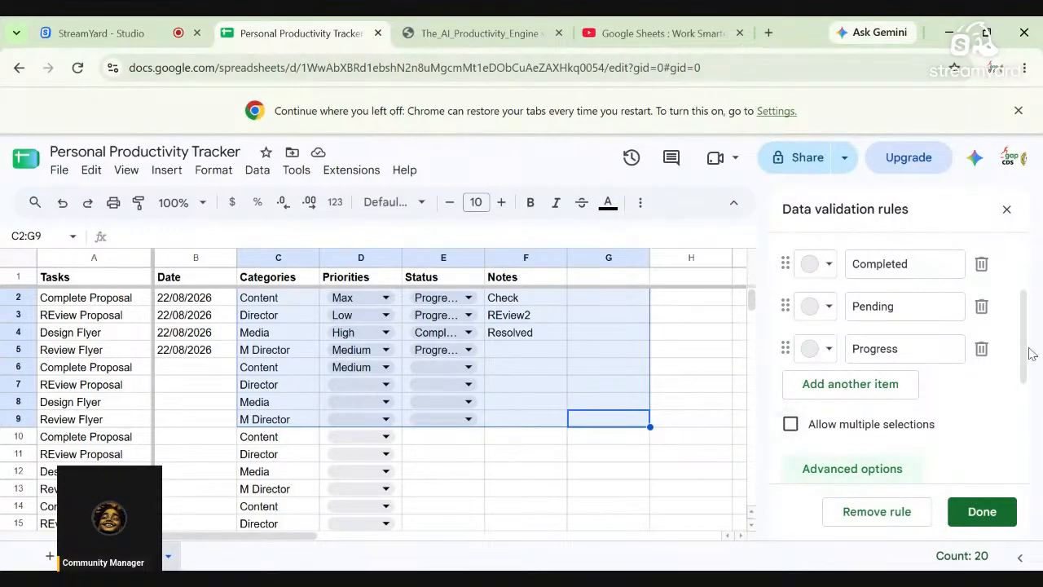
{"action": "left_click_drag", "start_coordinate": [1032, 352], "coordinate": [1034, 437]}
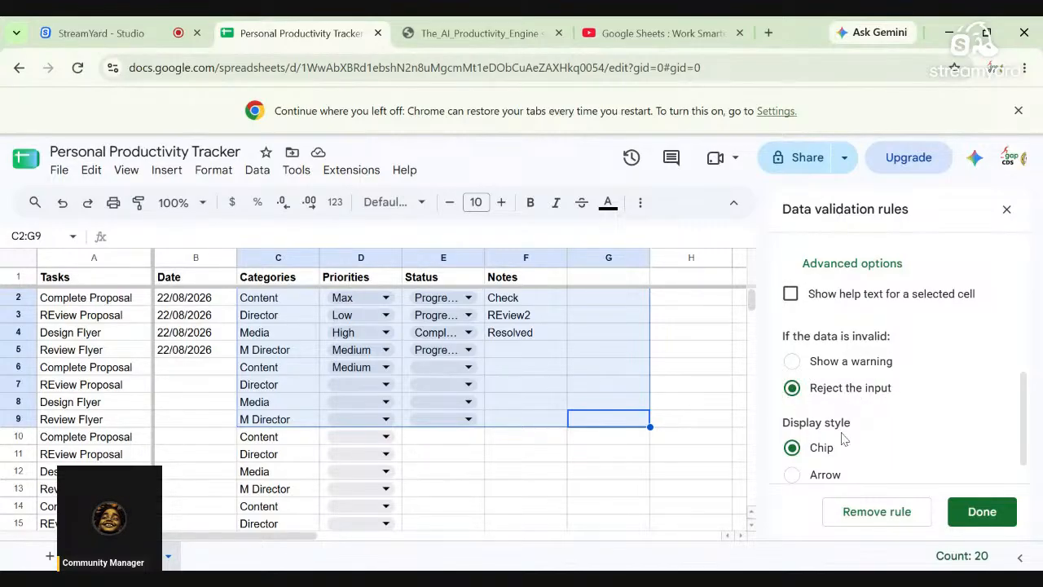
- Try the Plain text and Arrow display styles on the Status dropdown rule and return it to Chip
{"action": "left_click_drag", "start_coordinate": [1025, 415], "coordinate": [1031, 450]}
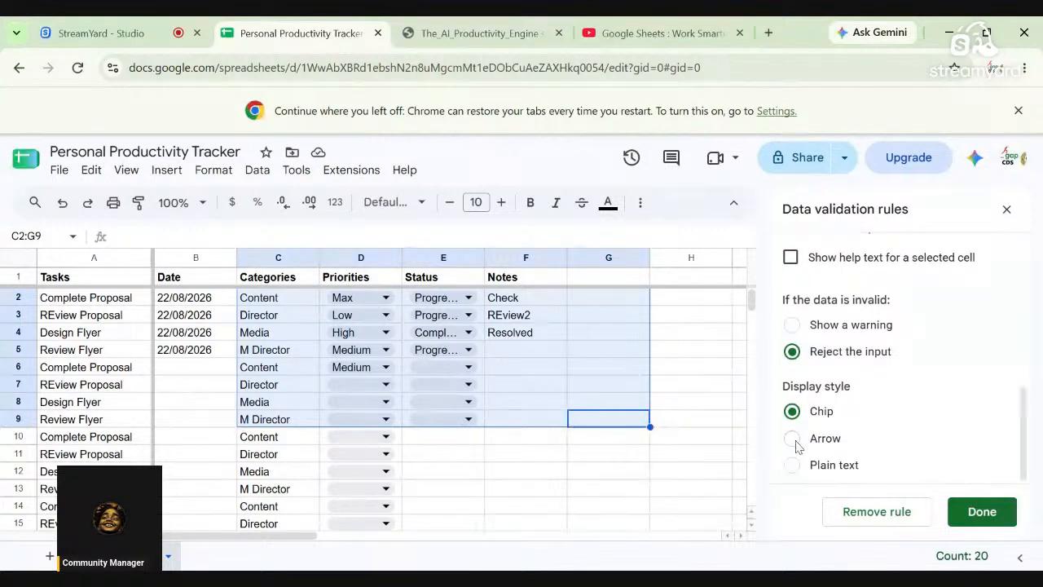
{"action": "left_click", "coordinate": [793, 468]}
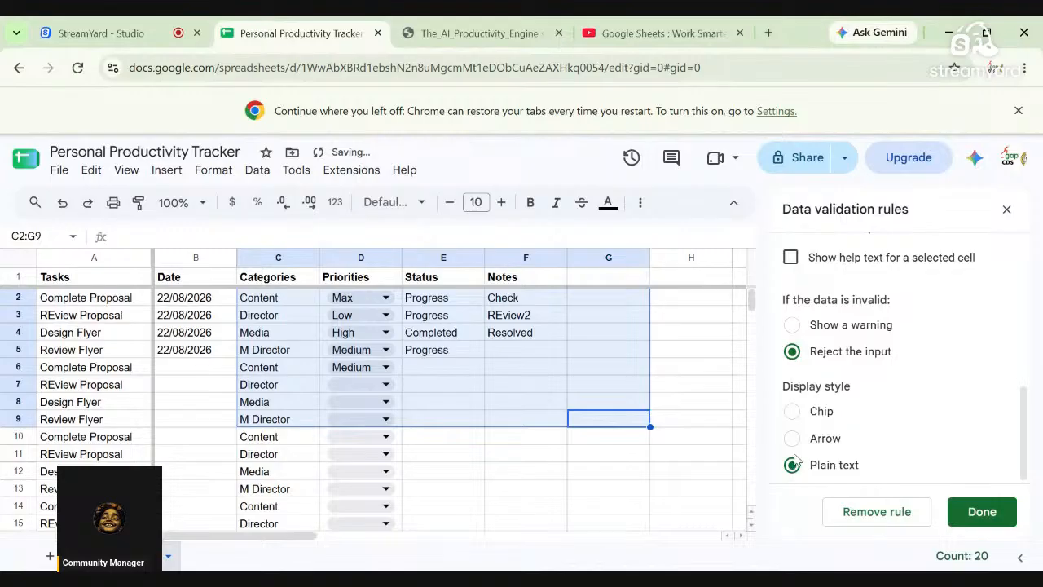
{"action": "left_click", "coordinate": [793, 440]}
{"action": "left_click", "coordinate": [792, 413]}
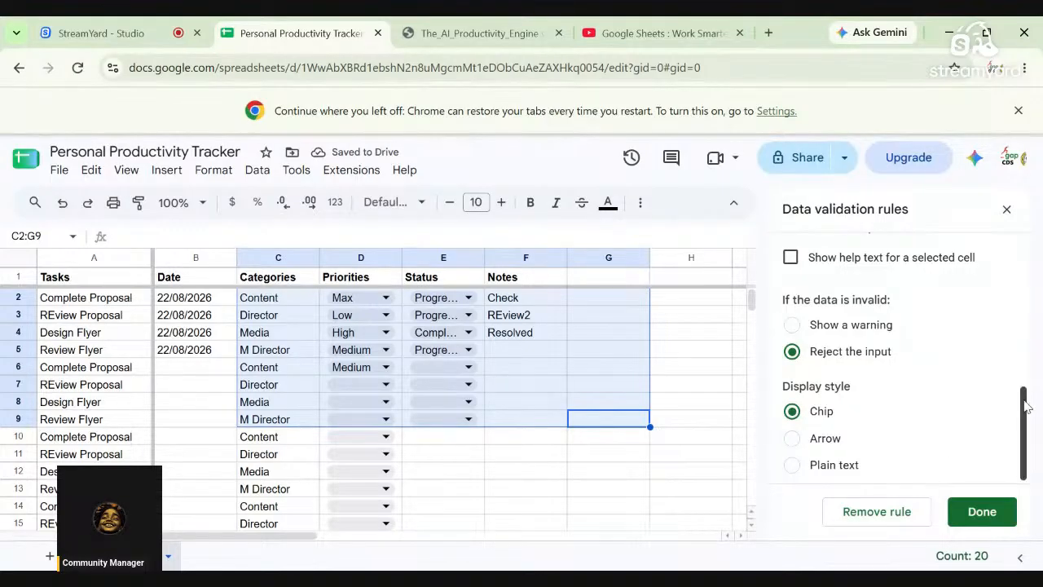
- Colour the Status dropdown's Progress option dark green and its Pending option dark red
{"action": "left_click_drag", "start_coordinate": [1026, 410], "coordinate": [1024, 344]}
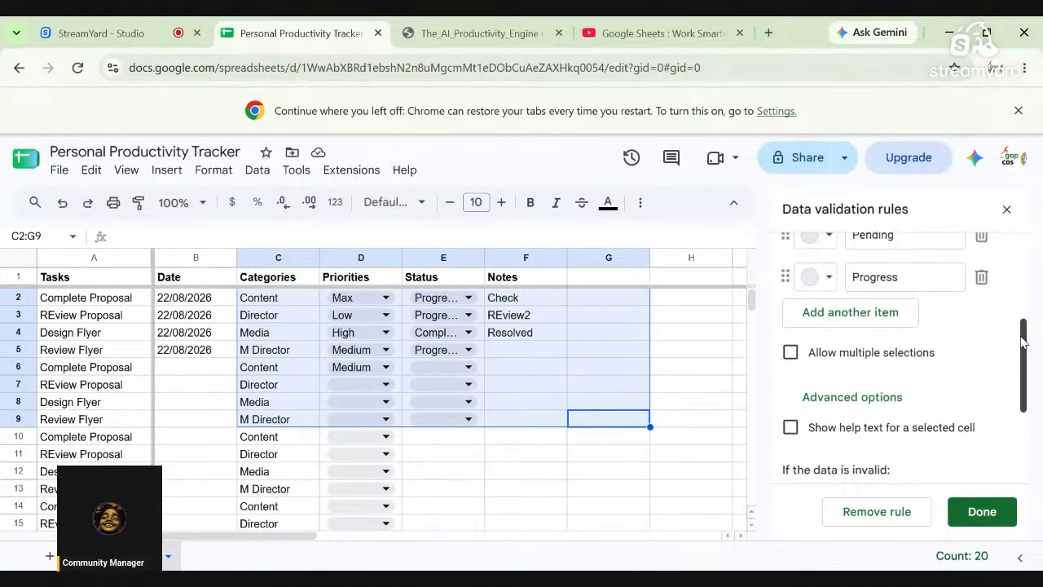
{"action": "left_click", "coordinate": [829, 277]}
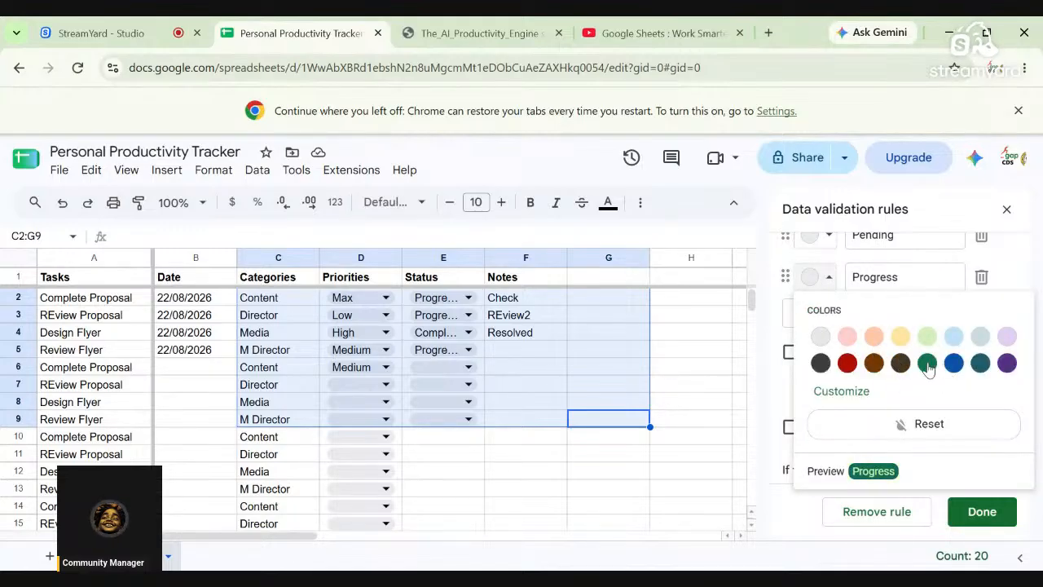
{"action": "left_click", "coordinate": [928, 362]}
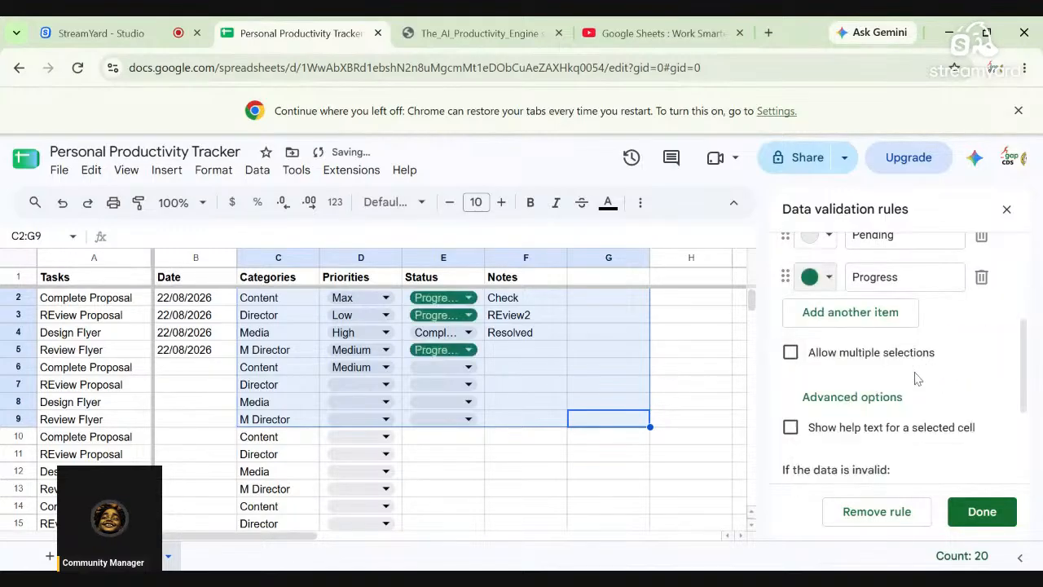
{"action": "left_click", "coordinate": [827, 236]}
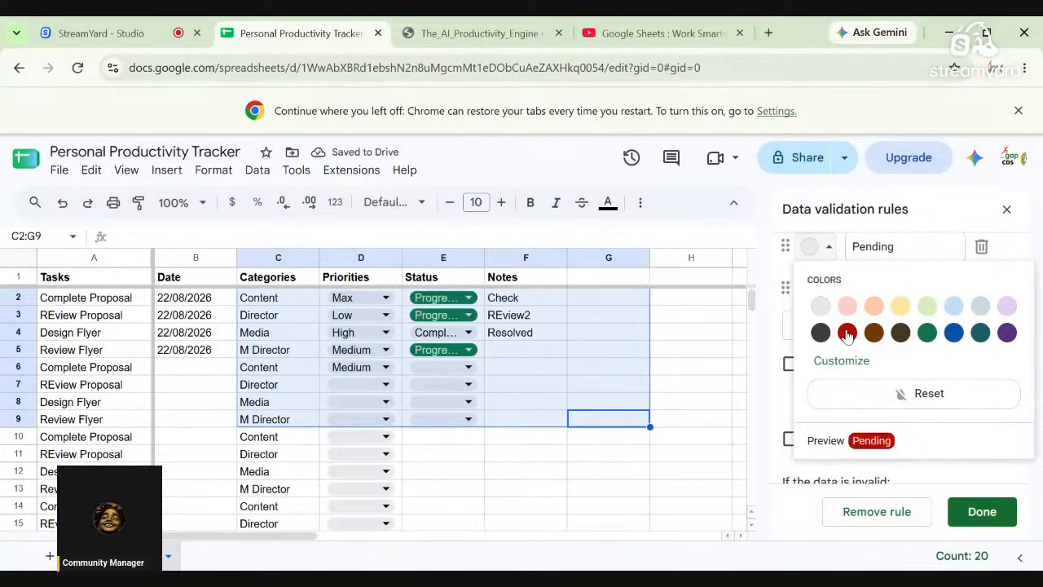
{"action": "left_click", "coordinate": [848, 334]}
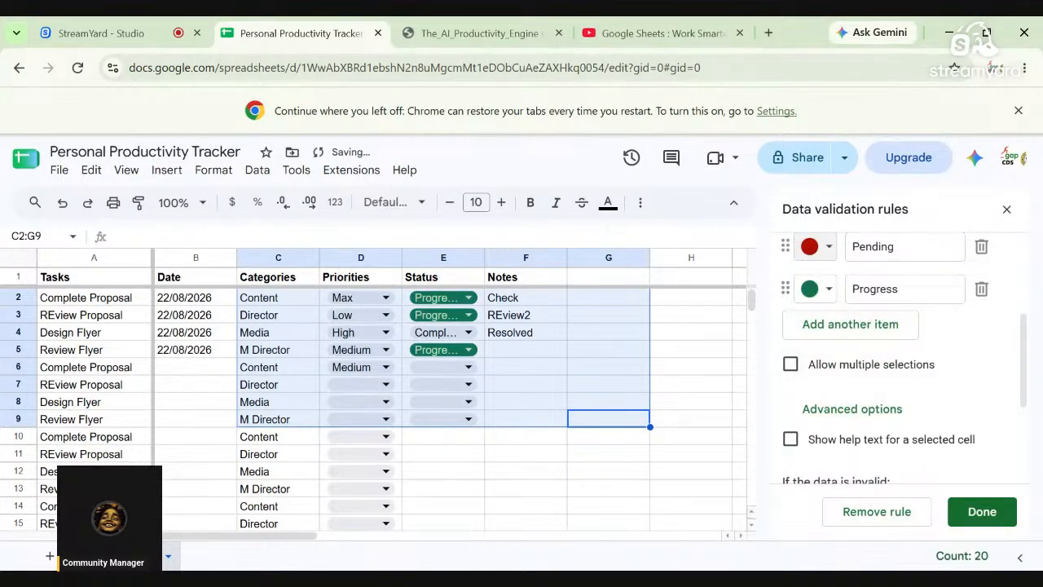
- Colour the Status dropdown's Completed option dark green and change the Progress option to light yellow
{"action": "scroll", "coordinate": [1026, 326], "scroll_direction": "up", "scroll_amount": 2}
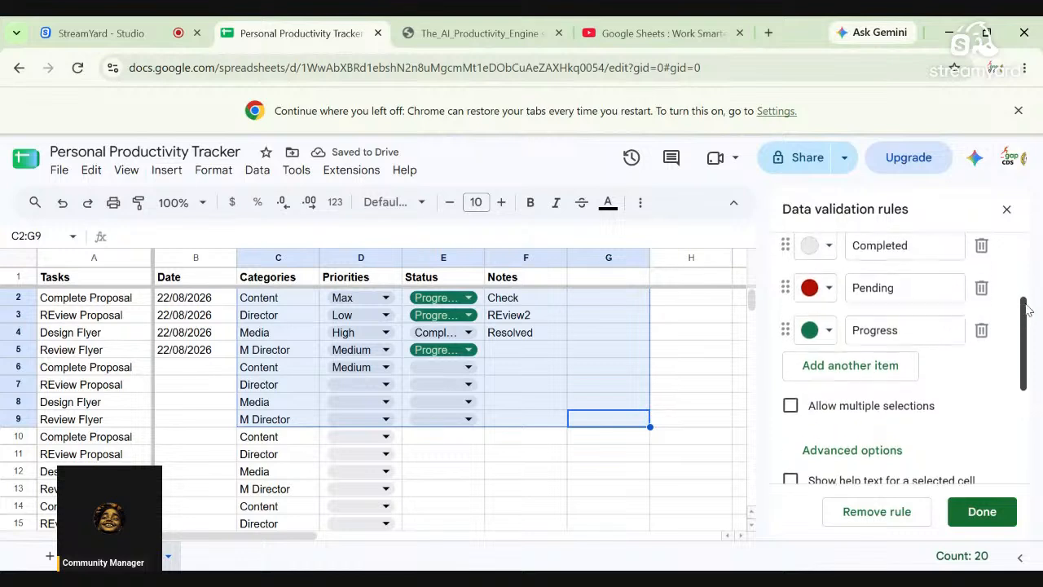
{"action": "left_click", "coordinate": [829, 273]}
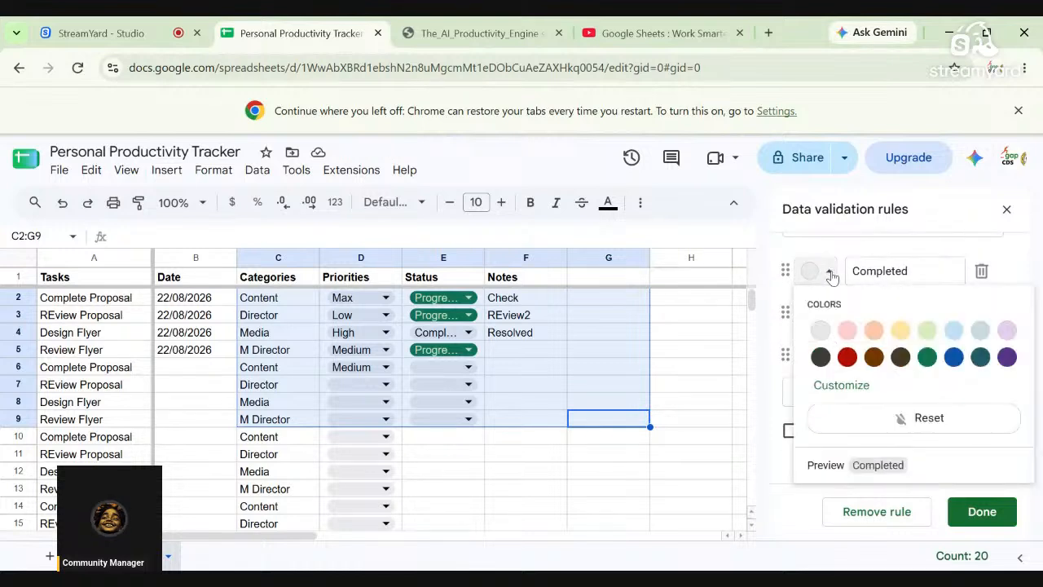
{"action": "left_click", "coordinate": [927, 357]}
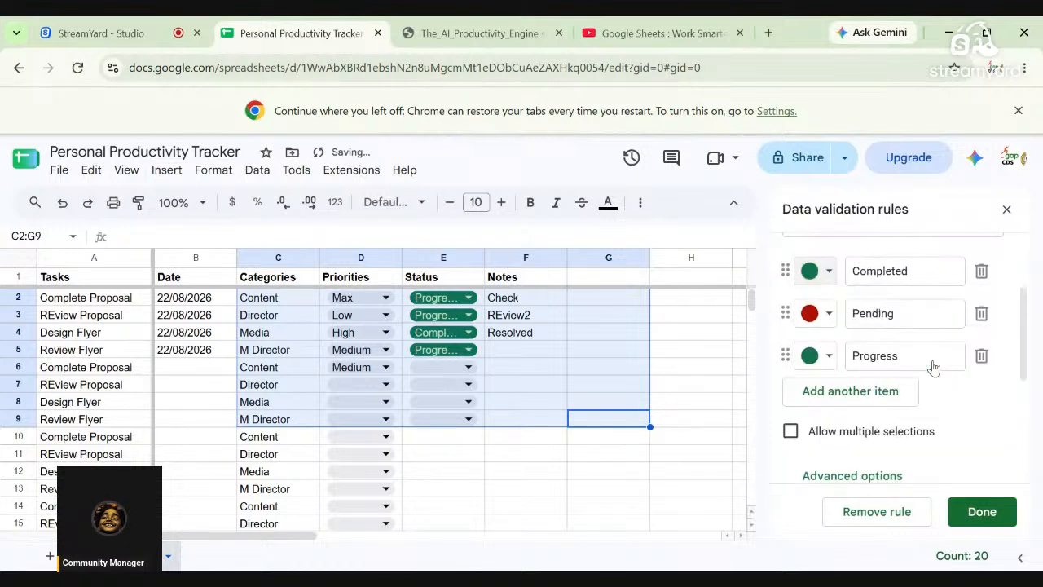
{"action": "left_click", "coordinate": [826, 356]}
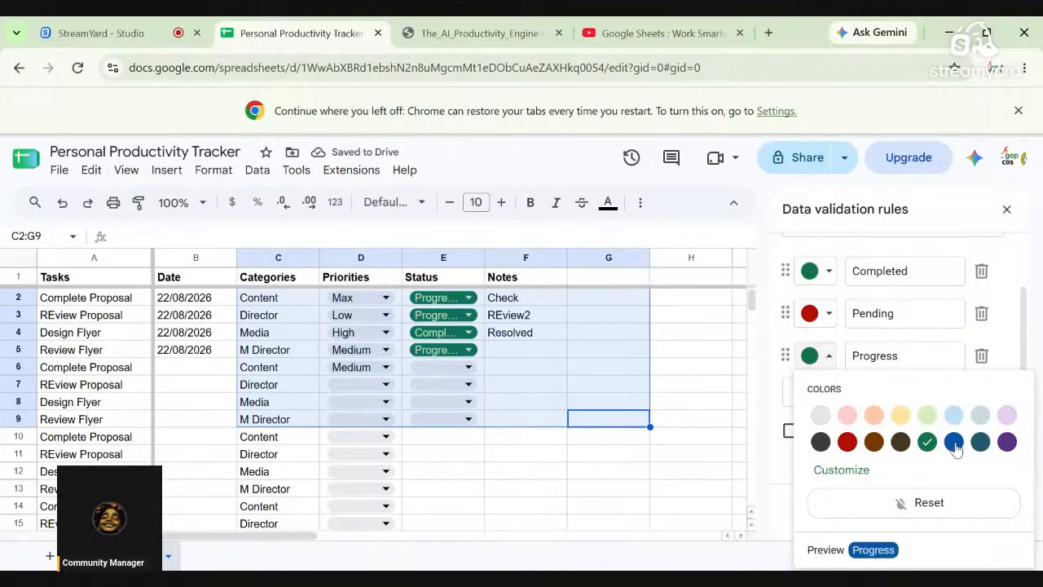
{"action": "left_click", "coordinate": [901, 416]}
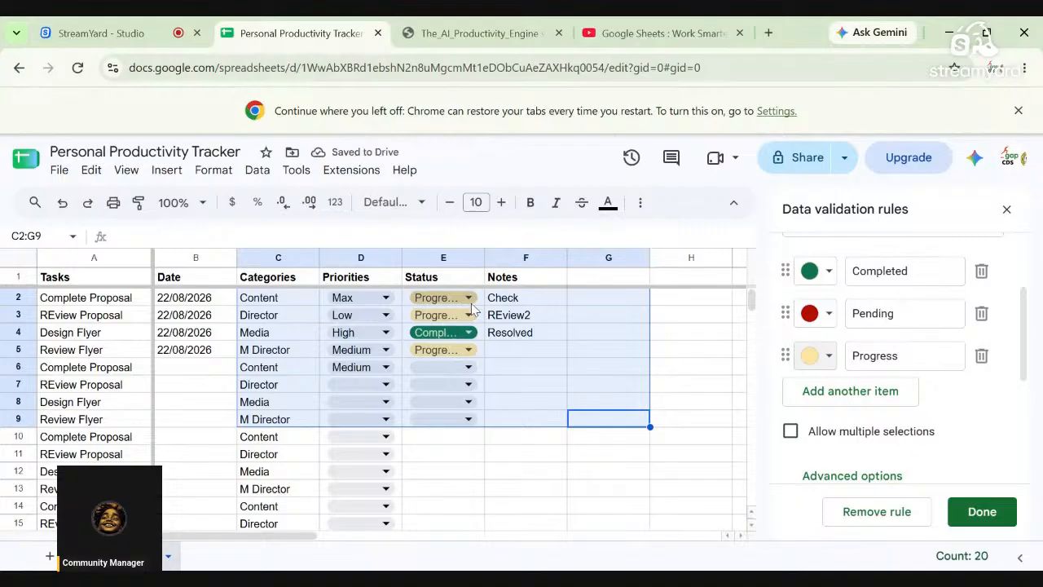
- Set the status of the first task in E2 to Pending
{"action": "left_click", "coordinate": [444, 297]}
{"action": "left_click", "coordinate": [433, 347]}
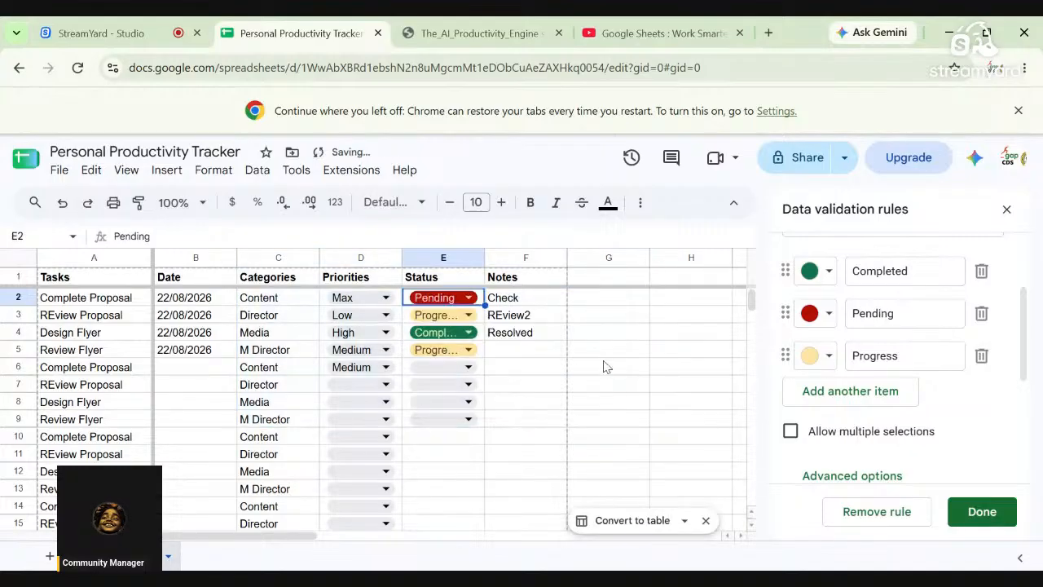
{"action": "left_click", "coordinate": [607, 355]}
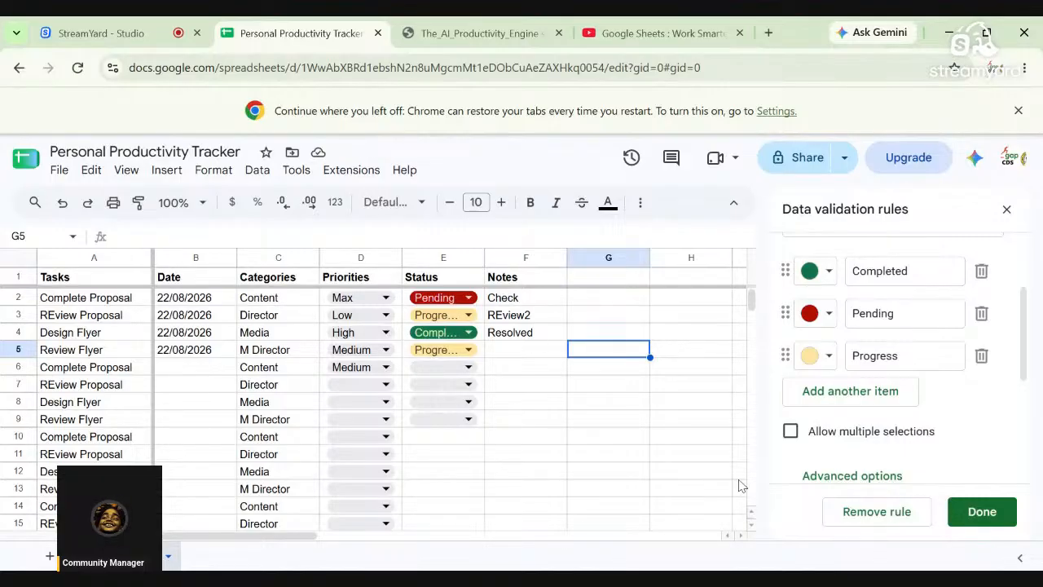
- Read the PDF guide's Sort vs. Filter page on sorting a range and creating a filter, and return to the tracker
{"action": "left_click", "coordinate": [481, 33]}
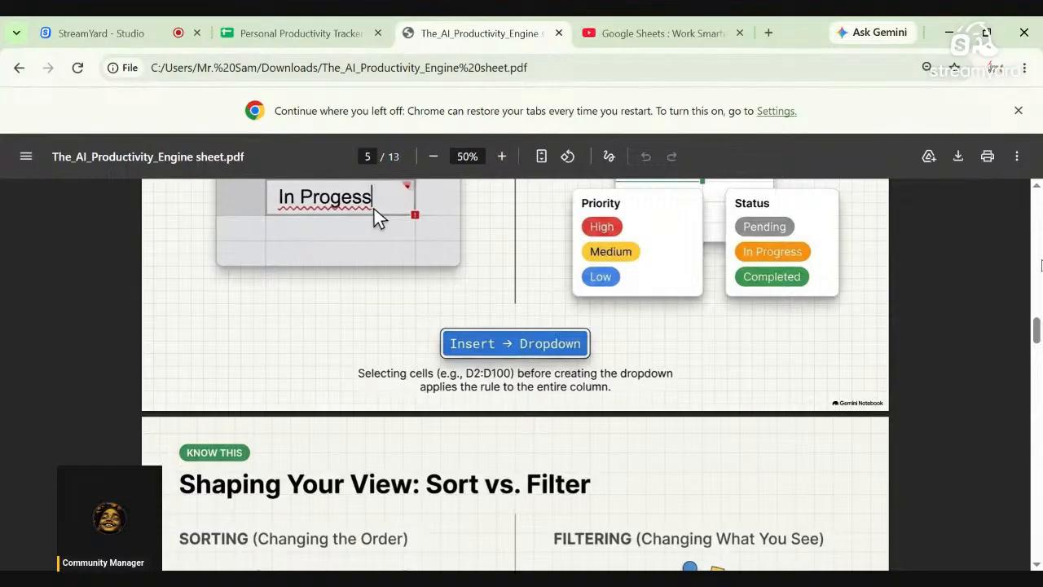
{"action": "scroll", "coordinate": [374, 209], "scroll_direction": "down", "scroll_amount": 5}
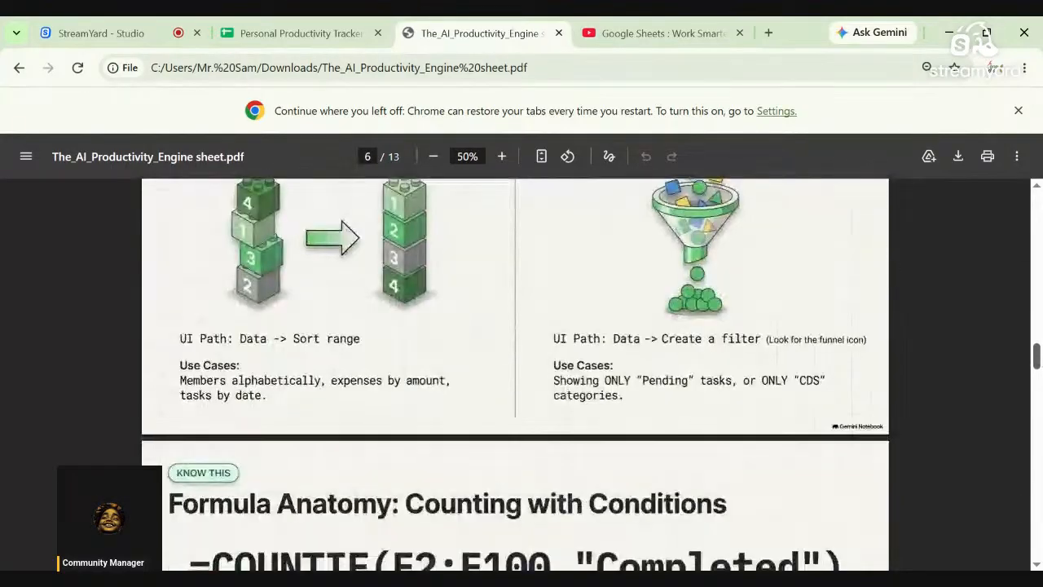
{"action": "scroll", "coordinate": [372, 186], "scroll_direction": "up", "scroll_amount": 5}
{"action": "scroll", "coordinate": [372, 186], "scroll_direction": "down", "scroll_amount": 3}
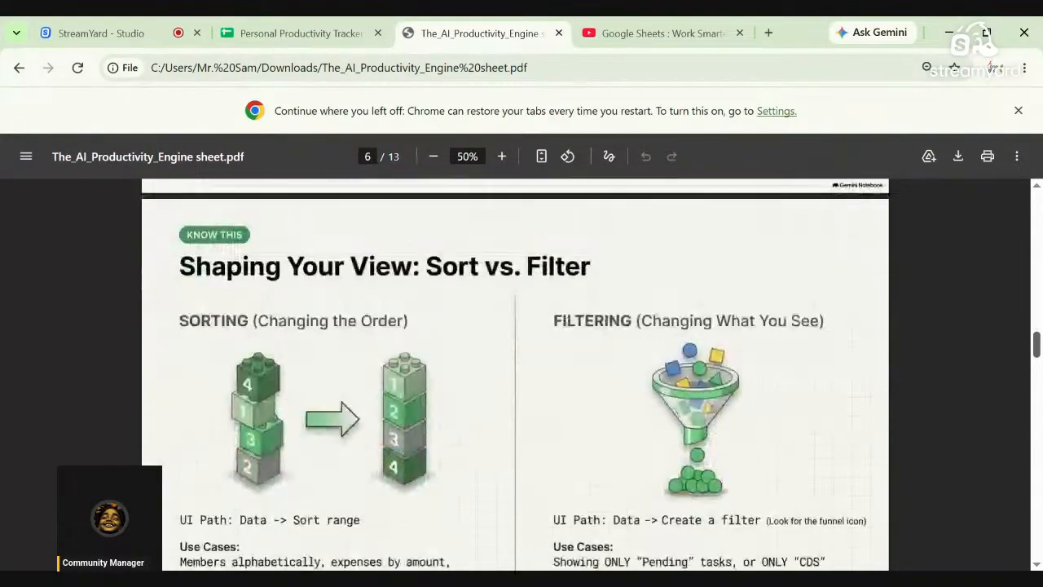
{"action": "scroll", "coordinate": [515, 374], "scroll_direction": "down", "scroll_amount": 1}
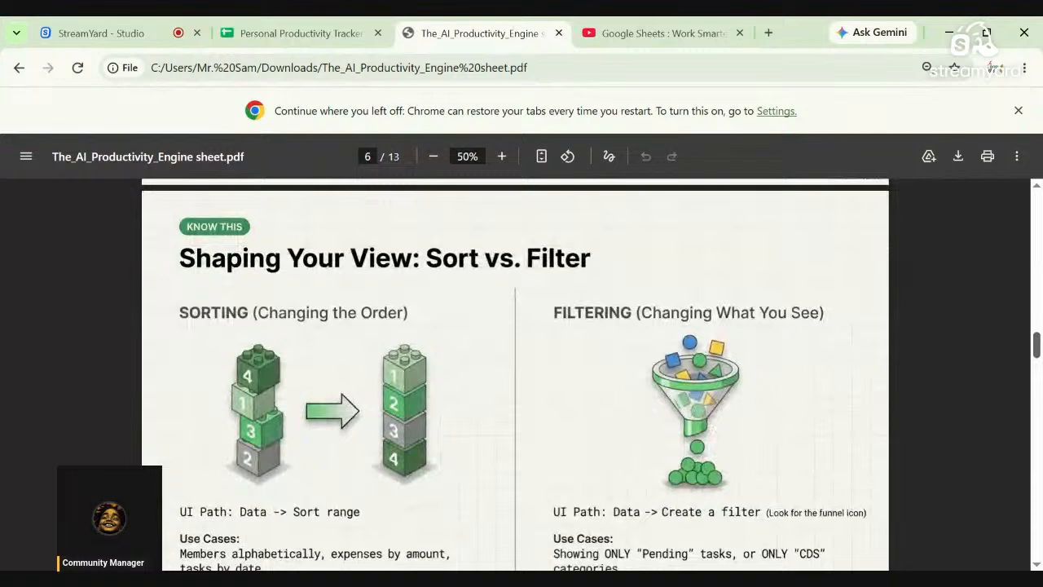
{"action": "scroll", "coordinate": [515, 374], "scroll_direction": "down", "scroll_amount": 1}
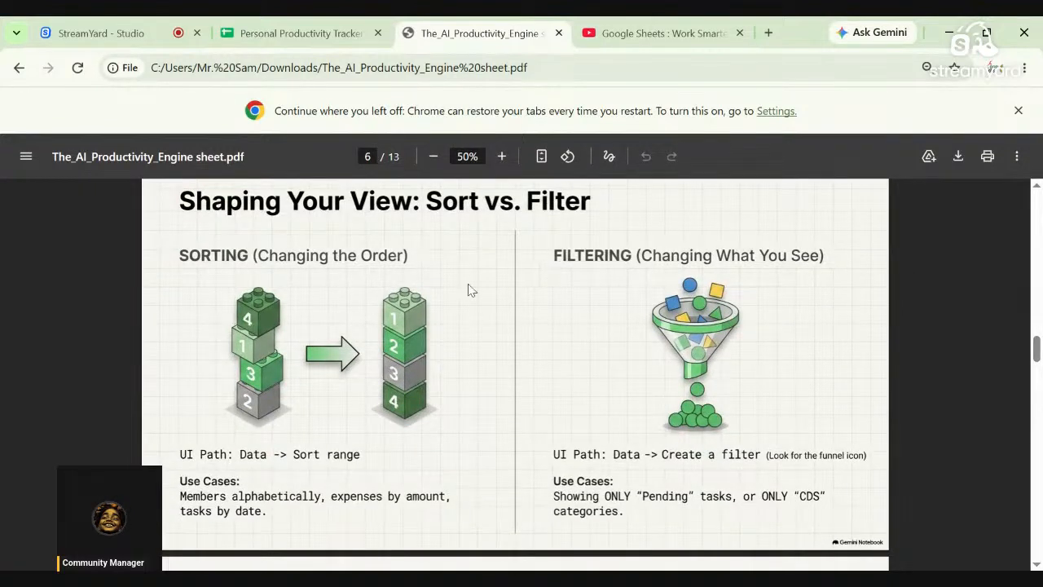
{"action": "left_click", "coordinate": [282, 33]}
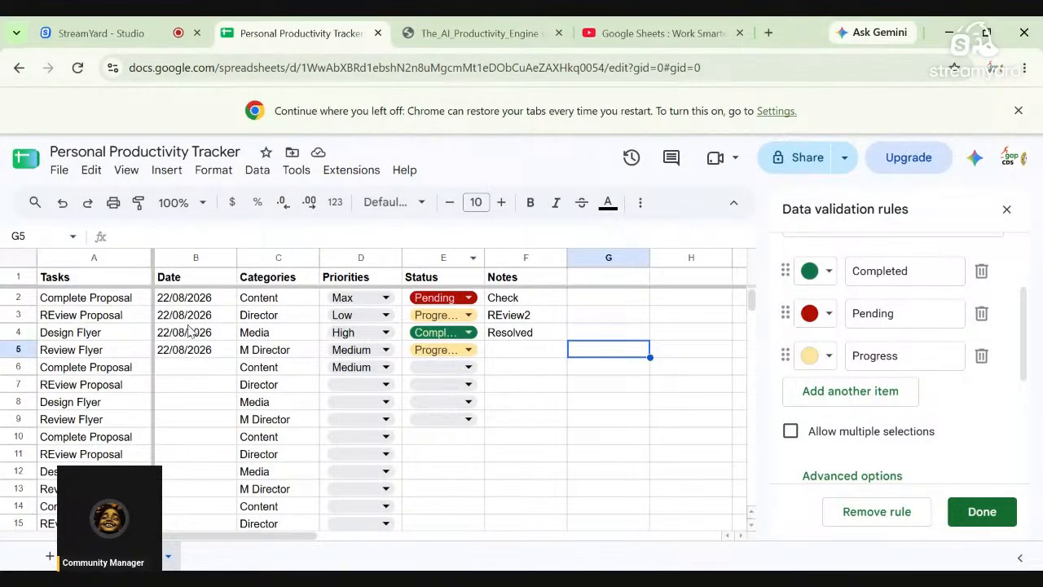
{"action": "left_click", "coordinate": [261, 259]}
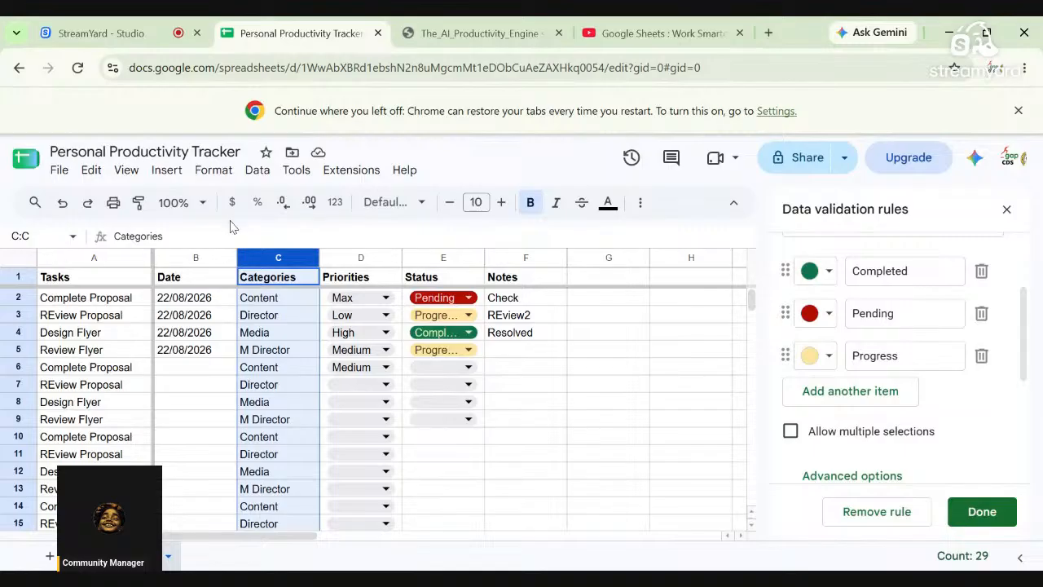
{"action": "right_click", "coordinate": [278, 281]}
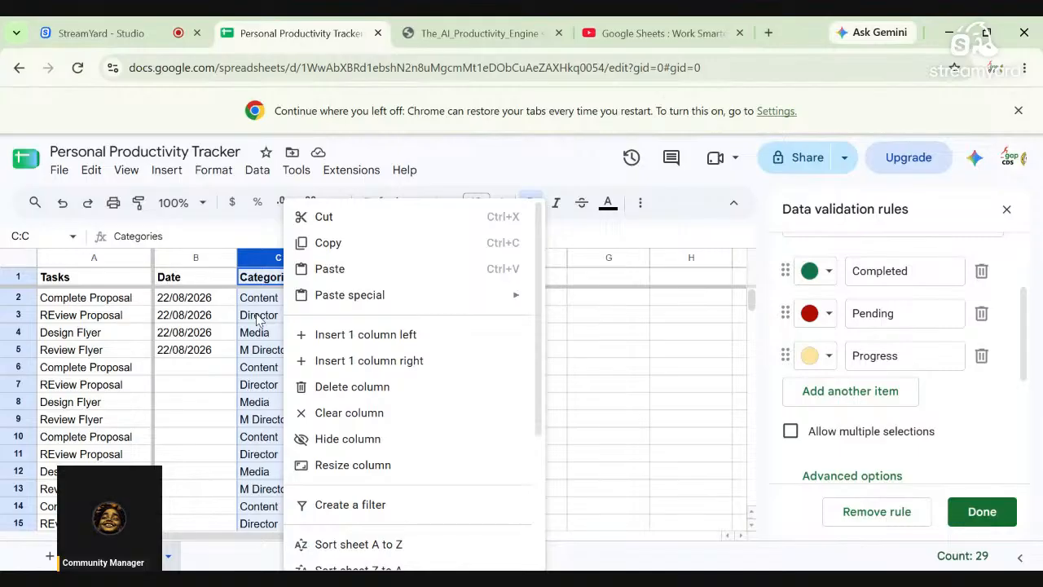
{"action": "left_click_drag", "start_coordinate": [203, 387], "coordinate": [93, 385]}
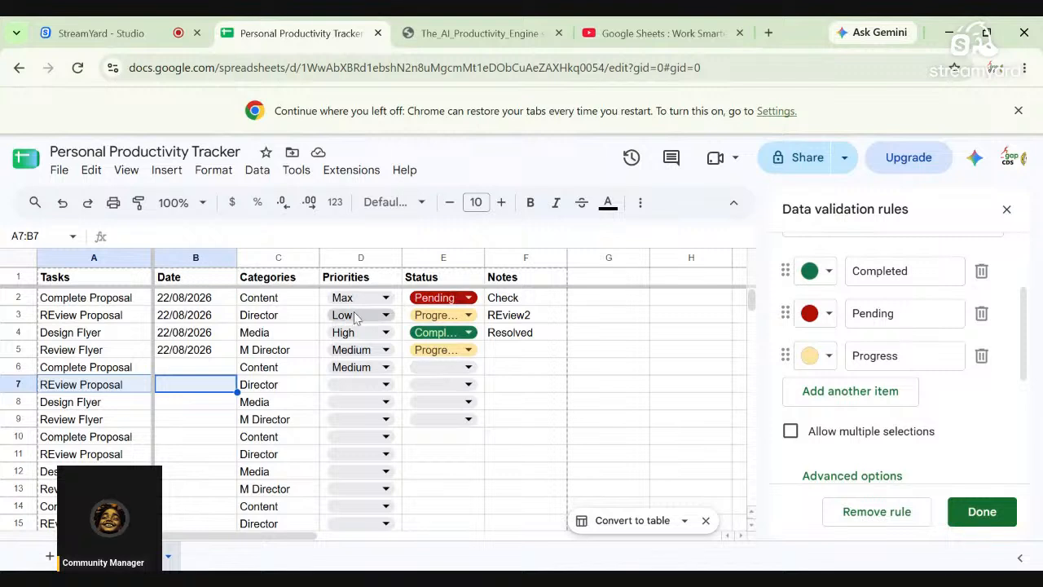
- Sort the whole sheet A to Z by the Categories column
{"action": "left_click", "coordinate": [276, 259]}
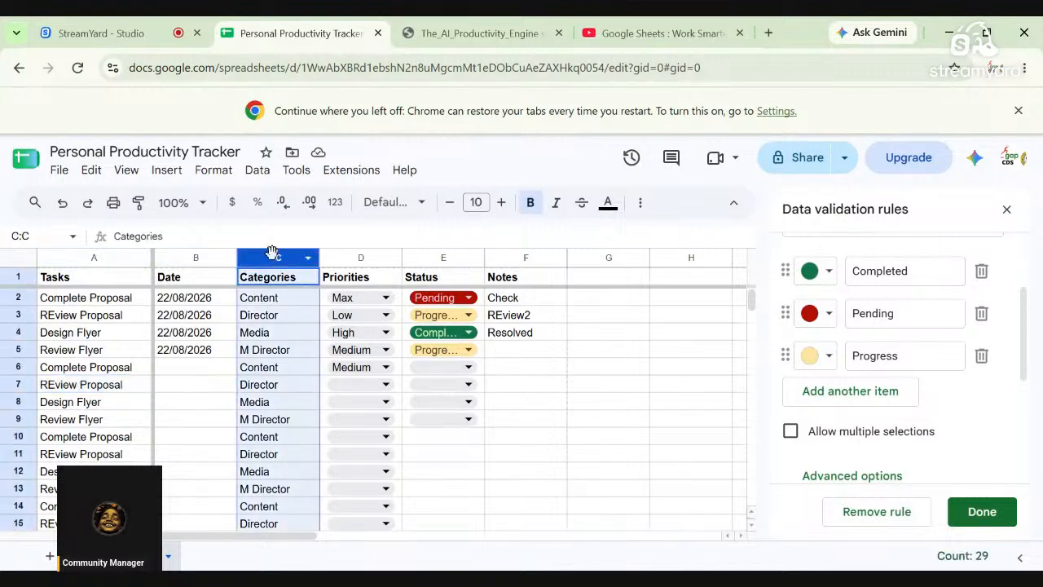
{"action": "right_click", "coordinate": [271, 352]}
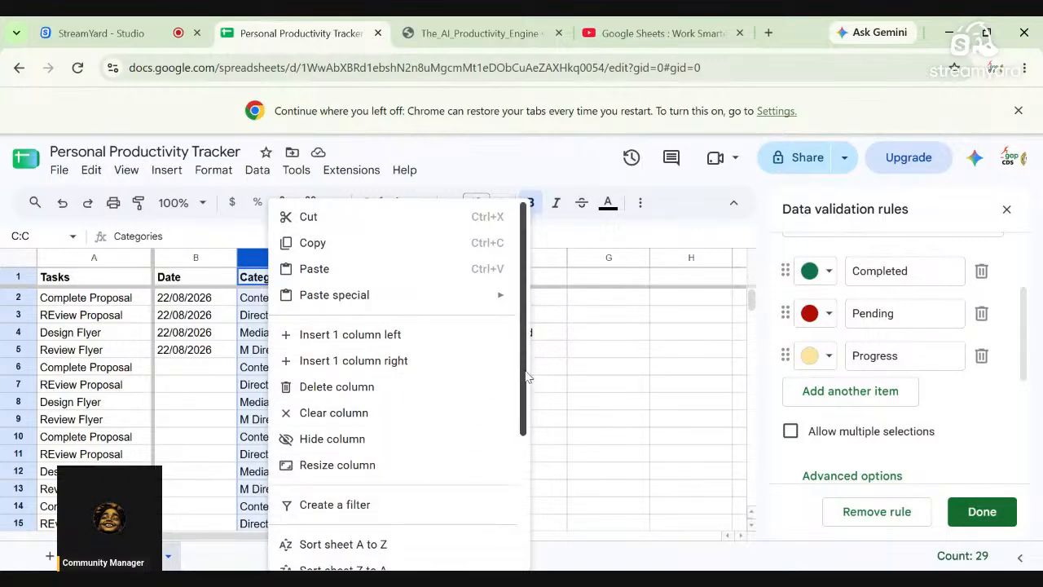
{"action": "left_click_drag", "start_coordinate": [527, 377], "coordinate": [538, 517]}
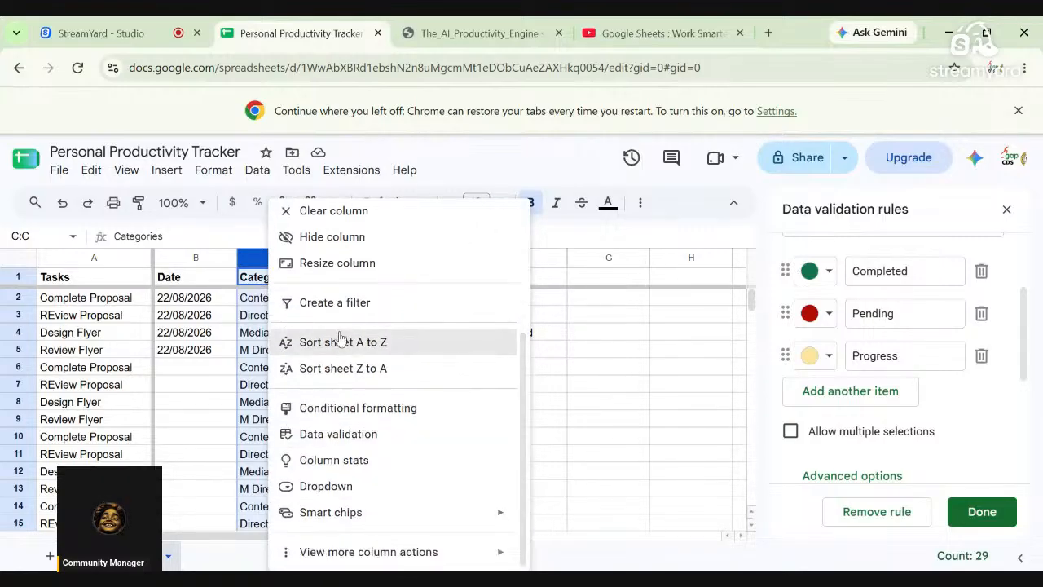
{"action": "left_click", "coordinate": [341, 342]}
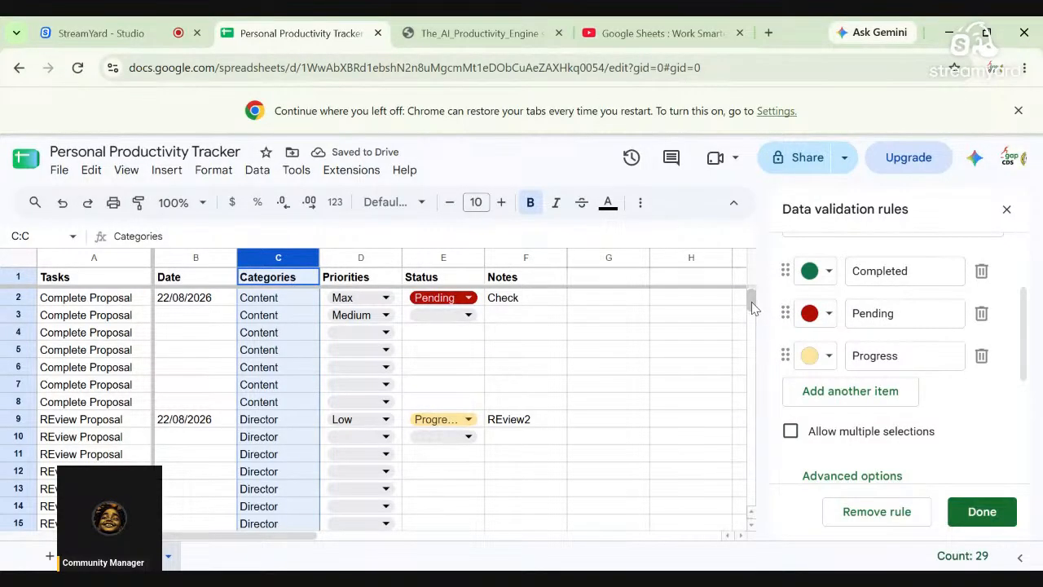
{"action": "left_click_drag", "start_coordinate": [751, 303], "coordinate": [758, 303]}
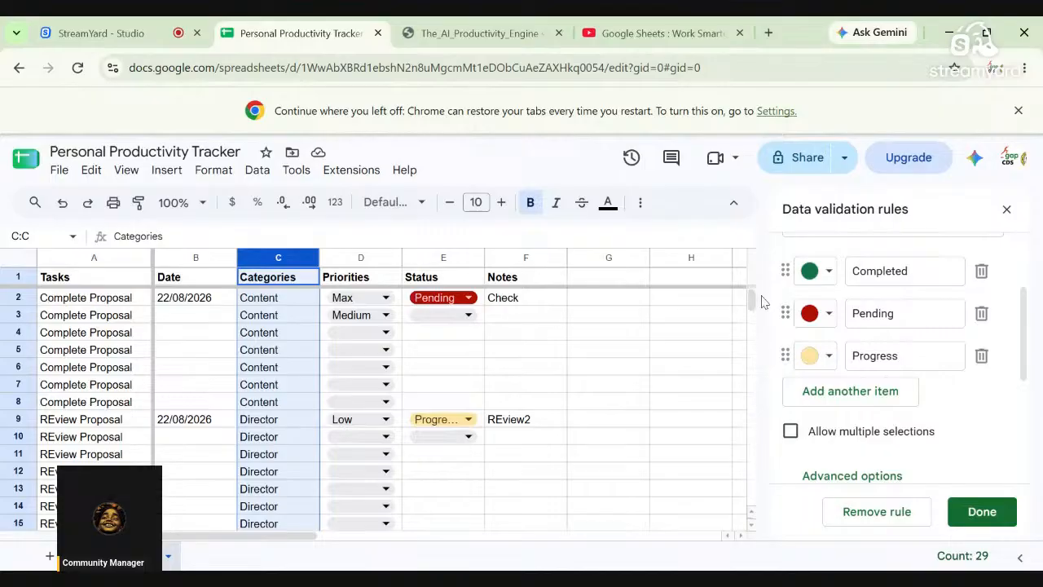
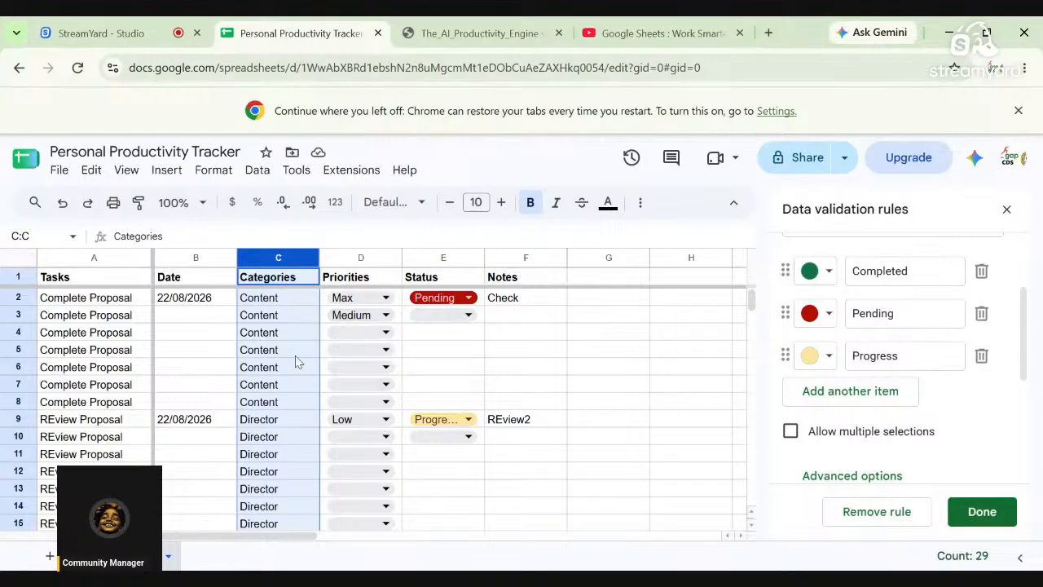
- Set the priorities of the Content tasks to Low in D4, Medium in D5 and Max in D6
{"action": "left_click", "coordinate": [386, 332]}
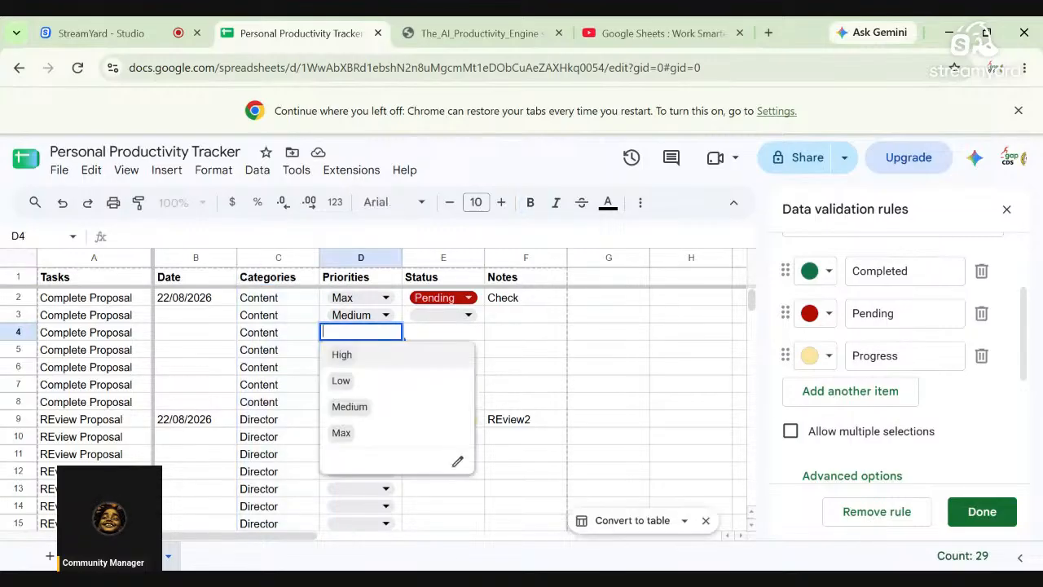
{"action": "left_click", "coordinate": [365, 385]}
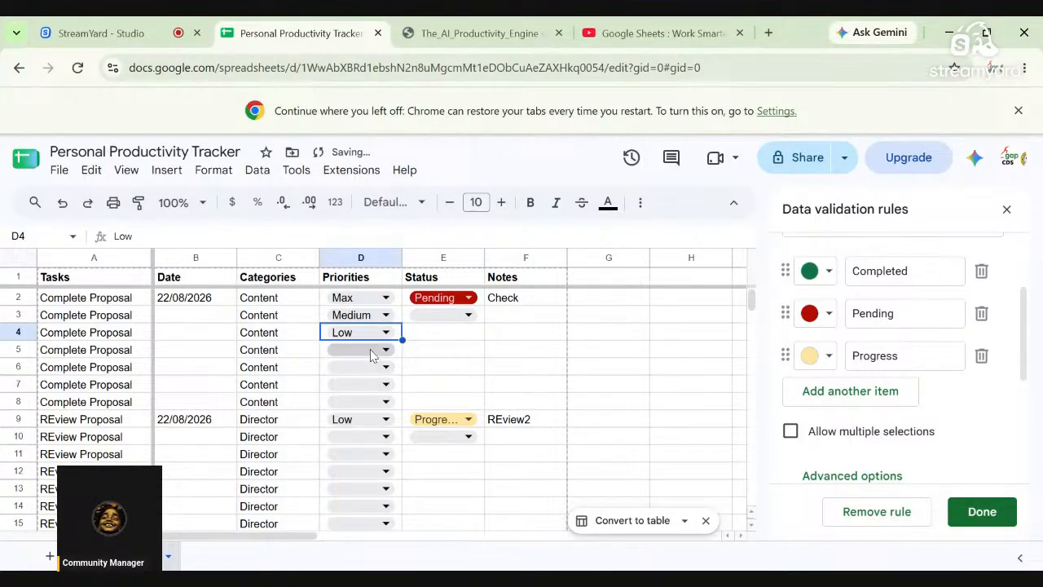
{"action": "left_click_drag", "start_coordinate": [375, 351], "coordinate": [368, 408]}
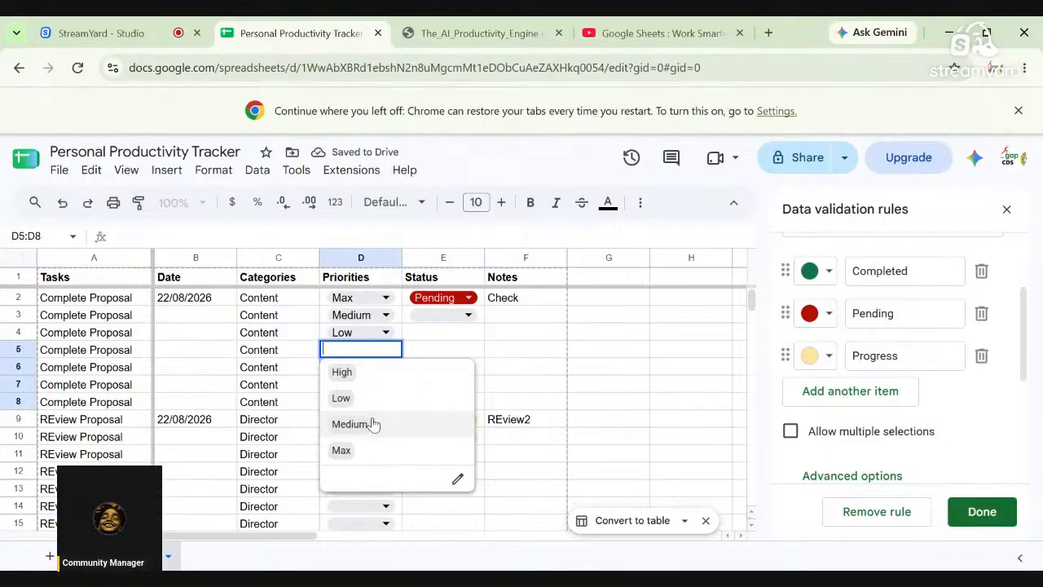
{"action": "left_click", "coordinate": [371, 424]}
{"action": "left_click", "coordinate": [365, 373]}
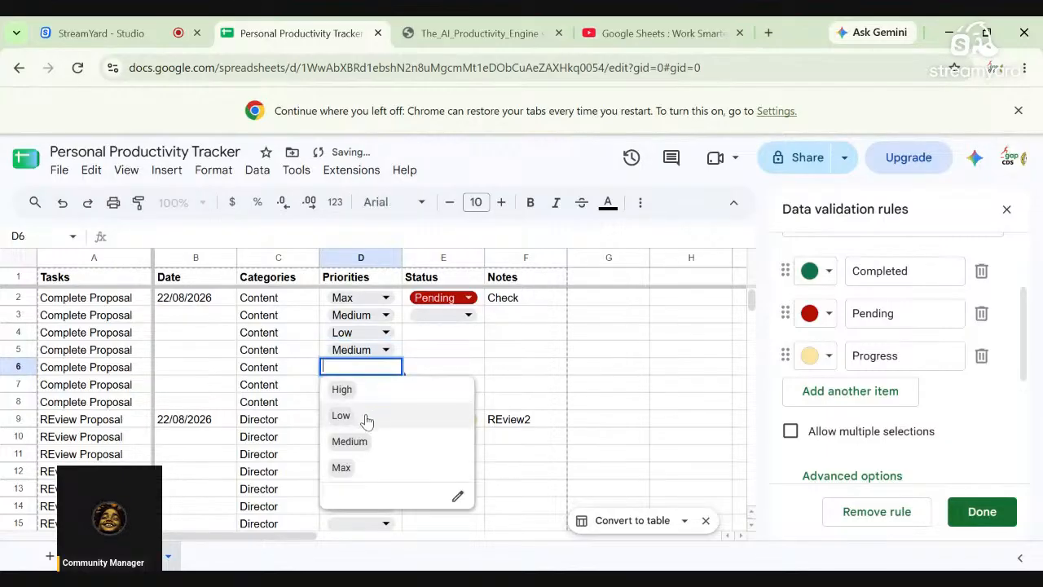
{"action": "left_click", "coordinate": [360, 475]}
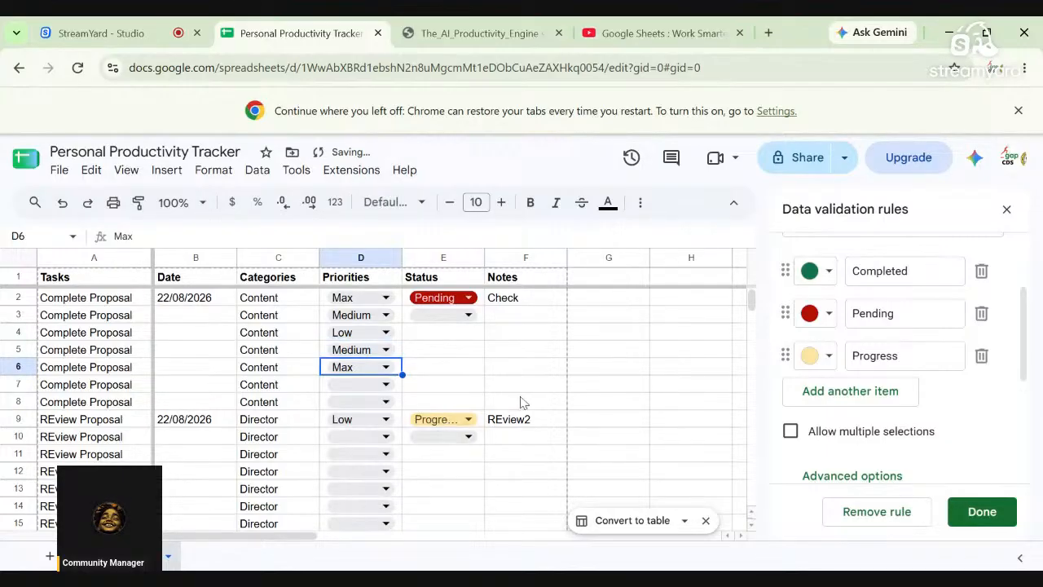
- Set the status of the second Content task in E3 to Completed
{"action": "left_click_drag", "start_coordinate": [519, 388], "coordinate": [460, 317]}
{"action": "left_click", "coordinate": [461, 316]}
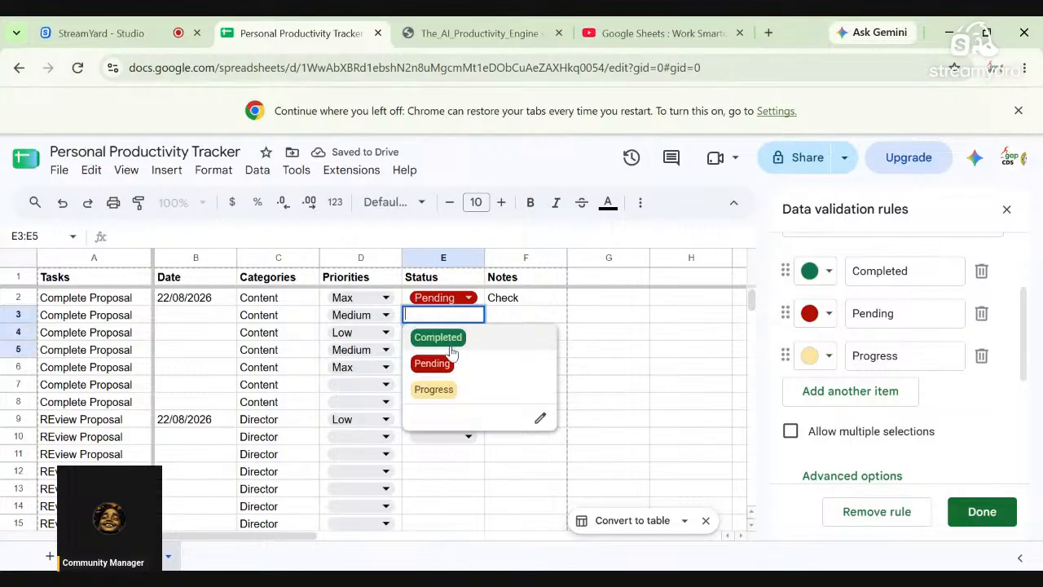
{"action": "left_click", "coordinate": [451, 349]}
{"action": "left_click", "coordinate": [534, 368]}
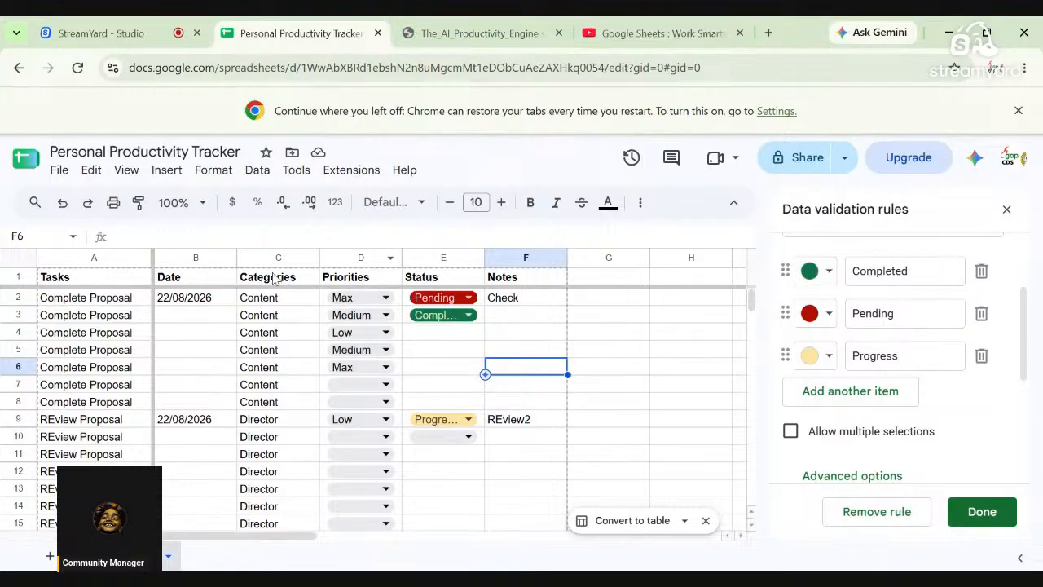
- Undo the E3 status, the priorities entered in D4:D6 and the A to Z sort by Categories
{"action": "key", "text": "ctrl+z"}
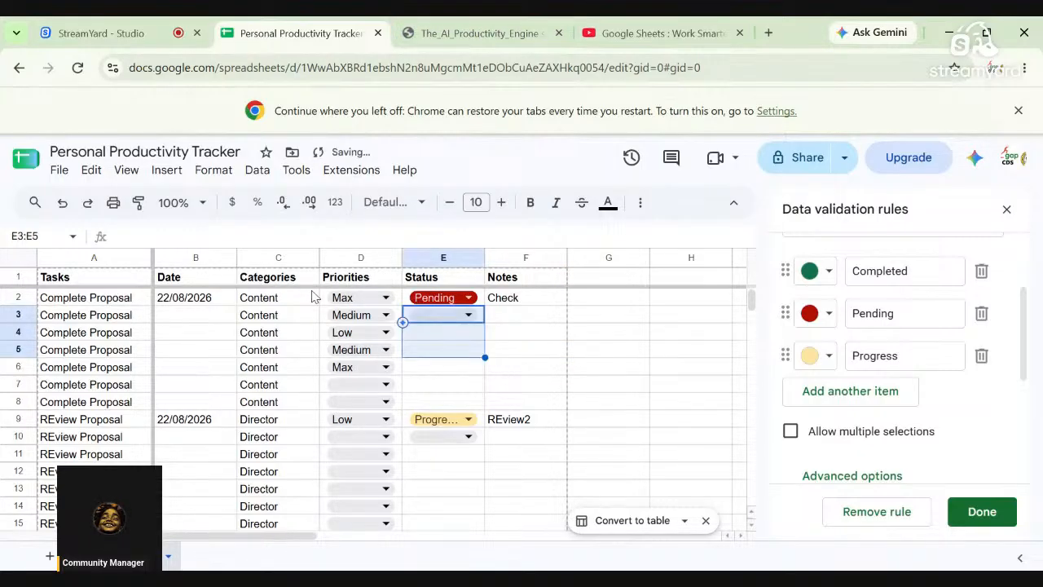
{"action": "key", "text": "ctrl+z"}
{"action": "key", "text": "ctrl+z"}
{"action": "key", "text": "ctrl+z"}
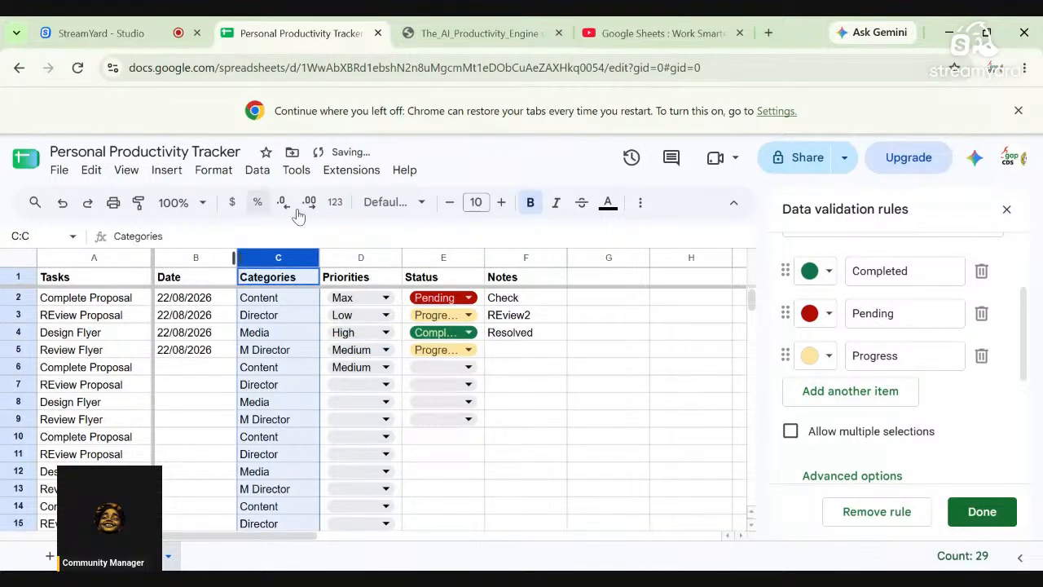
- Open the Categories column's options and bring its filter and sort commands into reach
{"action": "right_click", "coordinate": [278, 258]}
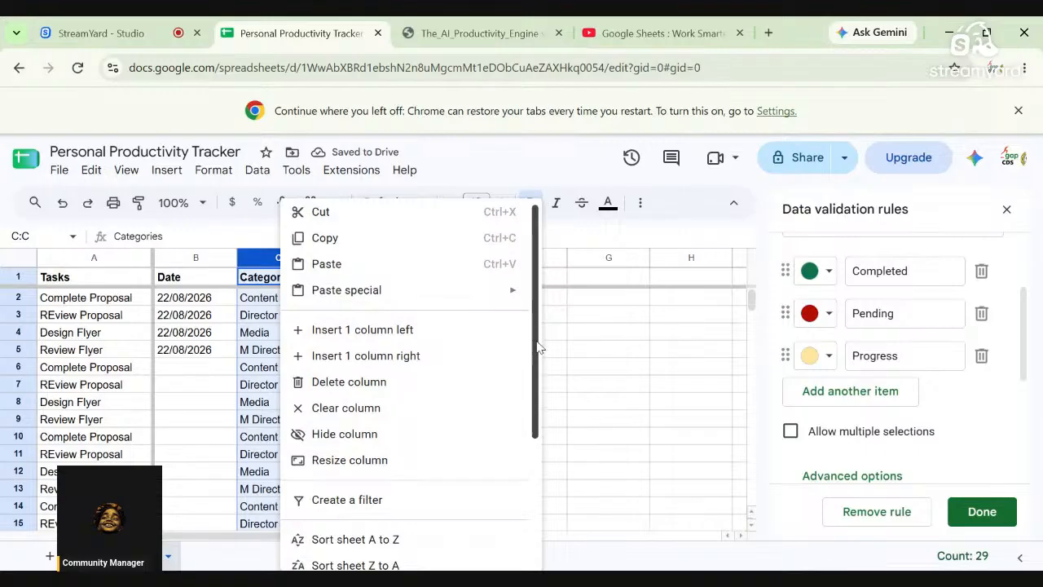
{"action": "left_click_drag", "start_coordinate": [536, 349], "coordinate": [573, 504]}
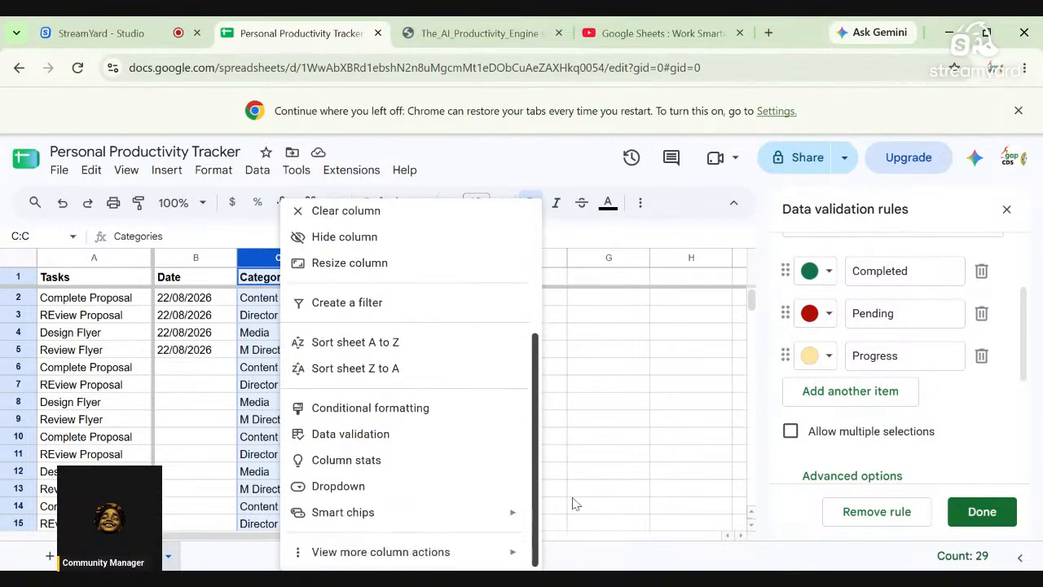
- Create a filter on the Categories column that excludes the (Blanks), Director and M Director values
{"action": "left_click", "coordinate": [370, 300]}
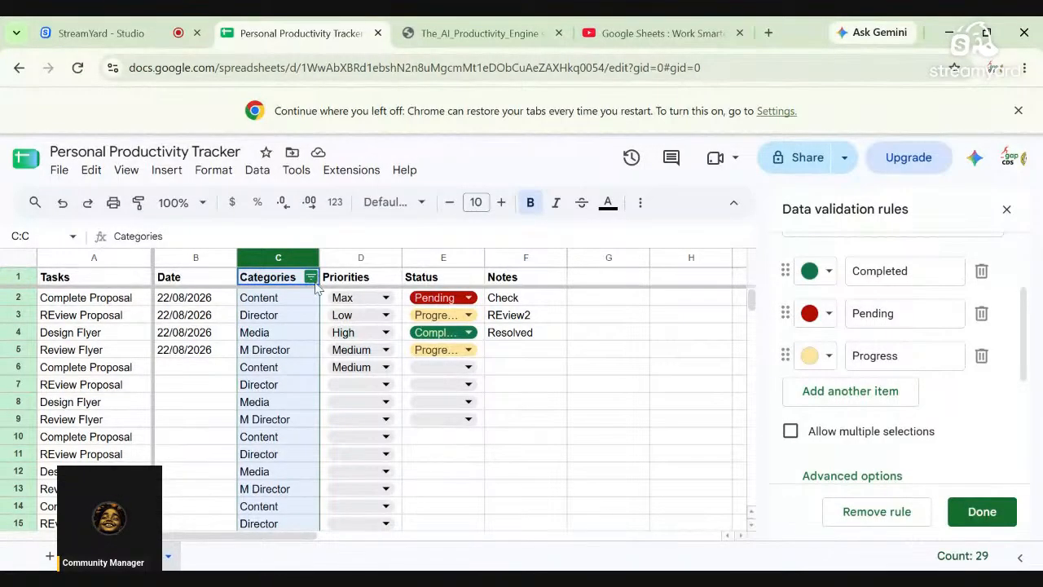
{"action": "left_click", "coordinate": [310, 278]}
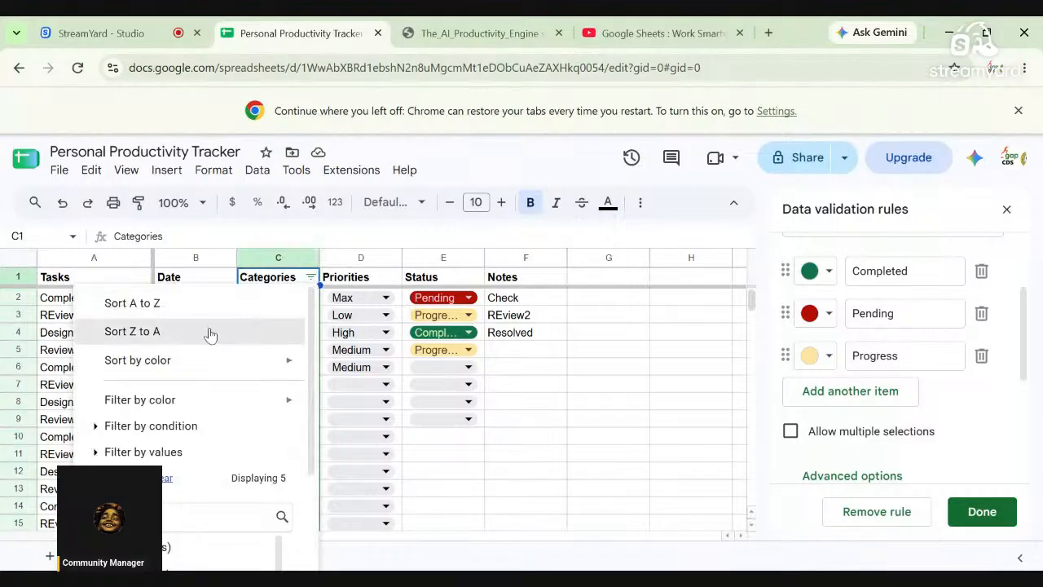
{"action": "mouse_move", "coordinate": [185, 397]}
{"action": "mouse_move", "coordinate": [302, 400]}
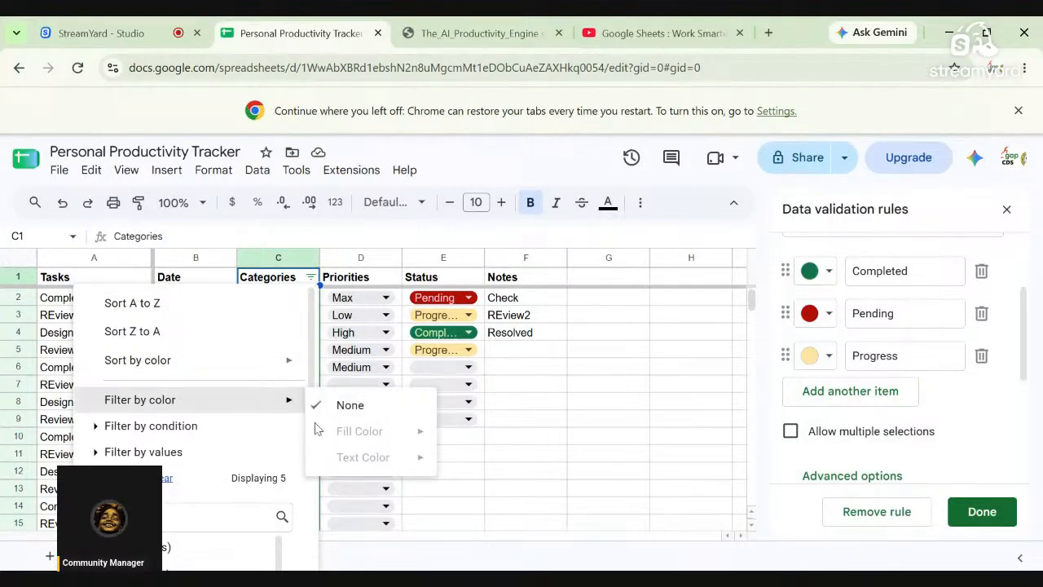
{"action": "scroll", "coordinate": [313, 489], "scroll_direction": "down", "scroll_amount": 2}
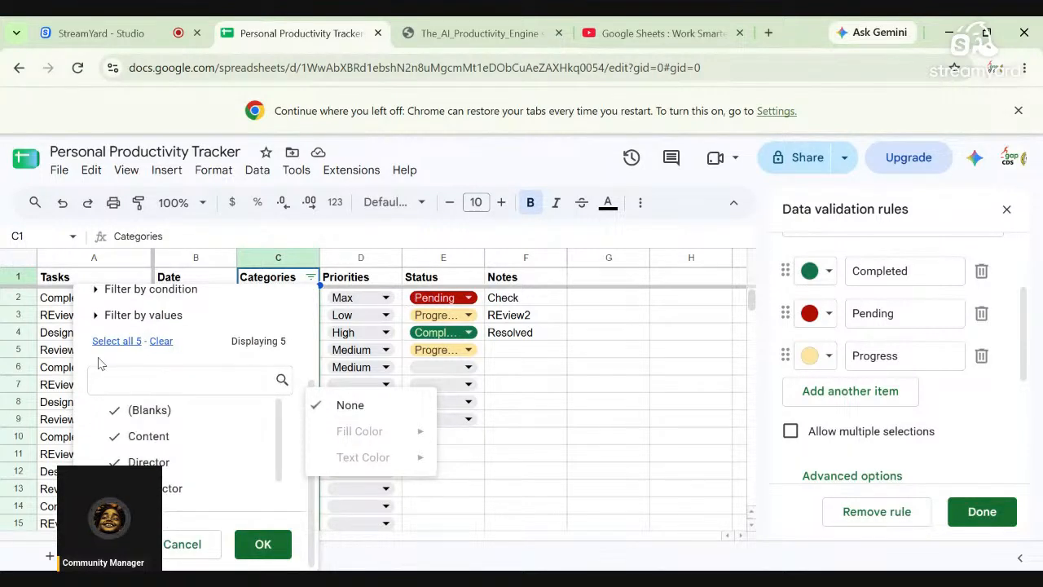
{"action": "left_click", "coordinate": [146, 464]}
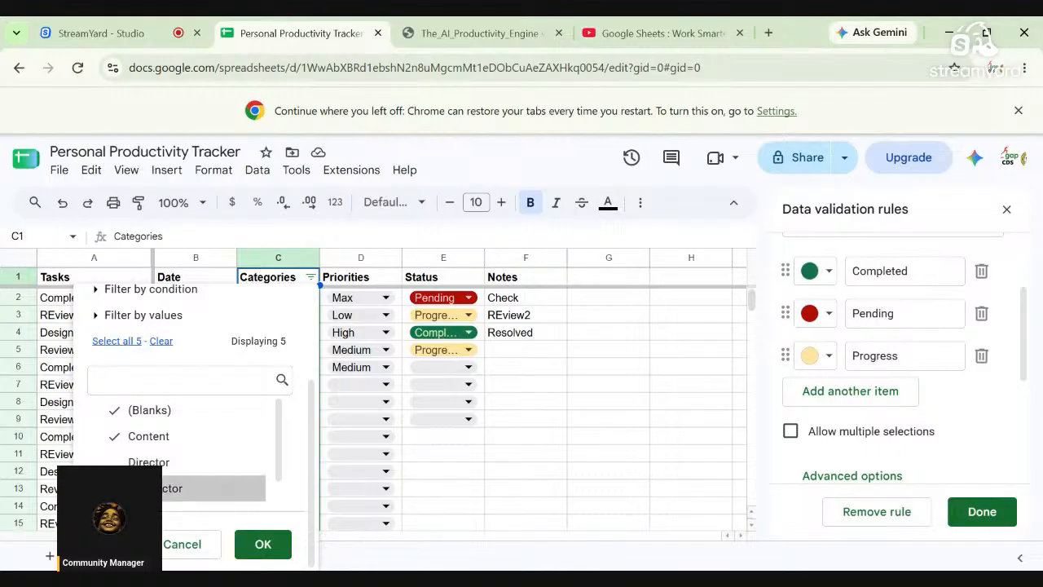
{"action": "left_click", "coordinate": [155, 413]}
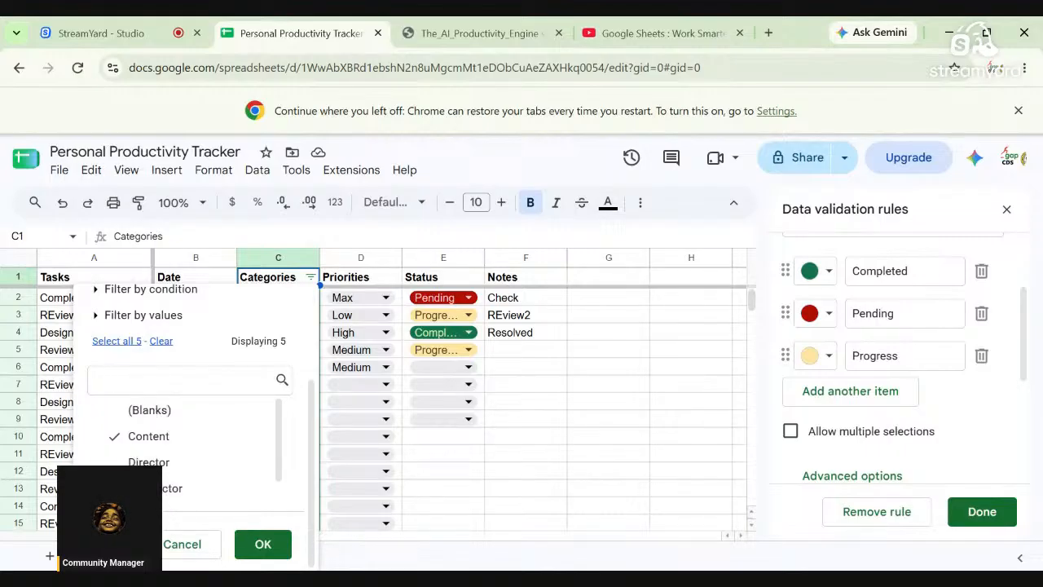
{"action": "left_click", "coordinate": [263, 545]}
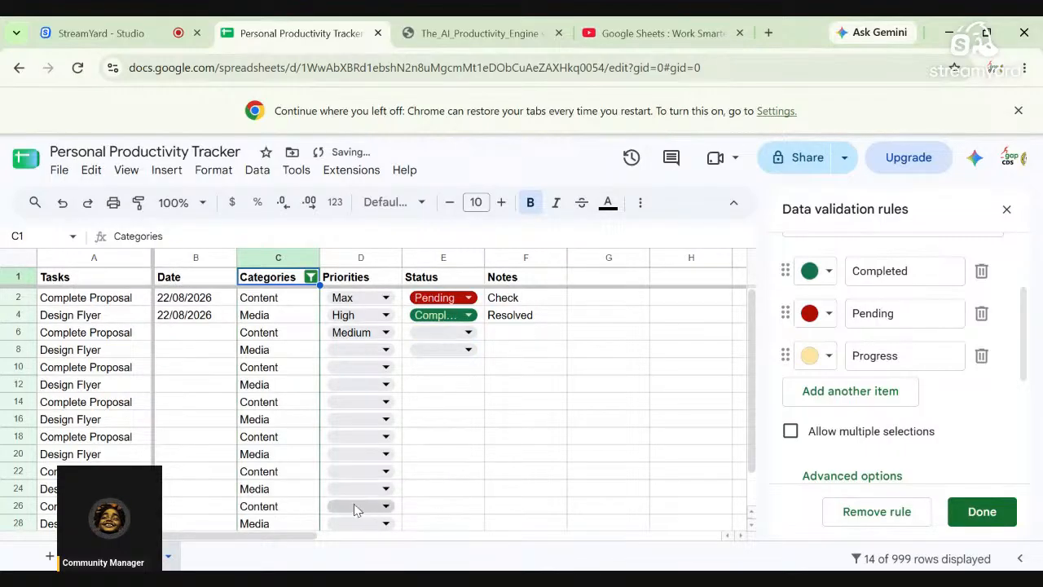
- Remove Media from the Categories filter so that only the Content rows are displayed
{"action": "left_click", "coordinate": [311, 278]}
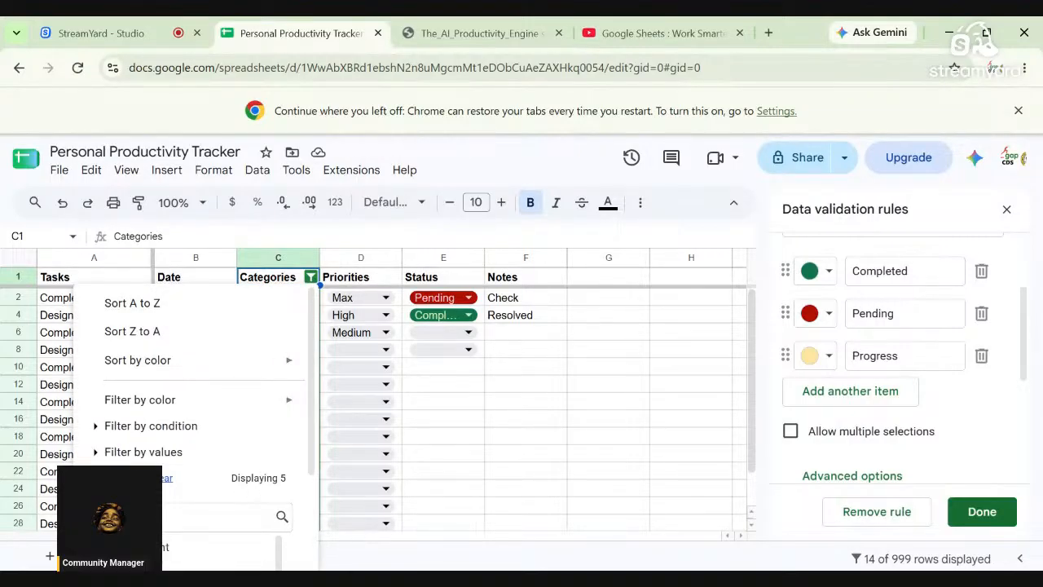
{"action": "left_click", "coordinate": [461, 463]}
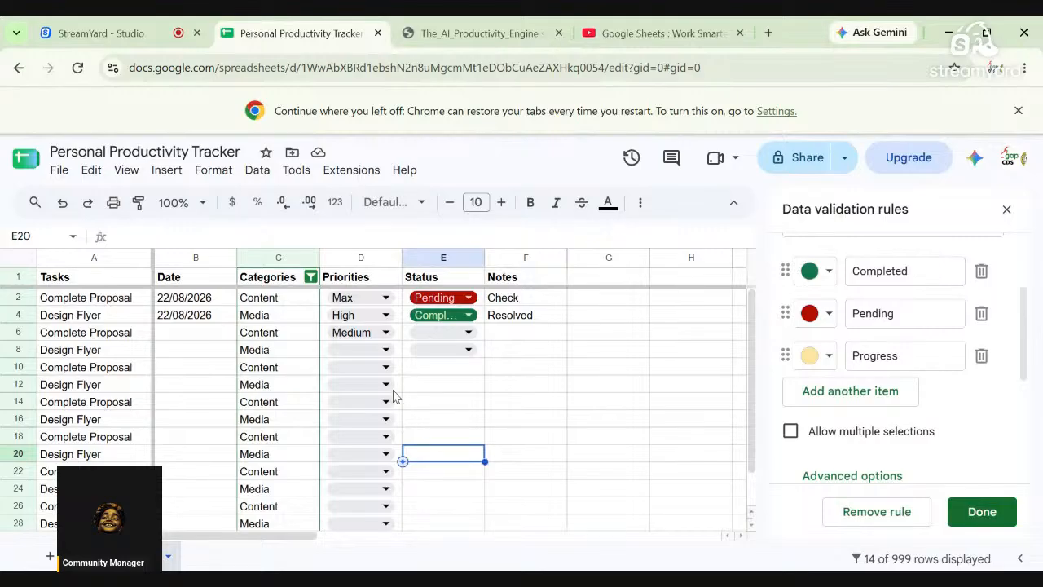
{"action": "left_click", "coordinate": [310, 278]}
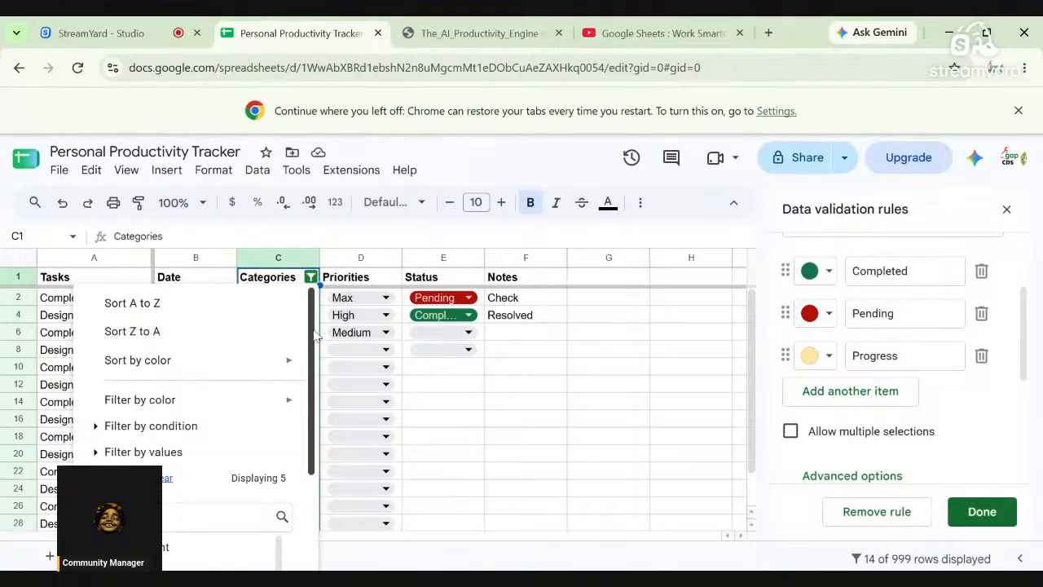
{"action": "scroll", "coordinate": [313, 358], "scroll_direction": "down", "scroll_amount": 2}
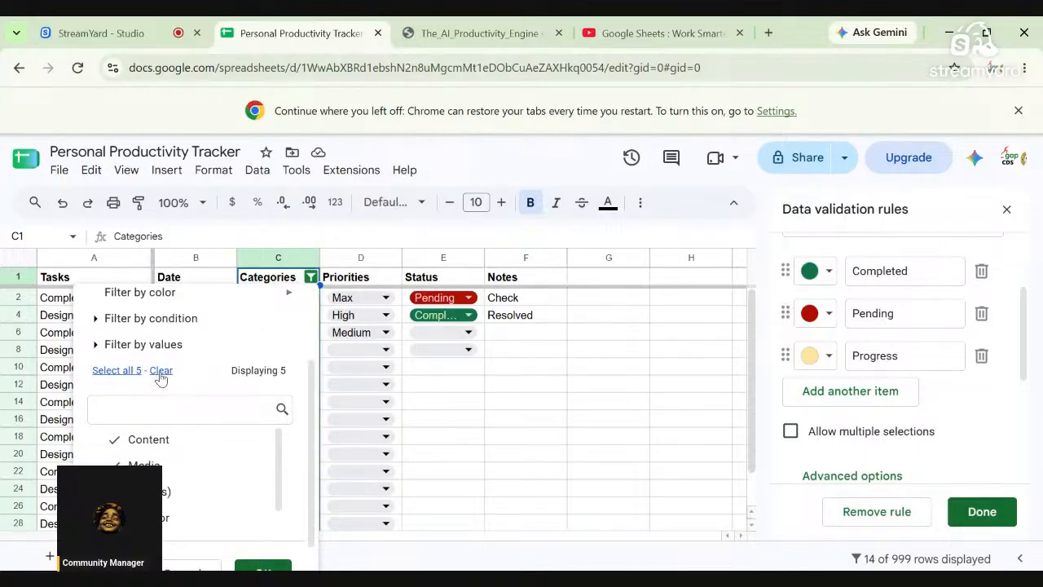
{"action": "left_click", "coordinate": [160, 441]}
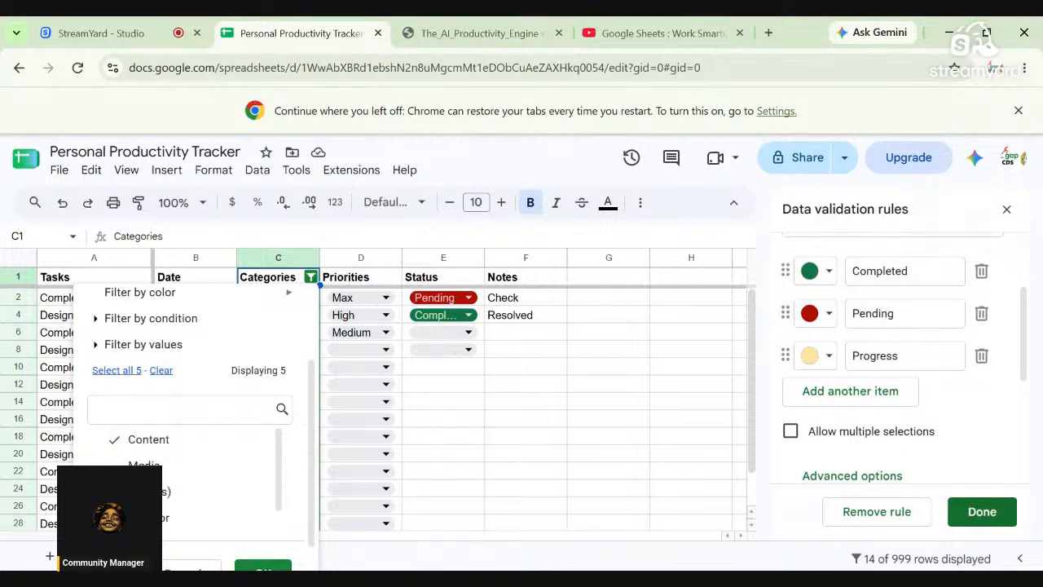
{"action": "left_click", "coordinate": [264, 568]}
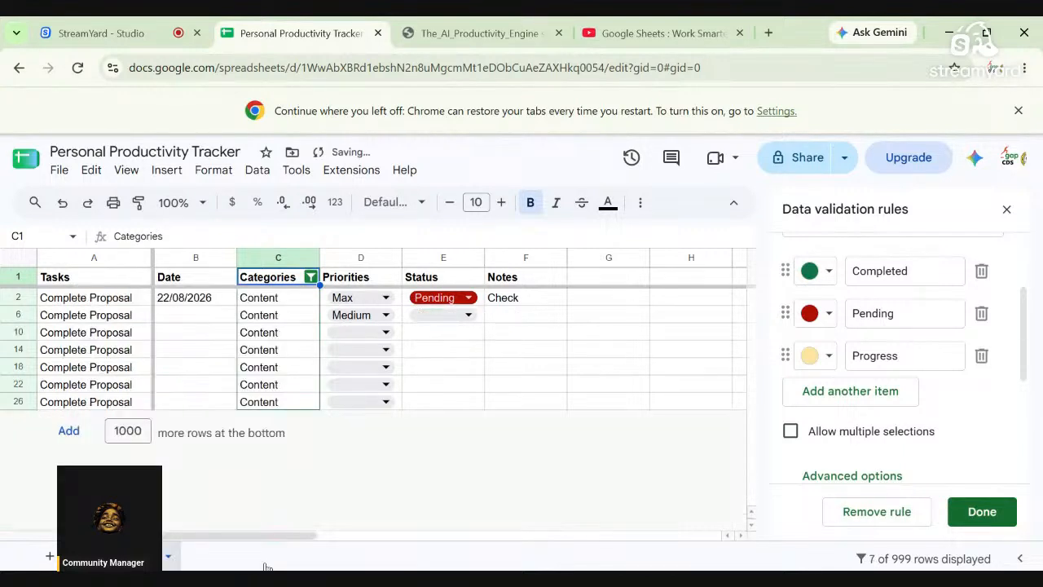
{"action": "left_click", "coordinate": [434, 500]}
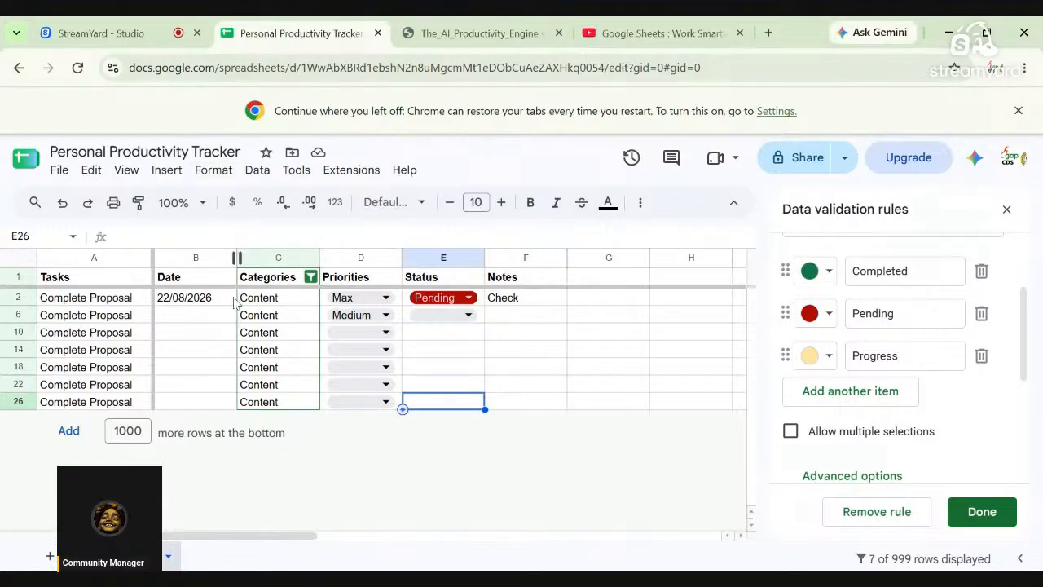
- Switch the Categories filter from Content to Director so that only the Director rows are displayed
{"action": "left_click", "coordinate": [310, 277]}
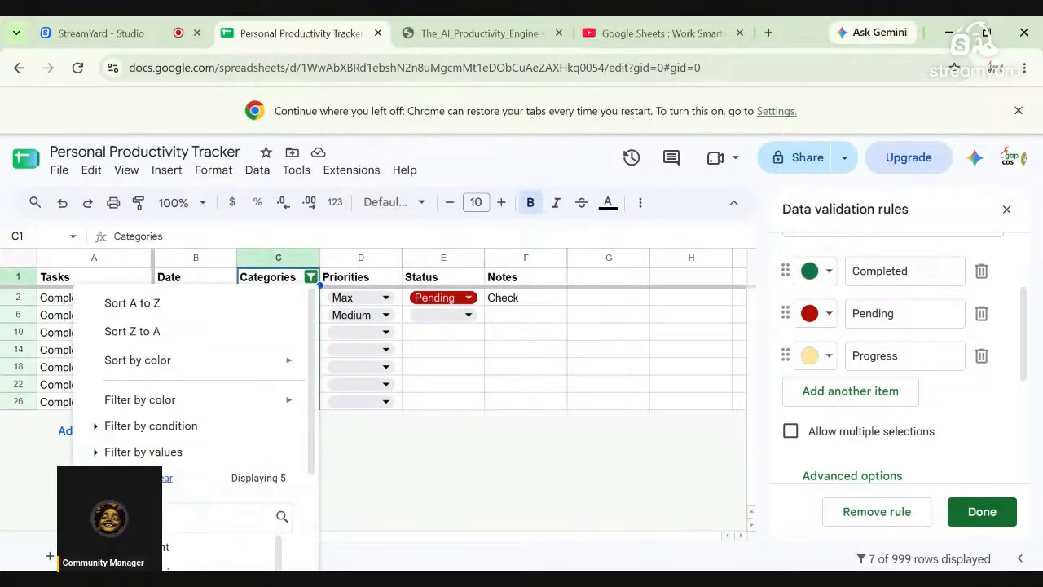
{"action": "left_click_drag", "start_coordinate": [314, 469], "coordinate": [316, 526]}
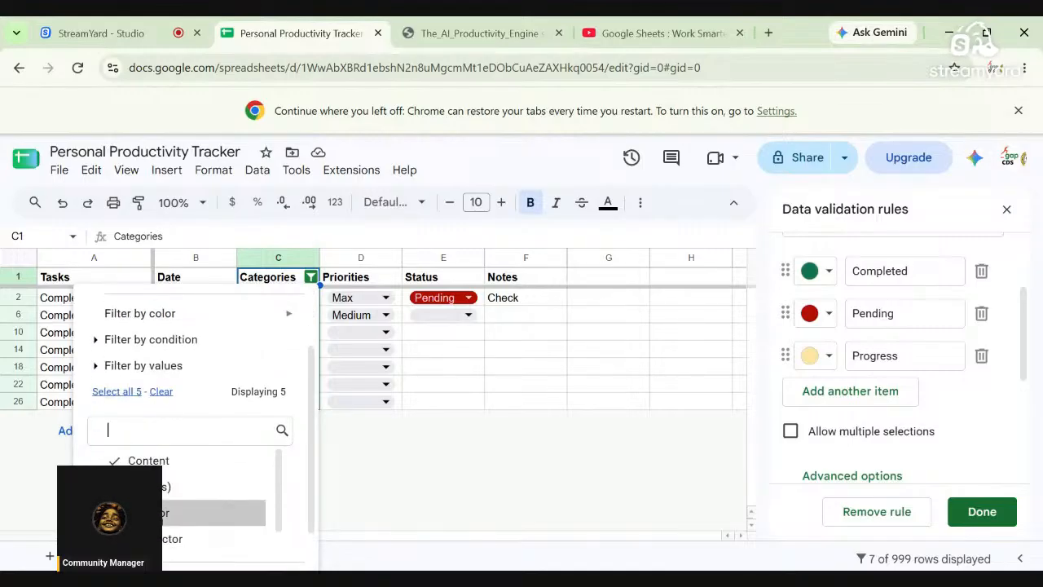
{"action": "left_click", "coordinate": [146, 460]}
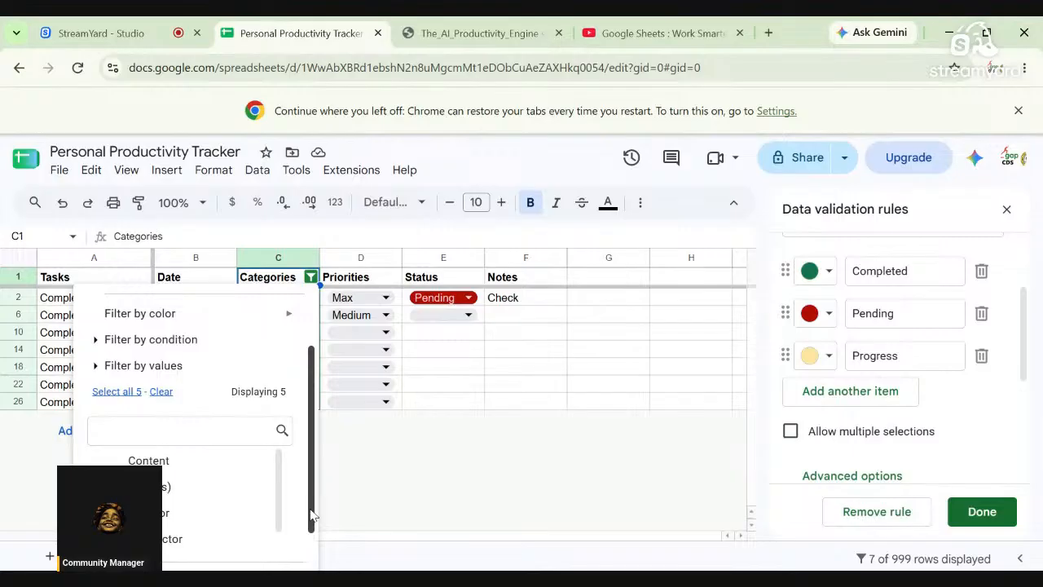
{"action": "scroll", "coordinate": [311, 515], "scroll_direction": "down", "scroll_amount": 2}
{"action": "left_click", "coordinate": [272, 545]}
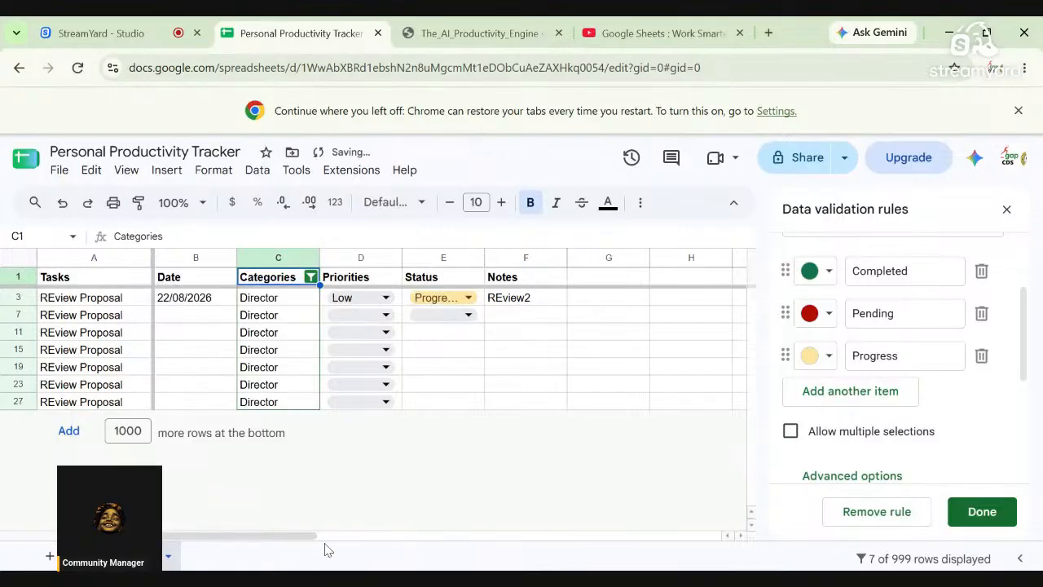
{"action": "left_click", "coordinate": [399, 501]}
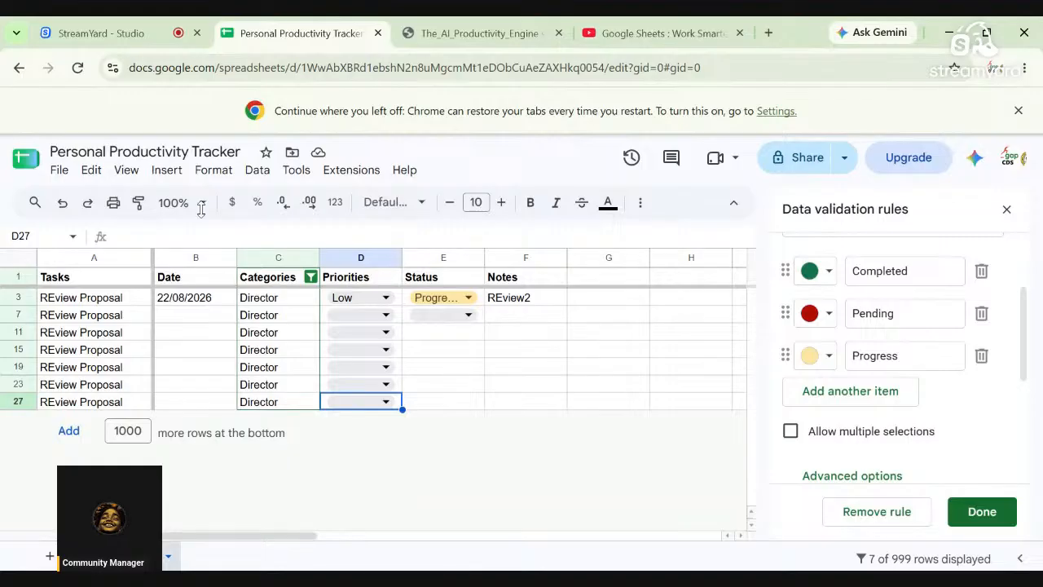
- Switch to the AI Productivity Engine PDF and review the Sort vs. Filter and COUNTIF formula slides
{"action": "left_click", "coordinate": [489, 33]}
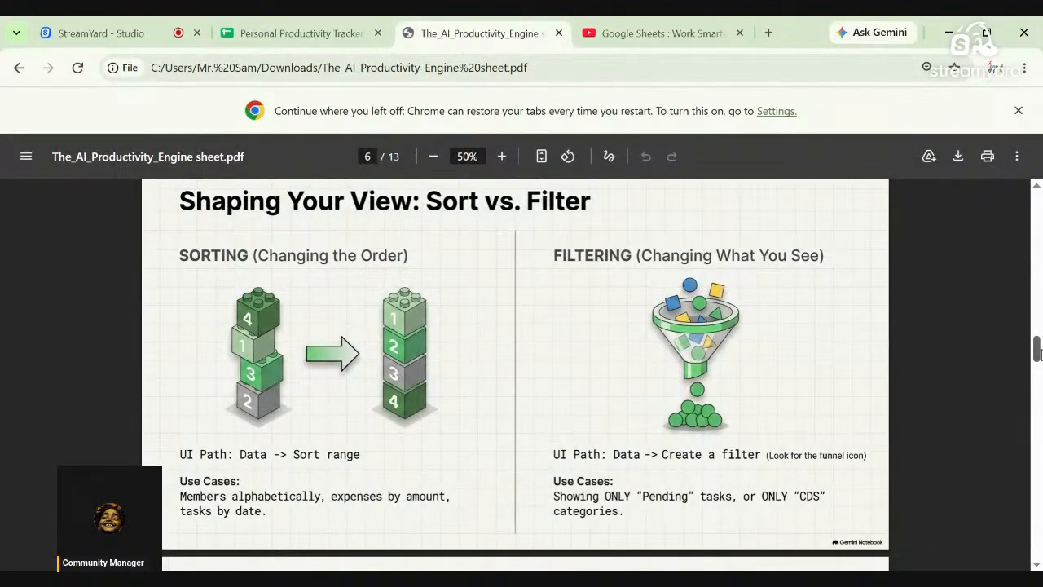
{"action": "mouse_move", "coordinate": [1037, 356]}
{"action": "left_mouse_down"}
{"action": "mouse_move", "coordinate": [1038, 367]}
{"action": "mouse_move", "coordinate": [1039, 359]}
{"action": "left_mouse_up"}
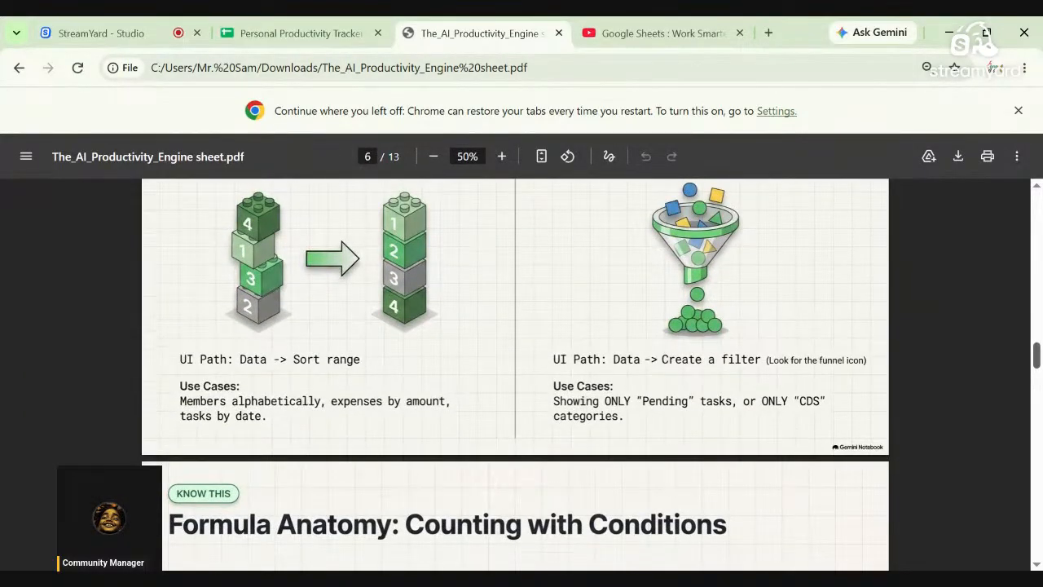
{"action": "left_click_drag", "start_coordinate": [1037, 356], "coordinate": [1037, 359]}
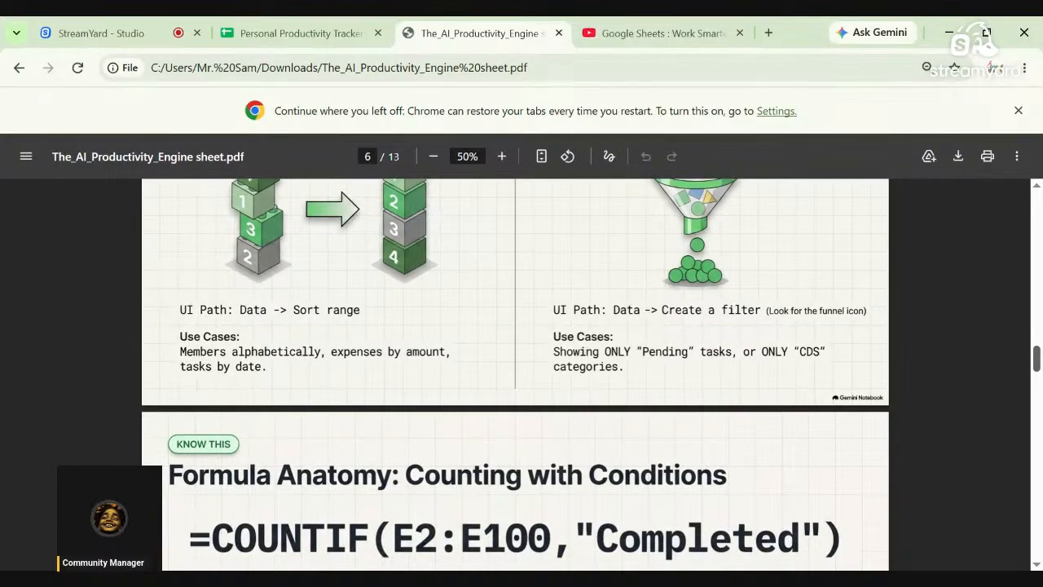
{"action": "left_click_drag", "start_coordinate": [1037, 358], "coordinate": [1037, 372]}
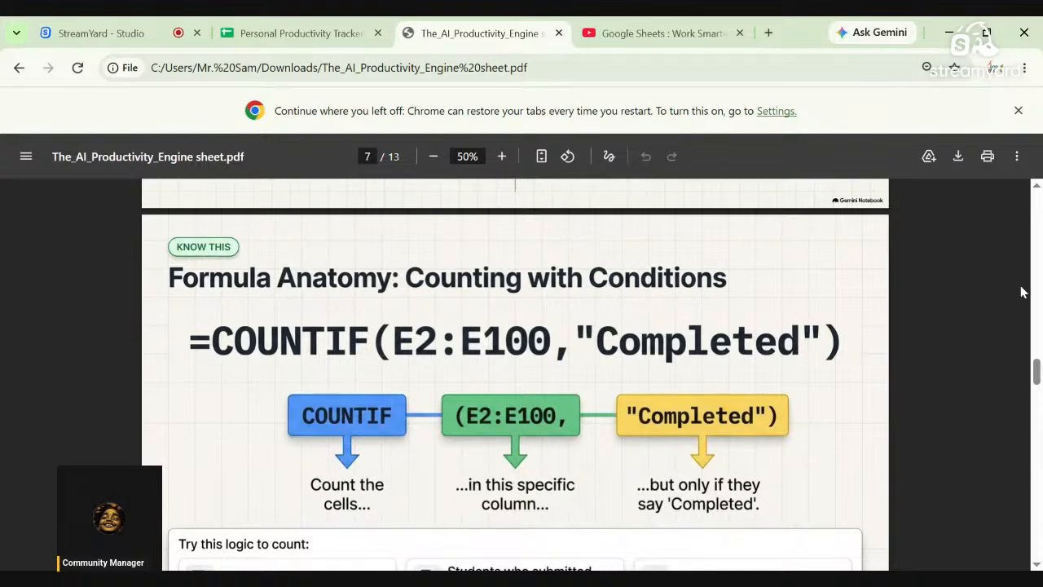
{"action": "left_click_drag", "start_coordinate": [1037, 374], "coordinate": [1039, 385]}
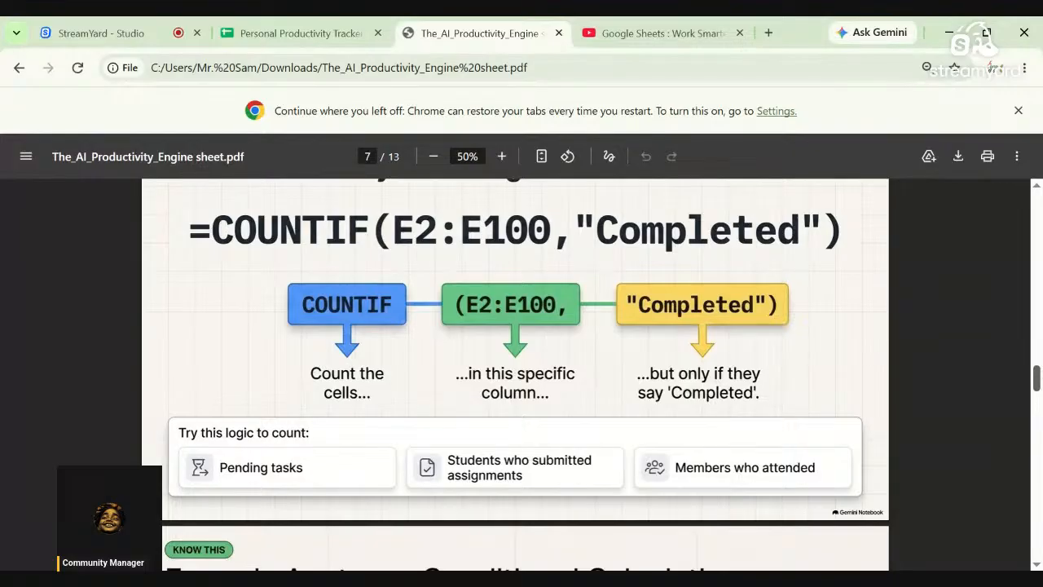
{"action": "scroll", "coordinate": [515, 373], "scroll_direction": "up", "scroll_amount": 2}
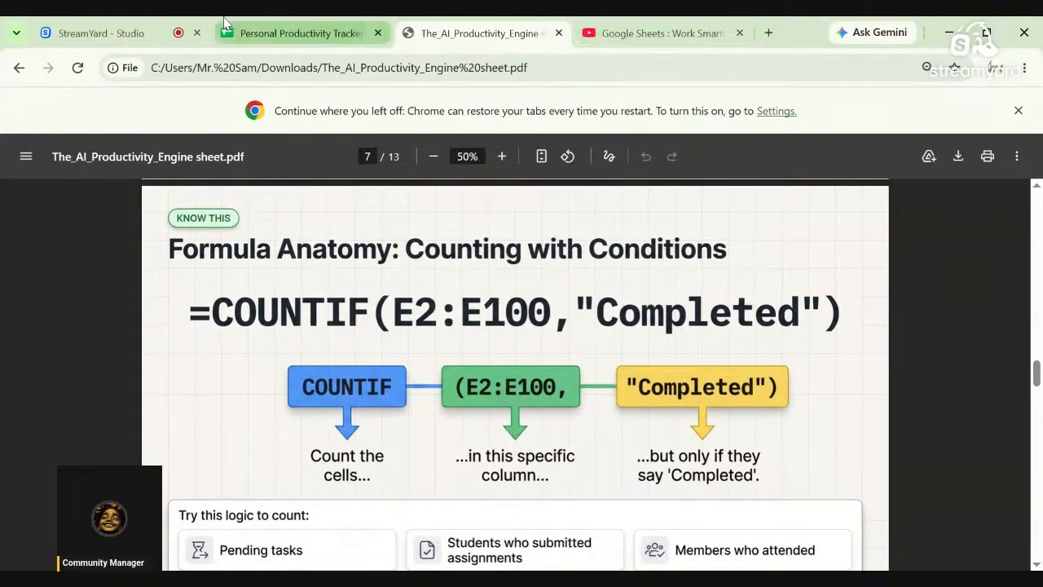
- Return to the Personal Productivity Tracker spreadsheet and undo the last two Categories filter changes
{"action": "left_click", "coordinate": [225, 24]}
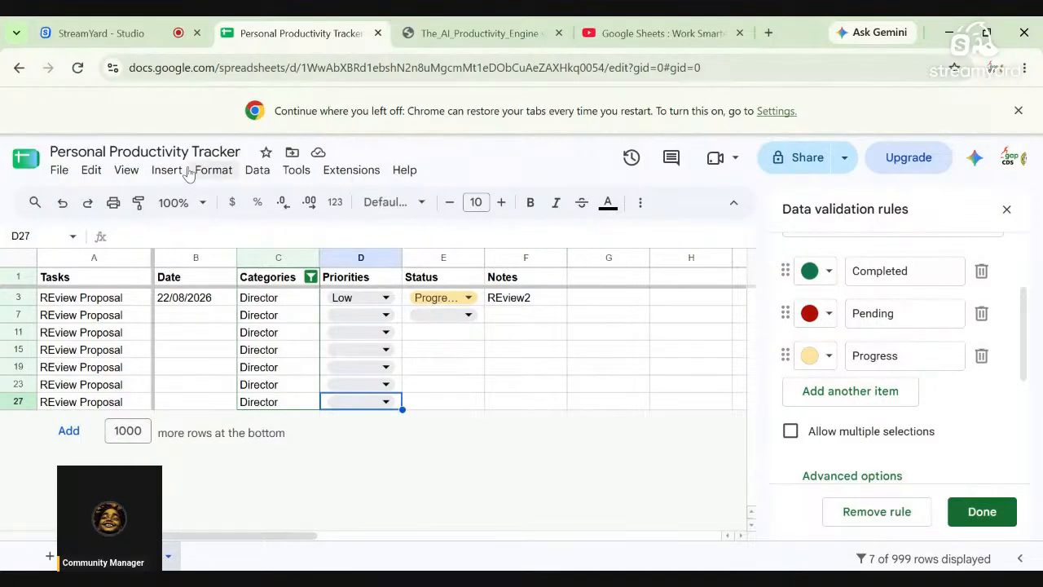
{"action": "key", "text": "ctrl+z"}
{"action": "key", "text": "ctrl+z"}
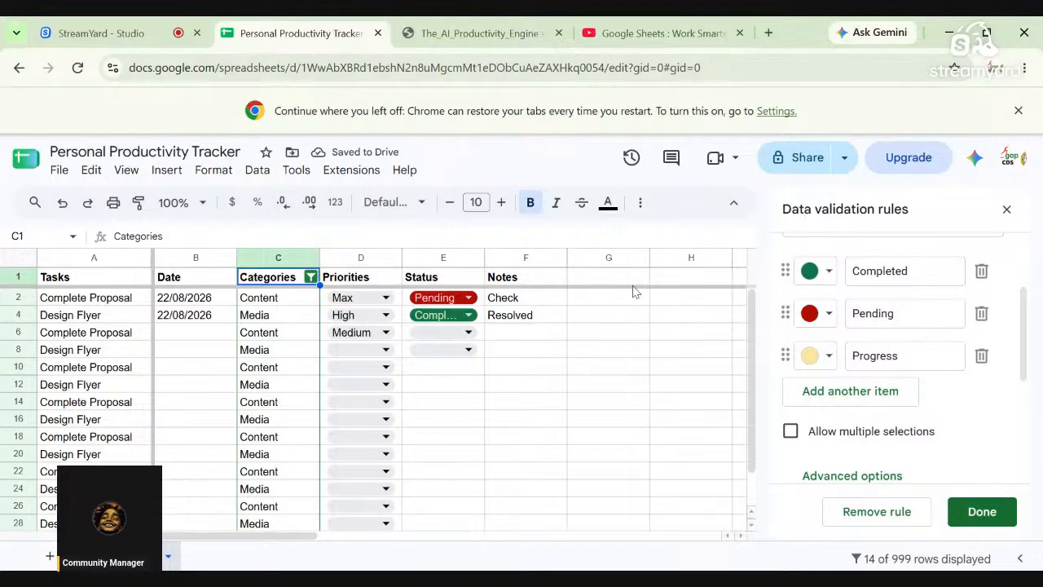
- Add a Score header in cell G1, beside the Notes column
{"action": "left_click", "coordinate": [592, 278]}
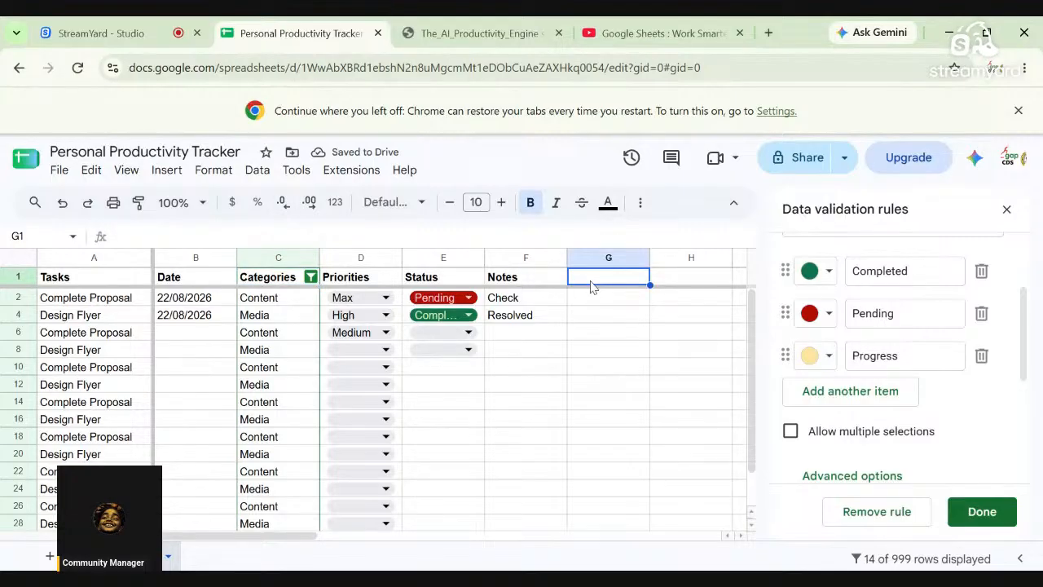
{"action": "type", "text": "Score"}
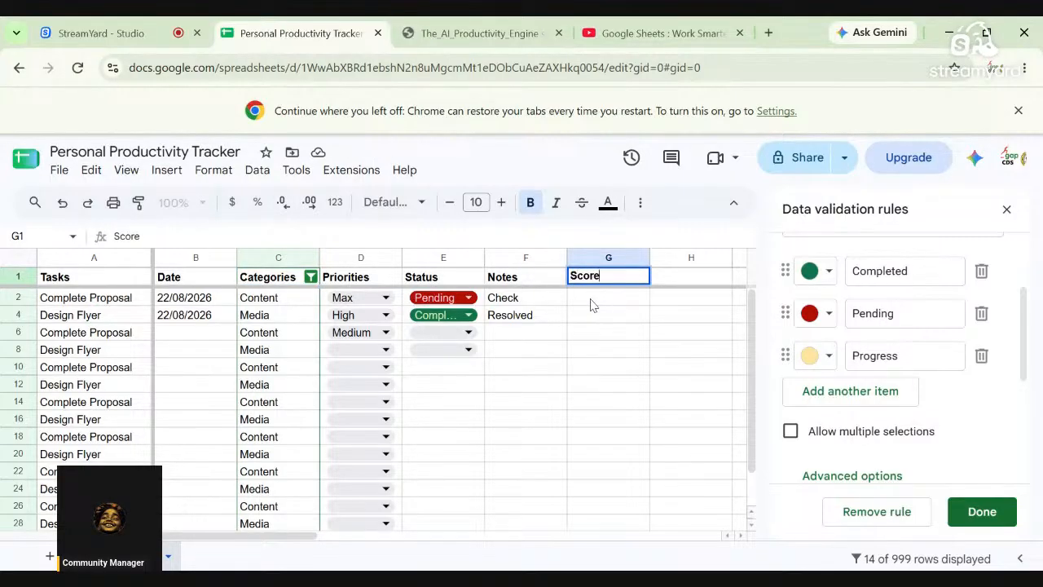
{"action": "key", "text": "Return"}
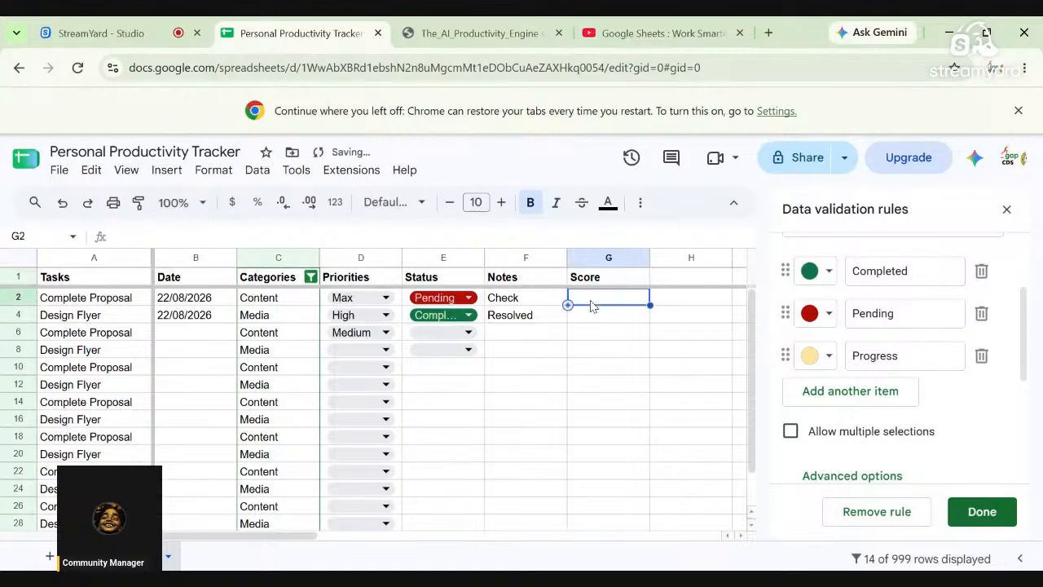
- Enter the scores 10, 20, 15 and 36 in cells G2, G4, G6 and G8
{"action": "type", "text": "10"}
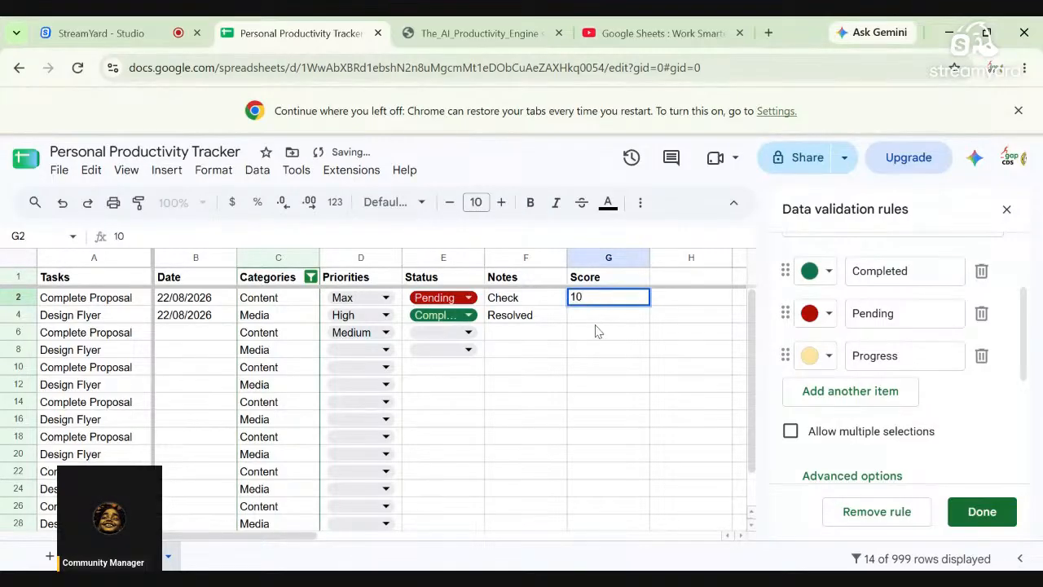
{"action": "key", "text": "Return"}
{"action": "type", "text": "20-"}
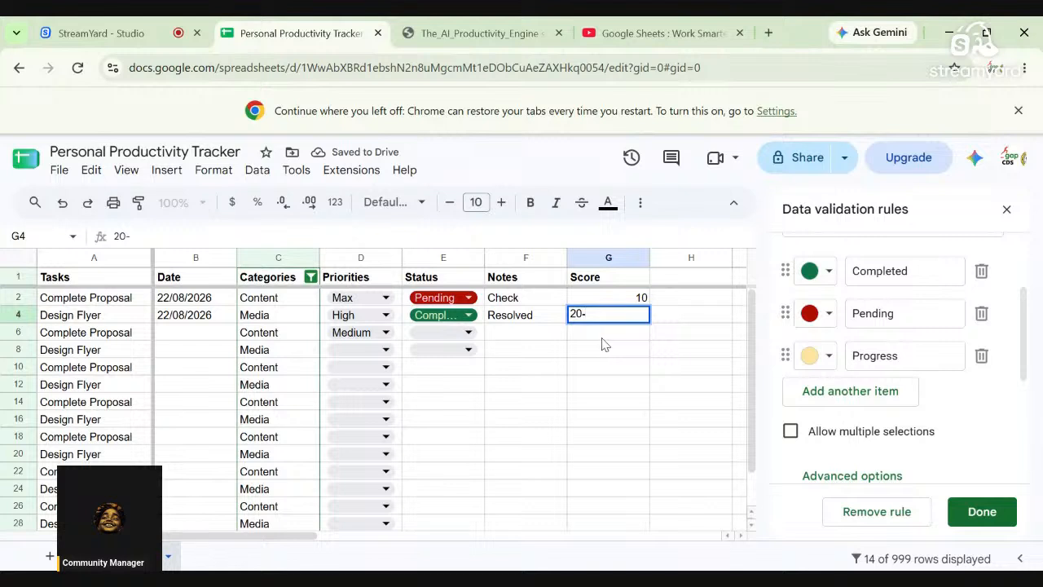
{"action": "key", "text": "BackSpace"}
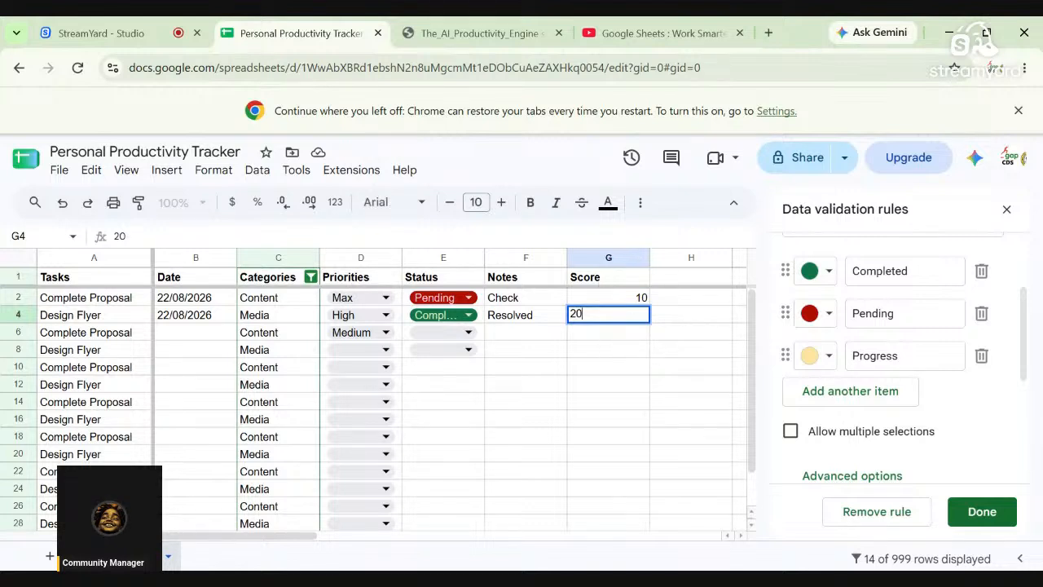
{"action": "left_click", "coordinate": [596, 332]}
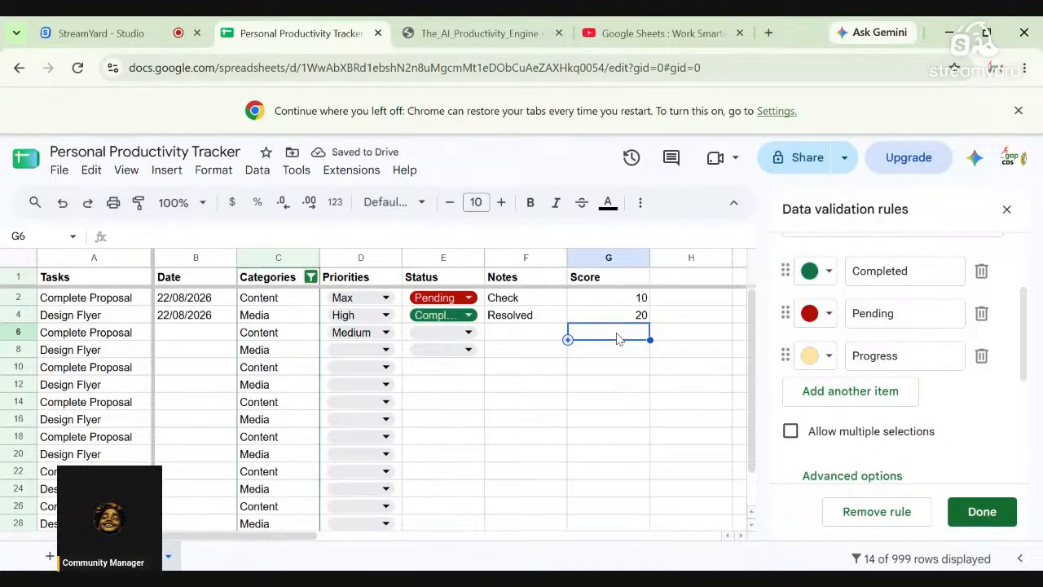
{"action": "type", "text": "15"}
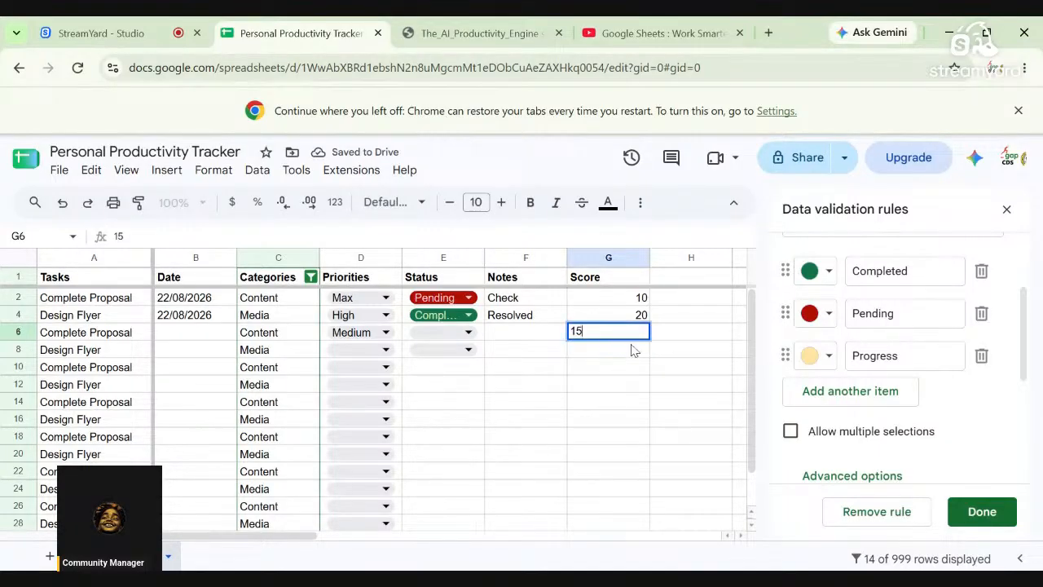
{"action": "left_click", "coordinate": [616, 352]}
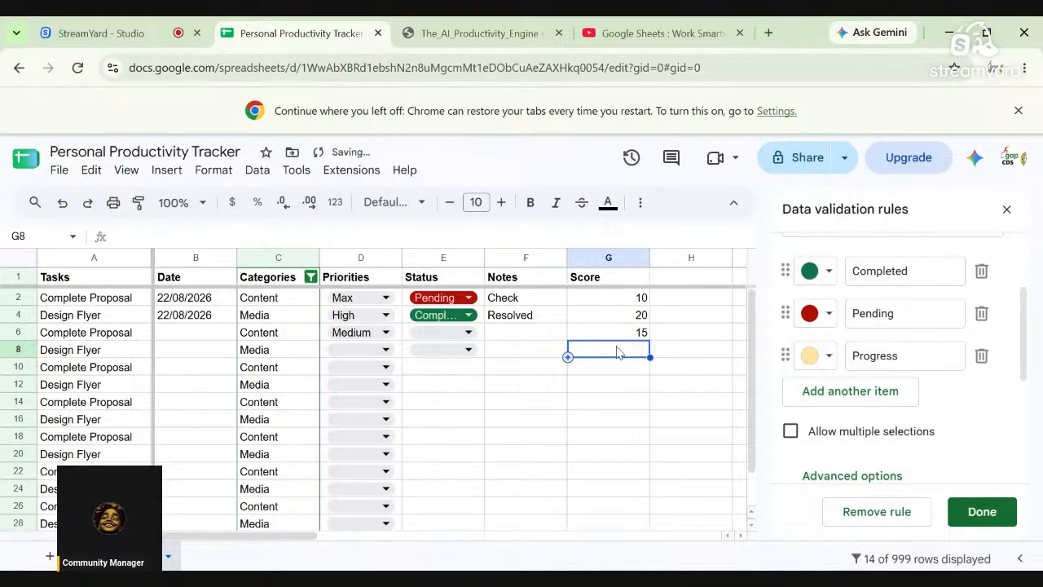
{"action": "type", "text": "36"}
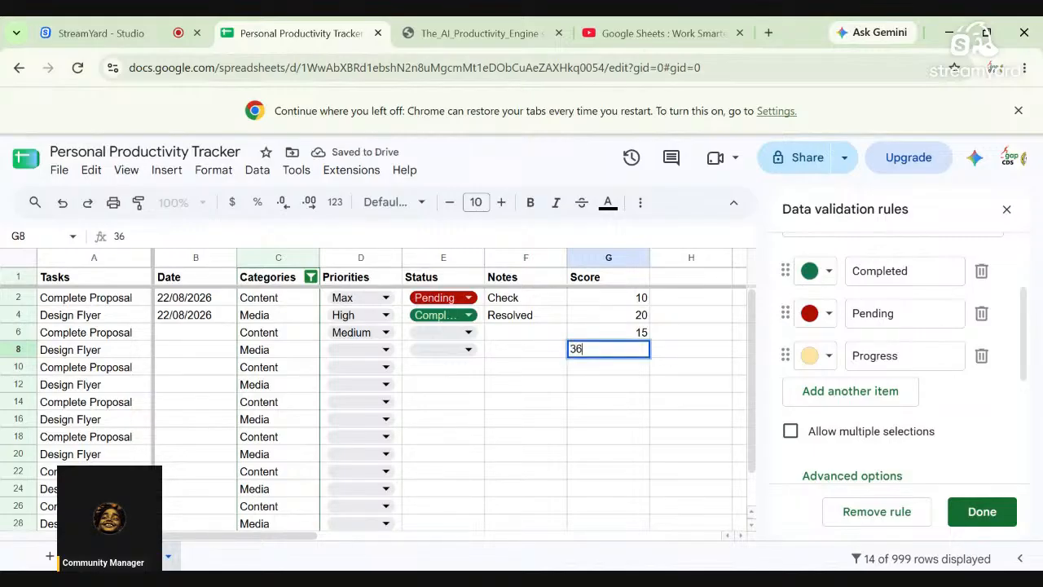
- Enter the score 90 in cell G12 and the score 44 in cell G10
{"action": "left_click", "coordinate": [603, 387]}
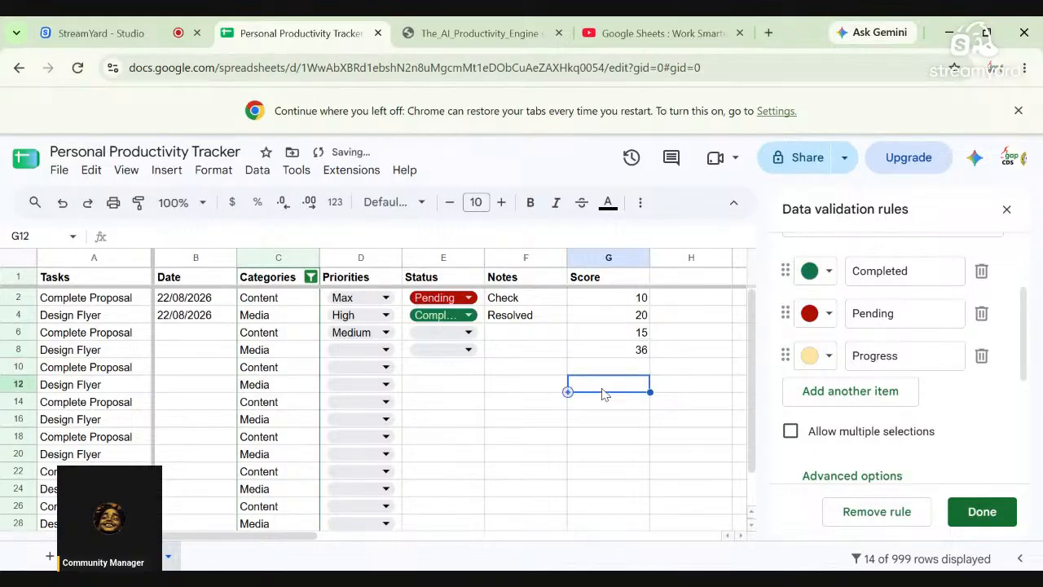
{"action": "type", "text": "90"}
{"action": "left_click_drag", "start_coordinate": [696, 336], "coordinate": [626, 355]}
{"action": "left_click", "coordinate": [626, 353]}
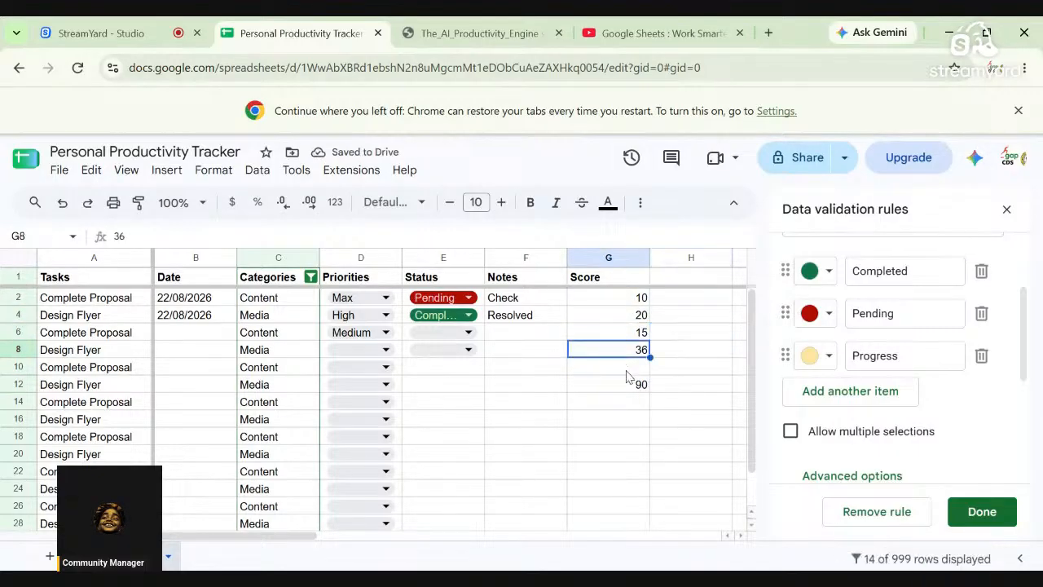
{"action": "left_click", "coordinate": [627, 369]}
{"action": "type", "text": "44"}
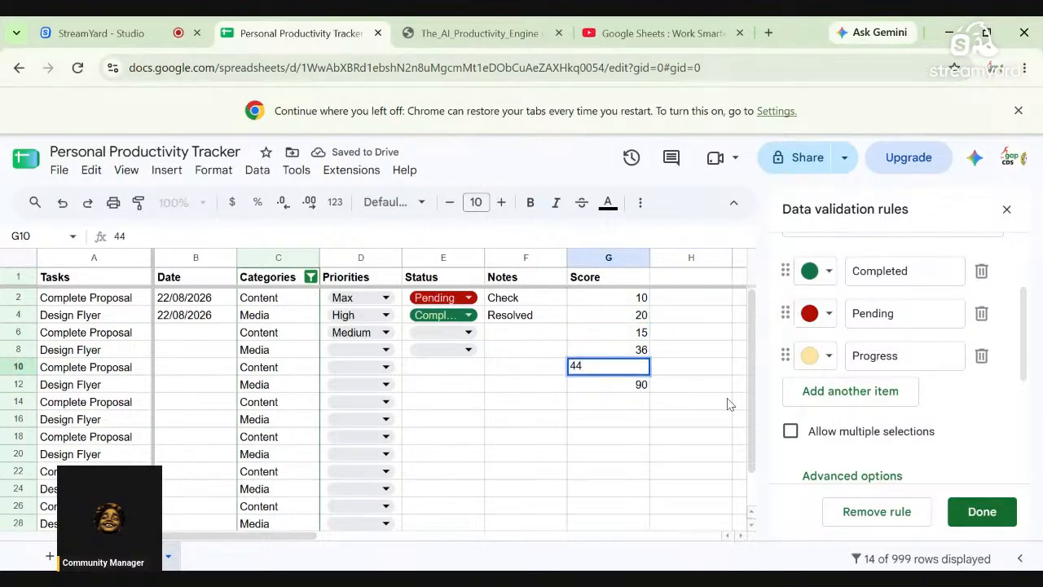
- Try autofilling the Score column from G2:G12 down to row 28, and undo the fills
{"action": "left_click_drag", "start_coordinate": [671, 399], "coordinate": [640, 310]}
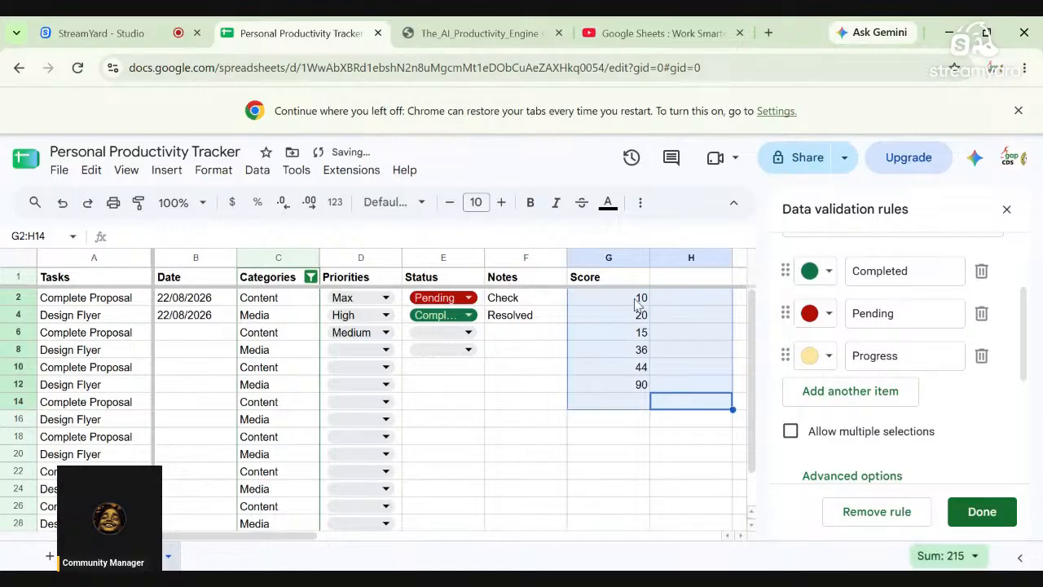
{"action": "left_click", "coordinate": [641, 298]}
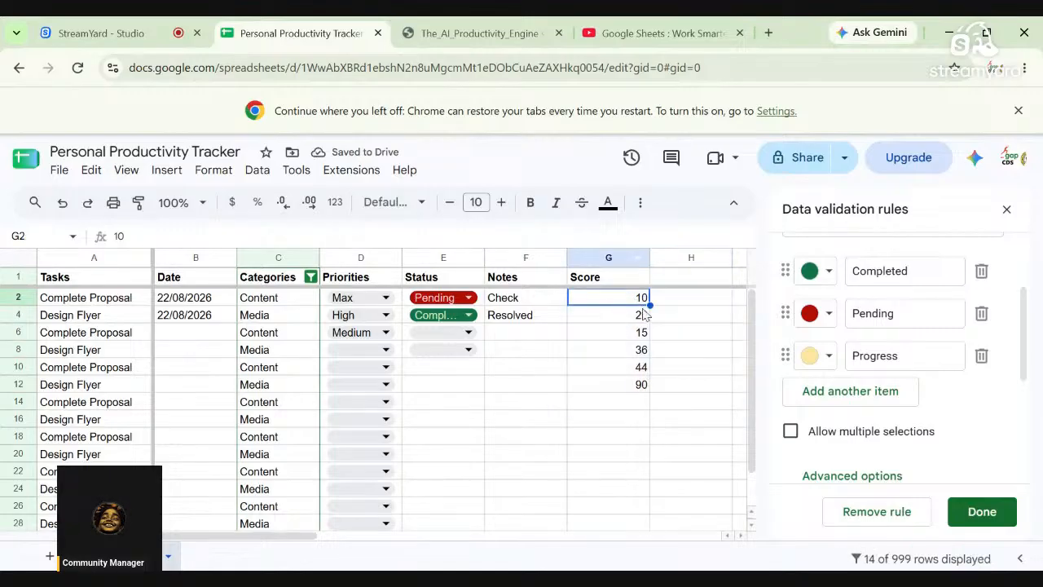
{"action": "left_click_drag", "start_coordinate": [643, 298], "coordinate": [651, 394]}
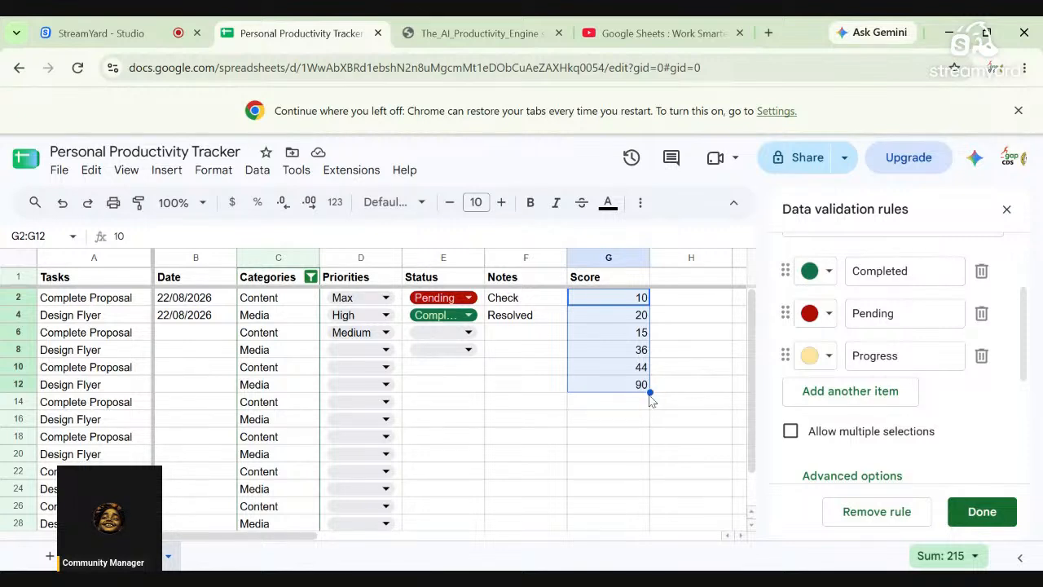
{"action": "left_click_drag", "start_coordinate": [650, 393], "coordinate": [651, 528]}
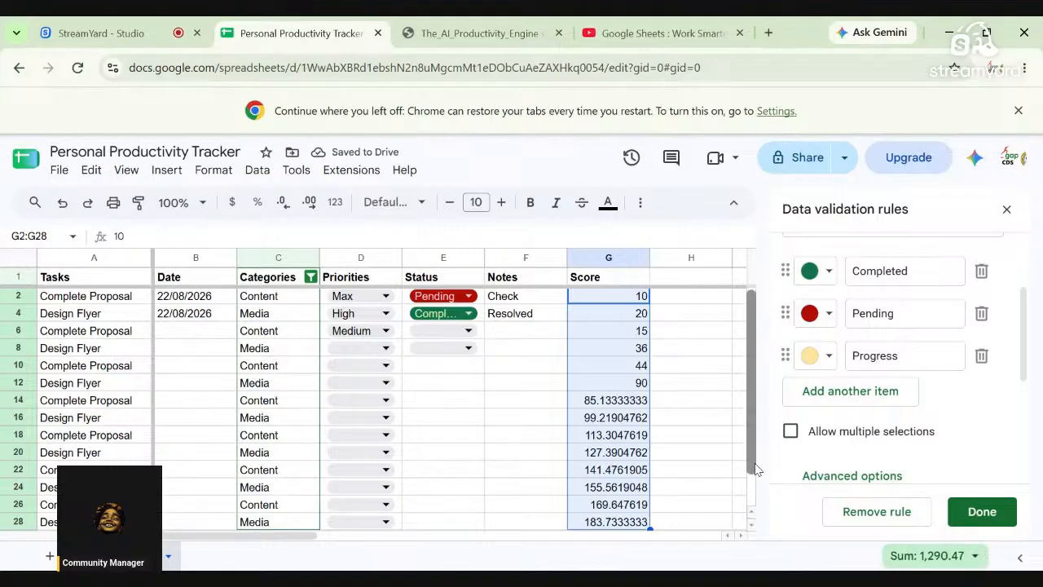
{"action": "left_click_drag", "start_coordinate": [756, 469], "coordinate": [752, 500]}
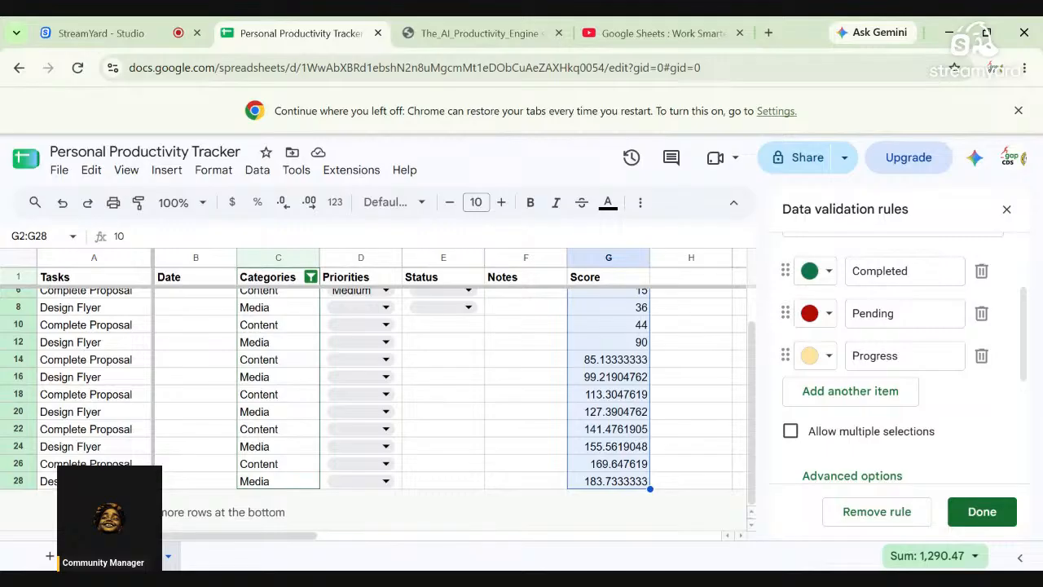
{"action": "key", "text": "ctrl+z"}
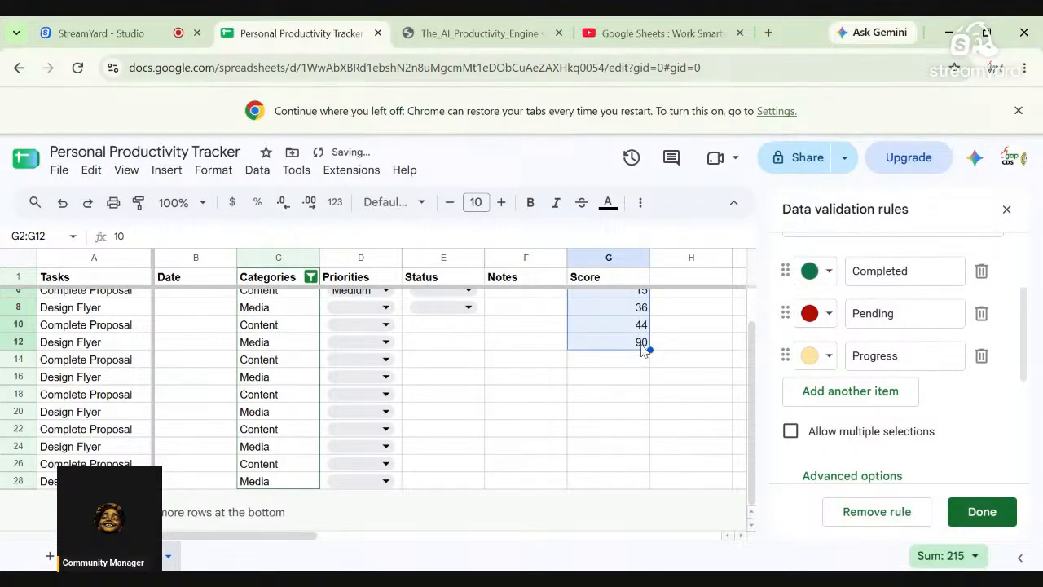
{"action": "left_click_drag", "start_coordinate": [649, 348], "coordinate": [649, 399]}
{"action": "key", "text": "ctrl+z"}
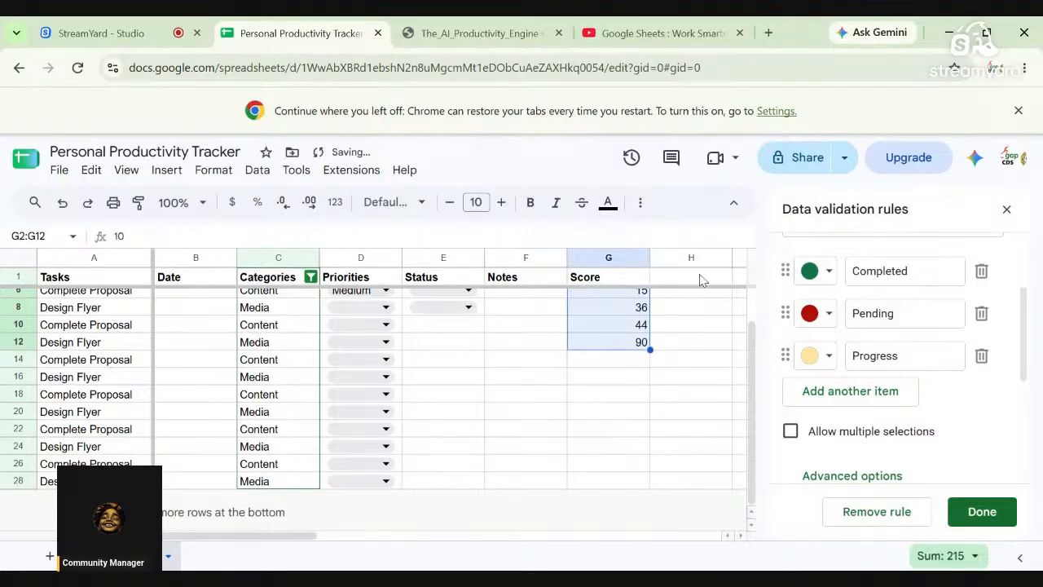
{"action": "left_click", "coordinate": [337, 203]}
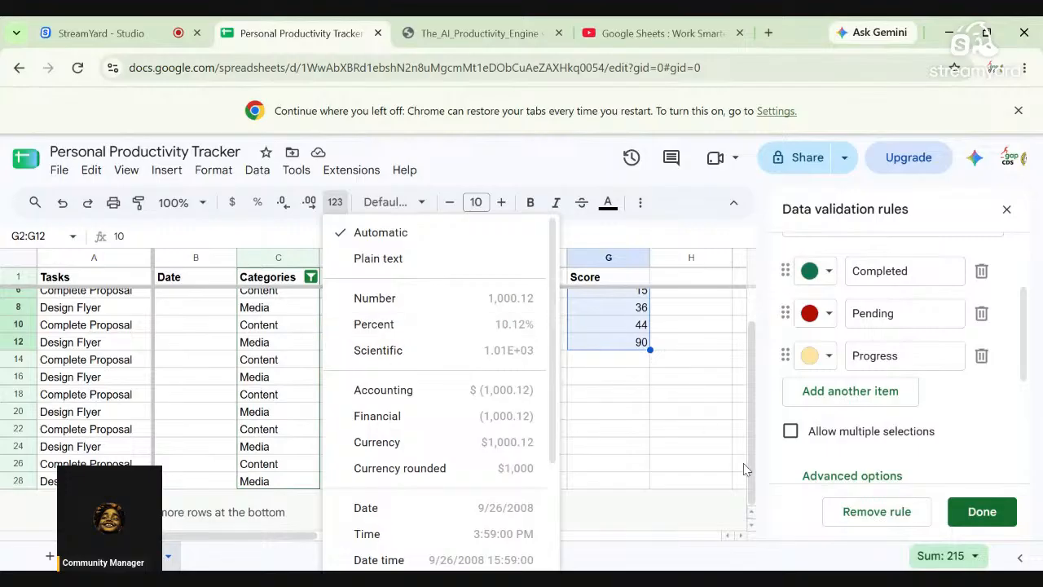
{"action": "left_click_drag", "start_coordinate": [744, 465], "coordinate": [704, 417]}
- Autofill the score 90 from cell G12 down through G26
{"action": "left_click", "coordinate": [643, 341]}
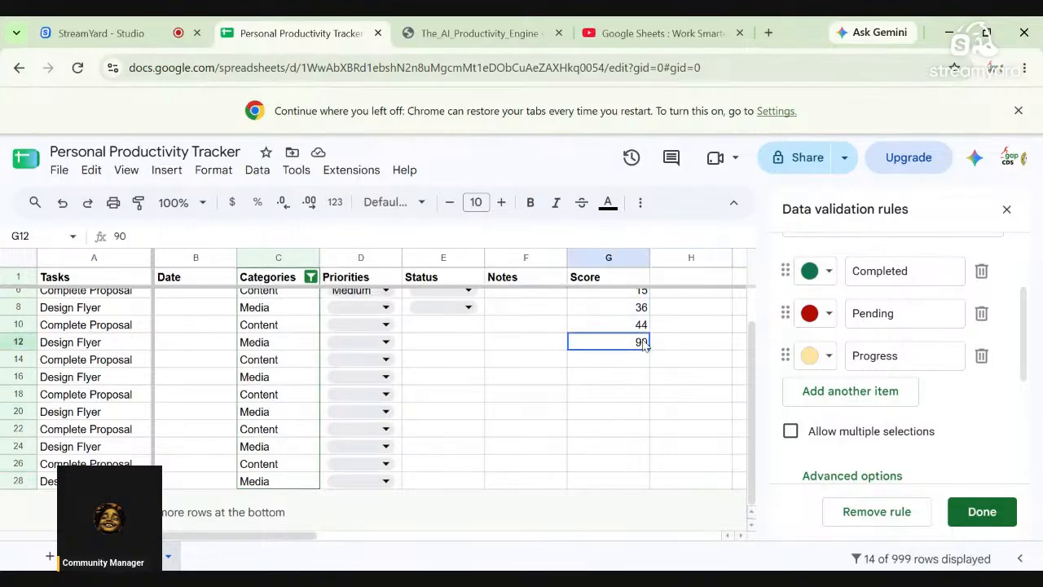
{"action": "left_click_drag", "start_coordinate": [643, 349], "coordinate": [675, 366]}
{"action": "left_click", "coordinate": [673, 366]}
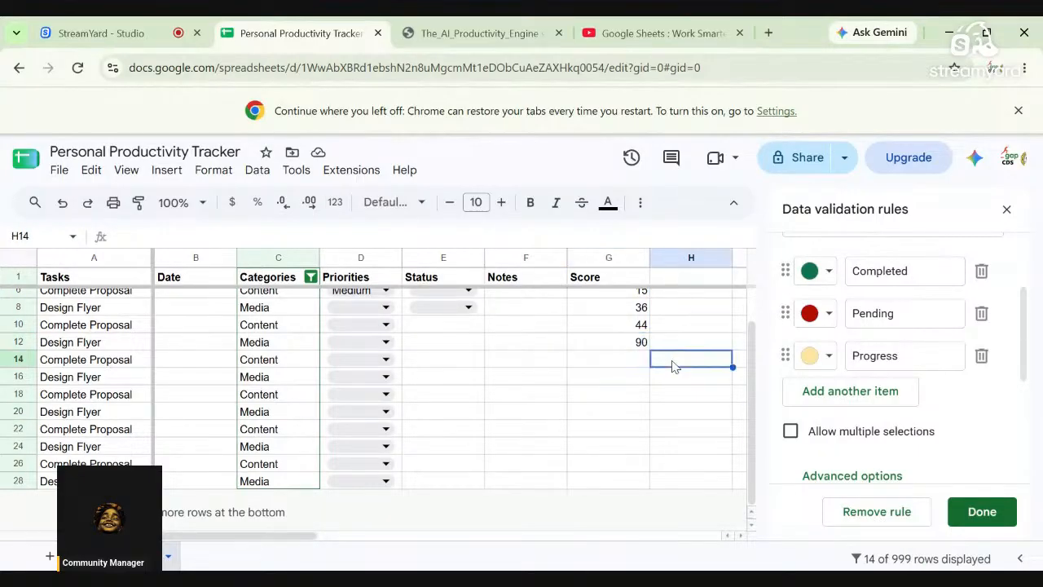
{"action": "left_click", "coordinate": [634, 345]}
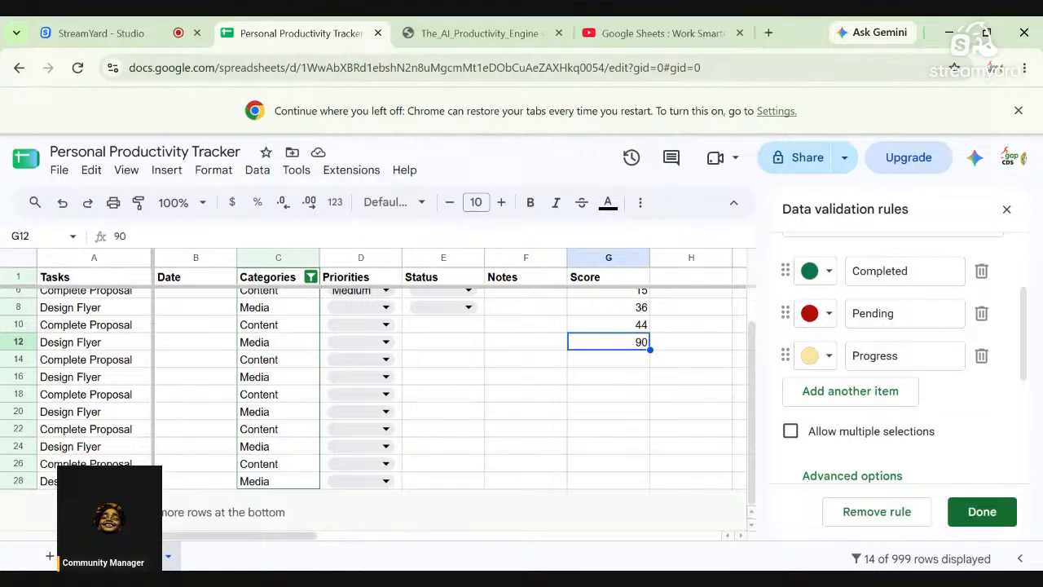
{"action": "left_click_drag", "start_coordinate": [650, 350], "coordinate": [649, 416]}
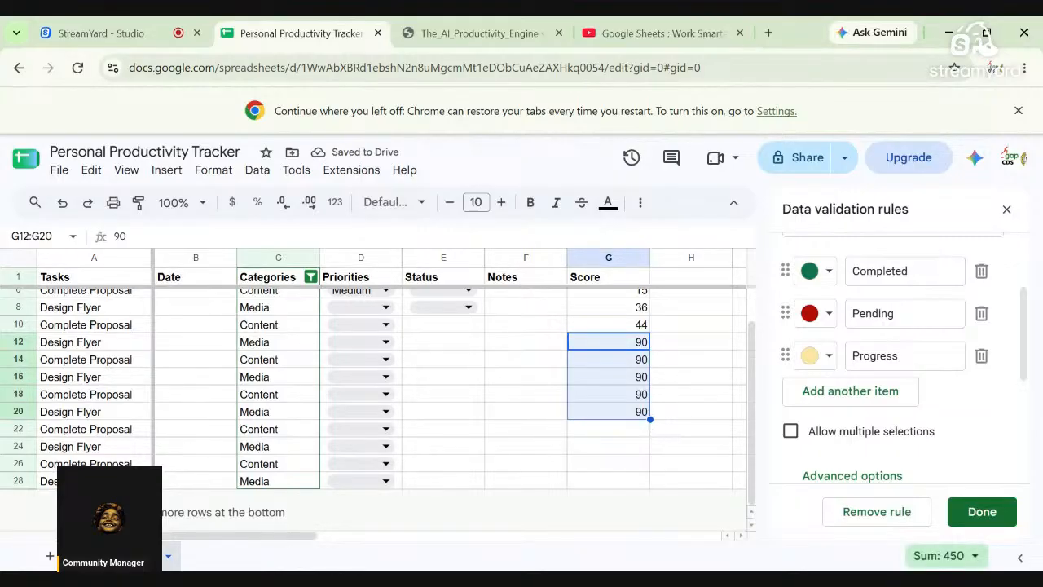
{"action": "left_click_drag", "start_coordinate": [650, 419], "coordinate": [652, 466]}
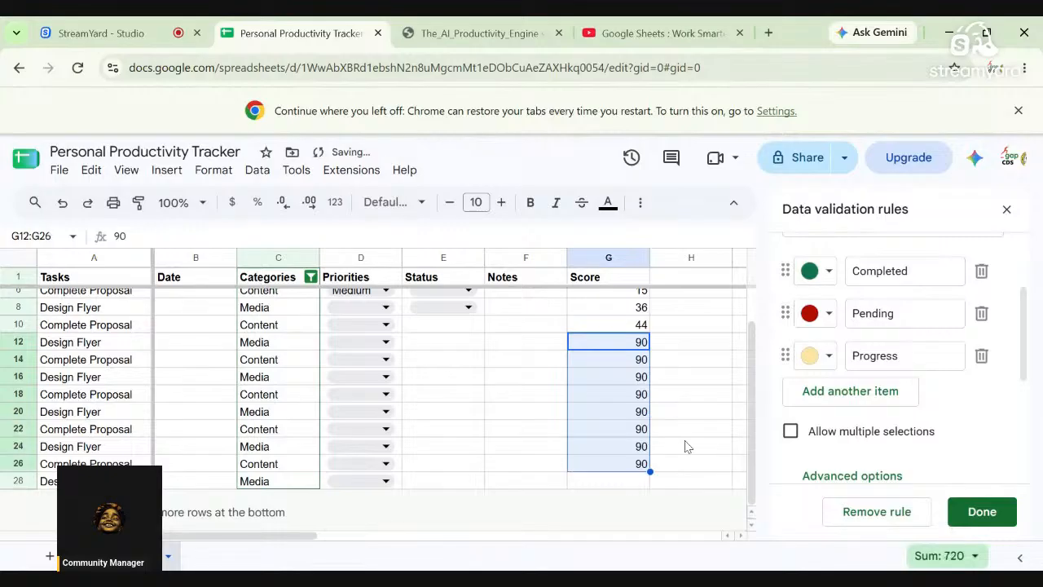
{"action": "left_click", "coordinate": [686, 432]}
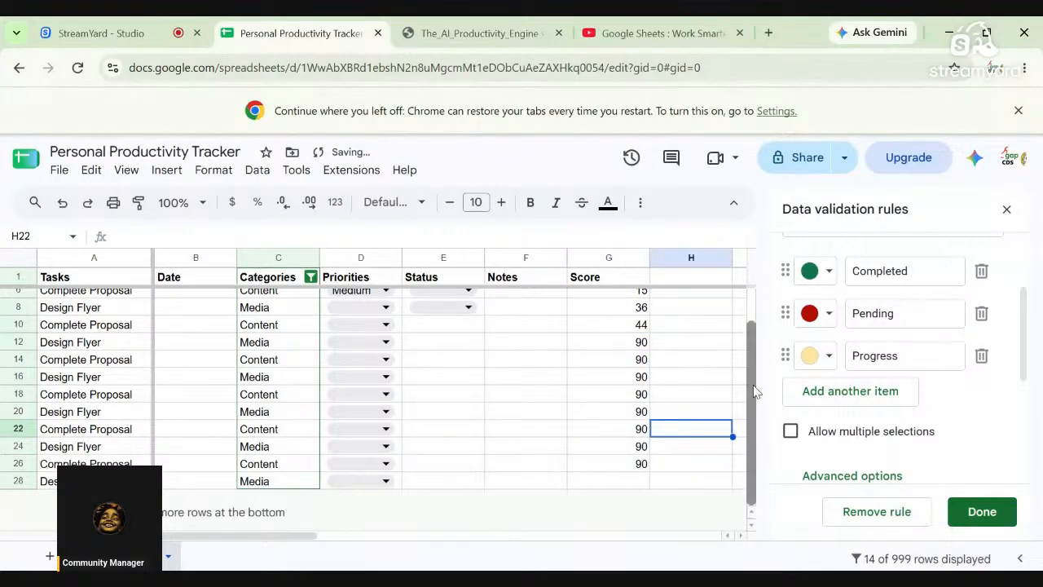
- Try to total the Score column by entering =sum(g3:29) in cell G28, checking the formula reference PDF on the way
{"action": "left_click_drag", "start_coordinate": [754, 391], "coordinate": [754, 415]}
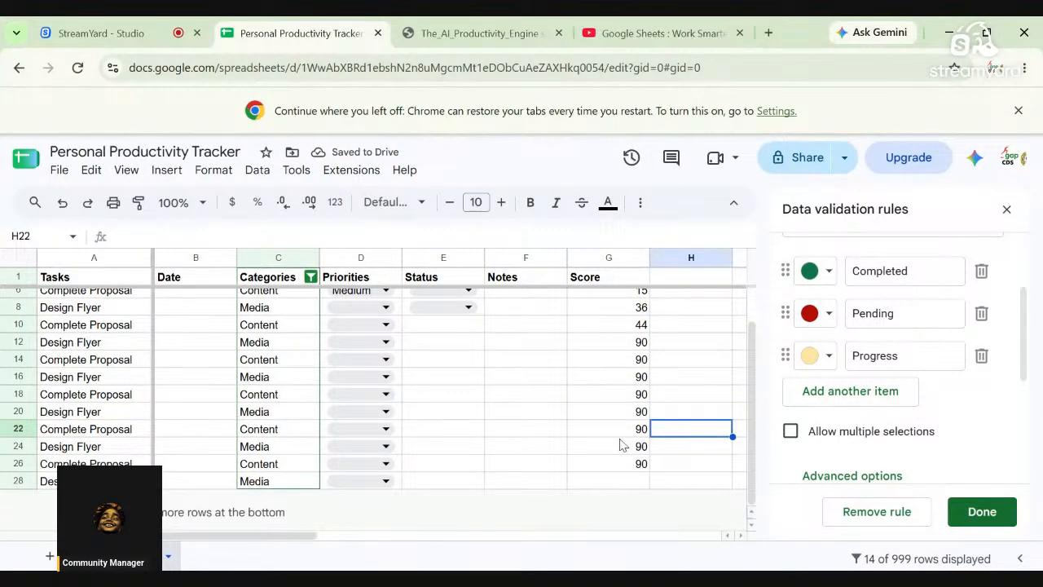
{"action": "left_click", "coordinate": [641, 484]}
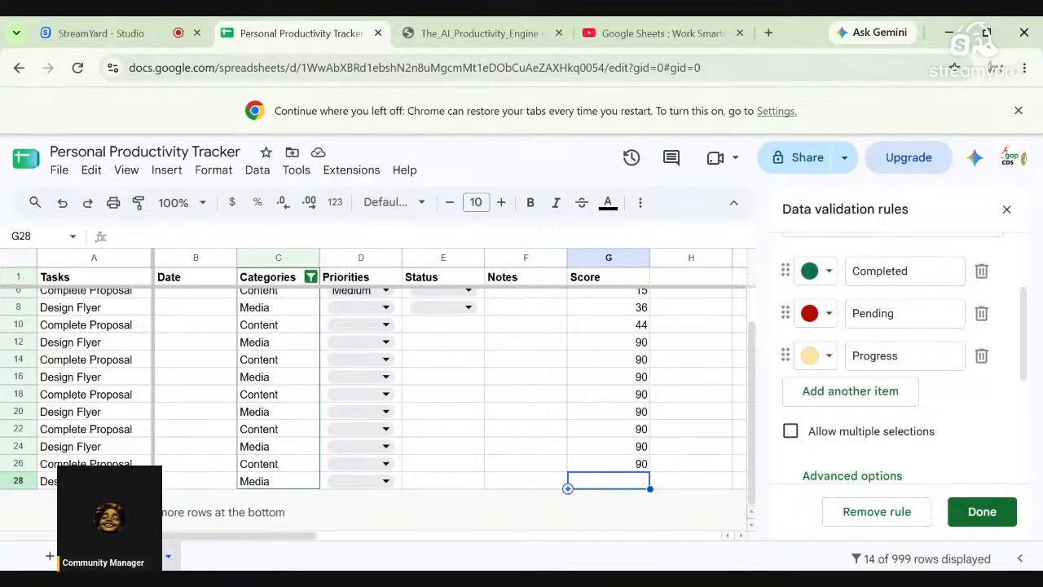
{"action": "type", "text": "="}
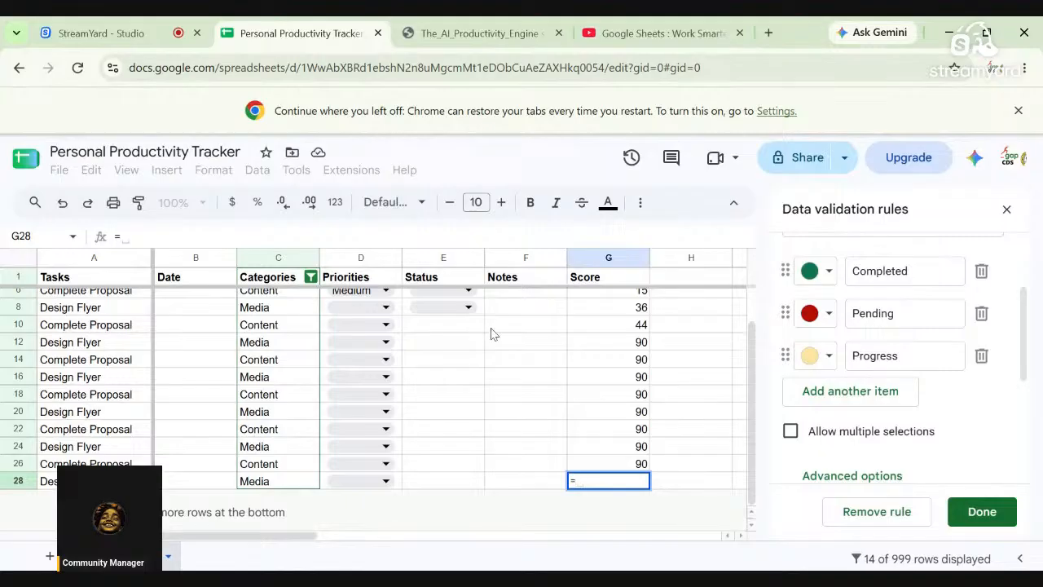
{"action": "left_click", "coordinate": [450, 32]}
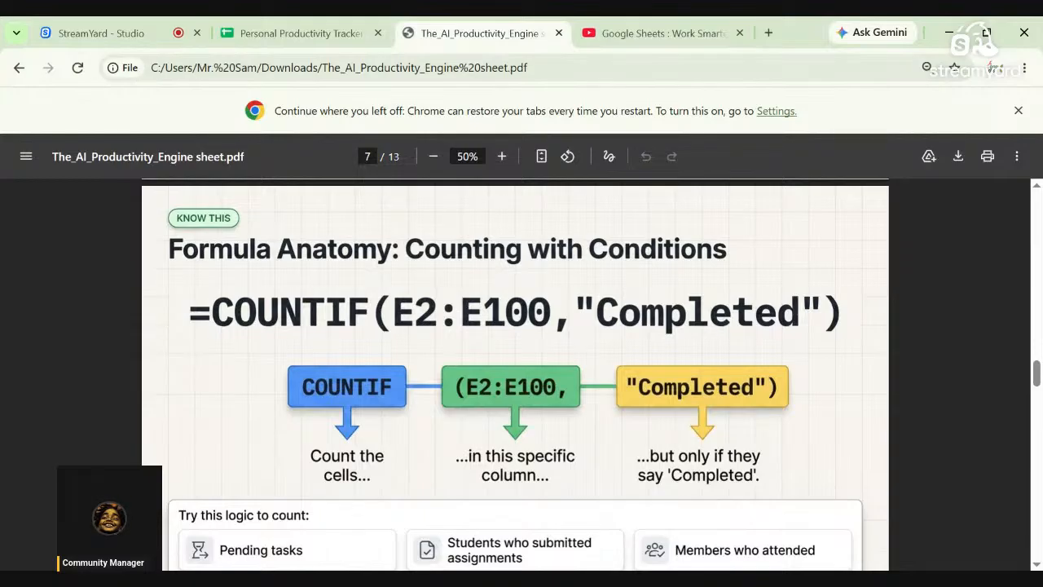
{"action": "left_click", "coordinate": [285, 37]}
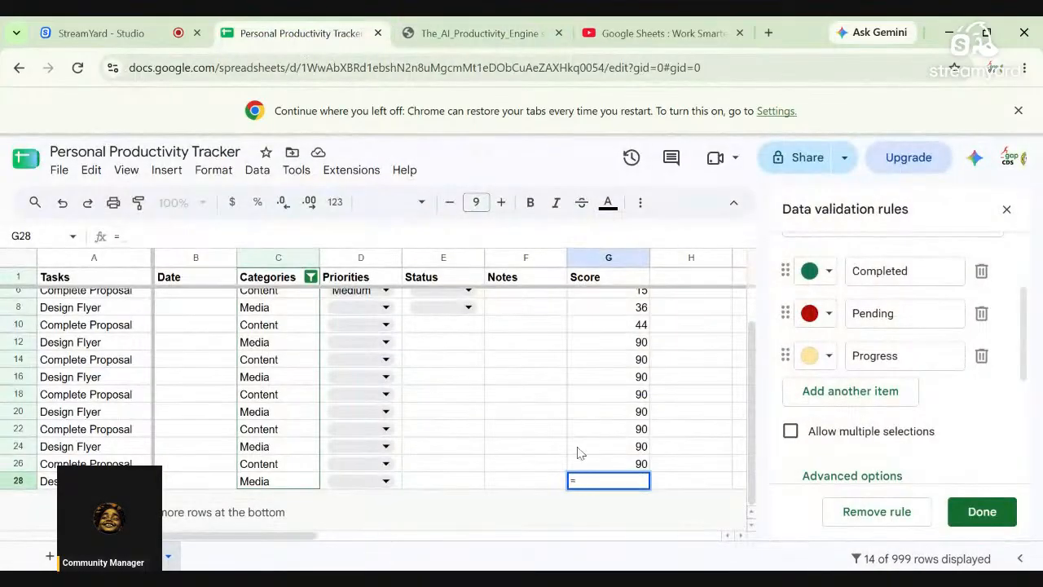
{"action": "type", "text": "sum"}
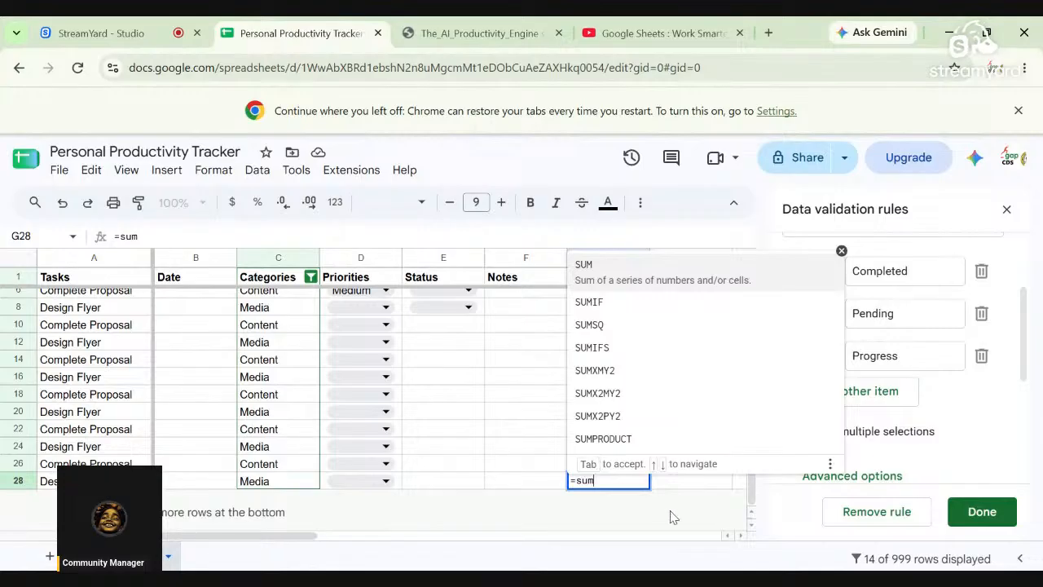
{"action": "type", "text": "("}
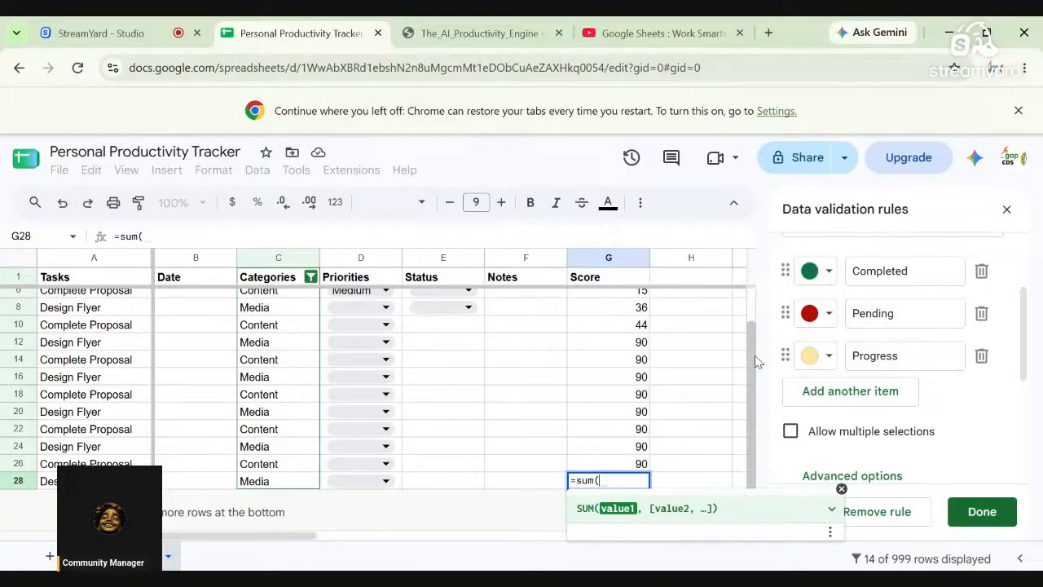
{"action": "type", "text": "g"}
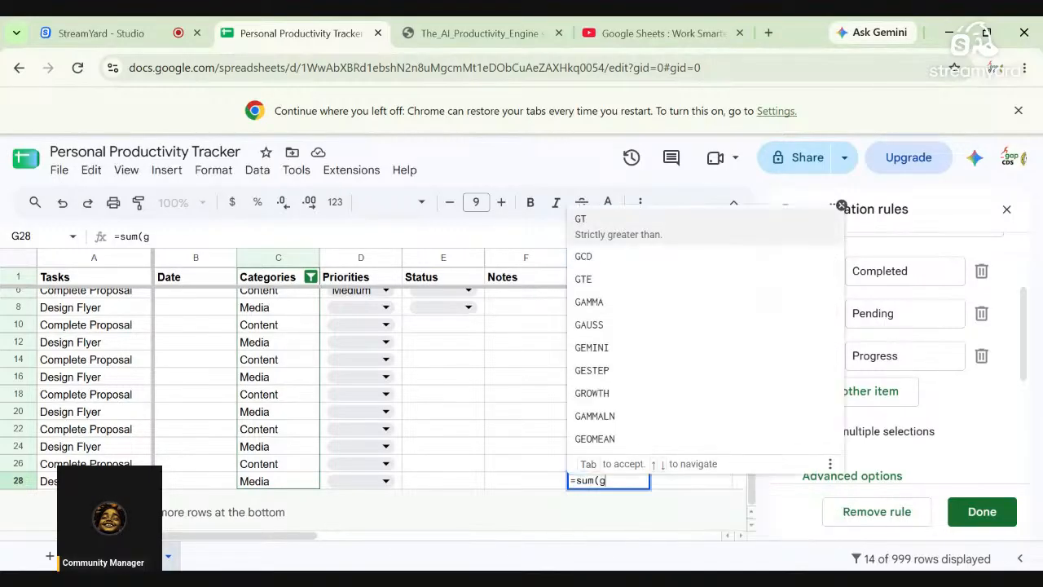
{"action": "type", "text": "3"}
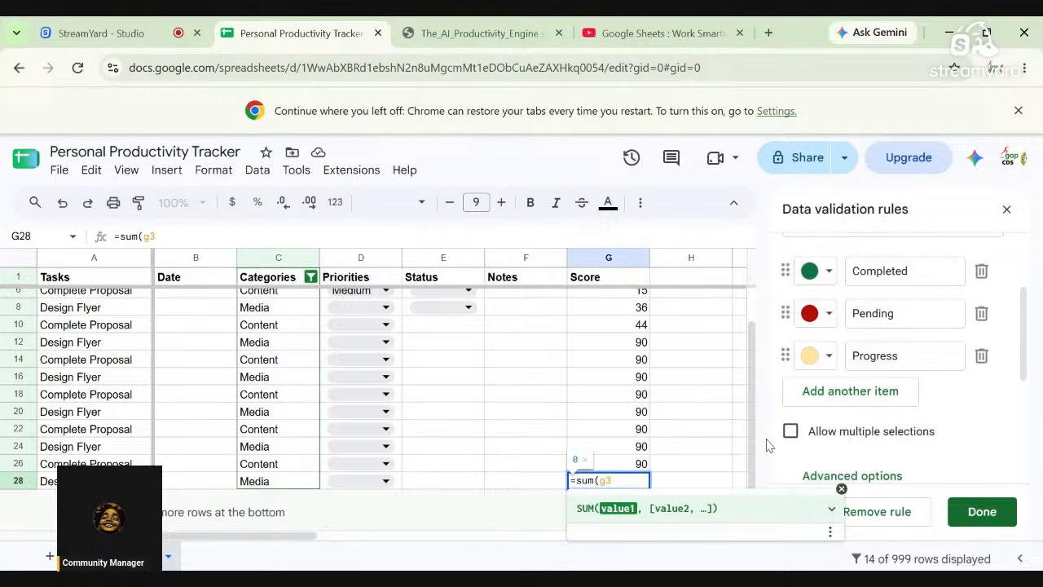
{"action": "type", "text": ":"}
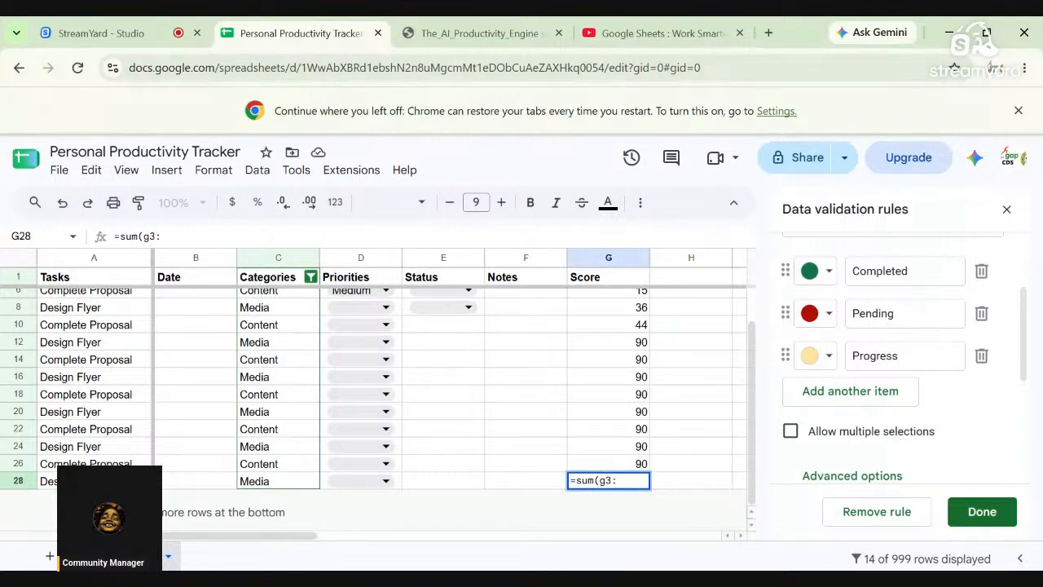
{"action": "type", "text": "29"}
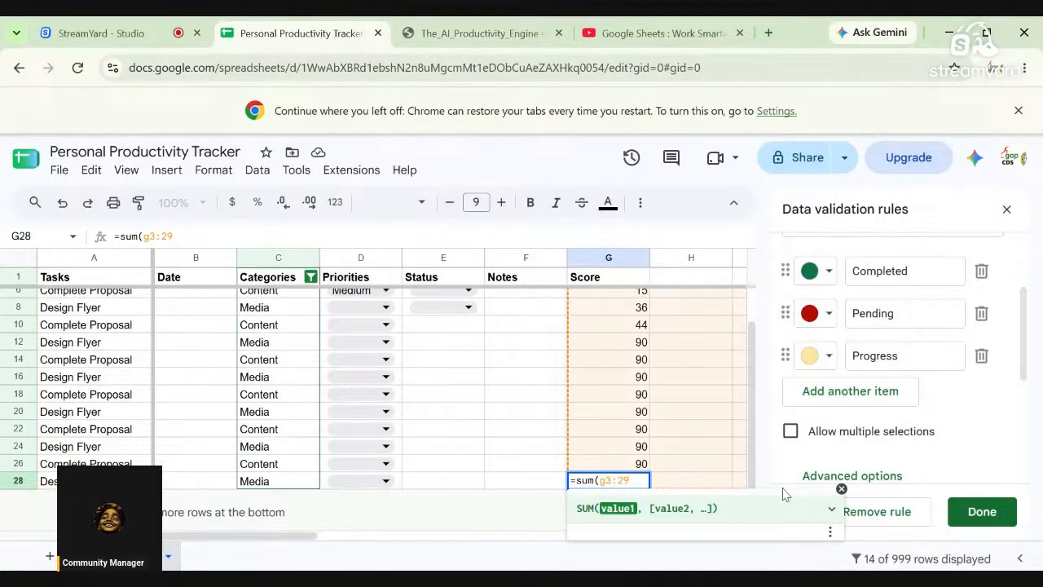
{"action": "type", "text": ")"}
{"action": "key", "text": "Return"}
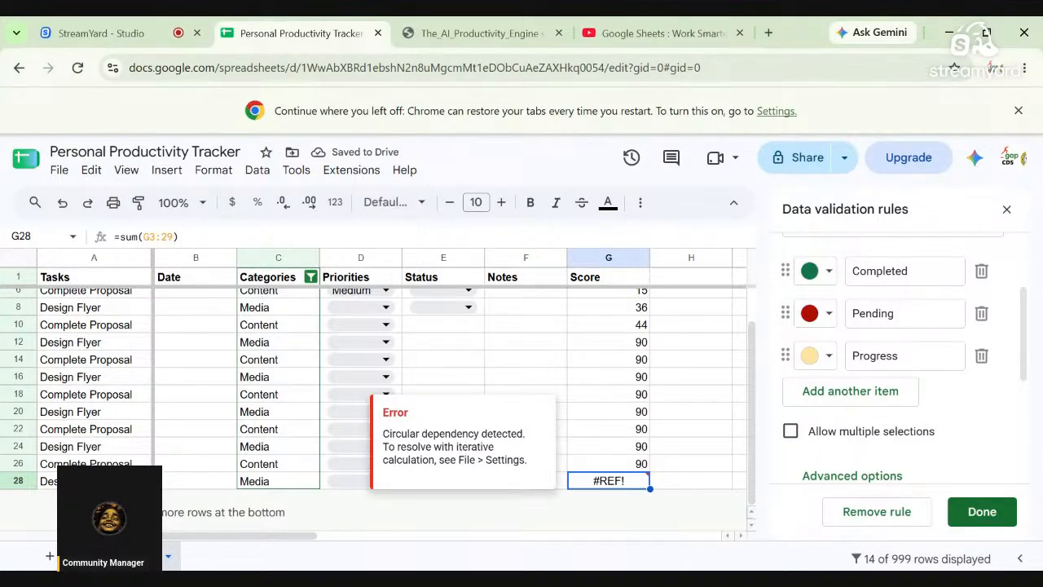
- Try the cell G28 formula without the sum function, undo that edit, and clear the cell
{"action": "double_click", "coordinate": [629, 487]}
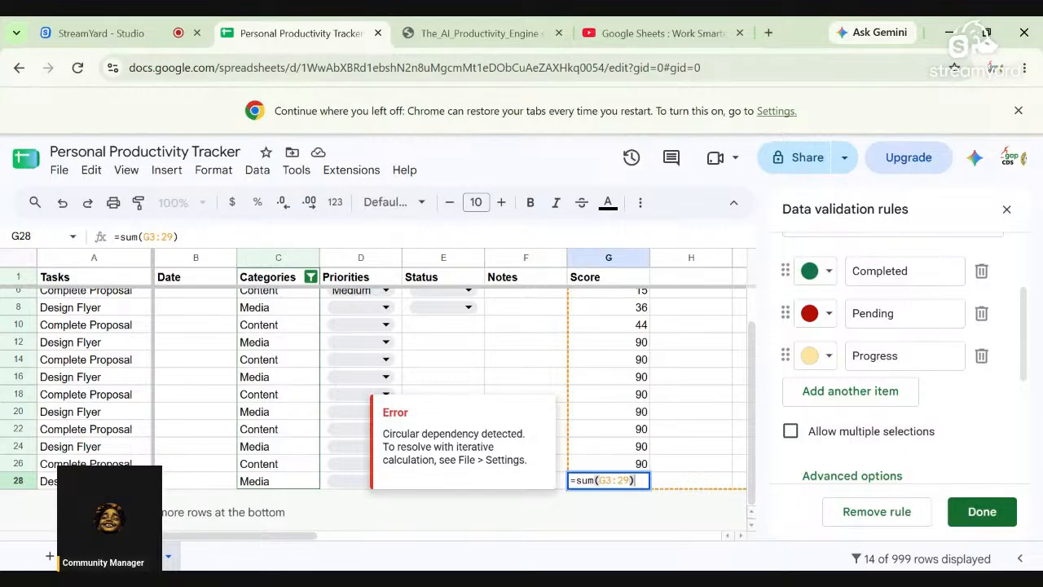
{"action": "left_click", "coordinate": [177, 238]}
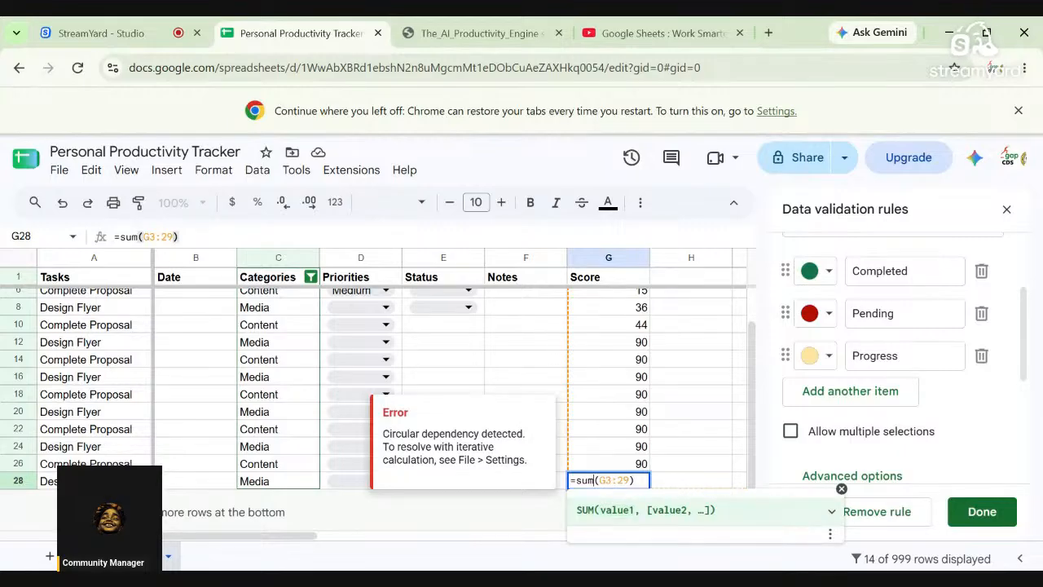
{"action": "key", "text": "BackSpace"}
{"action": "key", "text": "BackSpace"}
{"action": "key", "text": "BackSpace"}
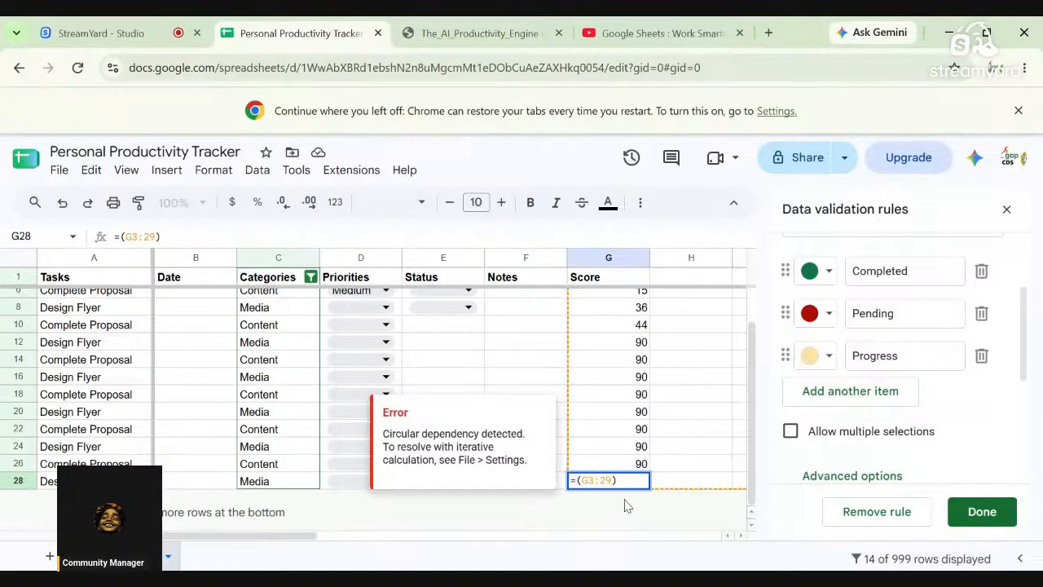
{"action": "key", "text": "Return"}
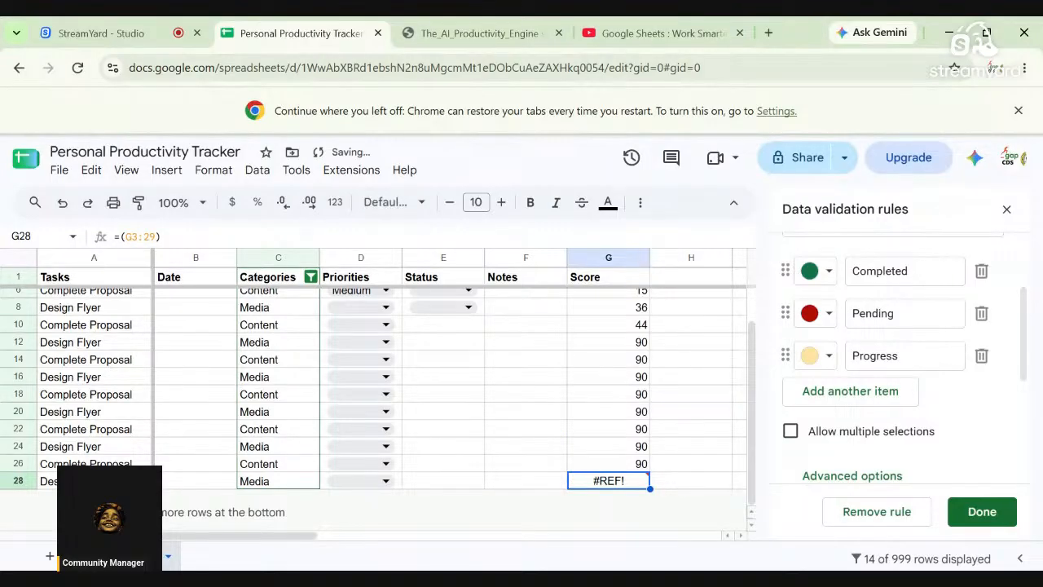
{"action": "key", "text": "ctrl+z"}
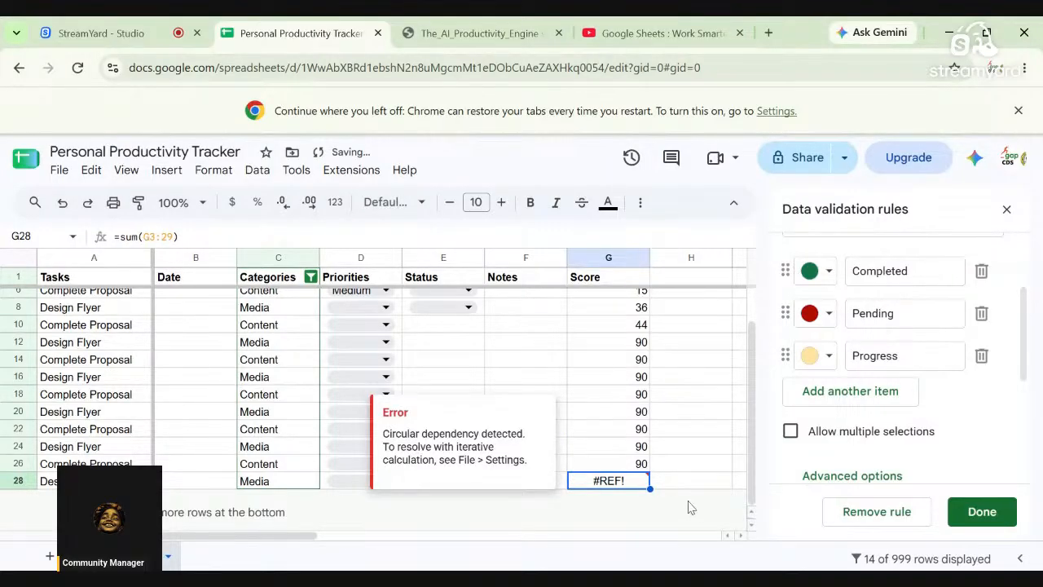
{"action": "key", "text": "Delete"}
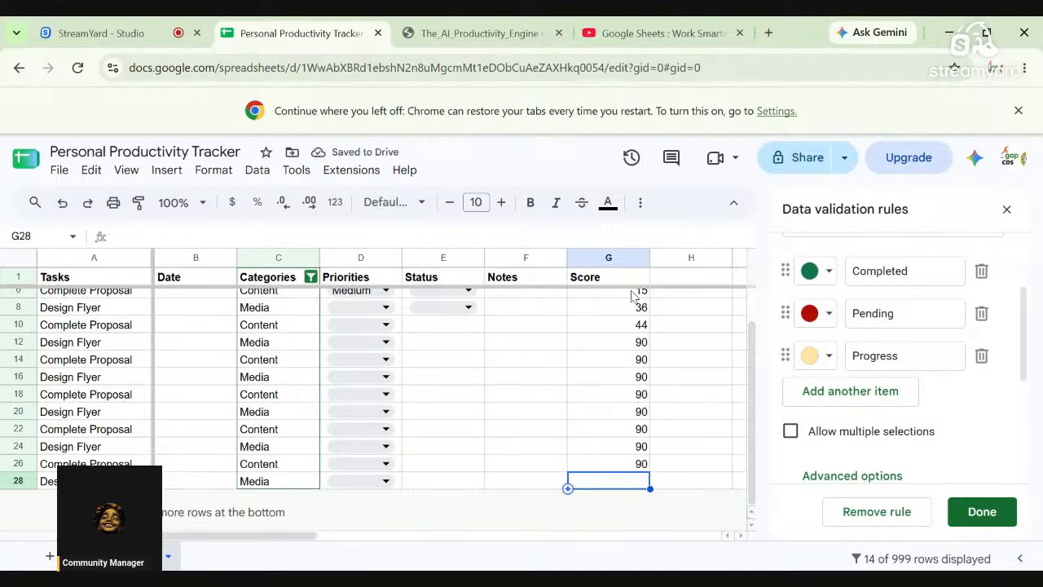
{"action": "scroll", "coordinate": [697, 314], "scroll_direction": "up", "scroll_amount": 1}
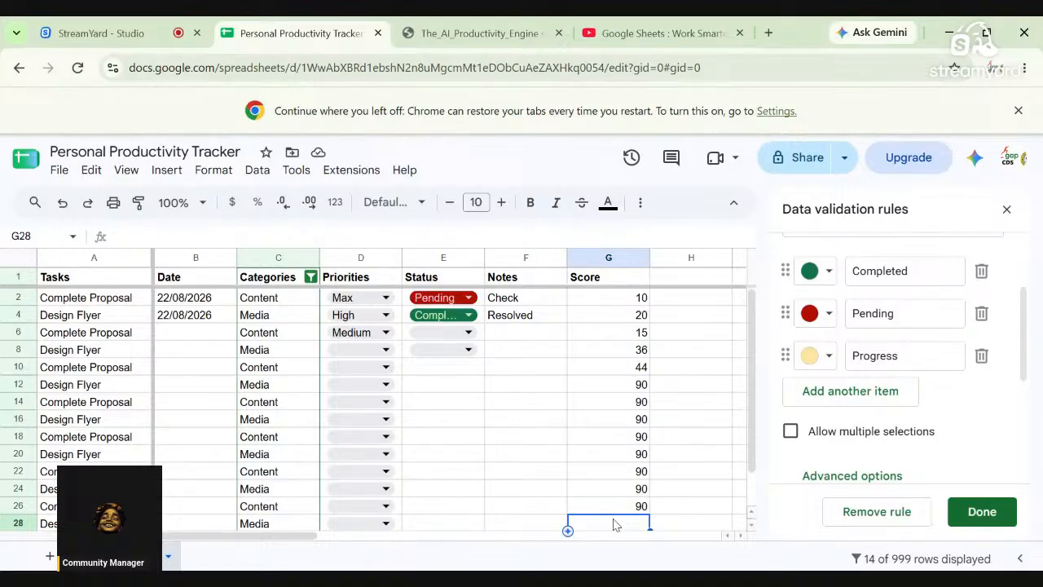
{"action": "mouse_move", "coordinate": [754, 458]}
{"action": "left_mouse_down"}
{"action": "mouse_move", "coordinate": [753, 471]}
{"action": "mouse_move", "coordinate": [751, 450]}
{"action": "left_mouse_up"}
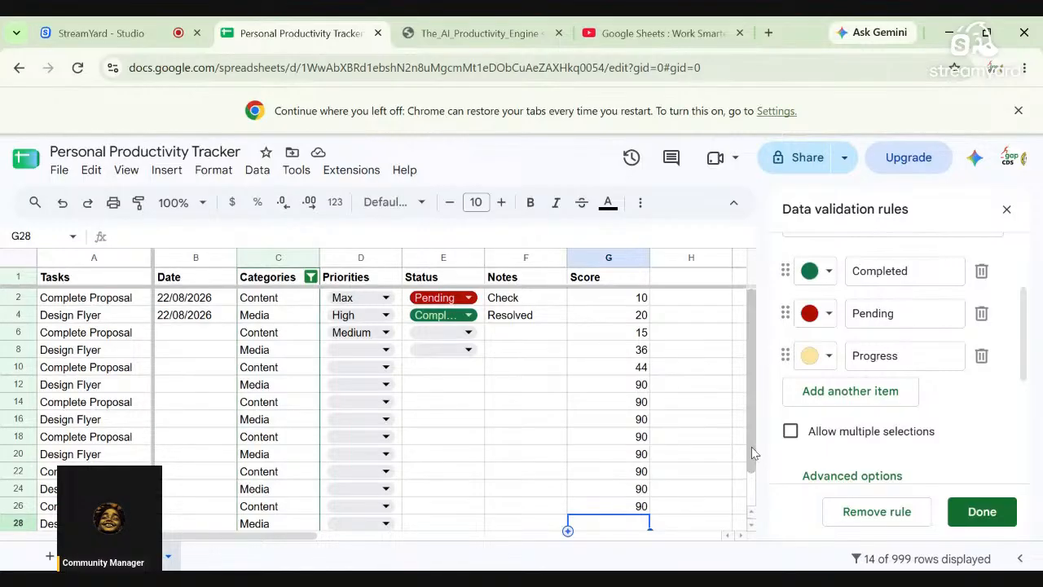
{"action": "left_click_drag", "start_coordinate": [752, 446], "coordinate": [748, 415]}
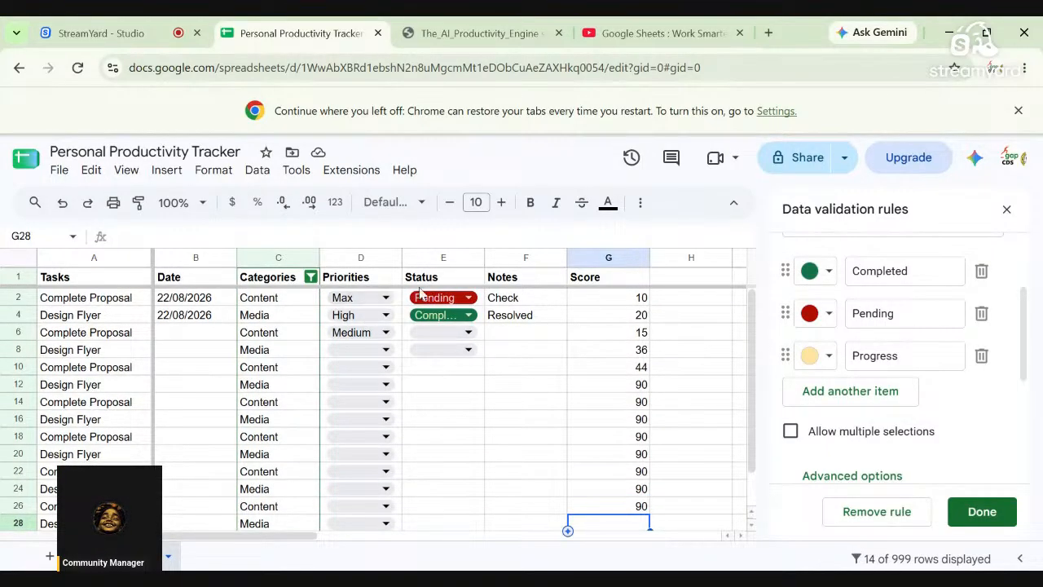
{"action": "left_click", "coordinate": [299, 281]}
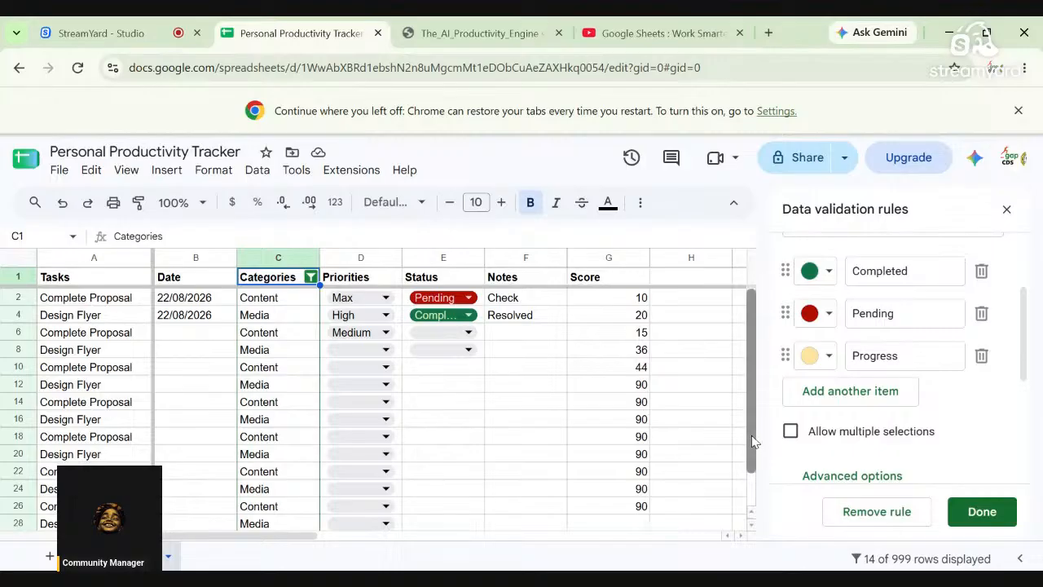
- Enter a SUM formula in cell H22 that totals the scores in G8:G24
{"action": "left_click_drag", "start_coordinate": [753, 438], "coordinate": [759, 493]}
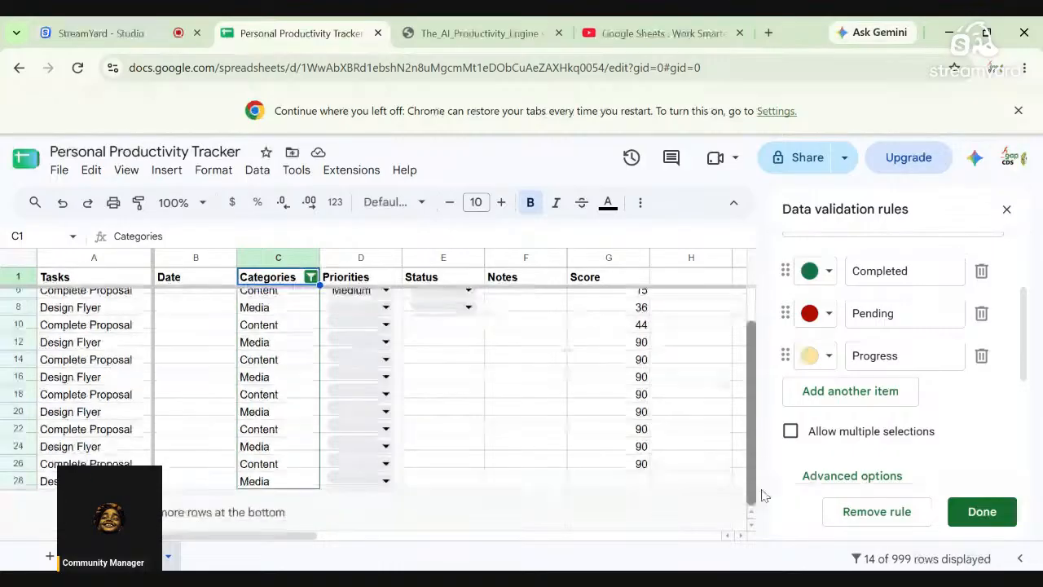
{"action": "left_click", "coordinate": [686, 432]}
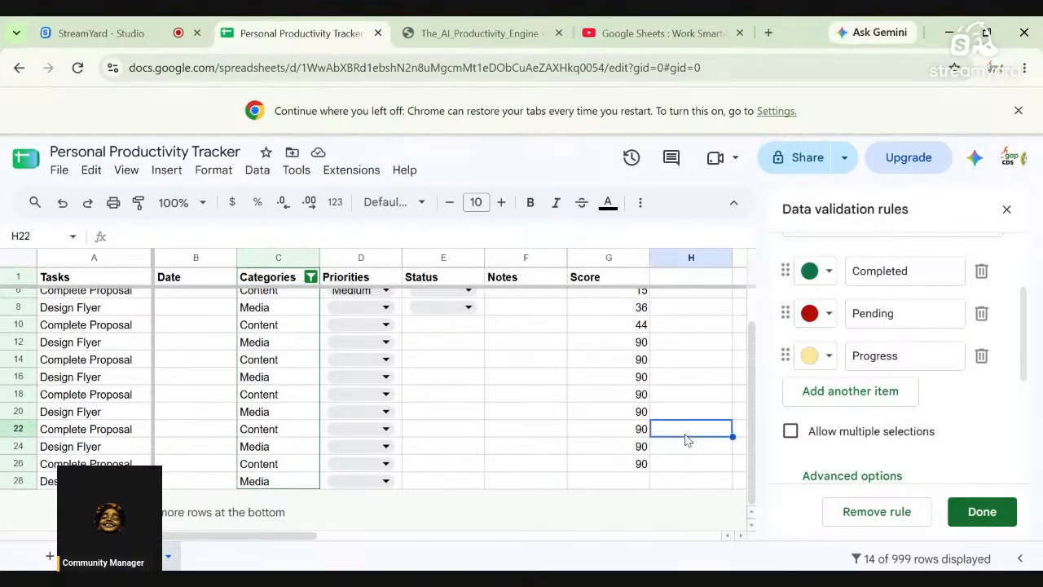
{"action": "type", "text": "="}
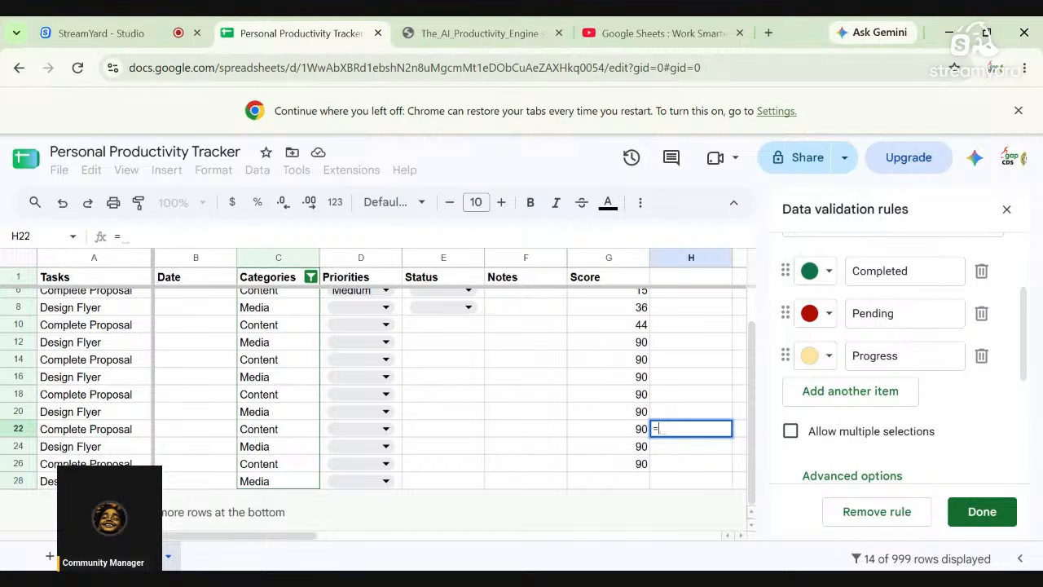
{"action": "type", "text": "sum"}
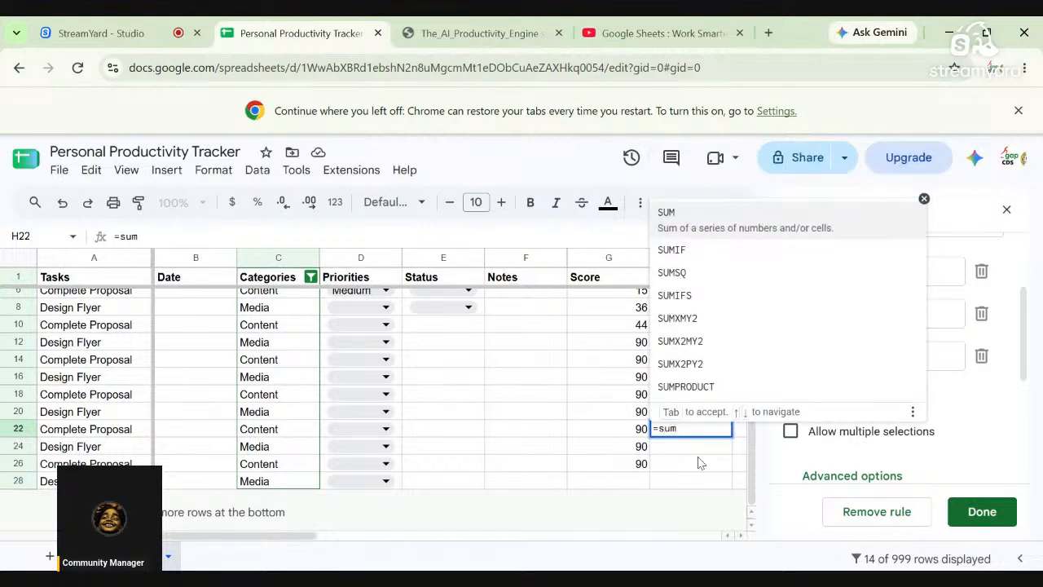
{"action": "key", "text": "Down"}
{"action": "key", "text": "Down"}
{"action": "key", "text": "Down"}
{"action": "key", "text": "Down"}
{"action": "key", "text": "Down"}
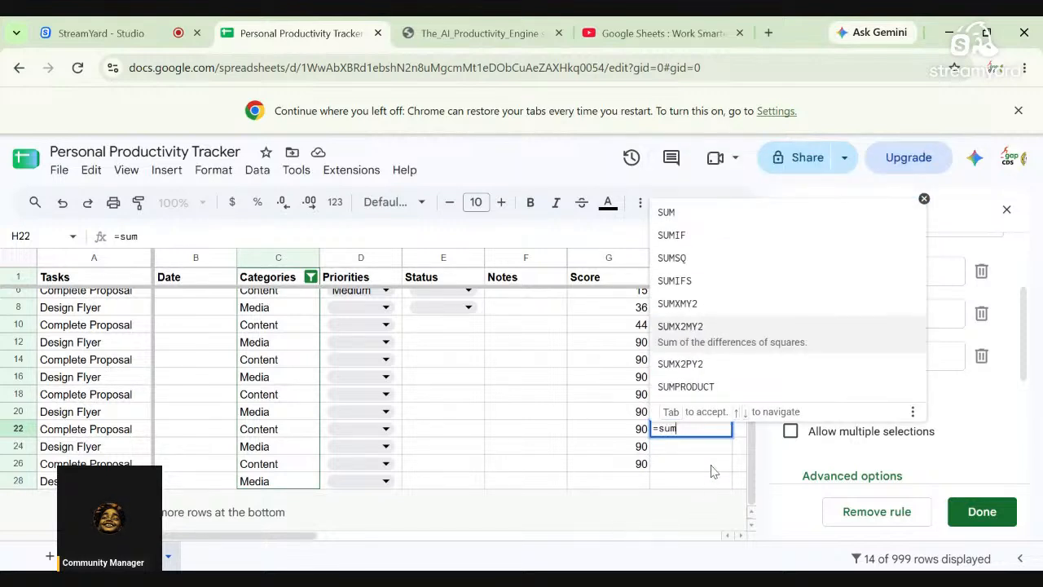
{"action": "type", "text": "("}
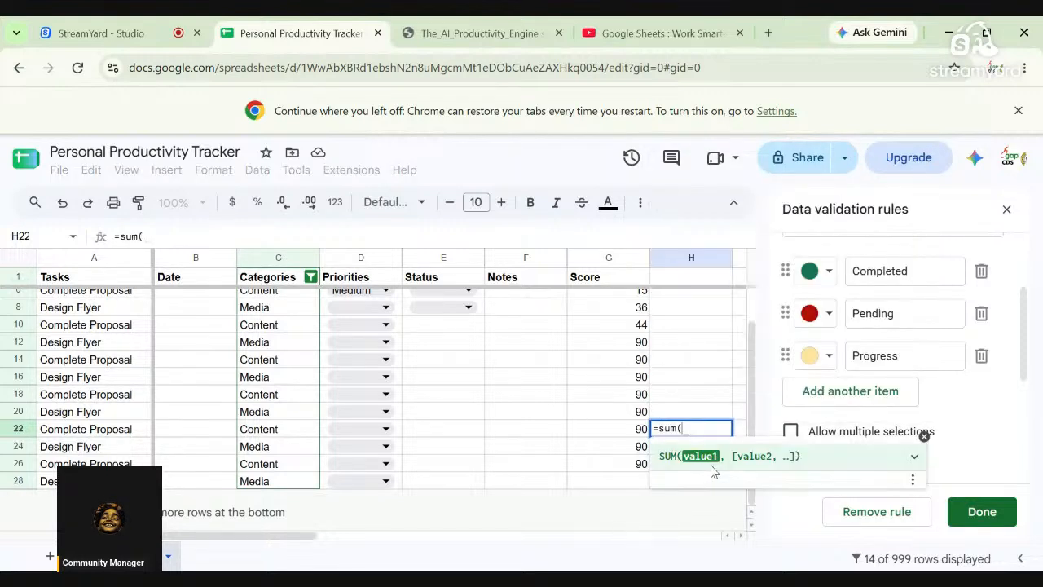
{"action": "left_click", "coordinate": [642, 310]}
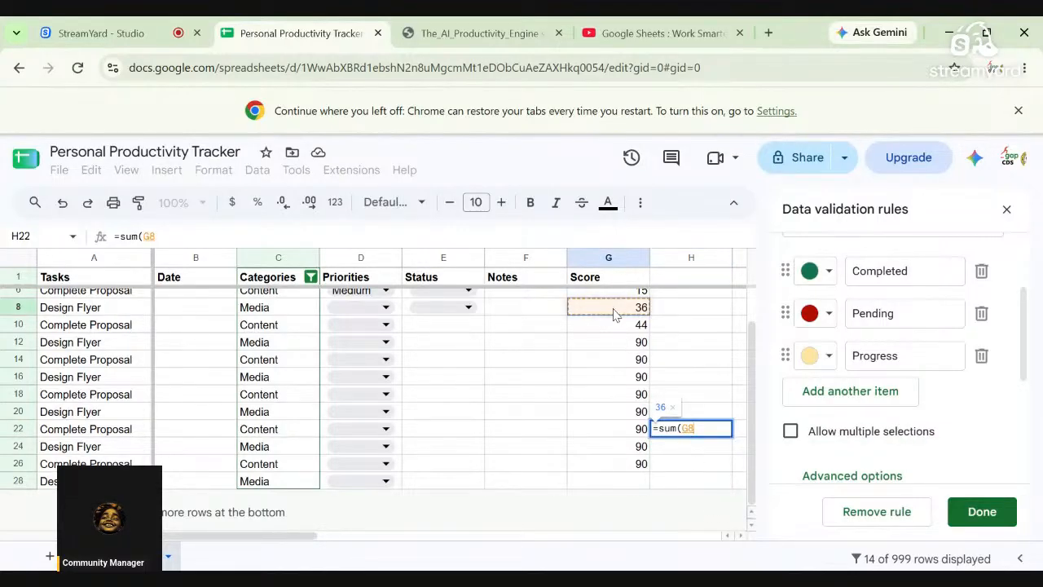
{"action": "left_click_drag", "start_coordinate": [615, 318], "coordinate": [639, 450]}
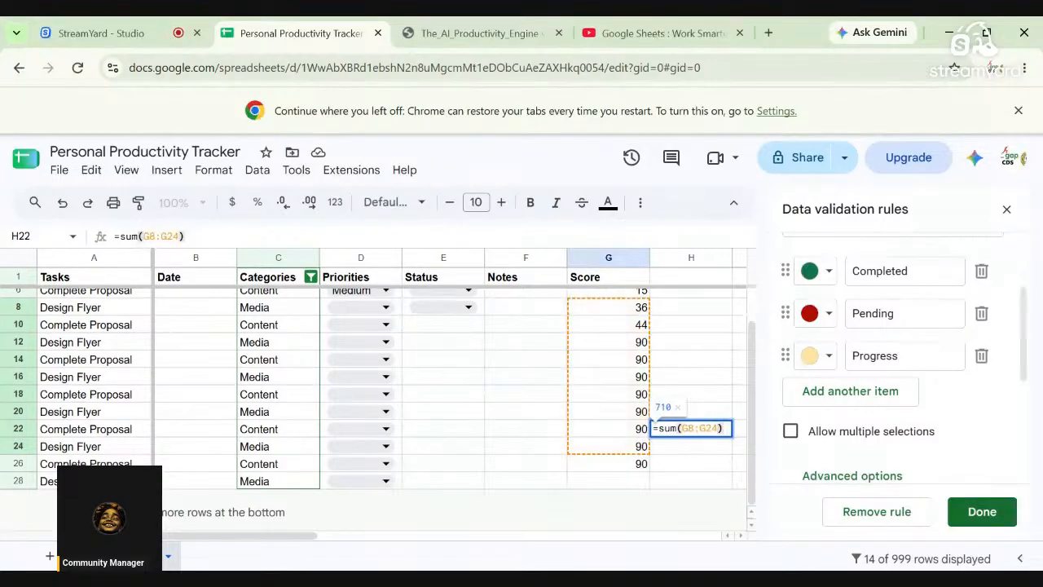
{"action": "key", "text": "Return"}
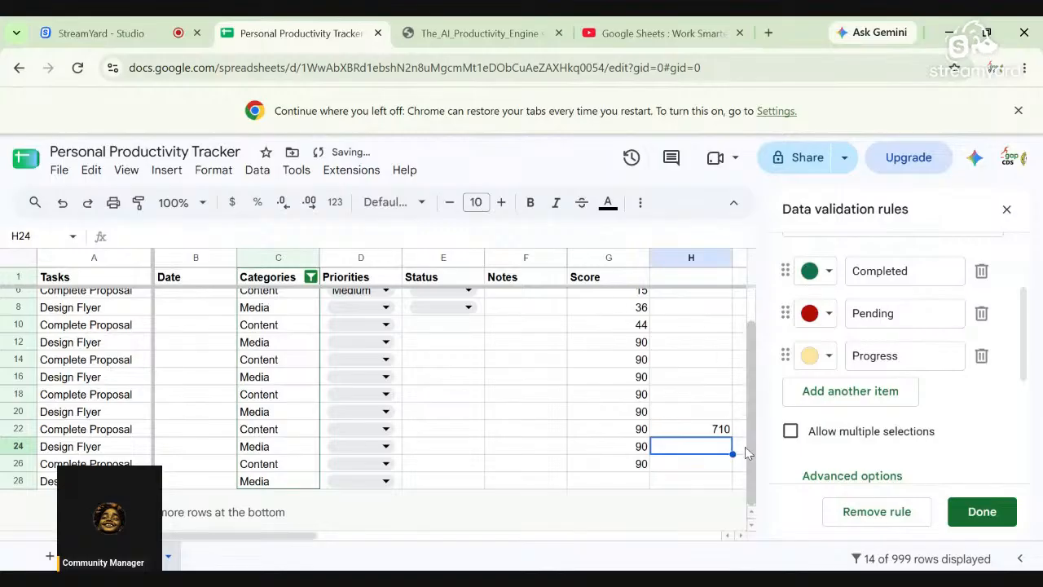
- Review the Score column and inspect the SUM formula in cell H22
{"action": "mouse_move", "coordinate": [753, 395]}
{"action": "left_mouse_down"}
{"action": "mouse_move", "coordinate": [748, 355]}
{"action": "mouse_move", "coordinate": [758, 406]}
{"action": "left_mouse_up"}
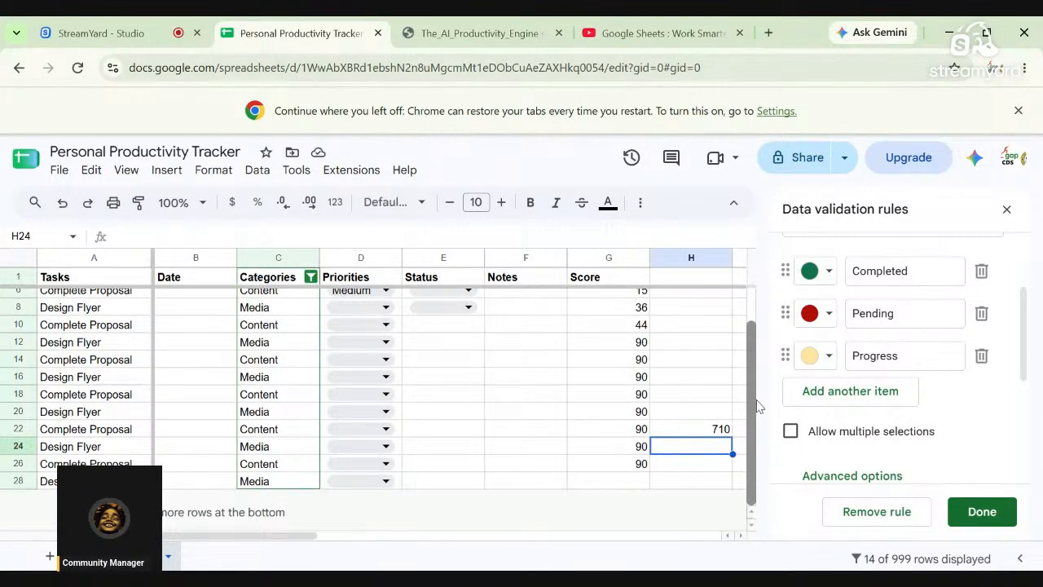
{"action": "left_click", "coordinate": [639, 481]}
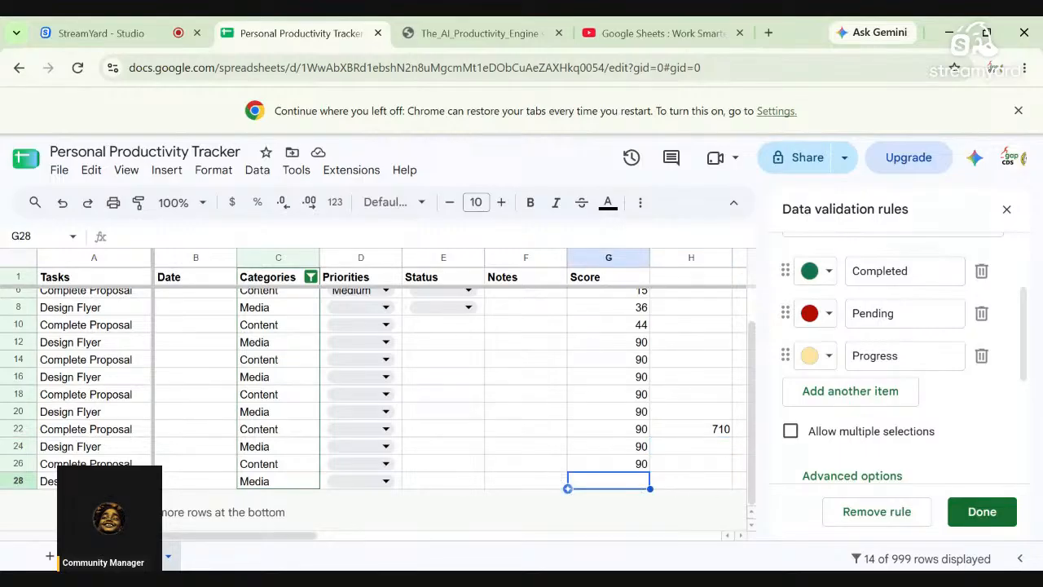
{"action": "left_click_drag", "start_coordinate": [751, 414], "coordinate": [752, 358]}
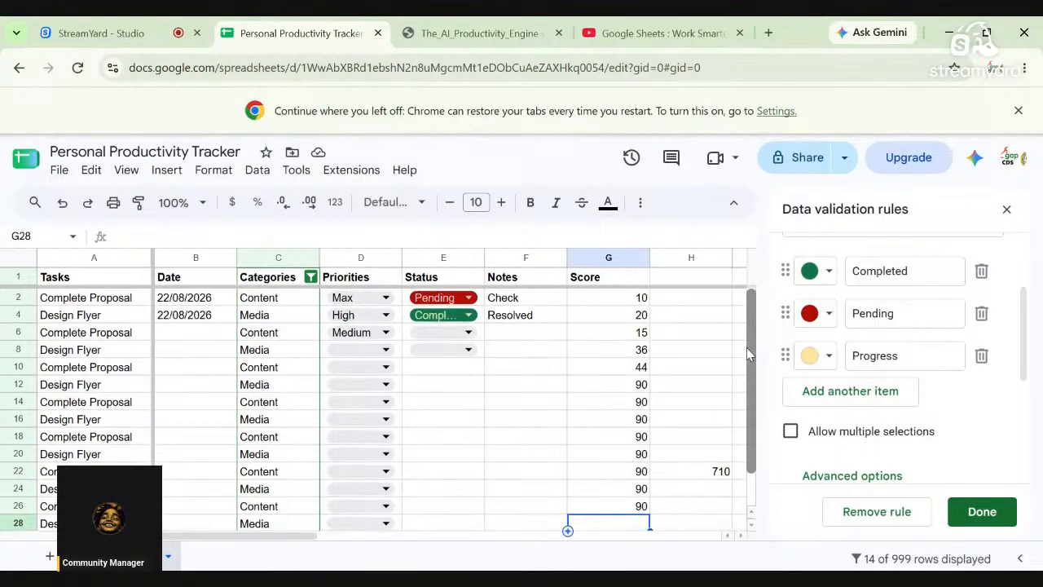
{"action": "left_click", "coordinate": [704, 476]}
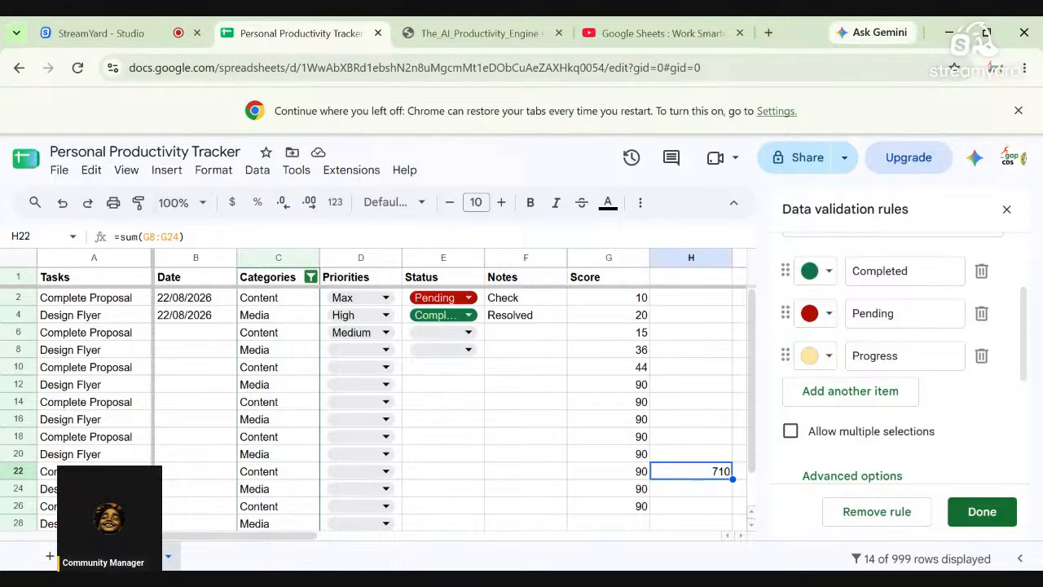
- Change the SUM formula in cell H22 so that it totals the range G2:G28
{"action": "left_click", "coordinate": [165, 236]}
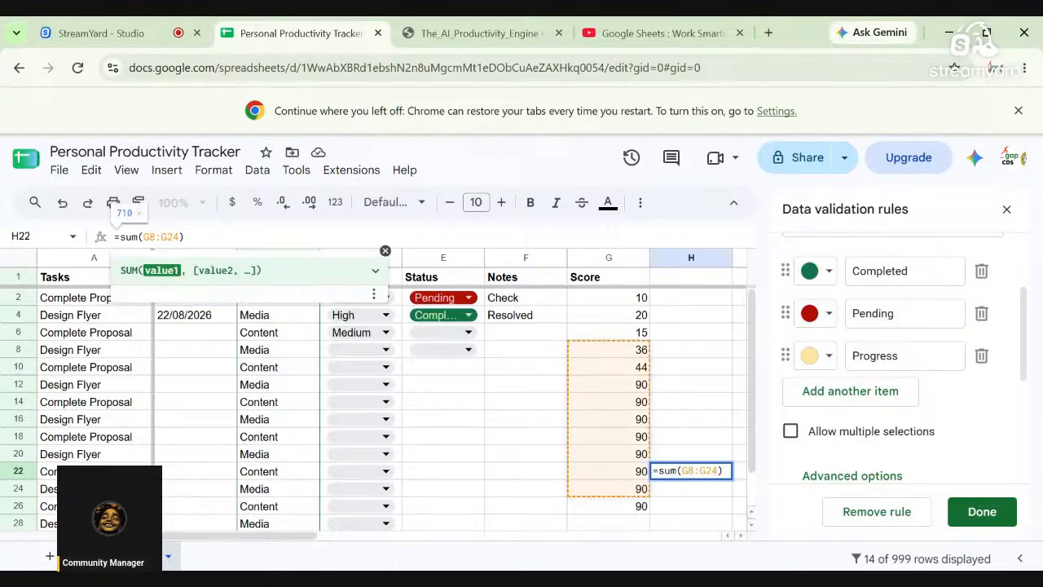
{"action": "key", "text": "BackSpace"}
{"action": "type", "text": "2"}
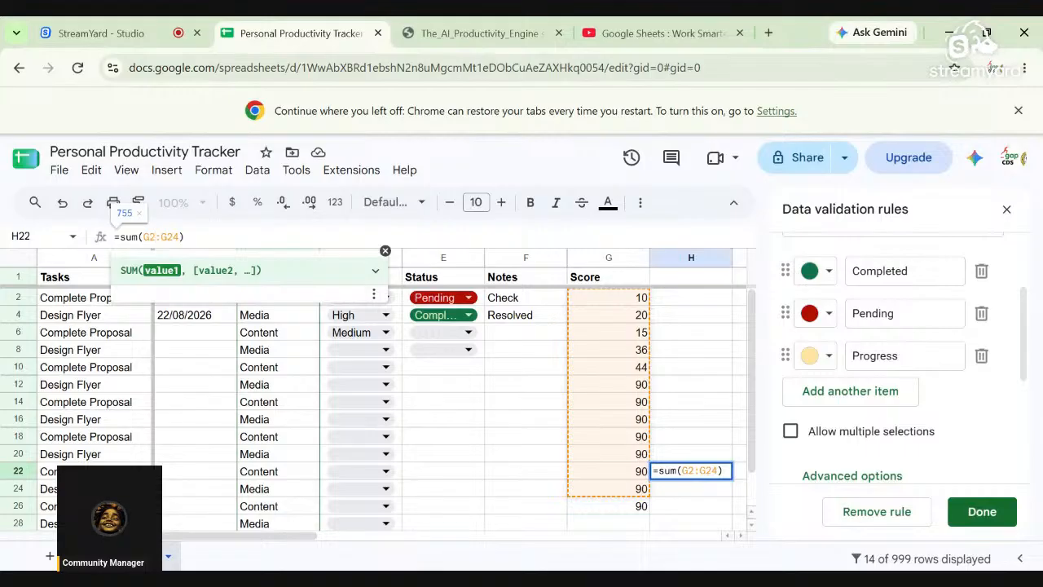
{"action": "key", "text": "BackSpace"}
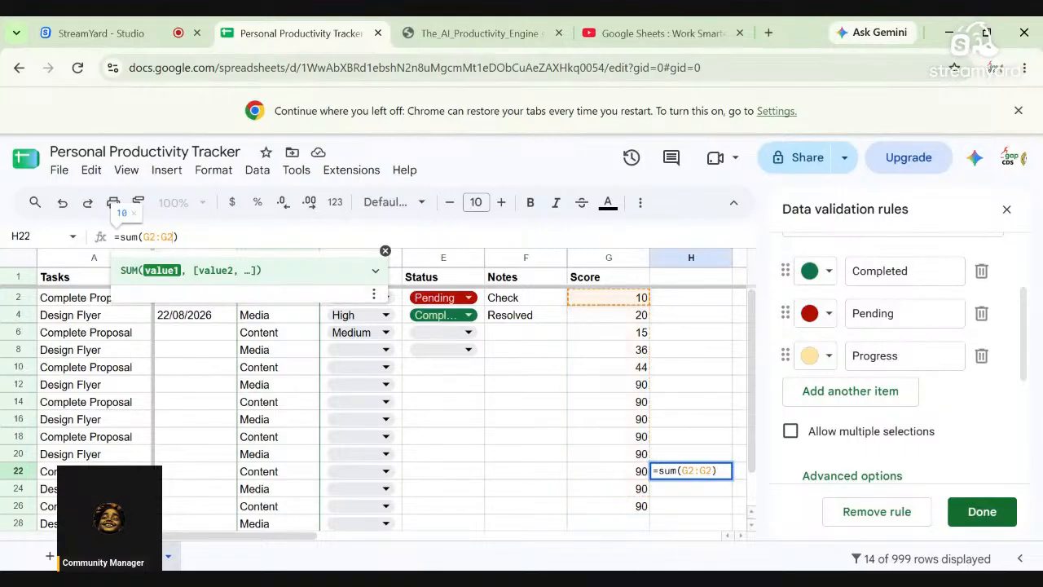
{"action": "type", "text": "8"}
{"action": "key", "text": "Return"}
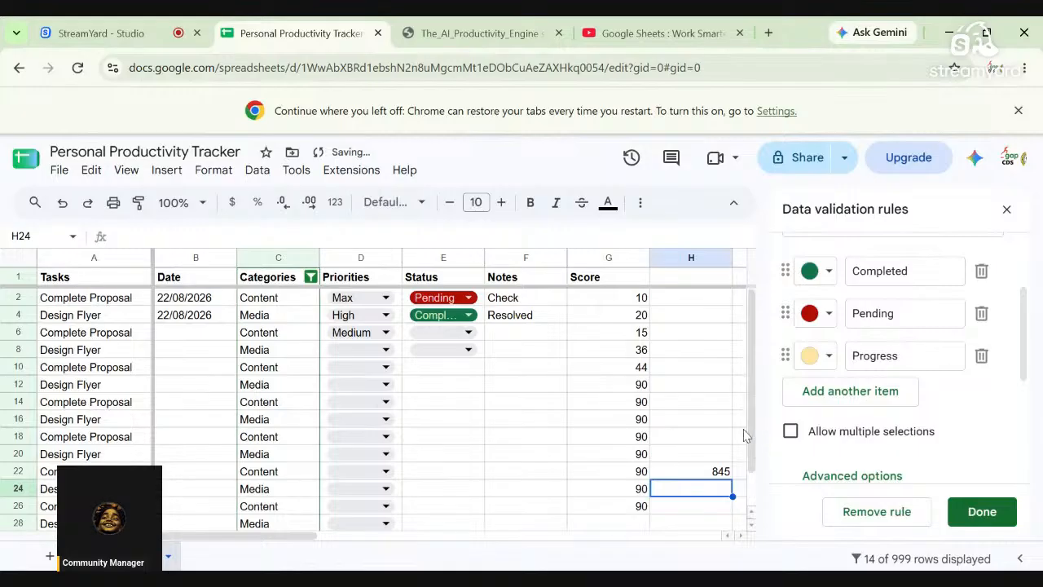
{"action": "left_click", "coordinate": [696, 474]}
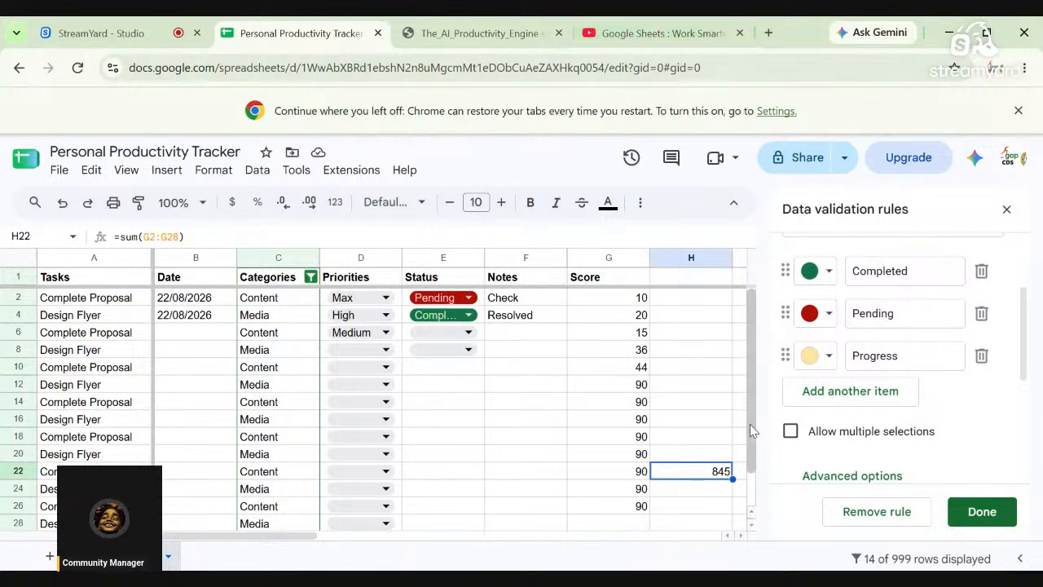
- Try to count the score entries by entering =COUNT(H12g2:g28) in cell H20
{"action": "left_click_drag", "start_coordinate": [750, 424], "coordinate": [753, 484]}
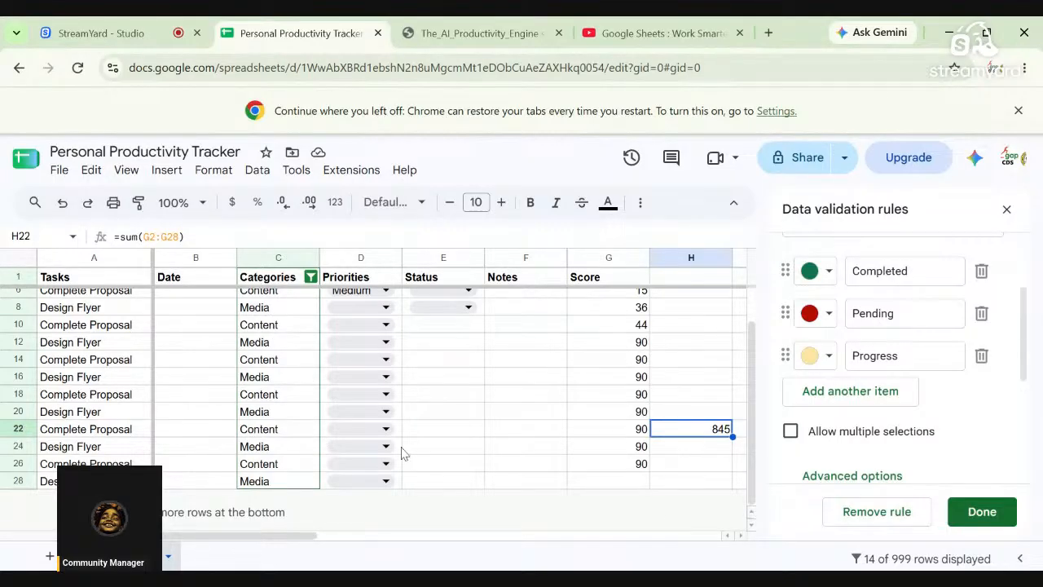
{"action": "left_click", "coordinate": [701, 415]}
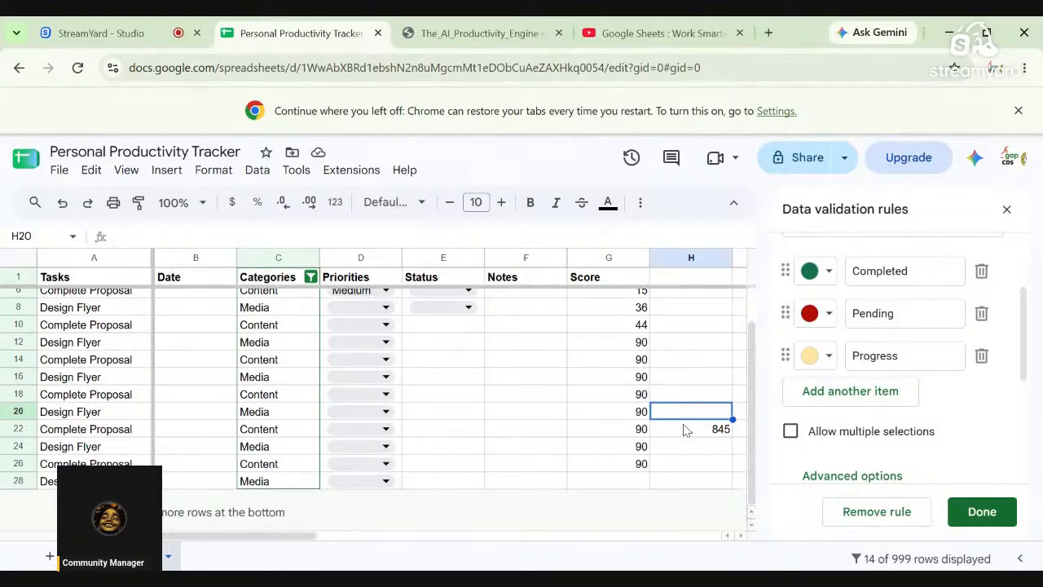
{"action": "type", "text": "="}
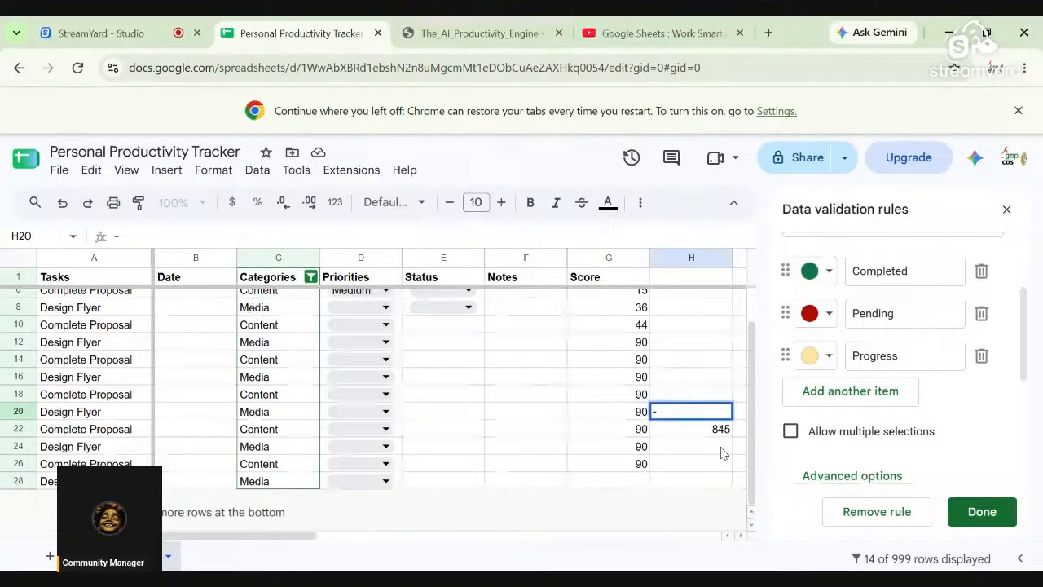
{"action": "type", "text": "count"}
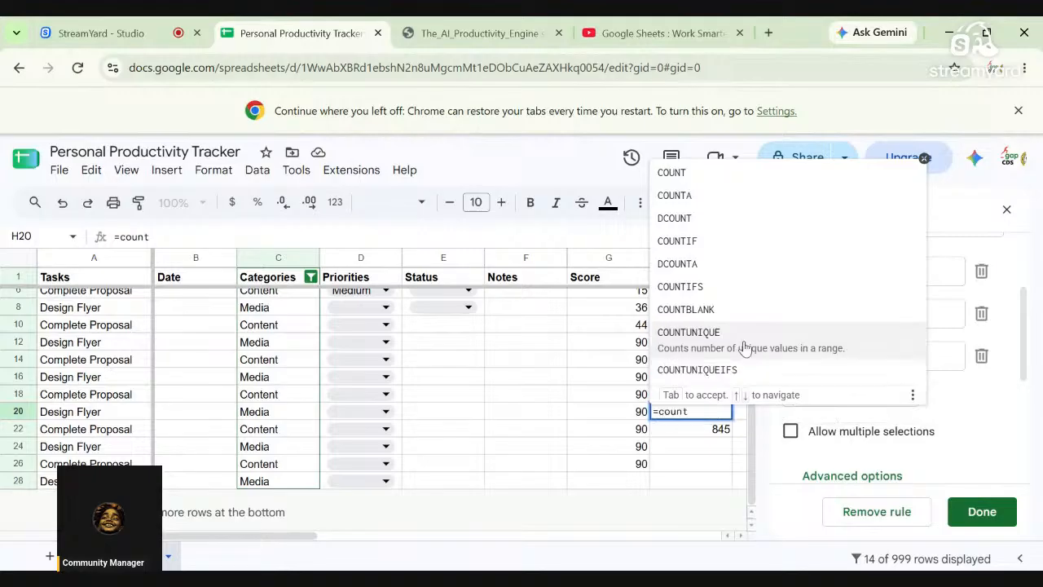
{"action": "left_click", "coordinate": [677, 173]}
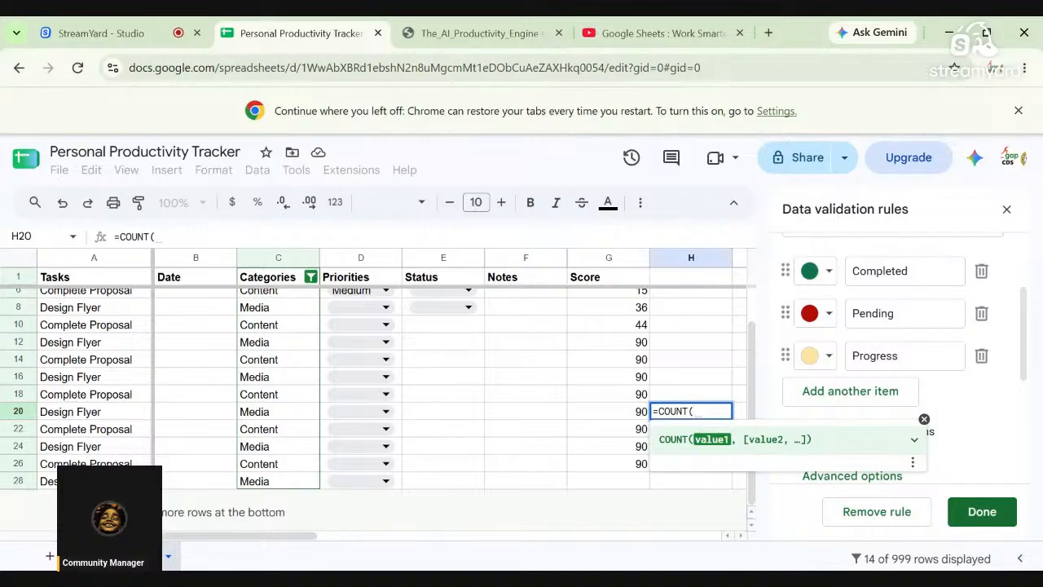
{"action": "left_click", "coordinate": [682, 345]}
{"action": "type", "text": "g2"}
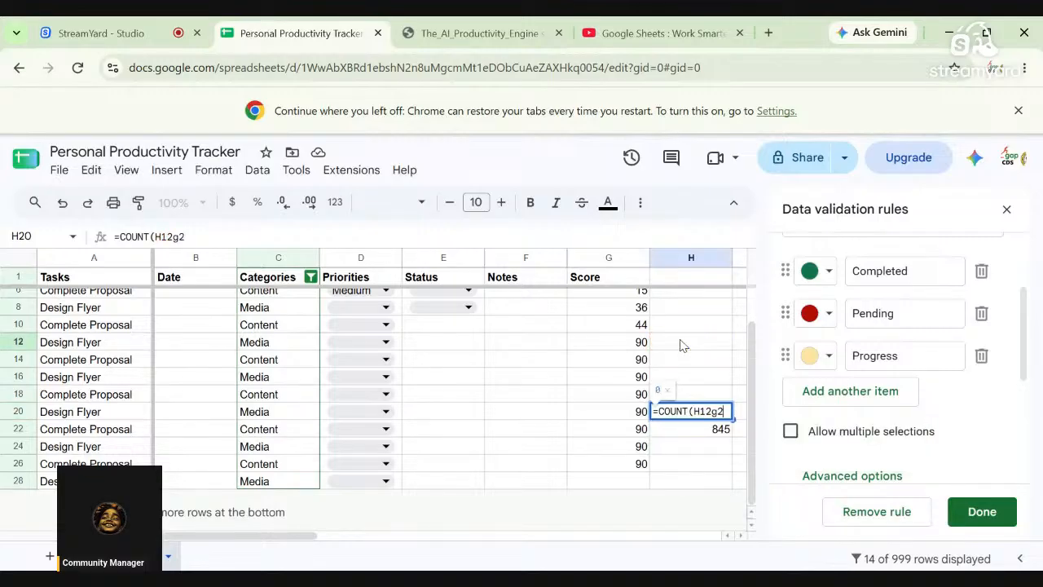
{"action": "type", "text": ":g28"}
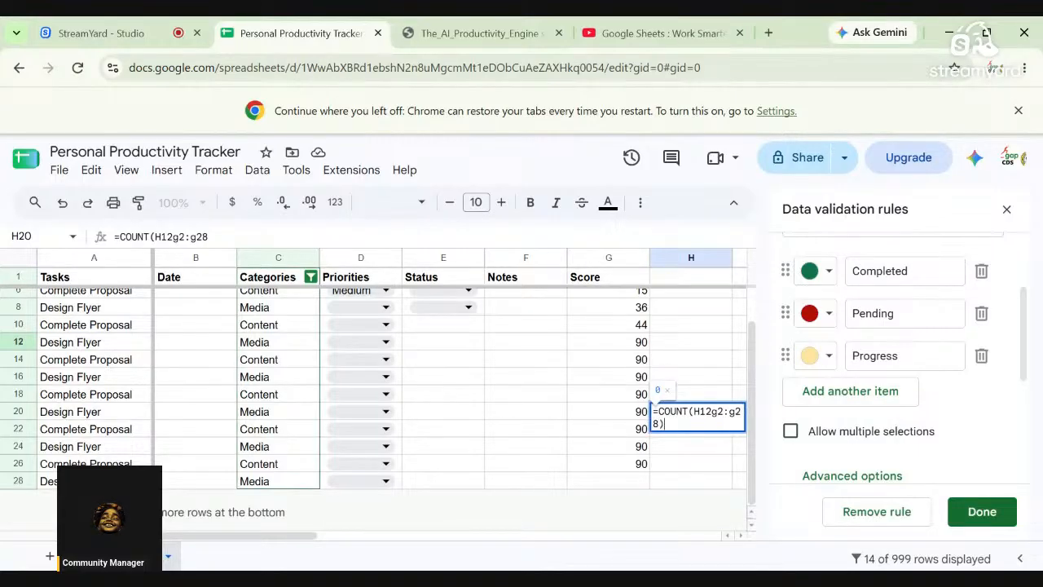
{"action": "type", "text": ")"}
{"action": "key", "text": "Return"}
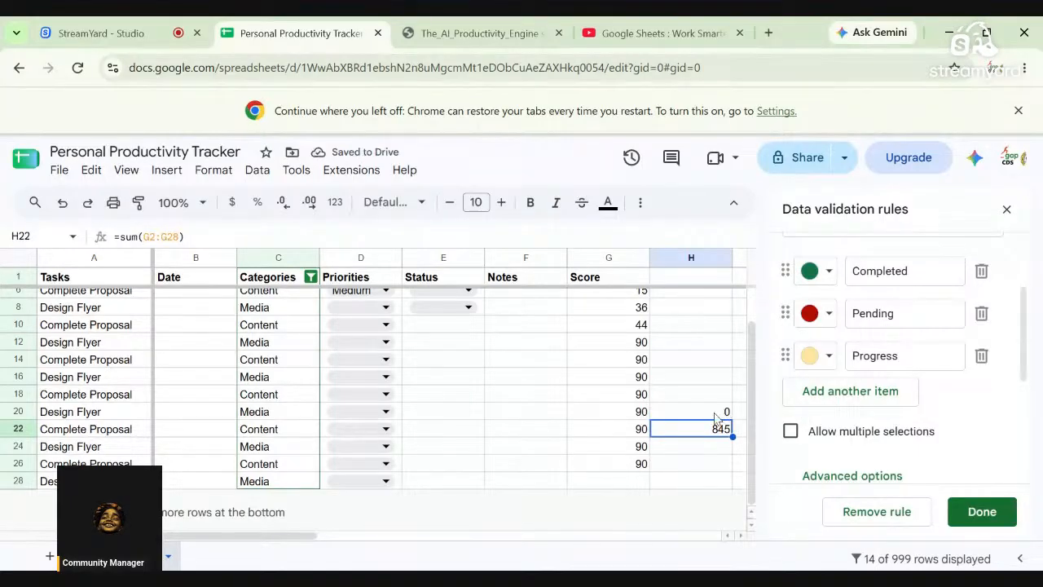
- Correct the COUNT formula in cell H20 by removing the stray H12 so that it counts G2:G28
{"action": "left_click_drag", "start_coordinate": [692, 411], "coordinate": [664, 387]}
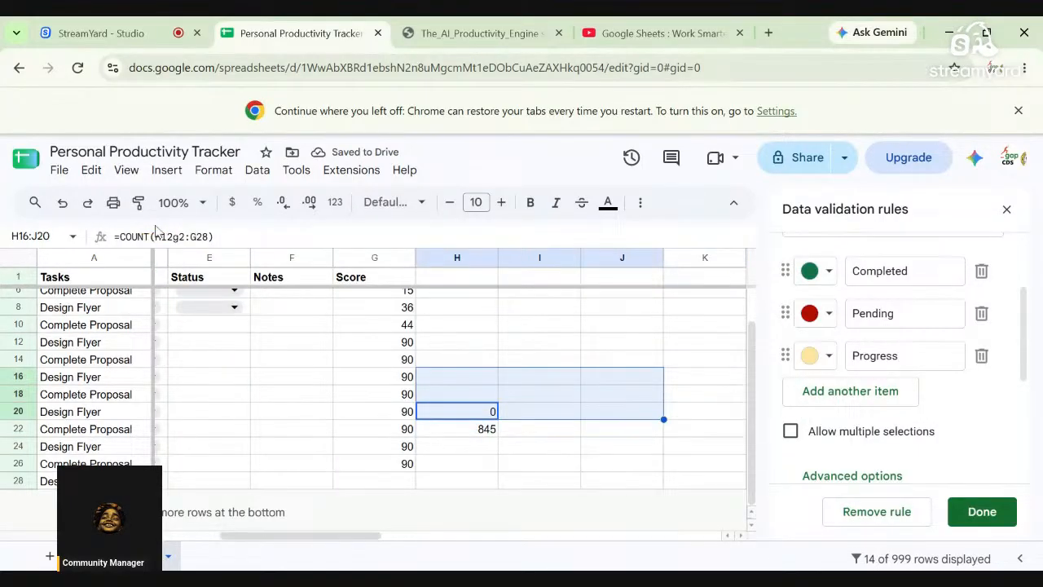
{"action": "left_click", "coordinate": [167, 237]}
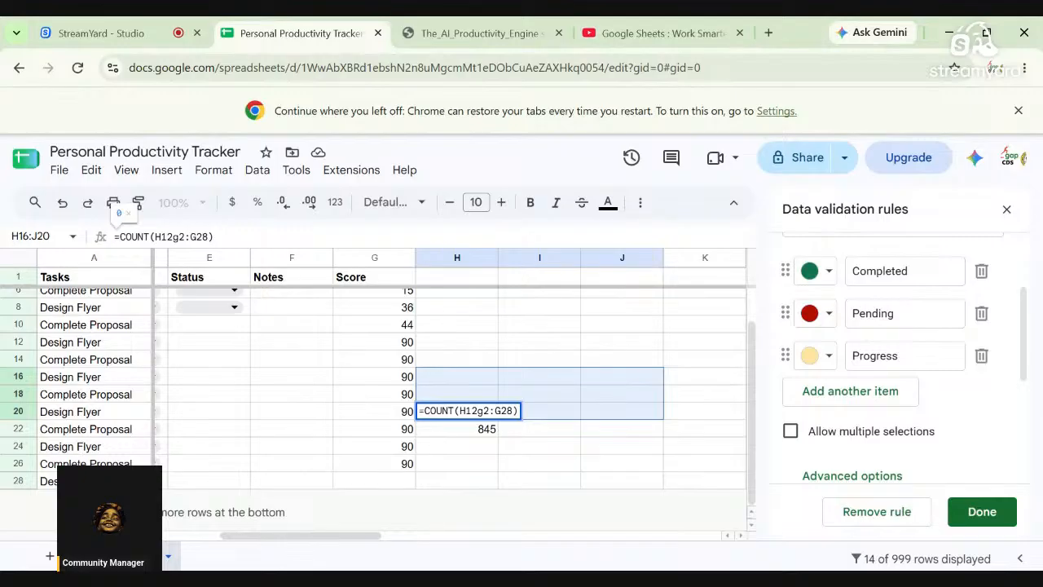
{"action": "key", "text": "BackSpace"}
{"action": "key", "text": "BackSpace"}
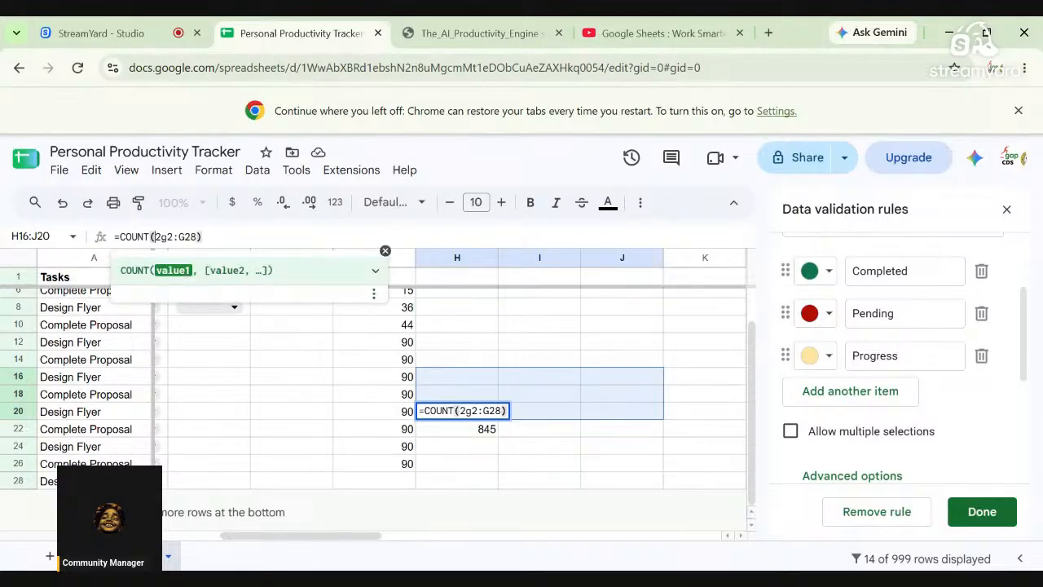
{"action": "key", "text": "Delete"}
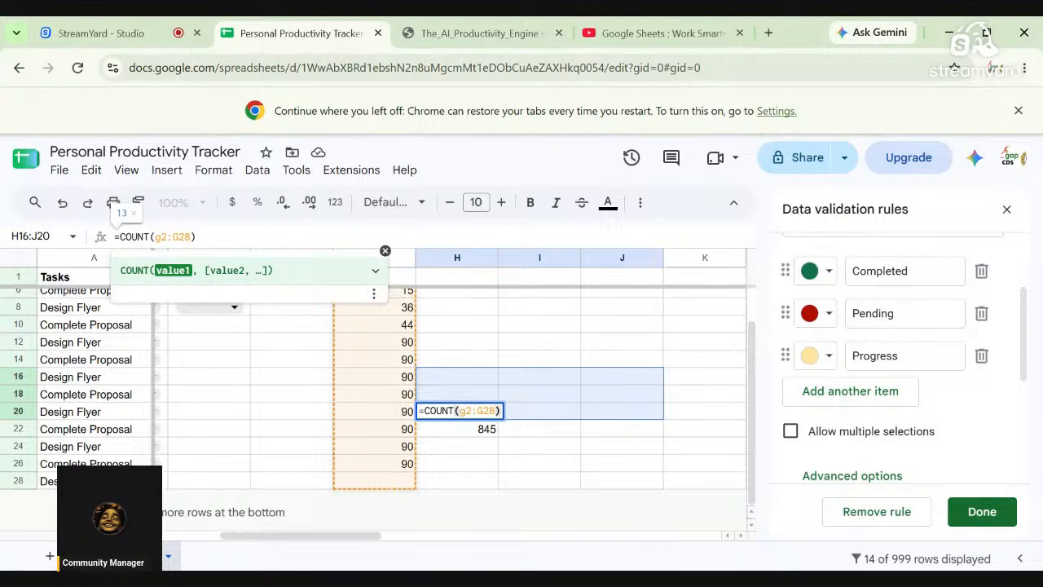
{"action": "key", "text": "Return"}
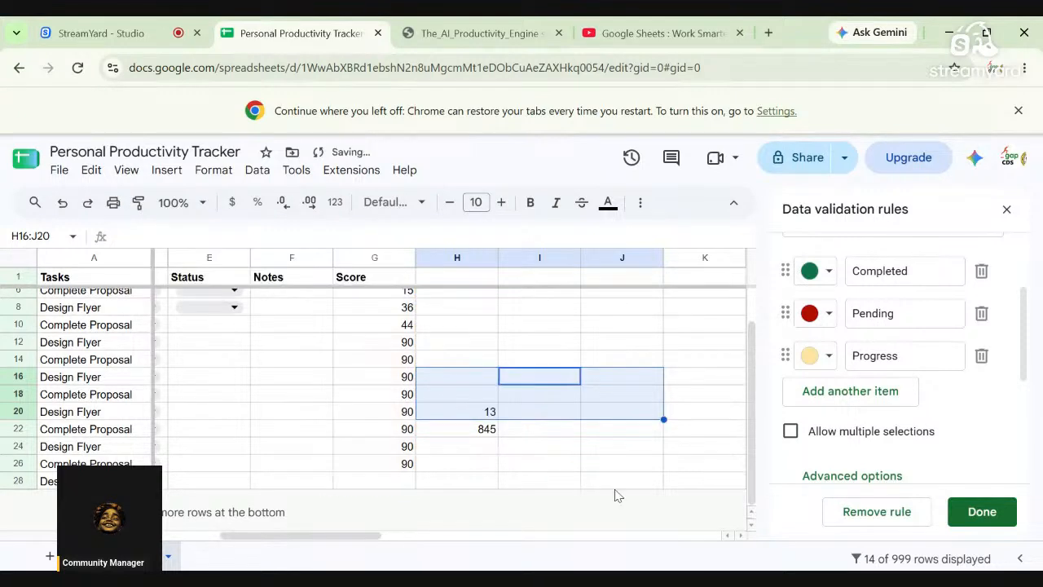
{"action": "left_click_drag", "start_coordinate": [598, 430], "coordinate": [390, 283]}
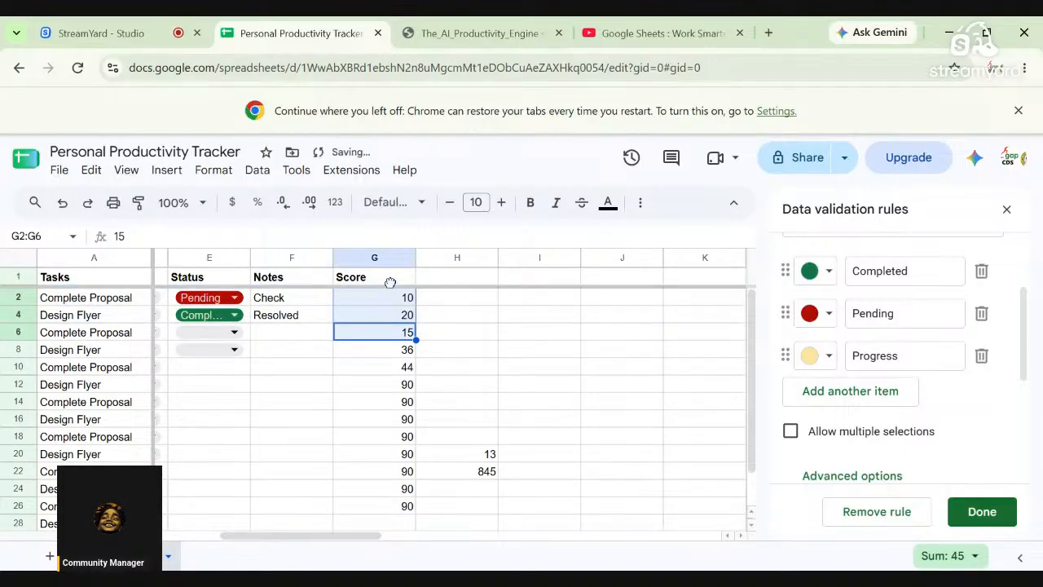
{"action": "left_click", "coordinate": [391, 283]}
{"action": "left_click_drag", "start_coordinate": [456, 321], "coordinate": [776, 405]}
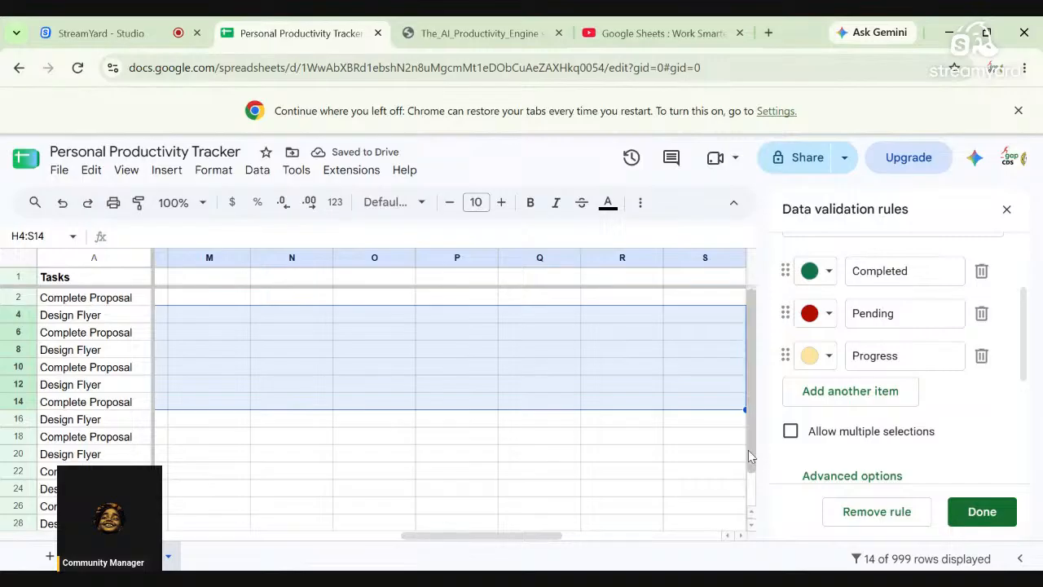
{"action": "left_click_drag", "start_coordinate": [751, 458], "coordinate": [744, 366]}
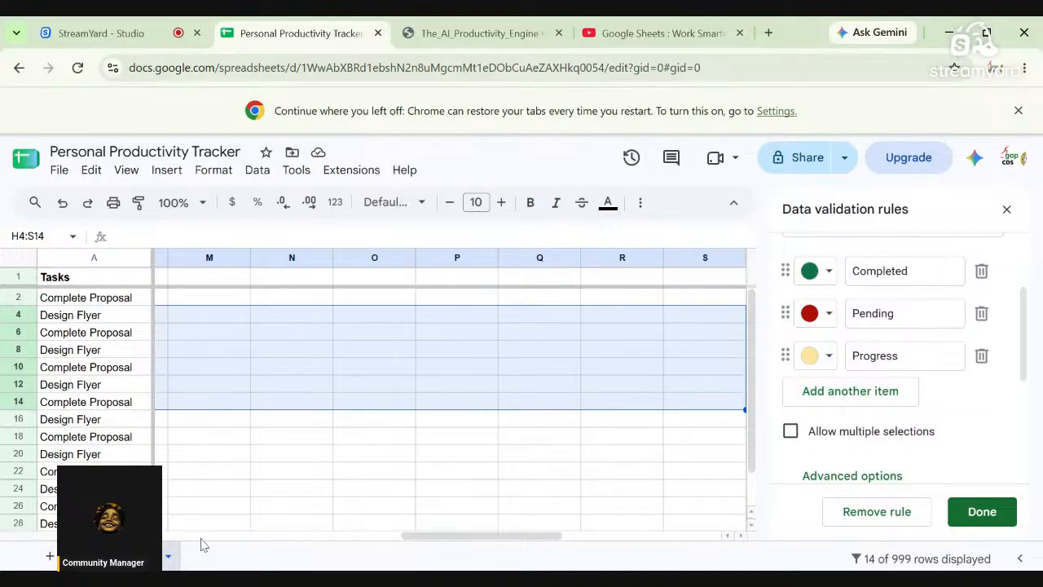
{"action": "scroll", "coordinate": [205, 544], "scroll_direction": "left", "scroll_amount": 10}
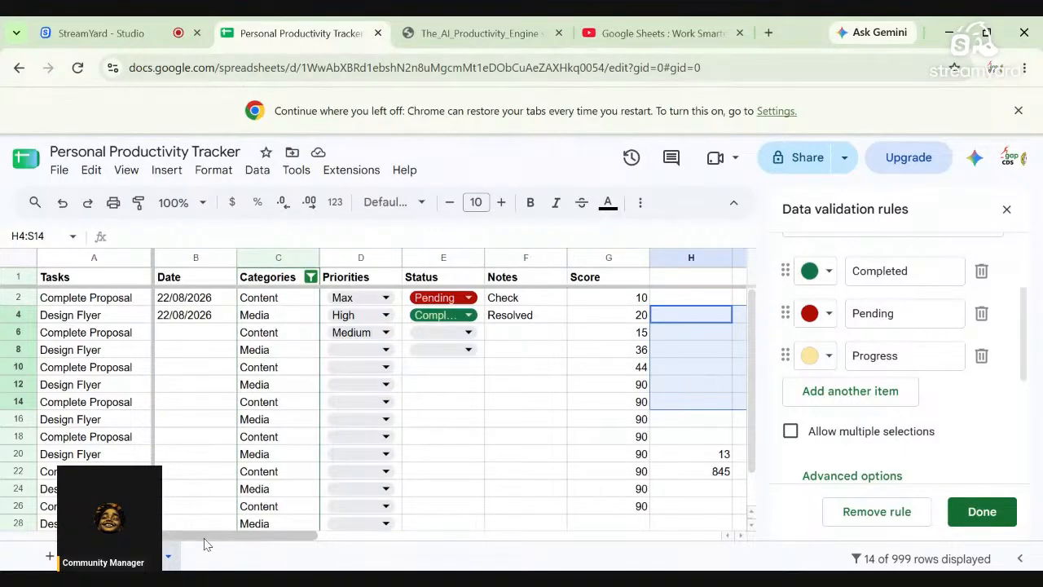
{"action": "scroll", "coordinate": [205, 544], "scroll_direction": "right", "scroll_amount": 15}
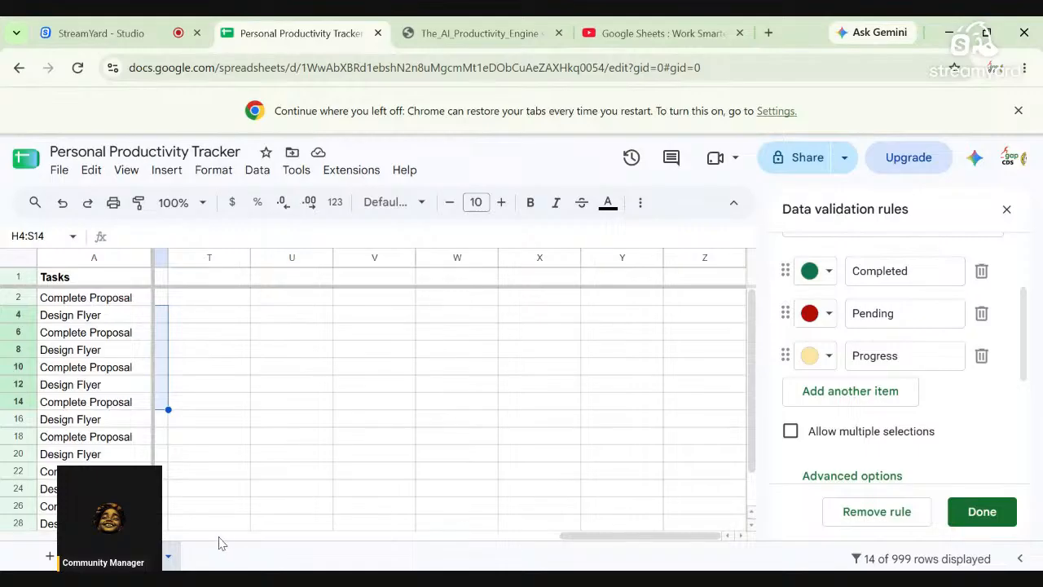
{"action": "scroll", "coordinate": [220, 544], "scroll_direction": "left", "scroll_amount": 15}
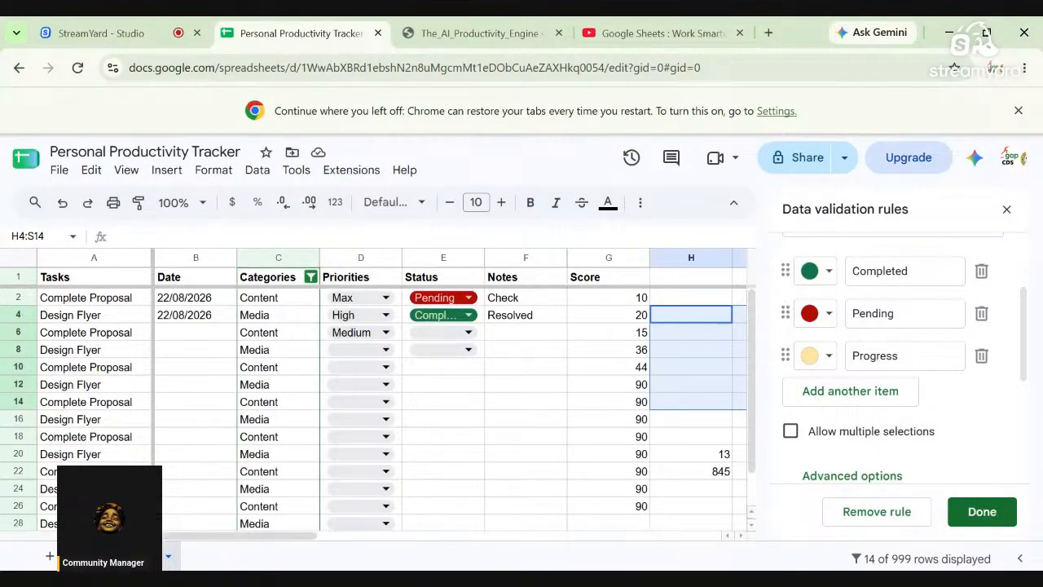
{"action": "left_click", "coordinate": [189, 478]}
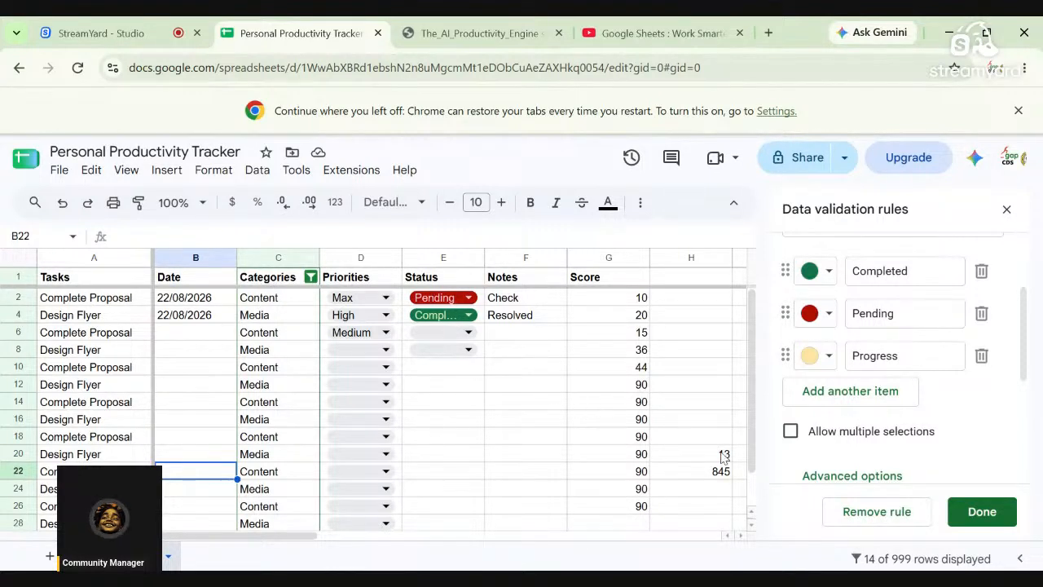
- Start a conditional counting formula in cell H18 by entering =counif(
{"action": "left_click", "coordinate": [691, 437]}
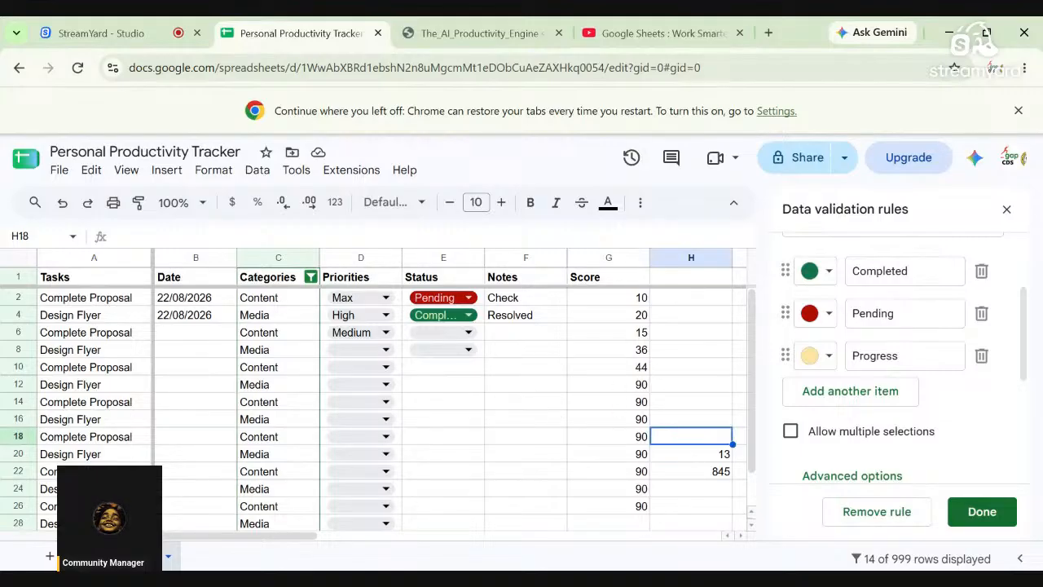
{"action": "type", "text": "i"}
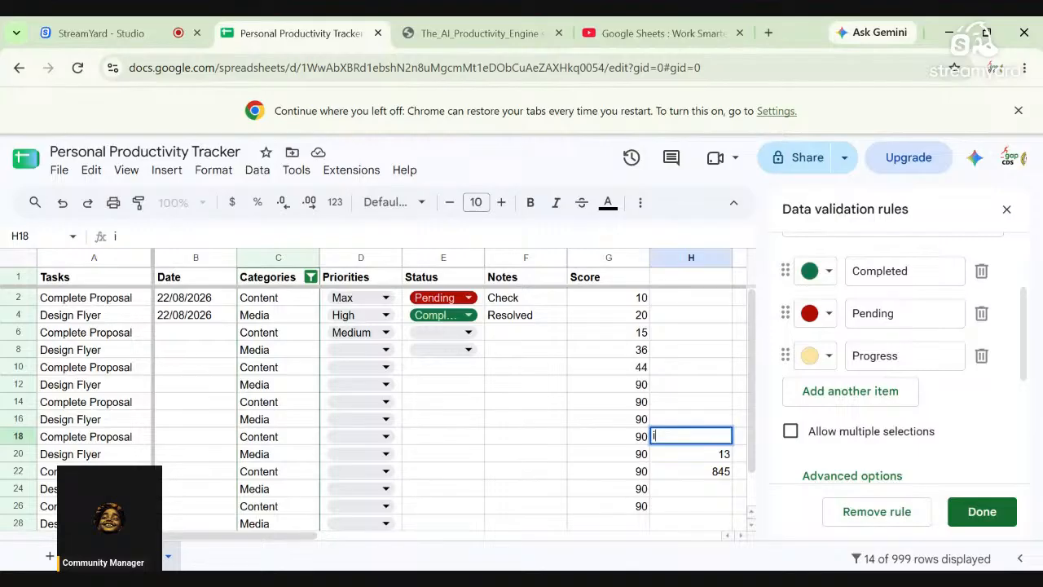
{"action": "key", "text": "BackSpace"}
{"action": "type", "text": "=counif"}
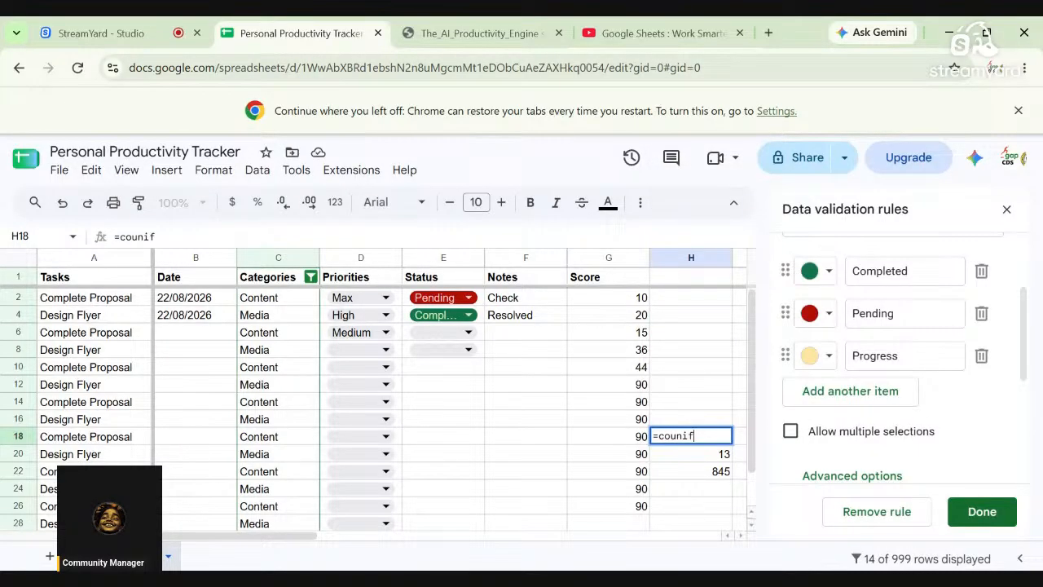
{"action": "type", "text": "("}
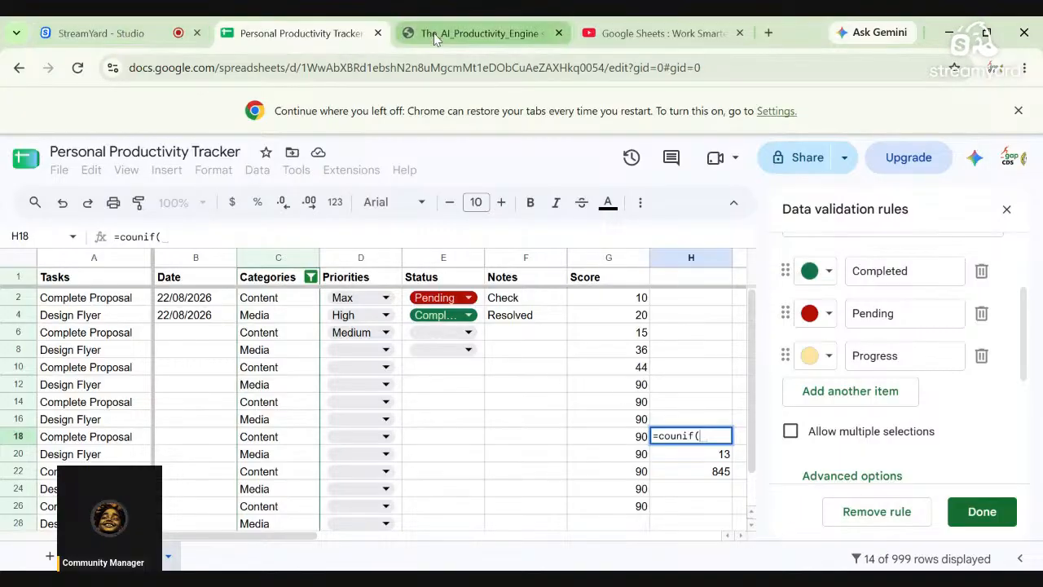
- Read the COUNTIF syntax example in the AI Productivity Engine PDF and return to the tracker sheet
{"action": "left_click_drag", "start_coordinate": [438, 34], "coordinate": [280, 46]}
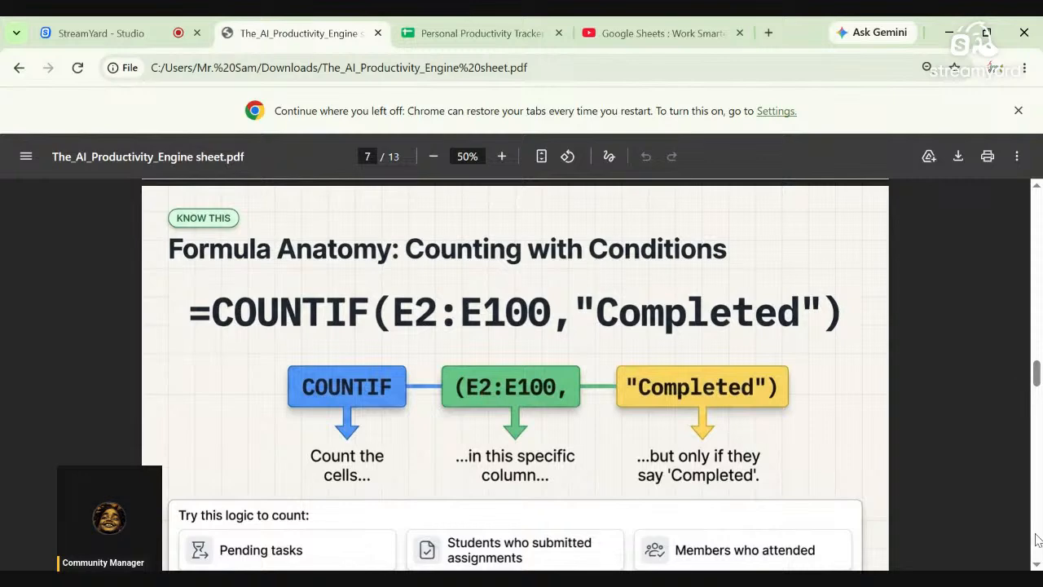
{"action": "scroll", "coordinate": [1037, 563], "scroll_direction": "down", "scroll_amount": 1}
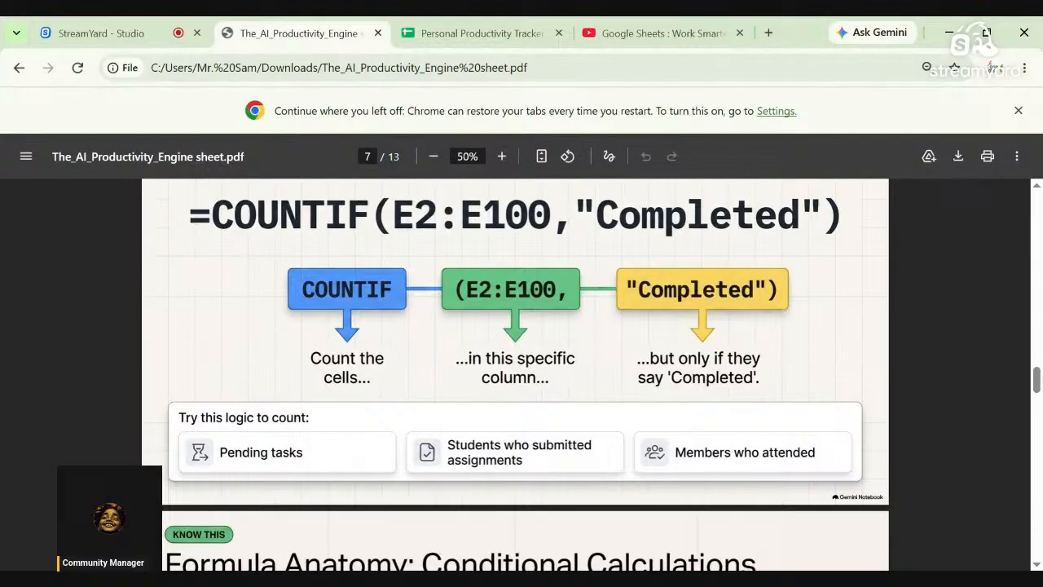
{"action": "left_click", "coordinate": [454, 38]}
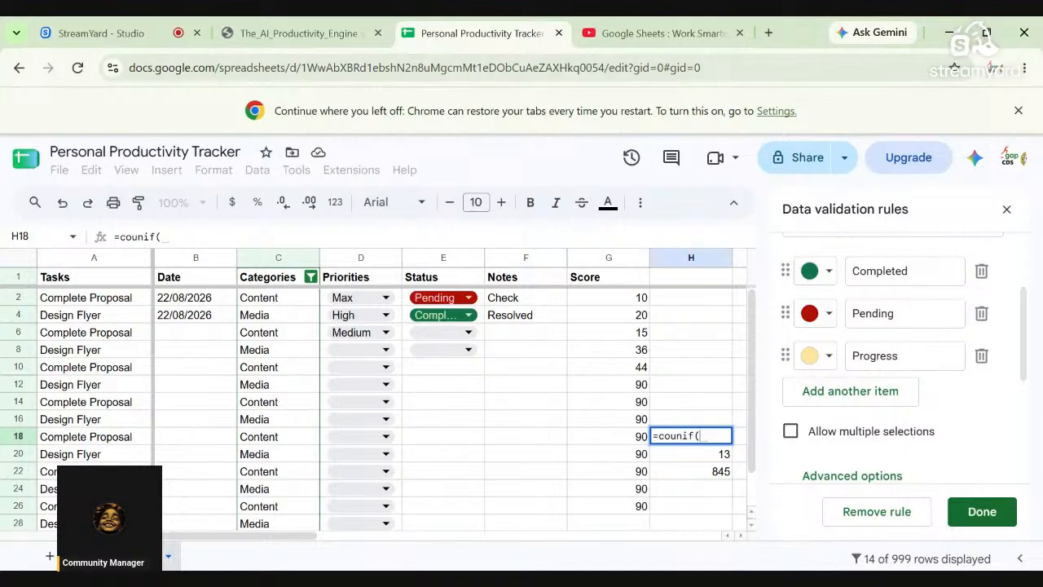
- Correct the function name in cell H18 and try to count the Content categories with =countif(c2:c28,content)
{"action": "type", "text": "t"}
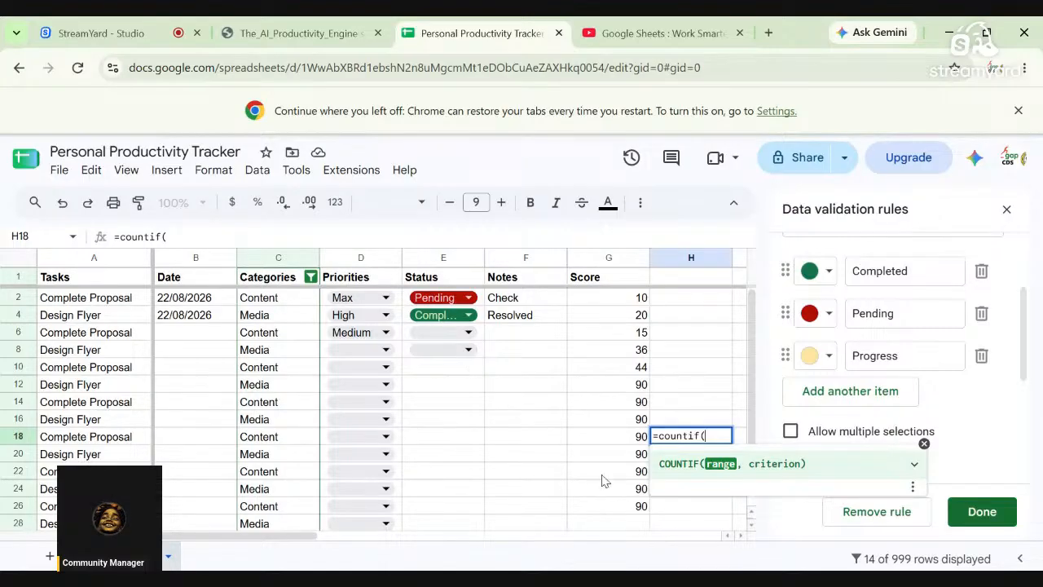
{"action": "type", "text": "c2"}
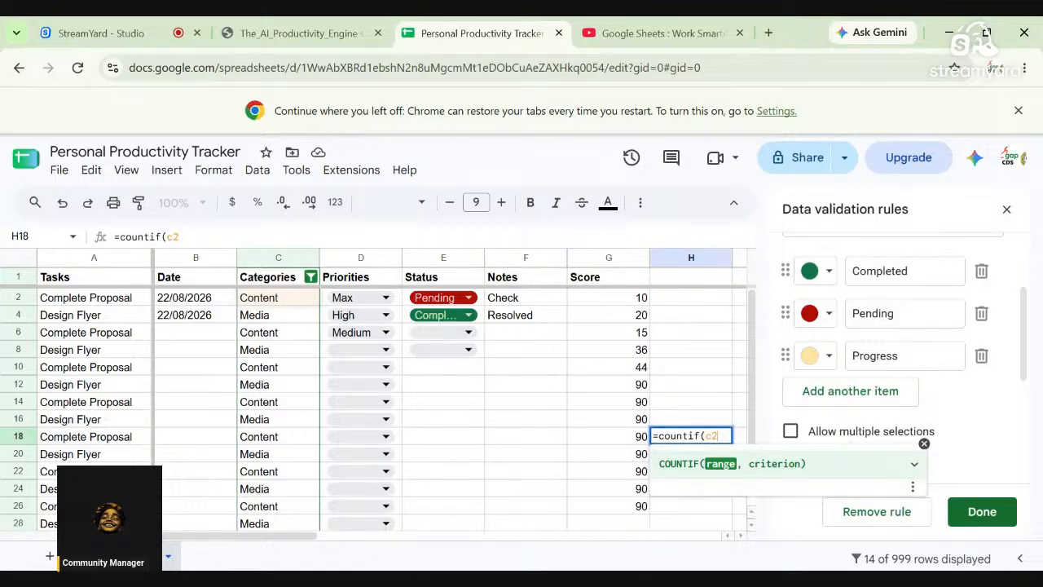
{"action": "type", "text": ":"}
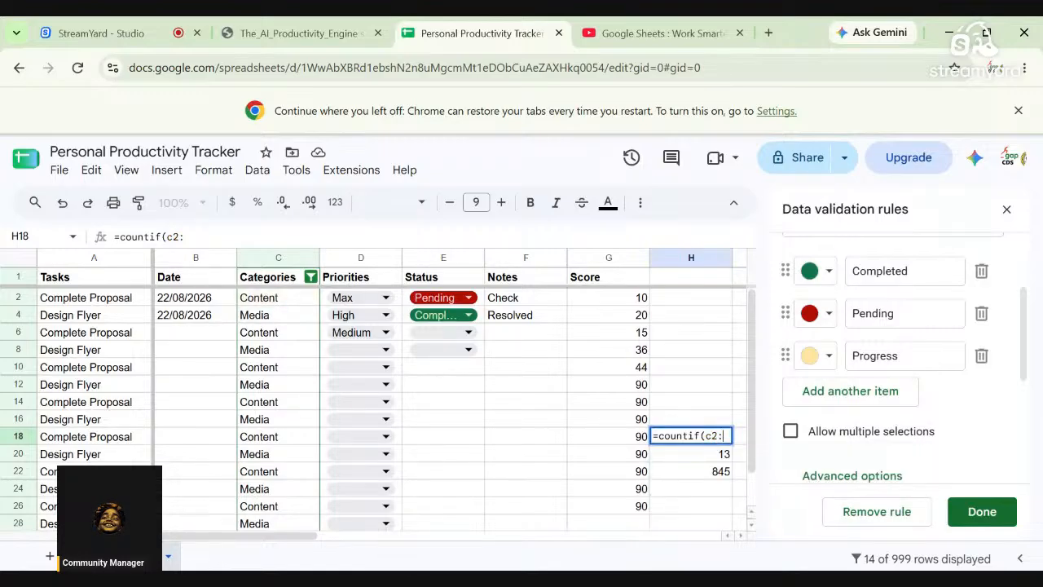
{"action": "type", "text": "c28"}
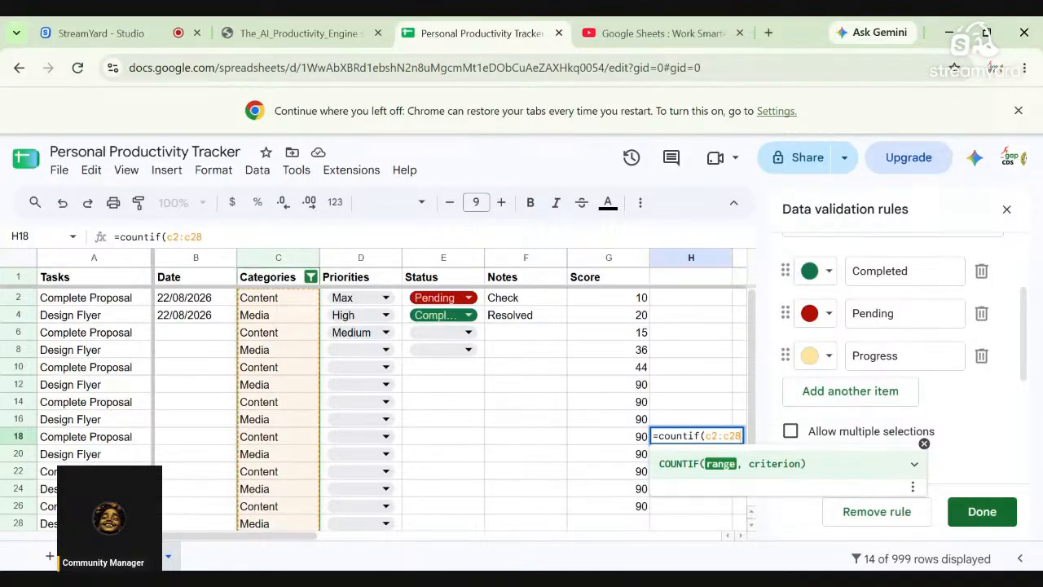
{"action": "type", "text": ","}
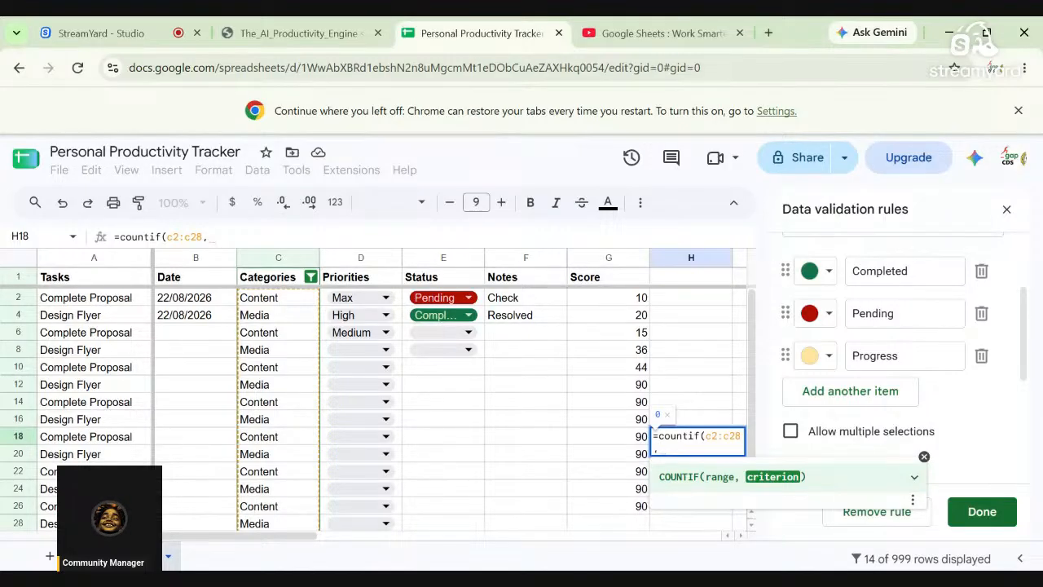
{"action": "type", "text": "co"}
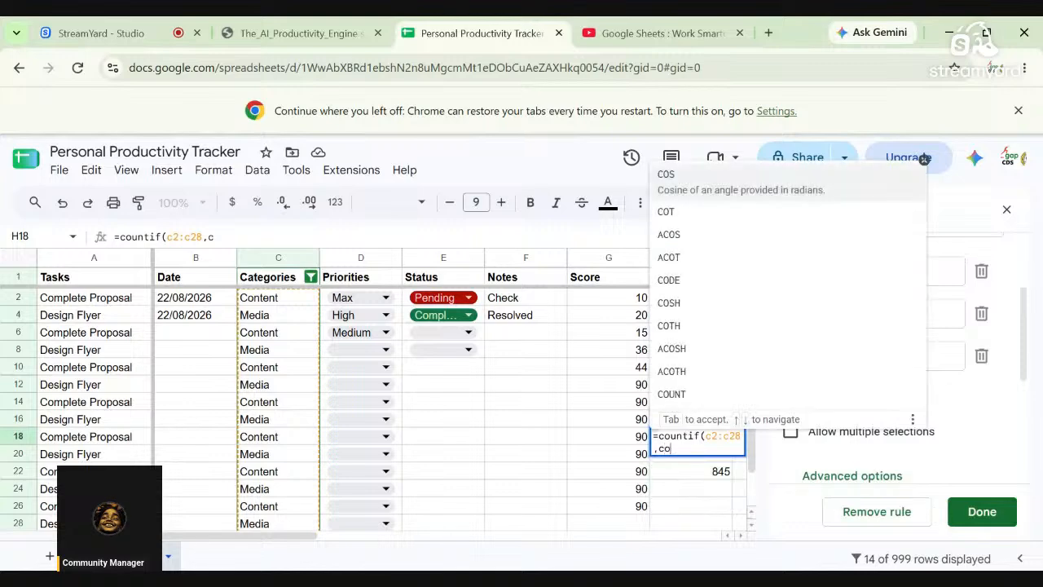
{"action": "type", "text": "nte"}
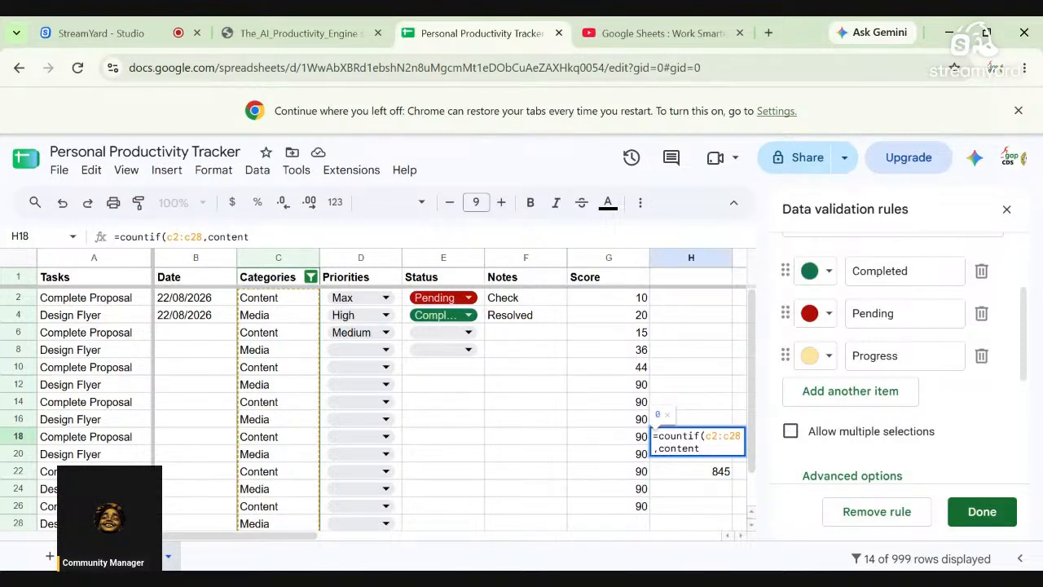
{"action": "type", "text": "nt)"}
{"action": "key", "text": "Return"}
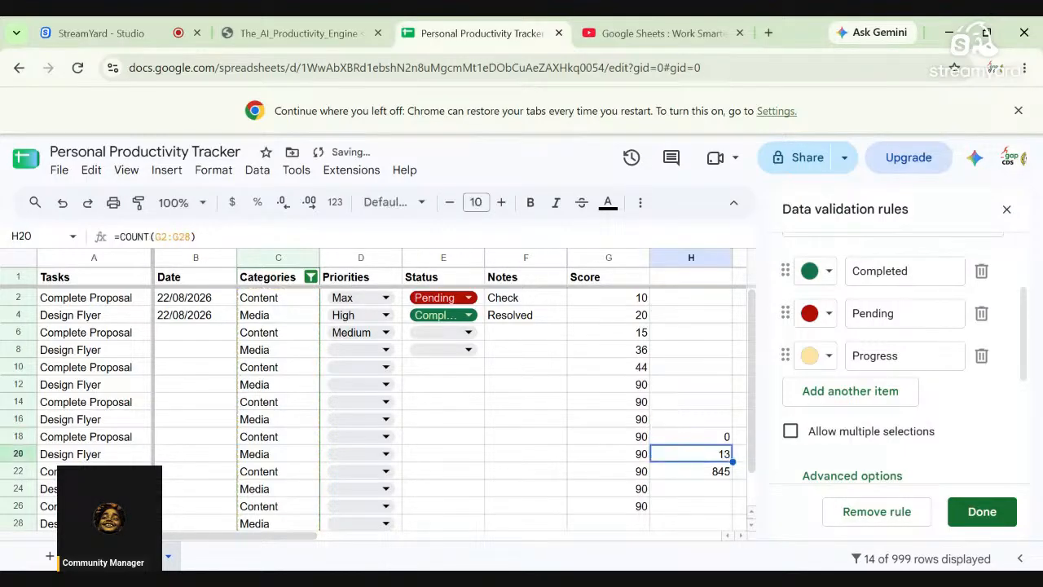
- Compare the COUNTIF formula in cell H18 with the syntax example in the PDF
{"action": "left_click", "coordinate": [716, 440]}
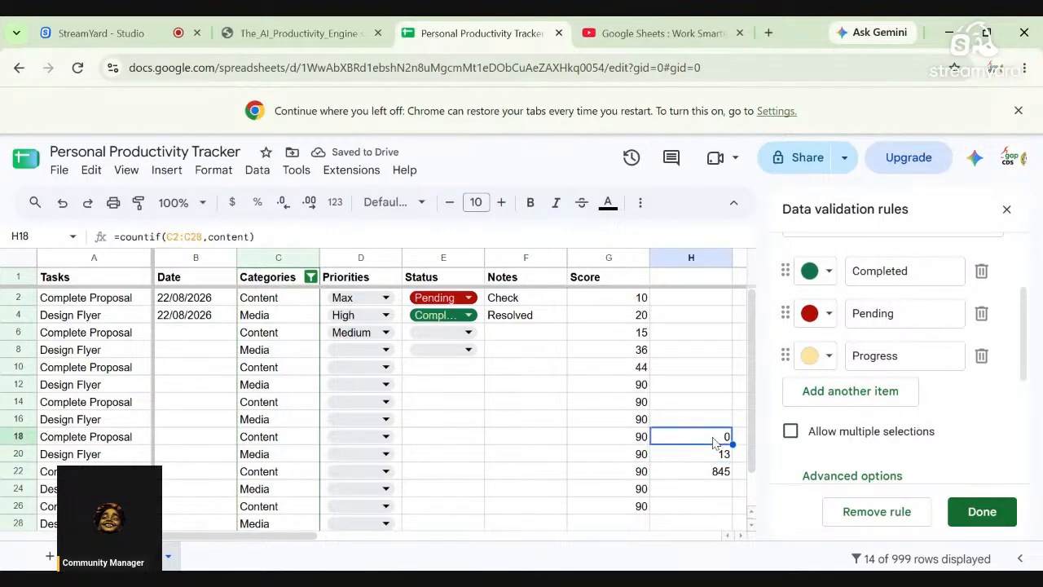
{"action": "left_click", "coordinate": [291, 33]}
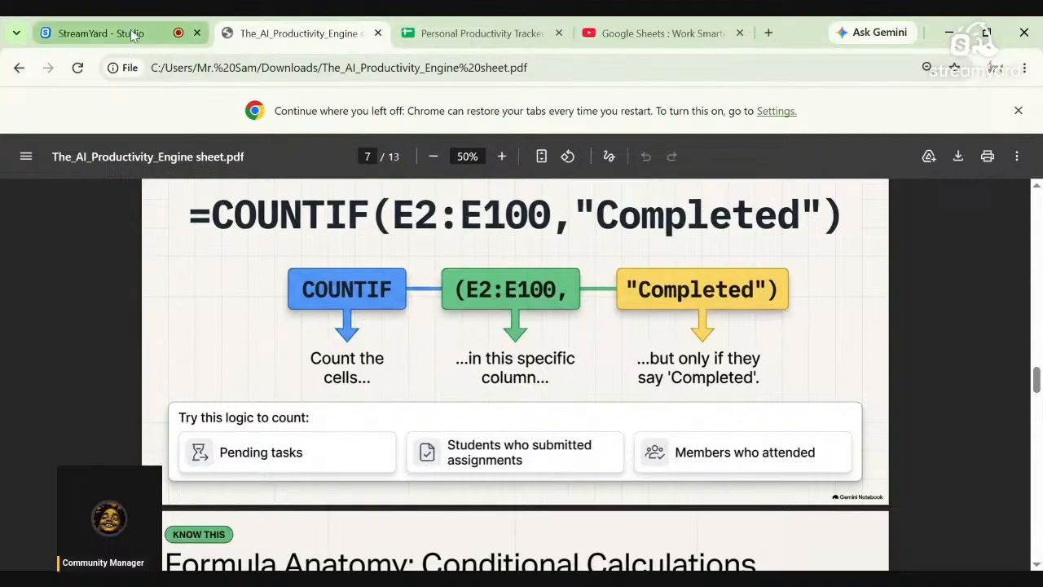
{"action": "left_click", "coordinate": [497, 36]}
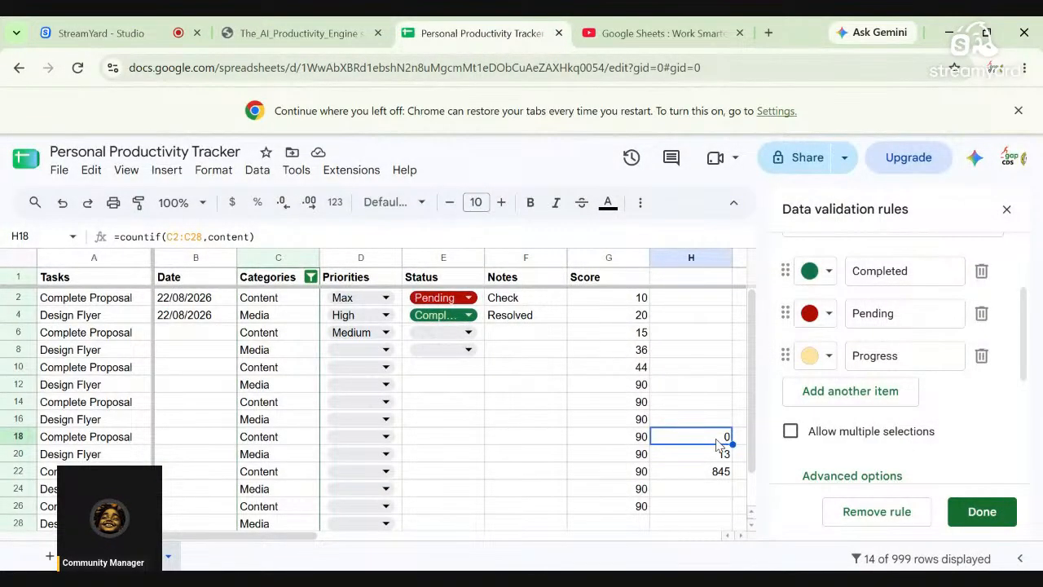
- Check the YouTube live chat and the StreamYard comments for viewer replies, and return to the tracker sheet
{"action": "left_click", "coordinate": [638, 32]}
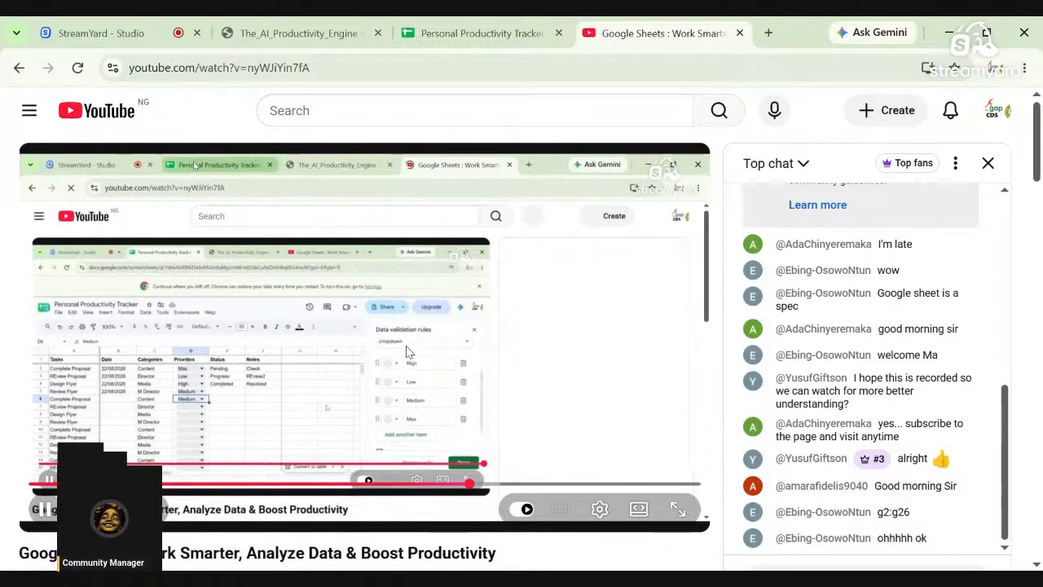
{"action": "left_click", "coordinate": [285, 33]}
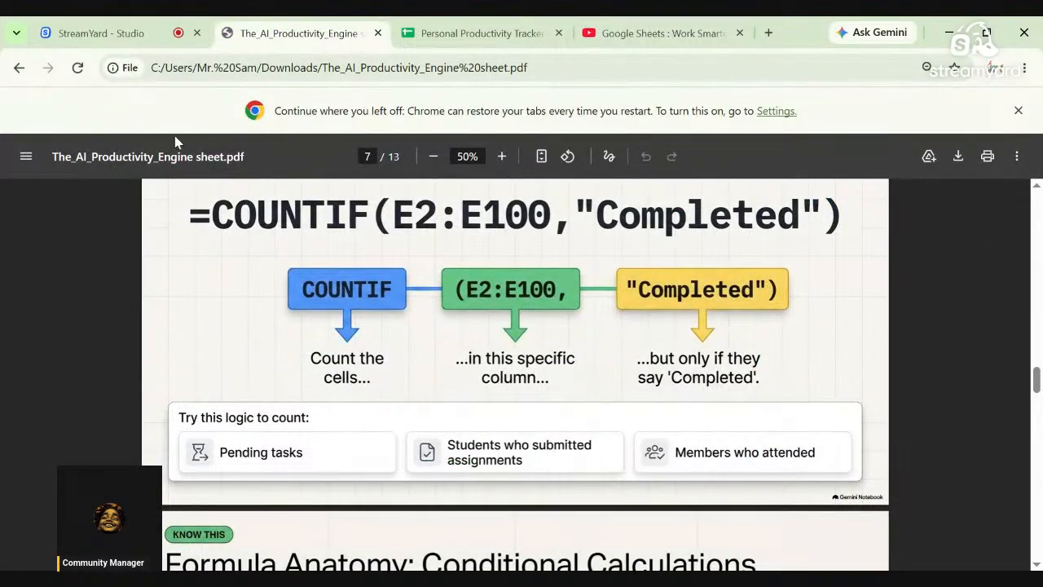
{"action": "left_click", "coordinate": [134, 35]}
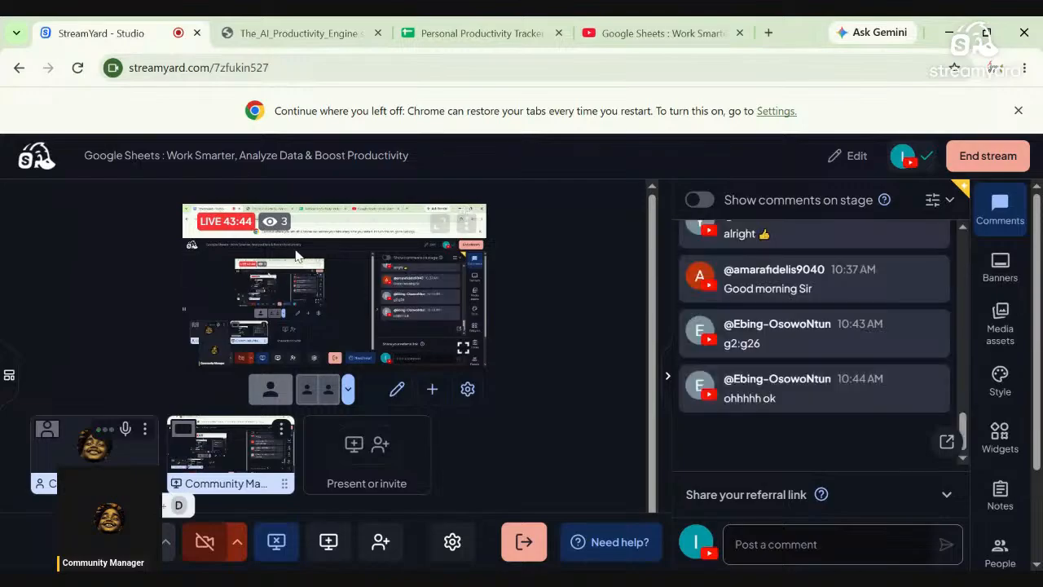
{"action": "left_click", "coordinate": [797, 544]}
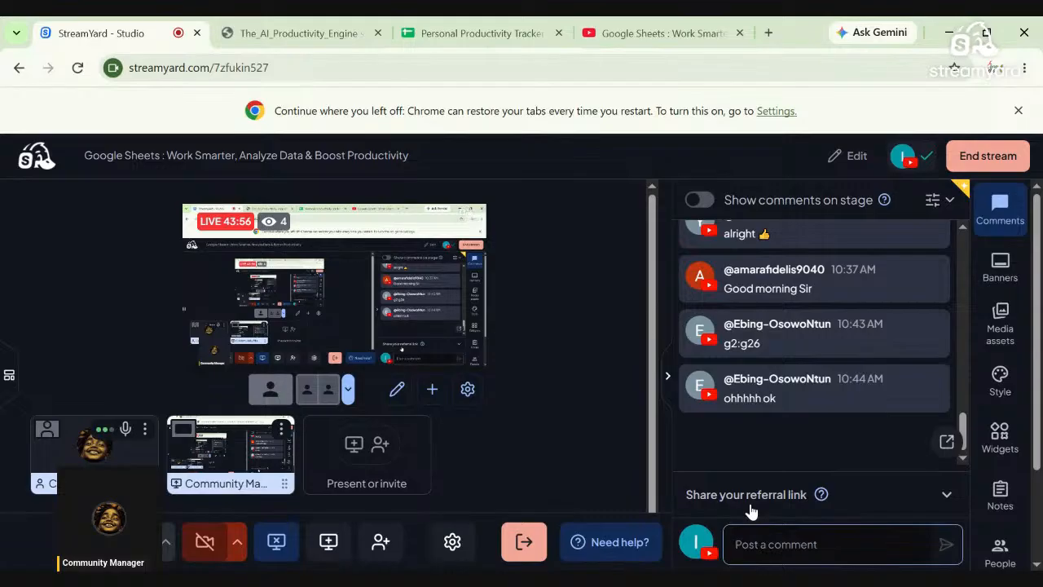
{"action": "left_click", "coordinate": [459, 26]}
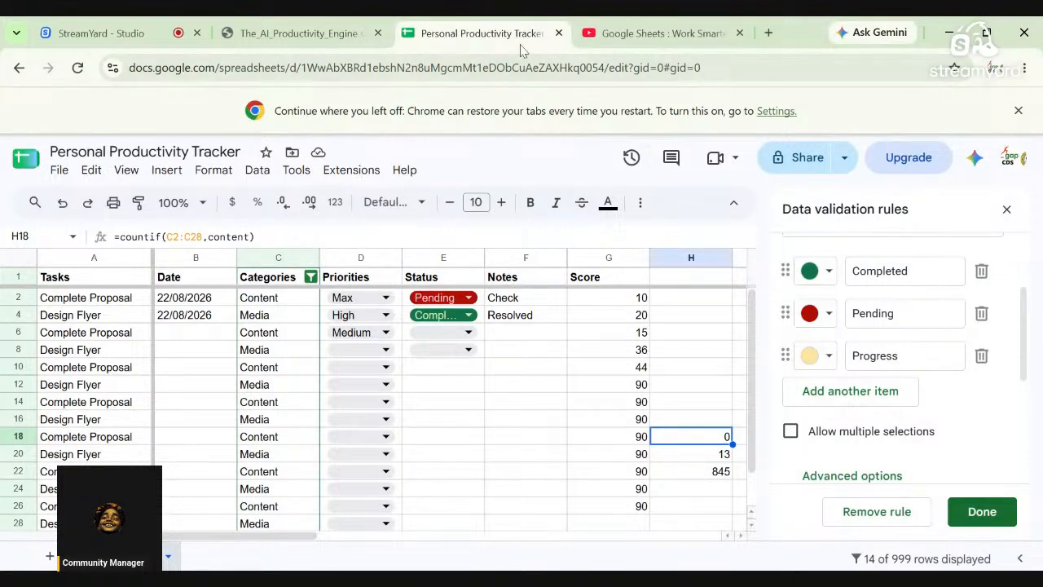
{"action": "left_click", "coordinate": [272, 37]}
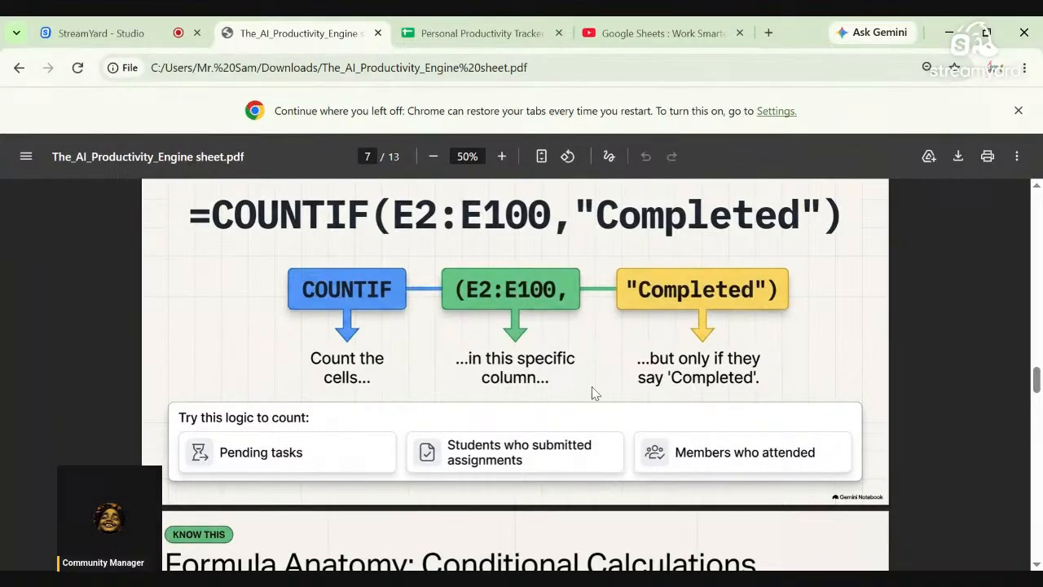
{"action": "left_click", "coordinate": [447, 33]}
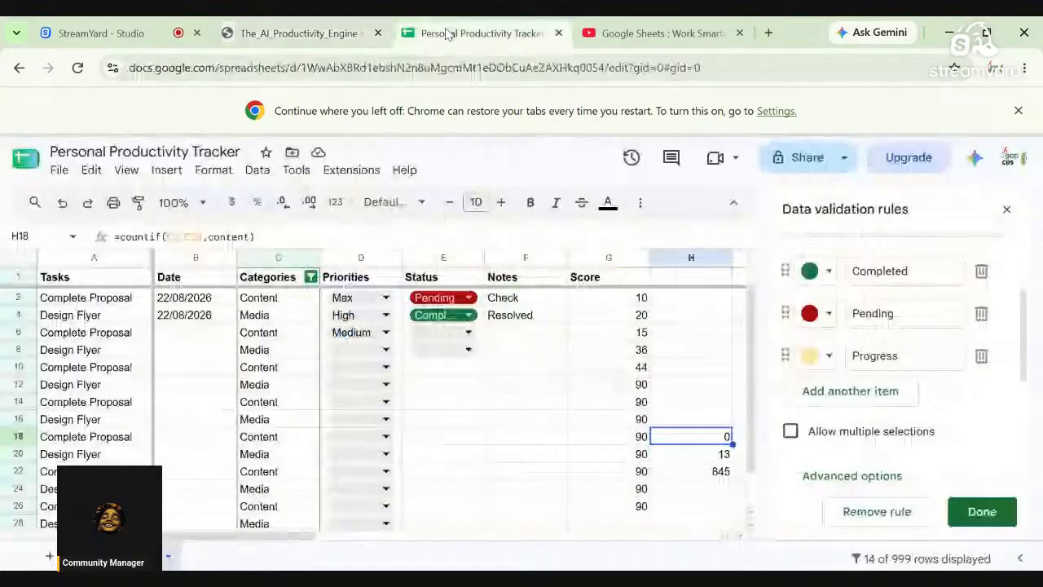
{"action": "left_click", "coordinate": [98, 32]}
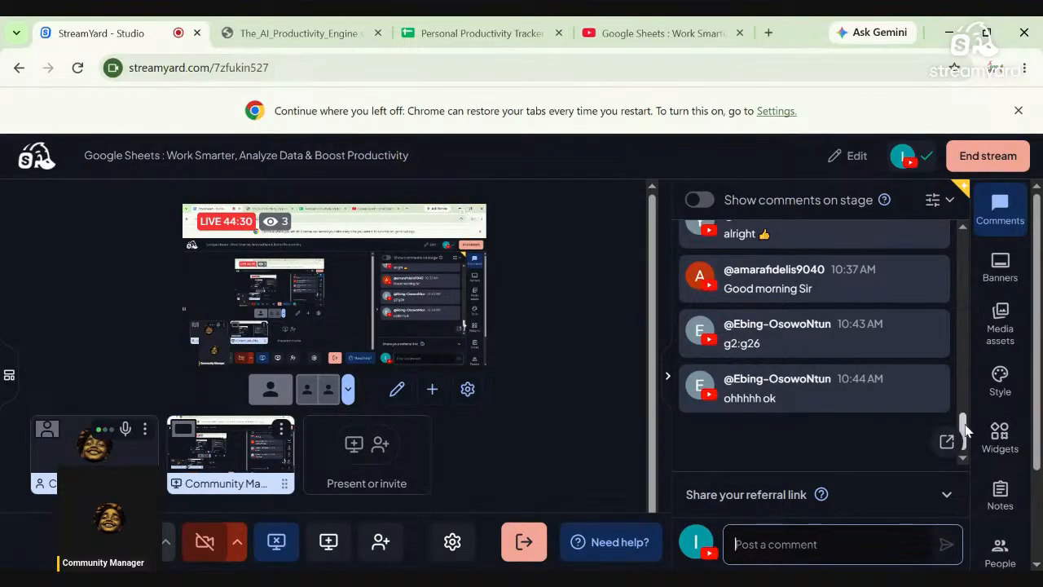
{"action": "mouse_move", "coordinate": [964, 431]}
{"action": "left_mouse_down"}
{"action": "mouse_move", "coordinate": [964, 415]}
{"action": "mouse_move", "coordinate": [970, 443]}
{"action": "mouse_move", "coordinate": [964, 410]}
{"action": "mouse_move", "coordinate": [962, 441]}
{"action": "mouse_move", "coordinate": [965, 415]}
{"action": "mouse_move", "coordinate": [965, 428]}
{"action": "left_mouse_up"}
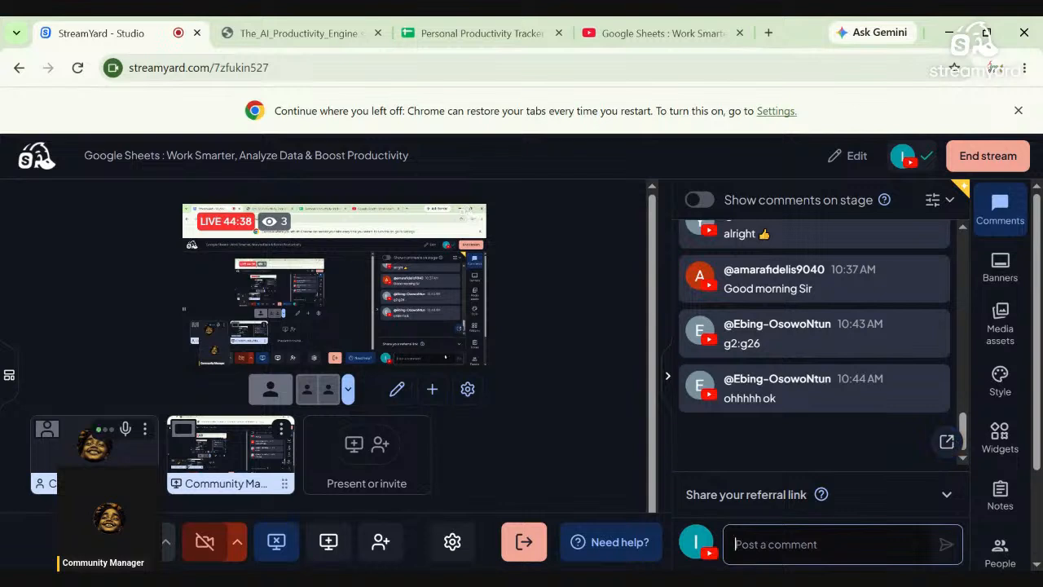
{"action": "mouse_move", "coordinate": [807, 409]}
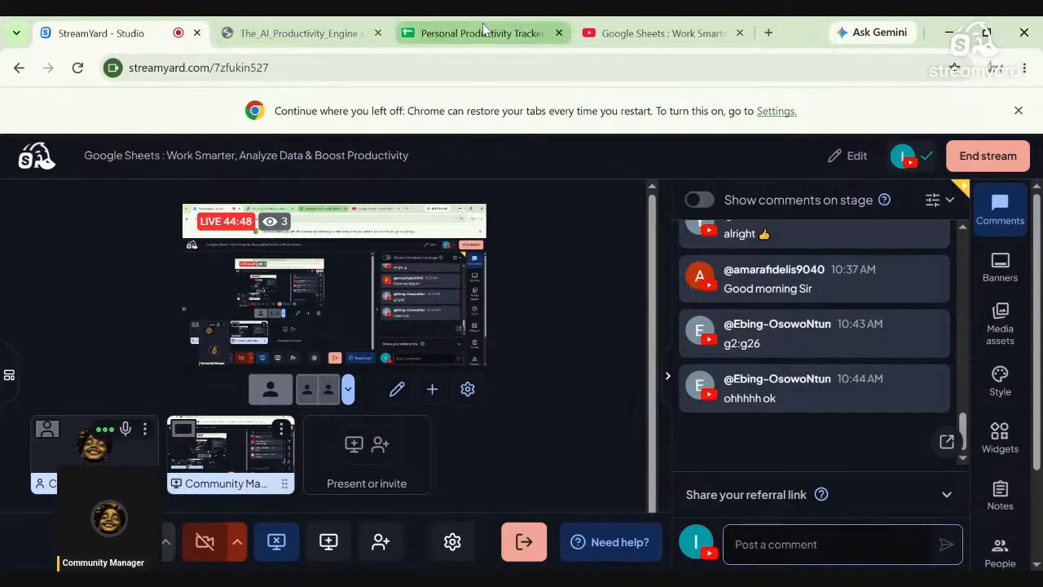
{"action": "left_click", "coordinate": [456, 33]}
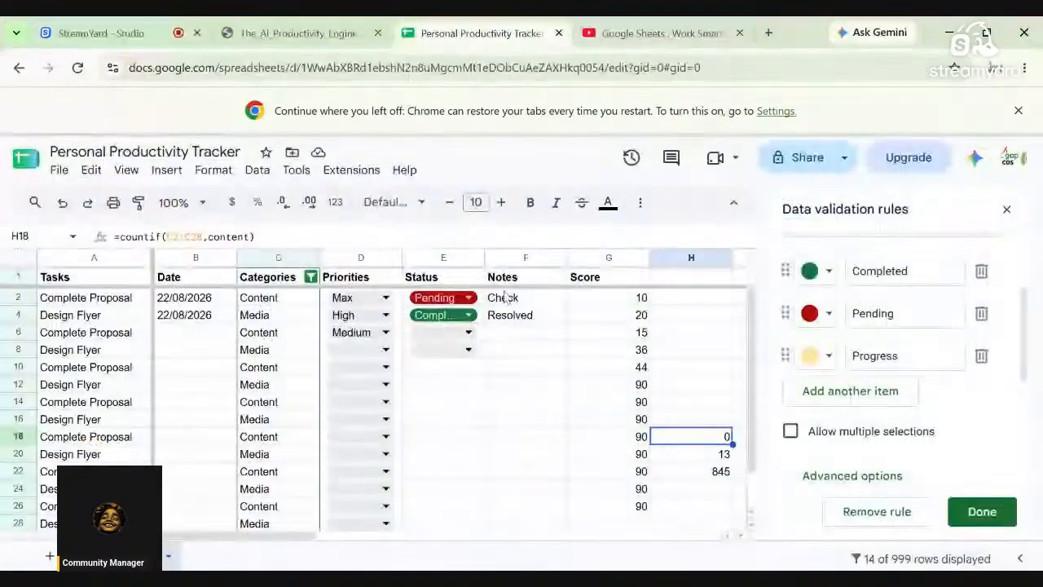
- Recheck the PDF example and enclose the criterion in cell H18 in double quotes, making the formula =countif(C2:C28,"content")
{"action": "left_click", "coordinate": [301, 32]}
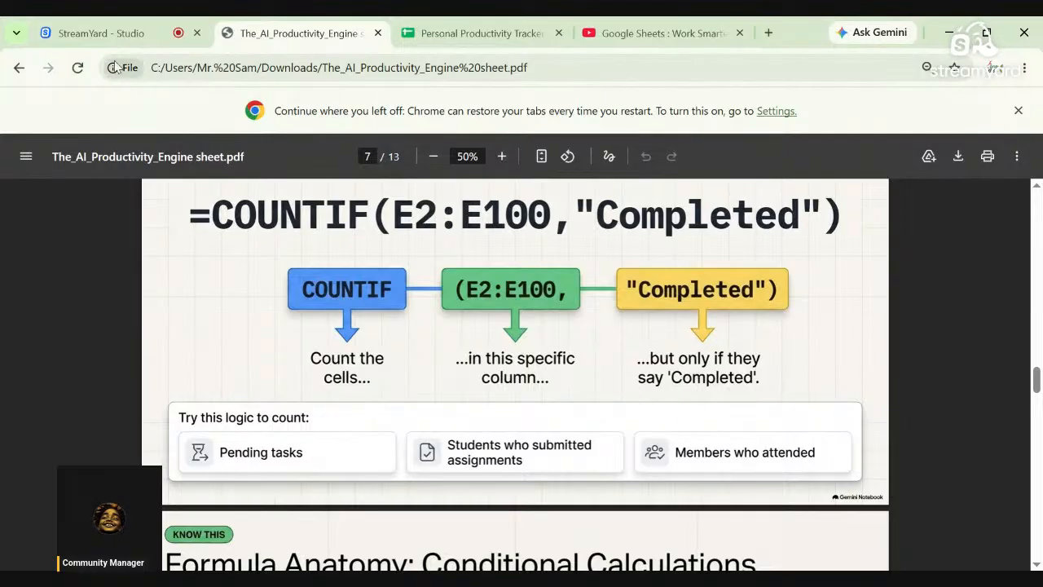
{"action": "left_click", "coordinate": [458, 33]}
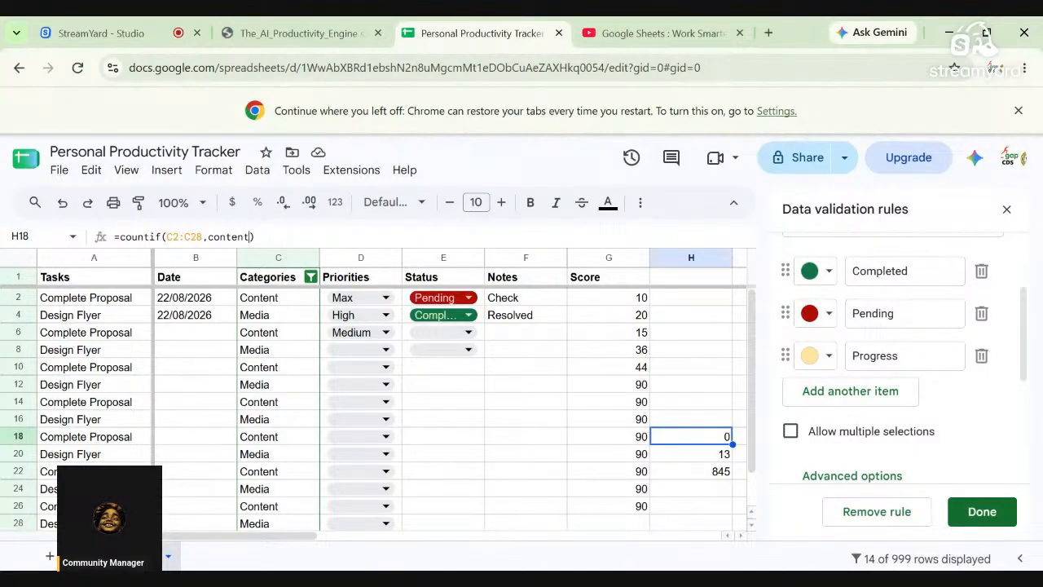
{"action": "left_click", "coordinate": [250, 237]}
{"action": "type", "text": "\""}
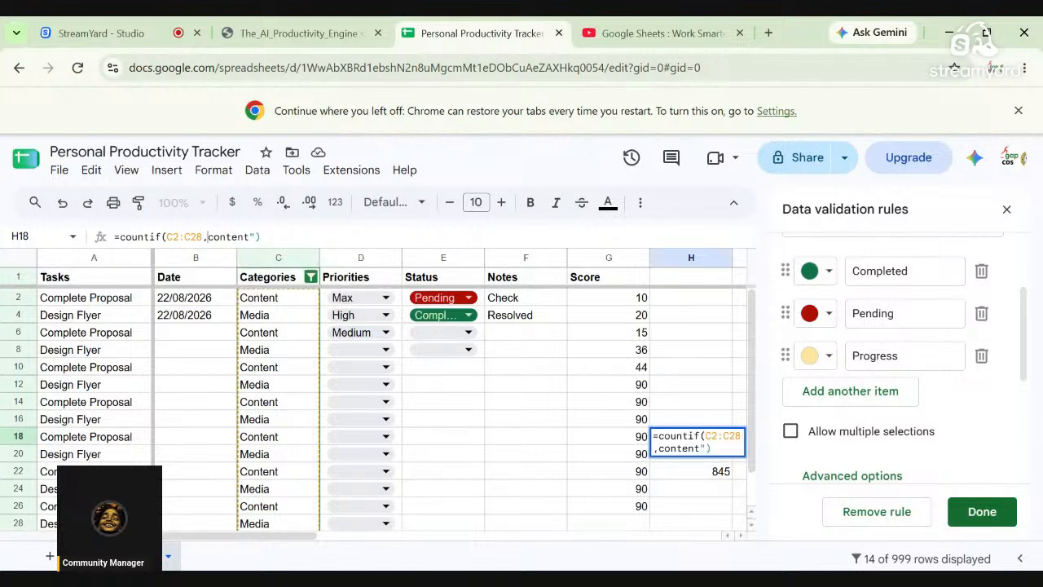
{"action": "type", "text": "\""}
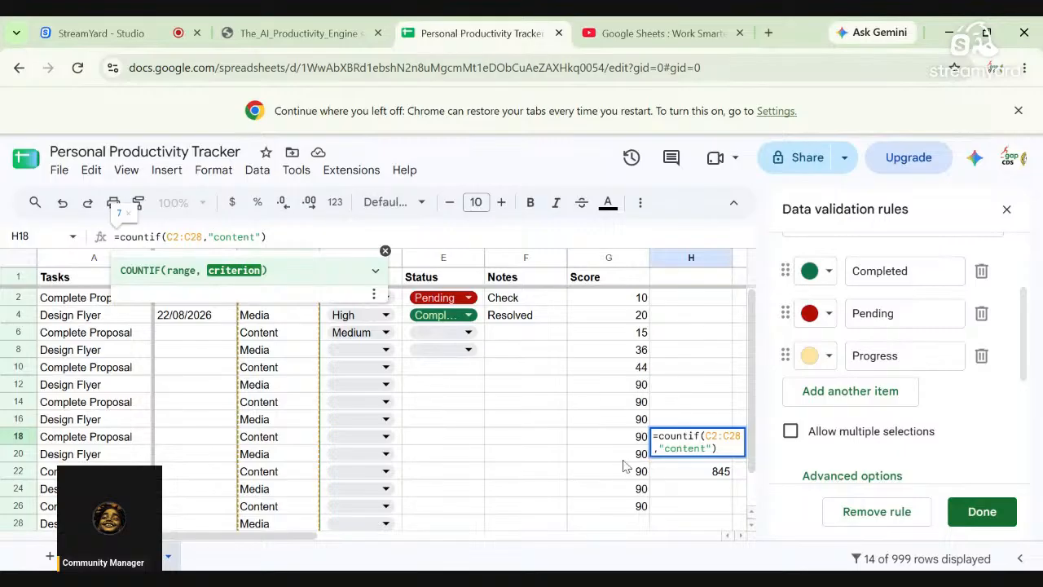
{"action": "key", "text": "Return"}
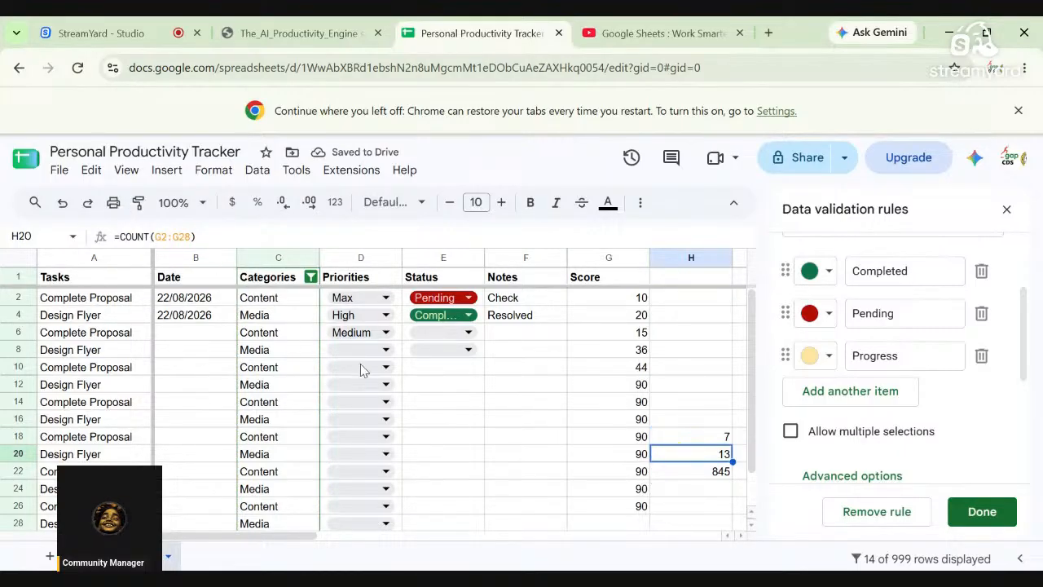
{"action": "left_click", "coordinate": [711, 441]}
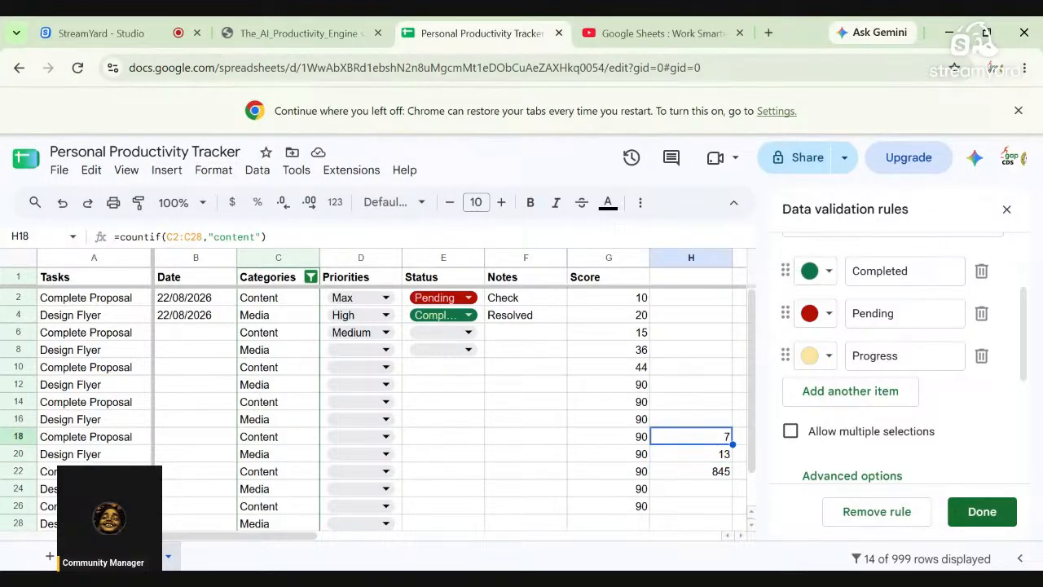
- Change the criterion of the COUNTIF formula in cell H18 to "media", making it =countif(C2:C28,"media")
{"action": "left_click", "coordinate": [251, 237]}
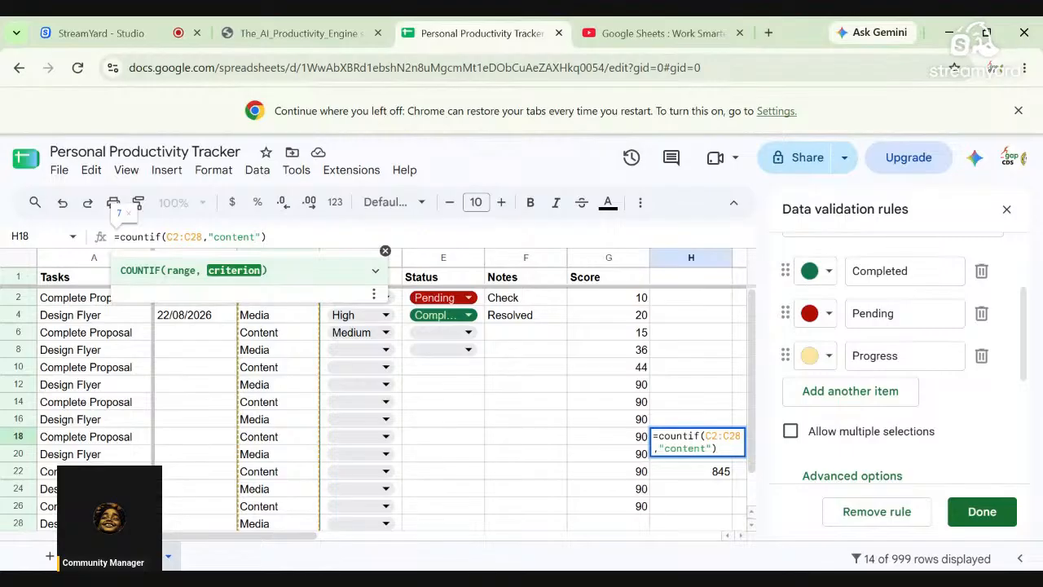
{"action": "key", "text": "BackSpace"}
{"action": "key", "text": "BackSpace"}
{"action": "key", "text": "BackSpace"}
{"action": "key", "text": "BackSpace"}
{"action": "key", "text": "BackSpace"}
{"action": "key", "text": "BackSpace"}
{"action": "key", "text": "BackSpace"}
{"action": "type", "text": "media"}
{"action": "left_click", "coordinate": [255, 237]}
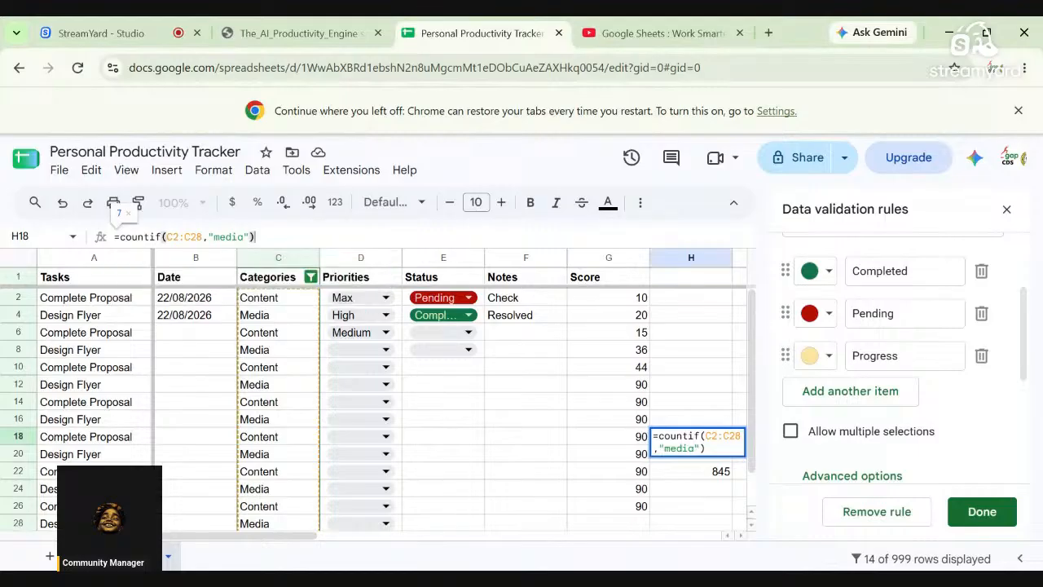
{"action": "key", "text": "Return"}
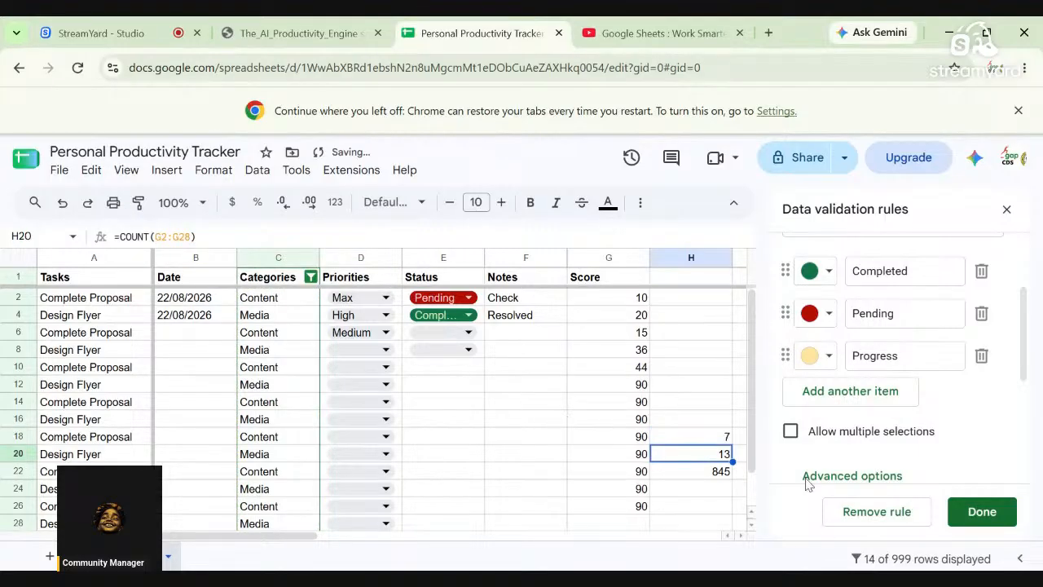
{"action": "left_click", "coordinate": [705, 440]}
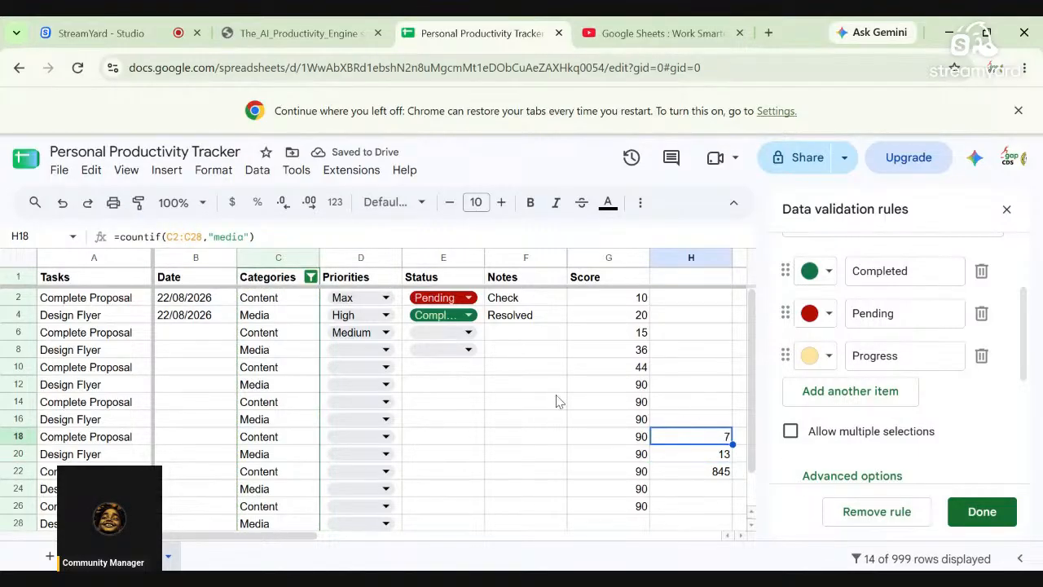
- Read the SUMIF example on page 8 of the PDF, under Formula Anatomy: Conditional Calculations
{"action": "left_click", "coordinate": [287, 34]}
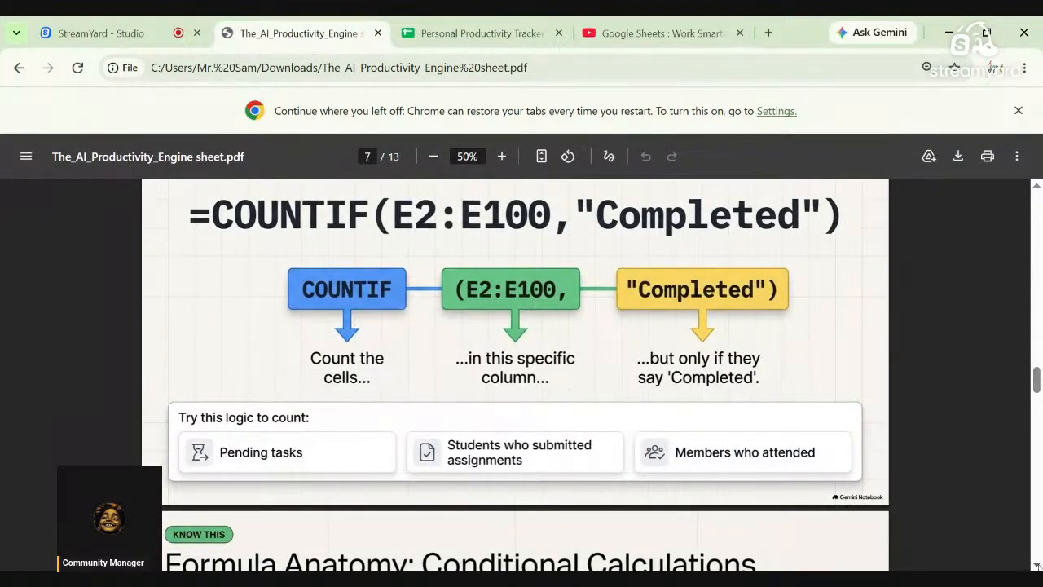
{"action": "scroll", "coordinate": [522, 375], "scroll_direction": "down", "scroll_amount": 2}
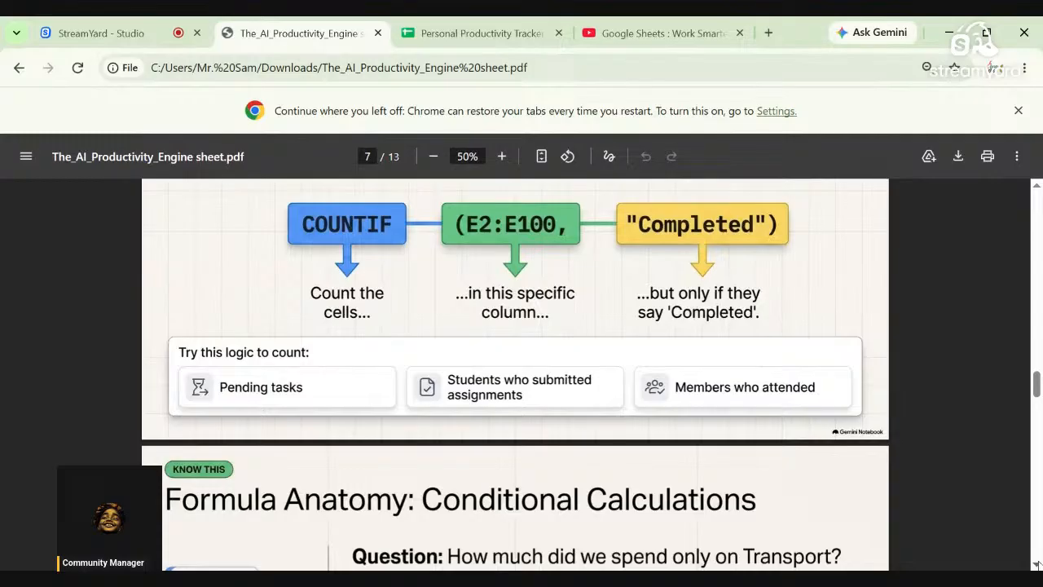
{"action": "scroll", "coordinate": [1038, 564], "scroll_direction": "down", "scroll_amount": 3}
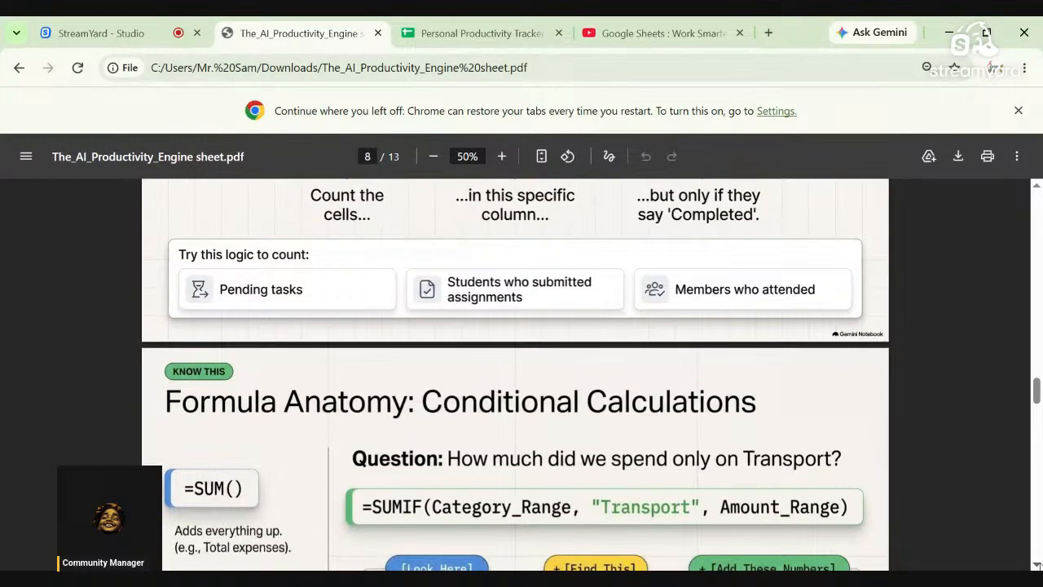
{"action": "scroll", "coordinate": [1037, 564], "scroll_direction": "down", "scroll_amount": 3}
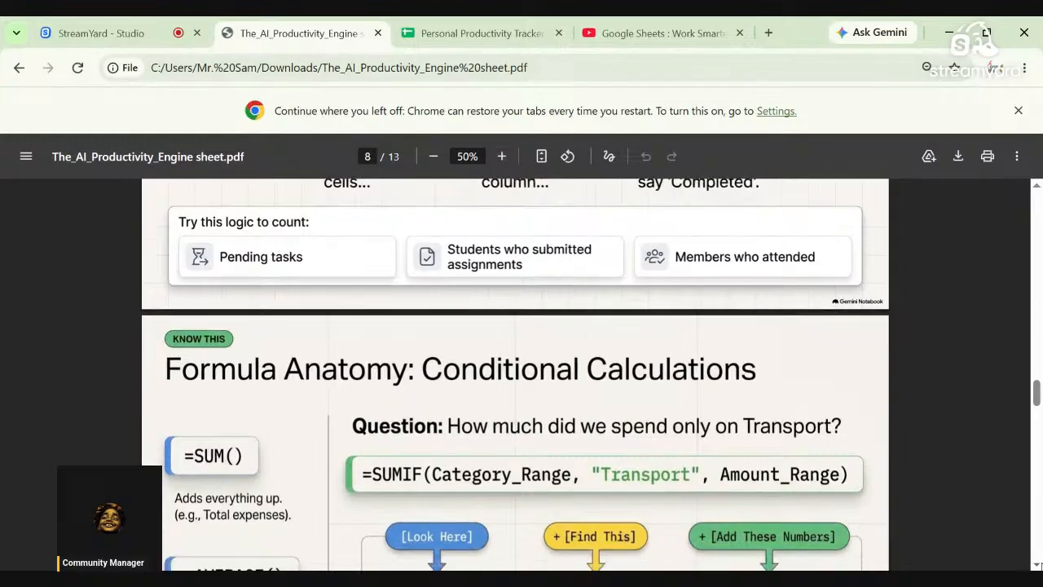
{"action": "scroll", "coordinate": [123, 324], "scroll_direction": "down", "scroll_amount": 2}
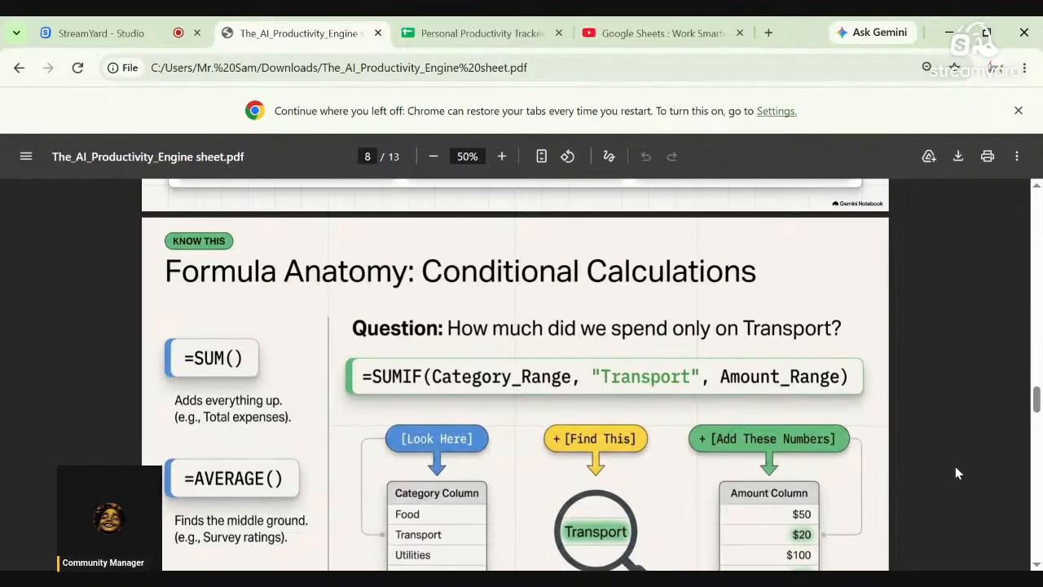
{"action": "left_click", "coordinate": [1037, 564]}
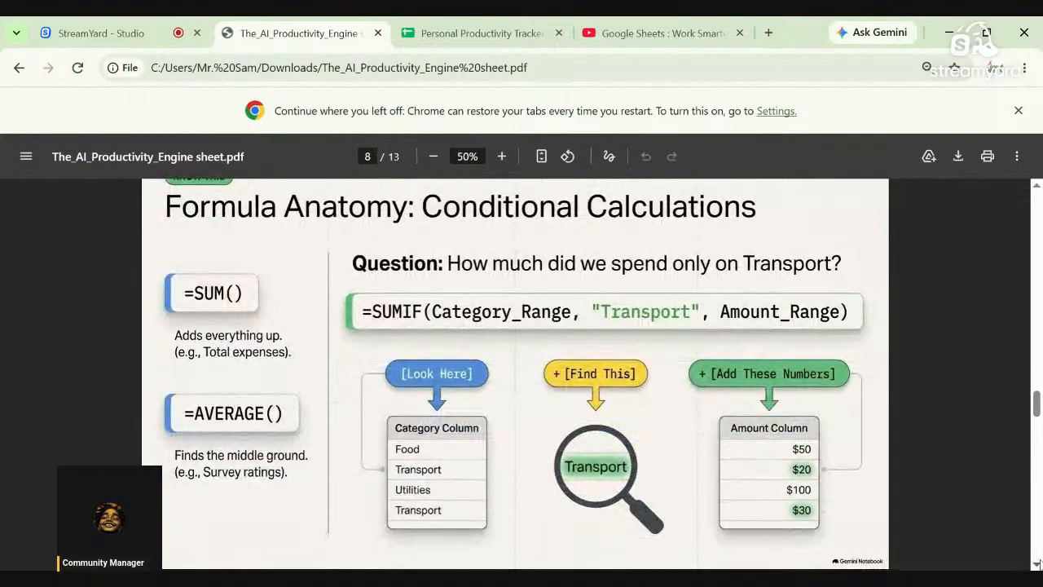
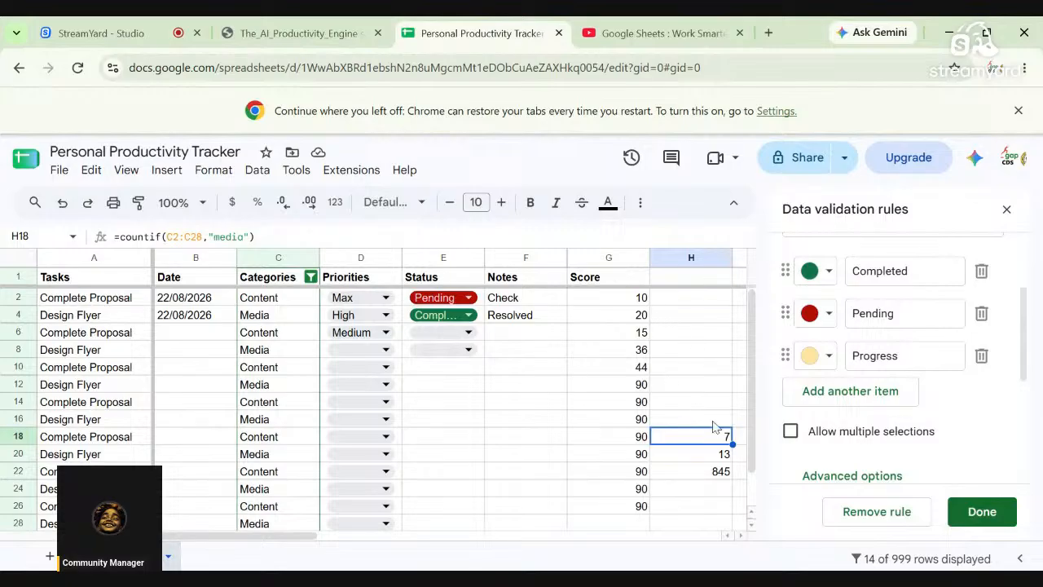
- Start a SUMIF formula in cell H16 of the tracker, checking its syntax against the PDF example
{"action": "left_click", "coordinate": [707, 422]}
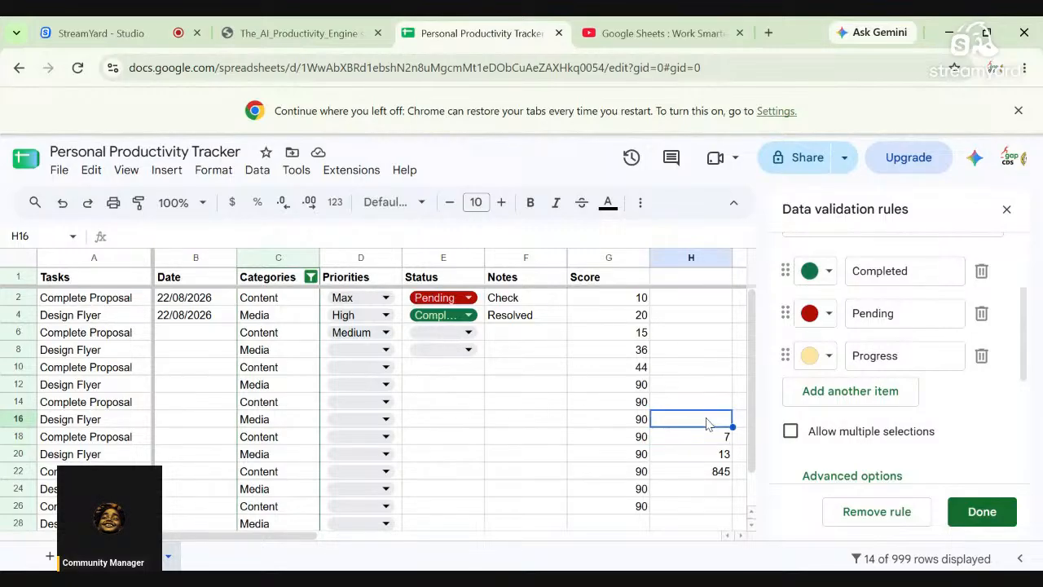
{"action": "type", "text": "=sum"}
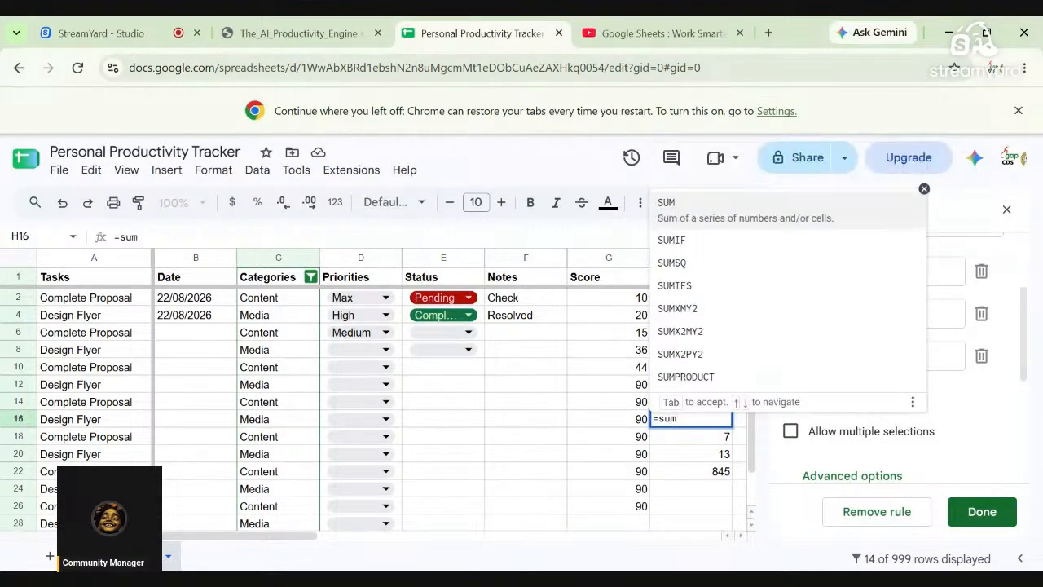
{"action": "type", "text": "("}
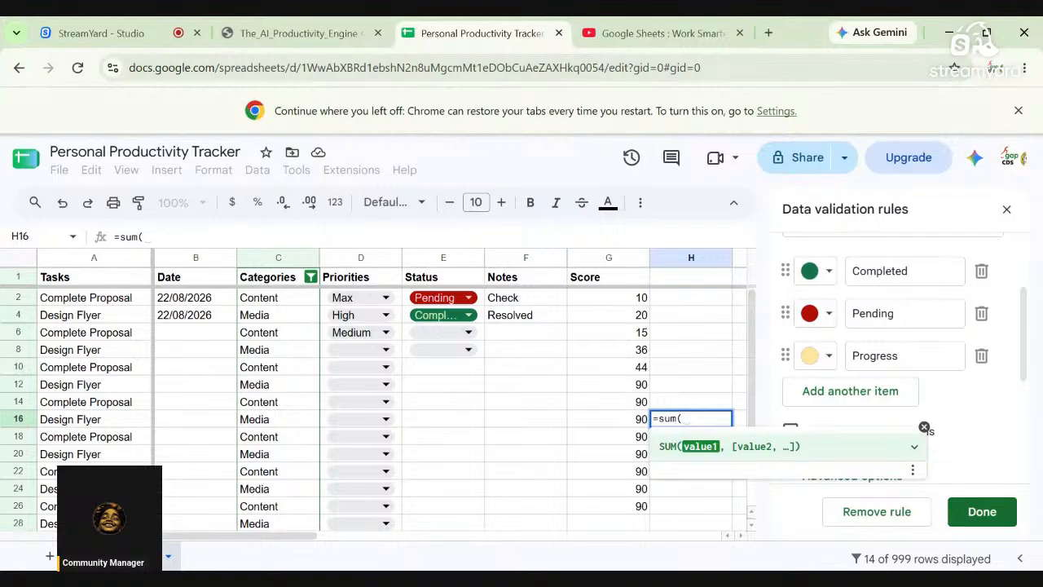
{"action": "key", "text": "BackSpace"}
{"action": "key", "text": "BackSpace"}
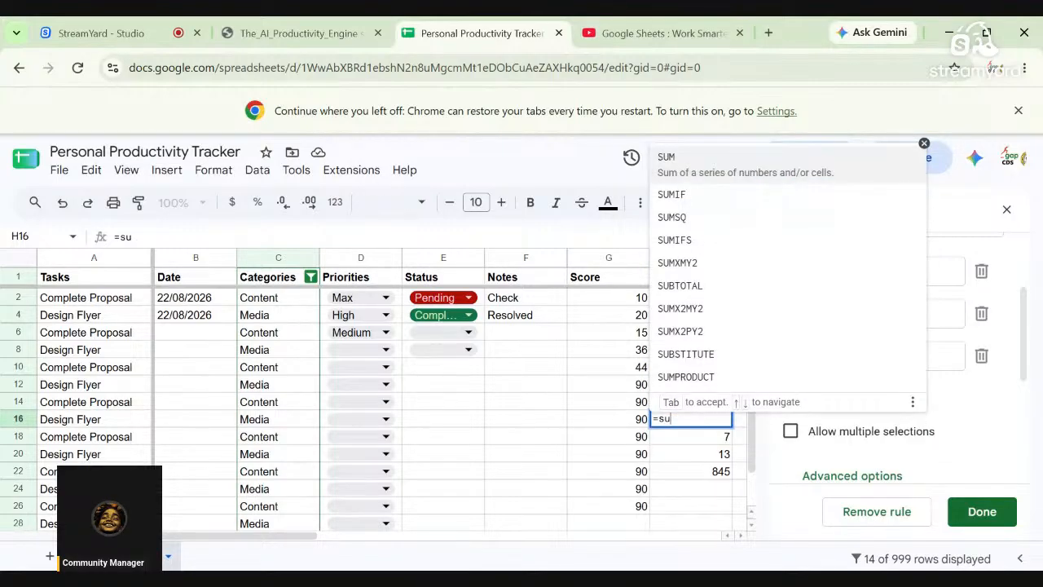
{"action": "type", "text": "mif"}
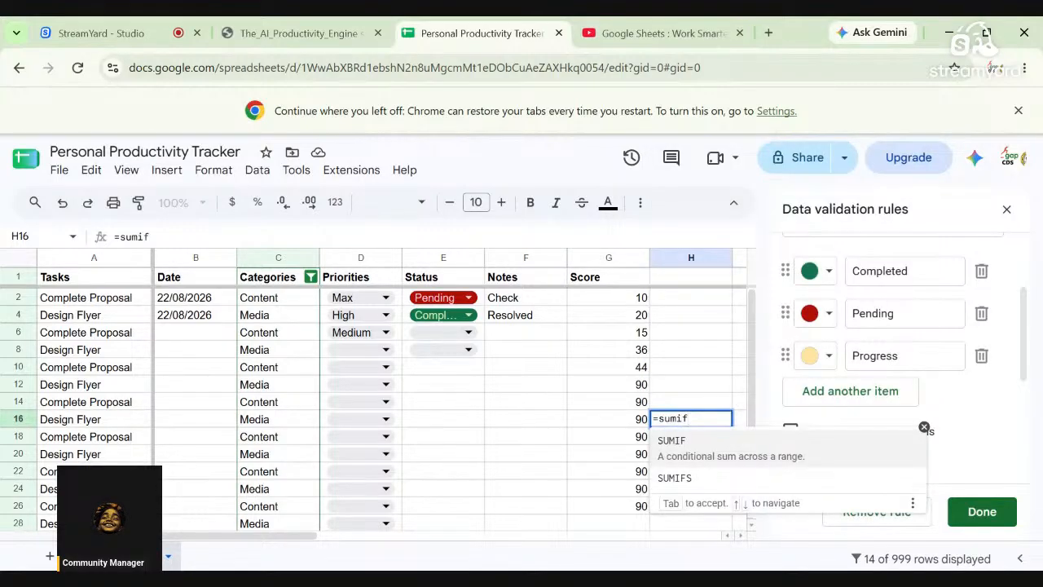
{"action": "left_click", "coordinate": [332, 32]}
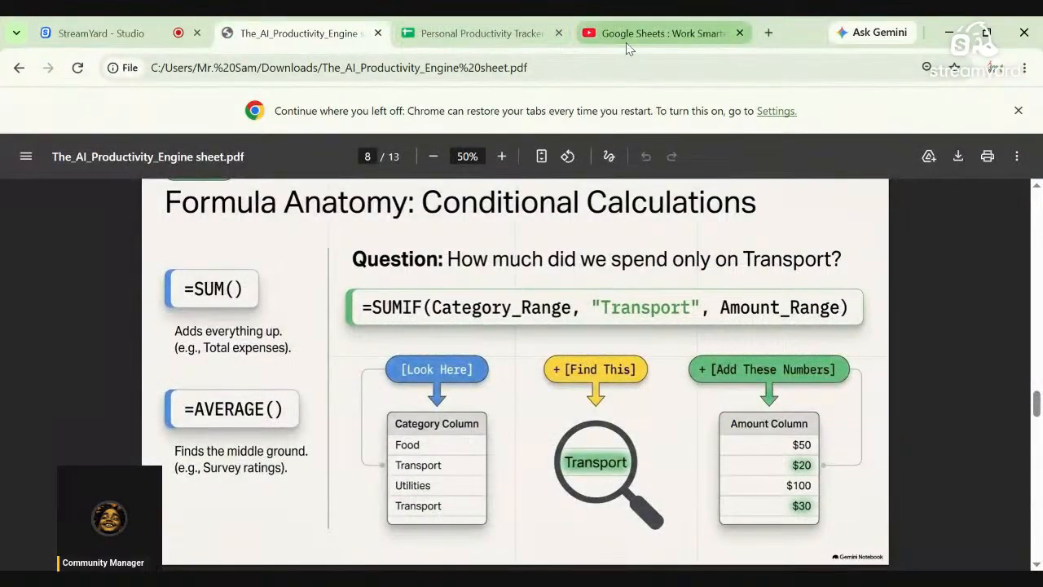
{"action": "left_click", "coordinate": [440, 37]}
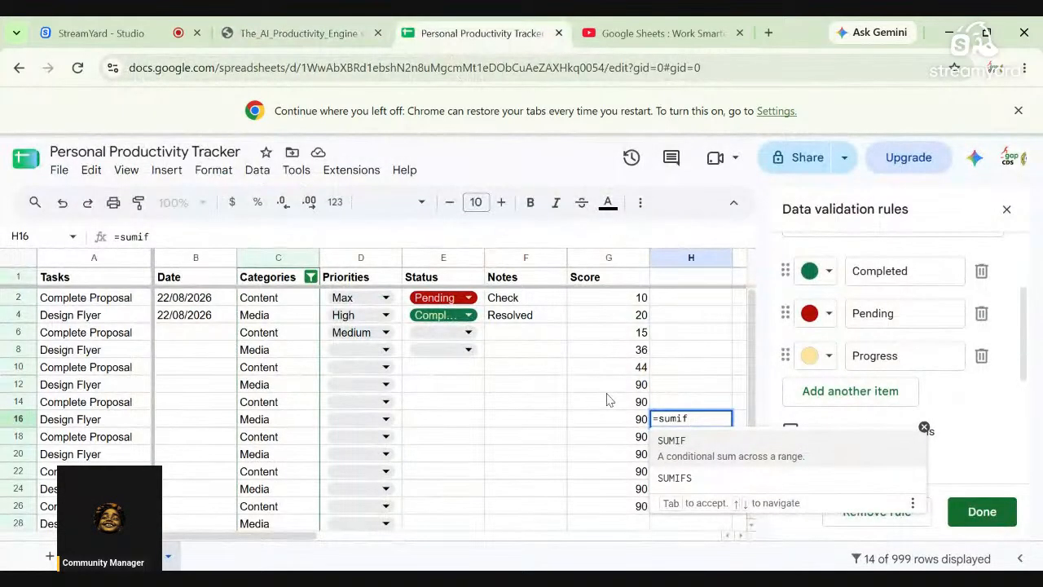
{"action": "type", "text": "("}
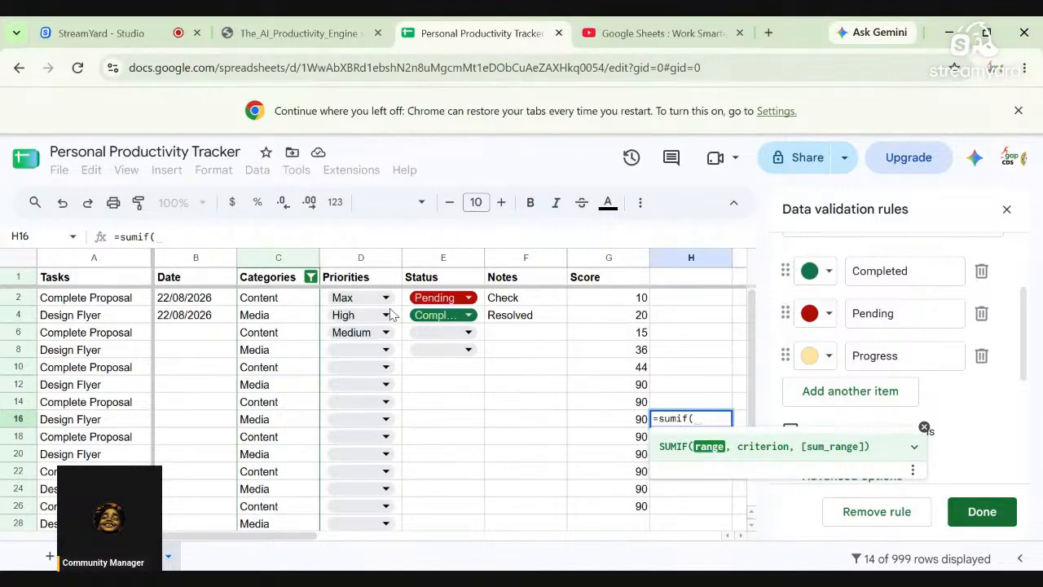
{"action": "type", "text": "conten"}
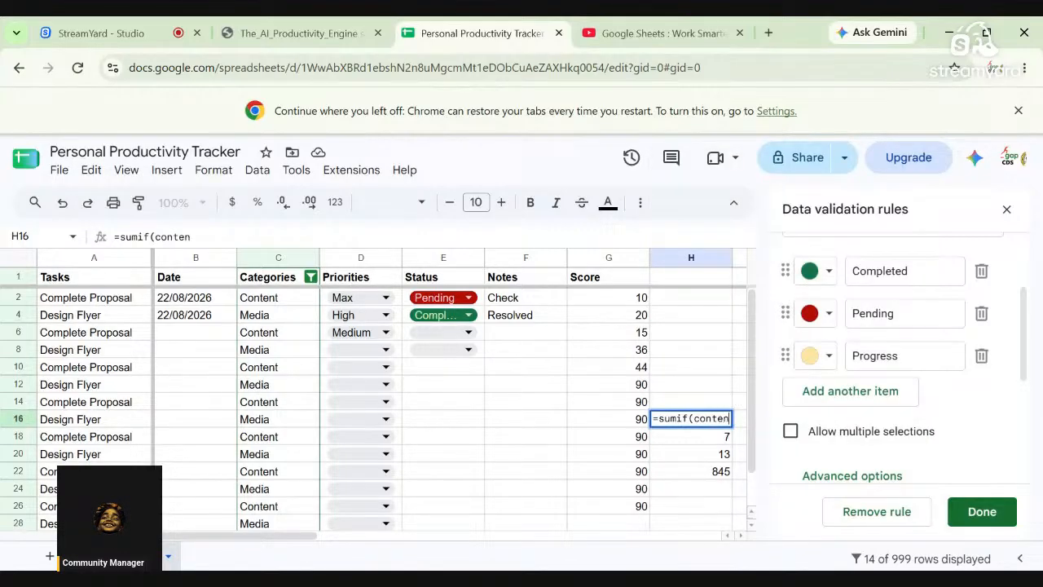
{"action": "type", "text": "t"}
{"action": "key", "text": "BackSpace"}
{"action": "key", "text": "BackSpace"}
{"action": "key", "text": "BackSpace"}
{"action": "key", "text": "BackSpace"}
{"action": "key", "text": "BackSpace"}
{"action": "key", "text": "BackSpace"}
{"action": "key", "text": "BackSpace"}
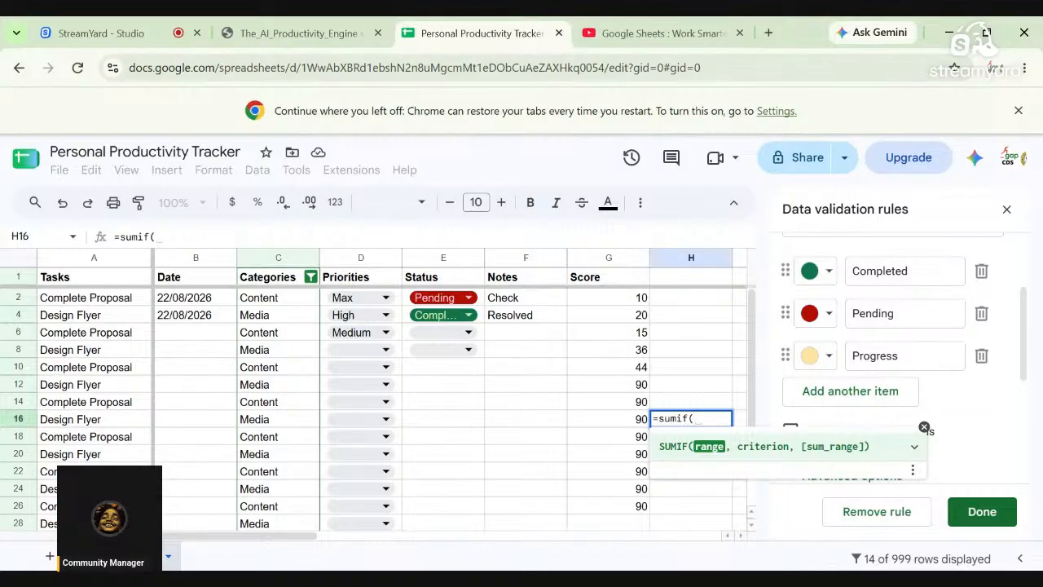
- Enter g2:g28 as the range and "content" as the criterion of the SUMIF formula in cell H16
{"action": "type", "text": "g2:"}
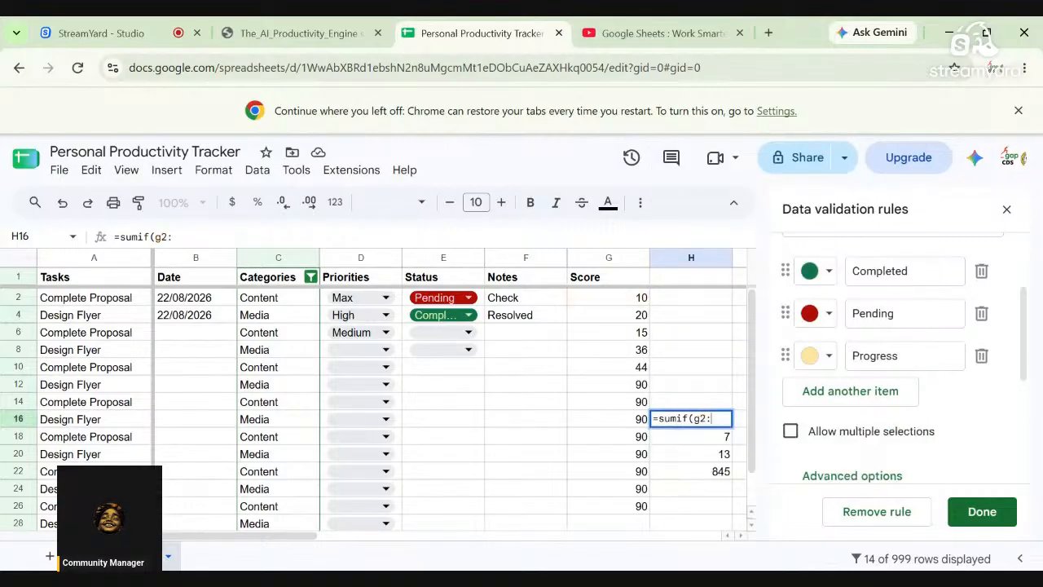
{"action": "type", "text": "g28"}
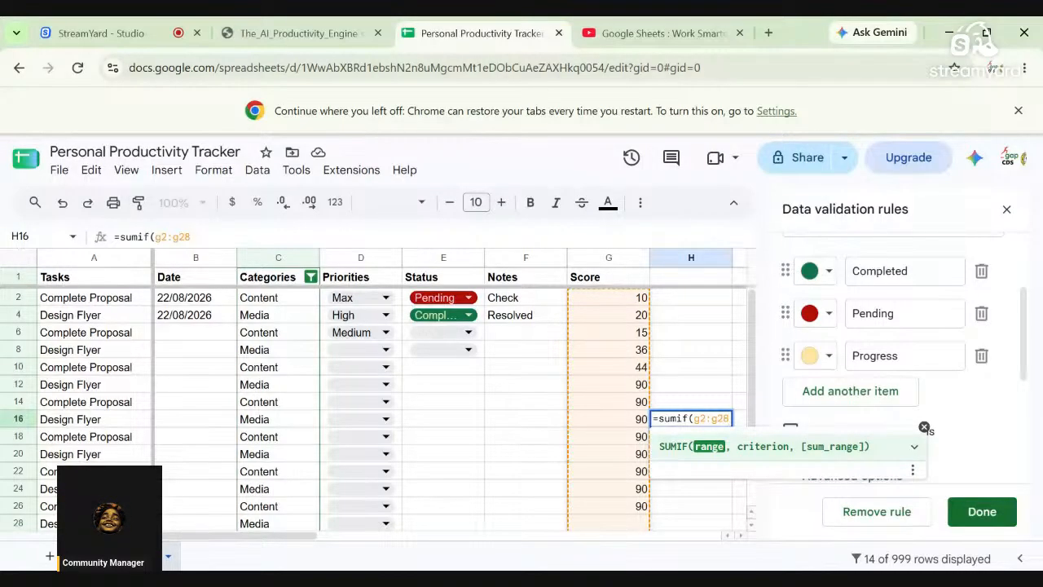
{"action": "type", "text": ","}
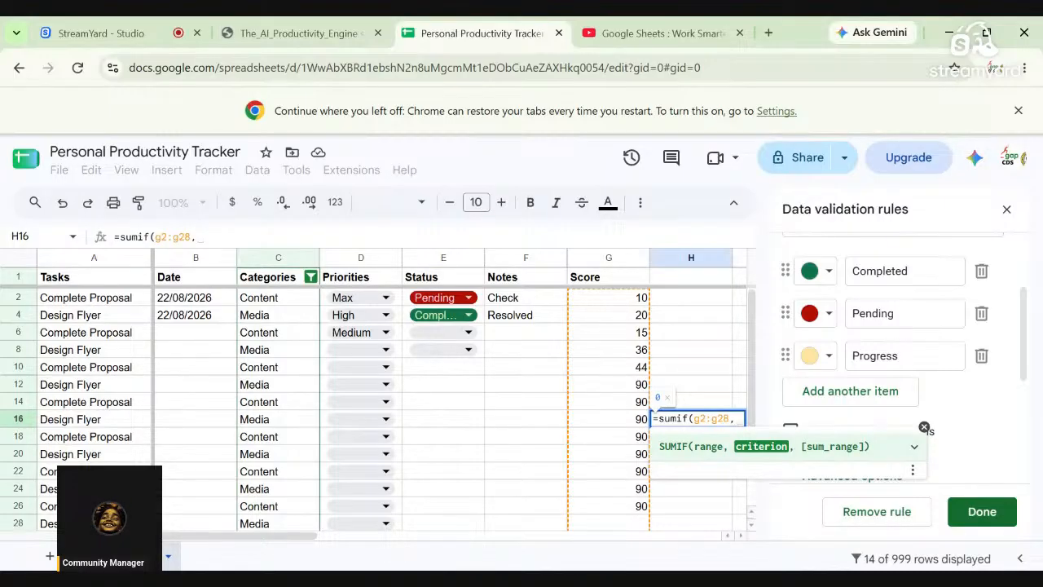
{"action": "type", "text": " \""}
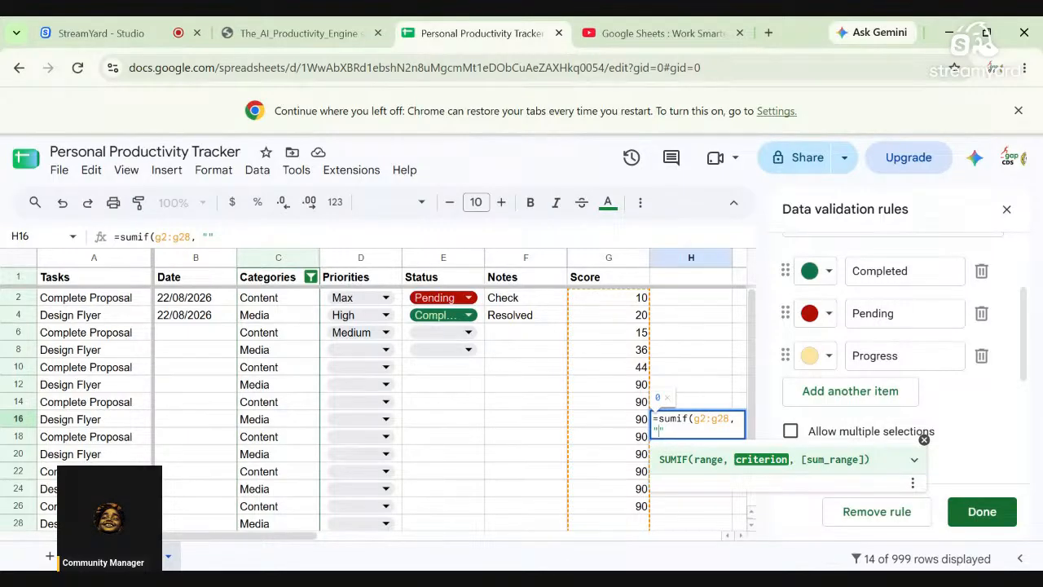
{"action": "type", "text": "content\""}
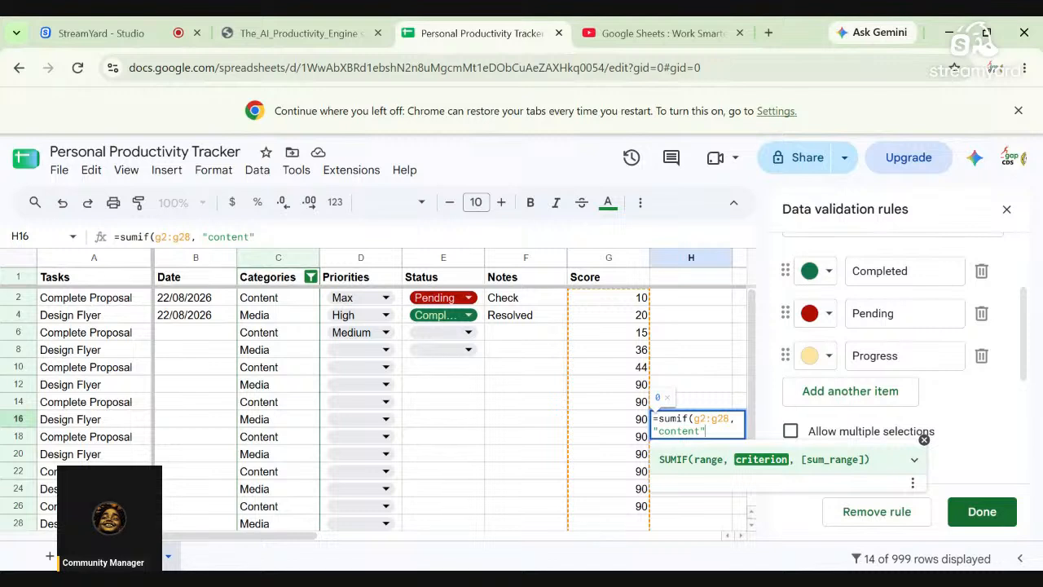
{"action": "type", "text": ","}
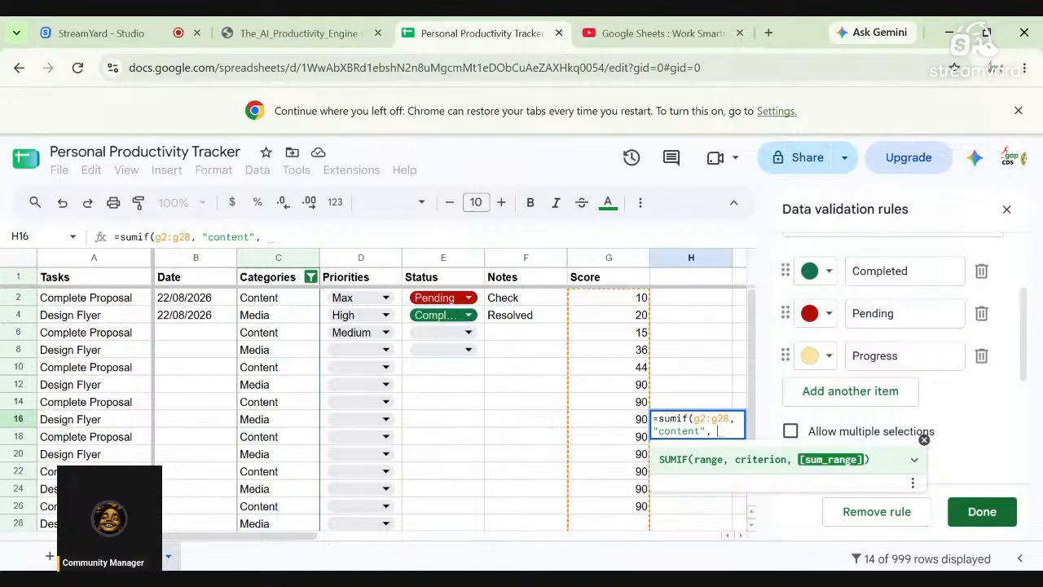
- Compare the unfinished SUMIF formula with the PDF example and expand the function's built-in syntax help
{"action": "left_click", "coordinate": [309, 35]}
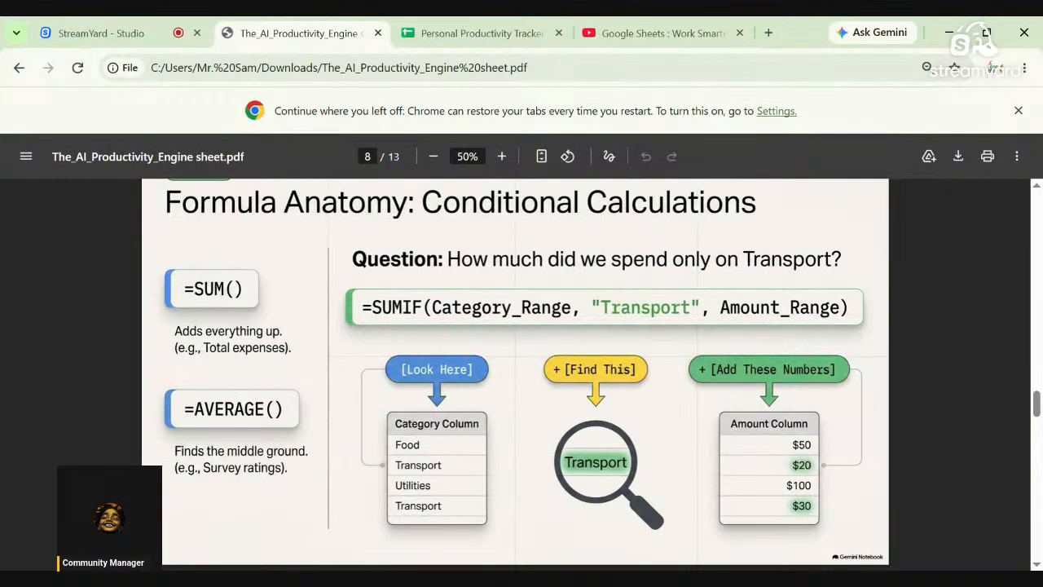
{"action": "left_click", "coordinate": [472, 37]}
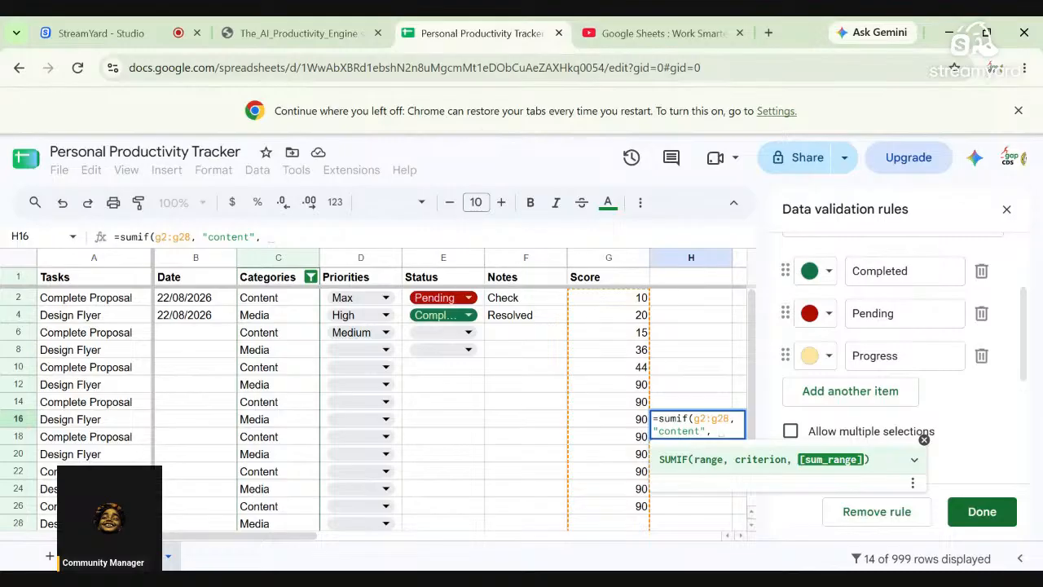
{"action": "left_click", "coordinate": [324, 34]}
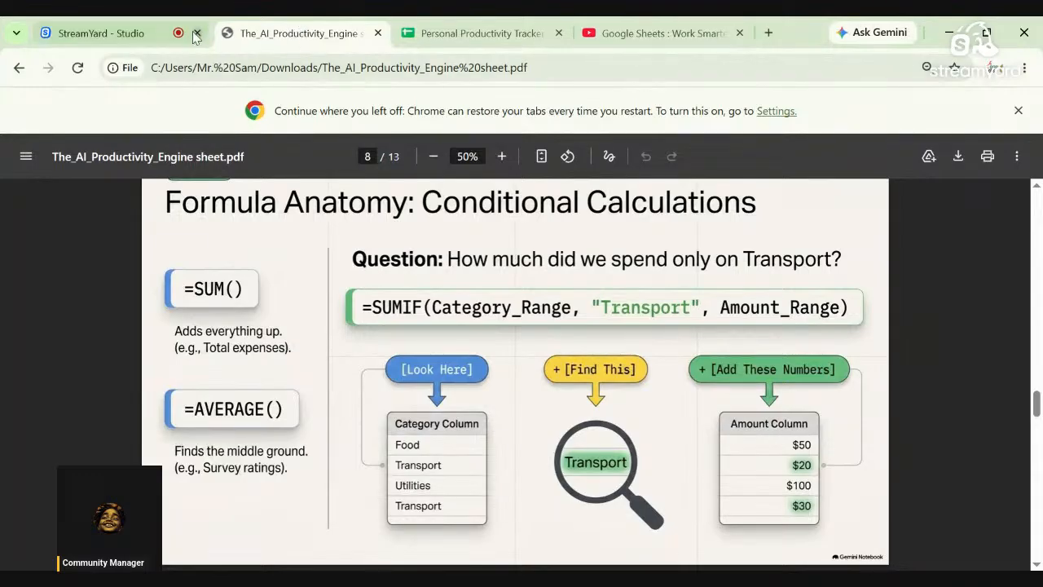
{"action": "left_click", "coordinate": [511, 34]}
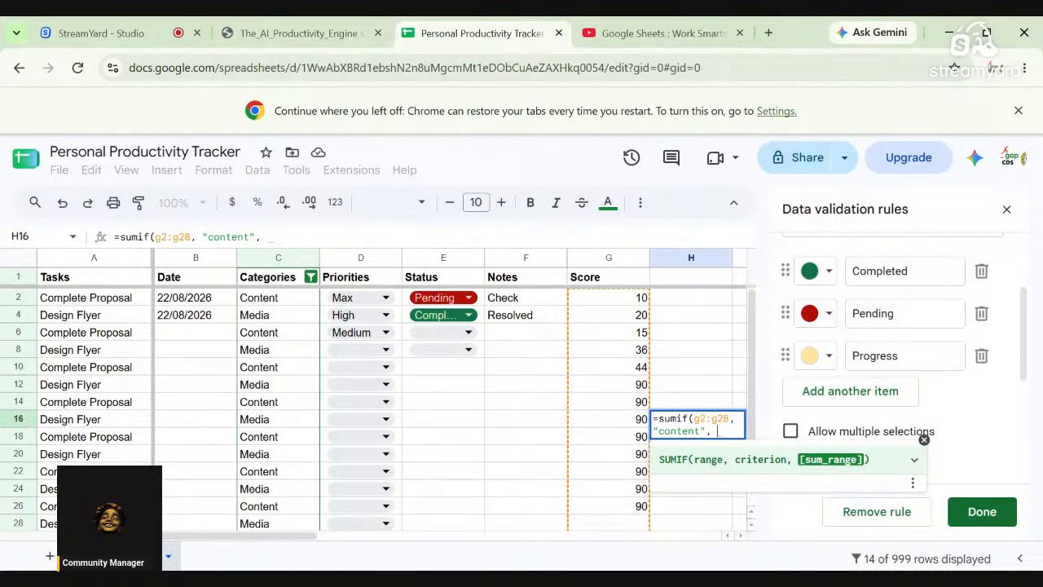
{"action": "left_click", "coordinate": [914, 461]}
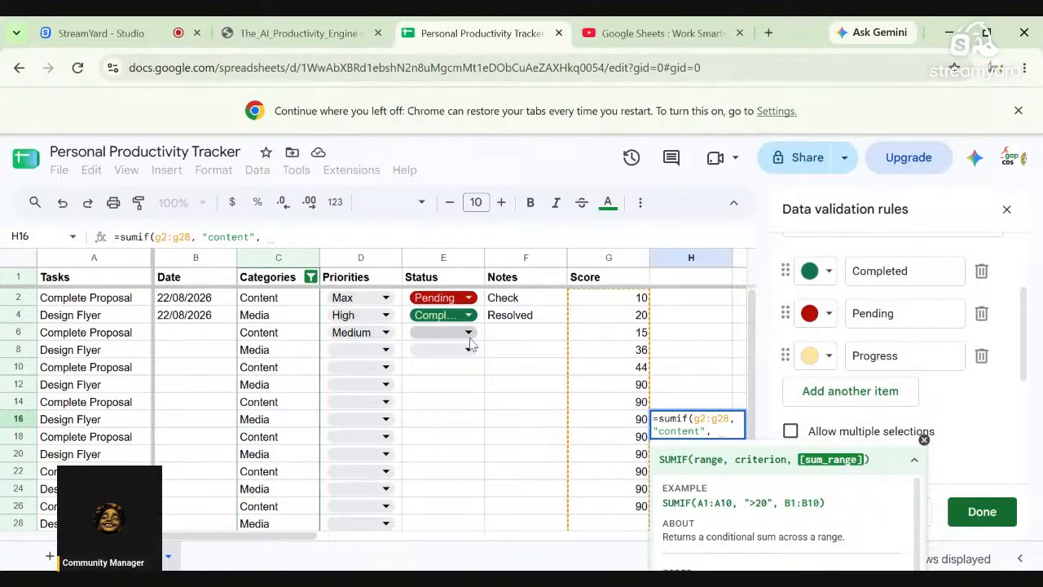
{"action": "left_click", "coordinate": [686, 334]}
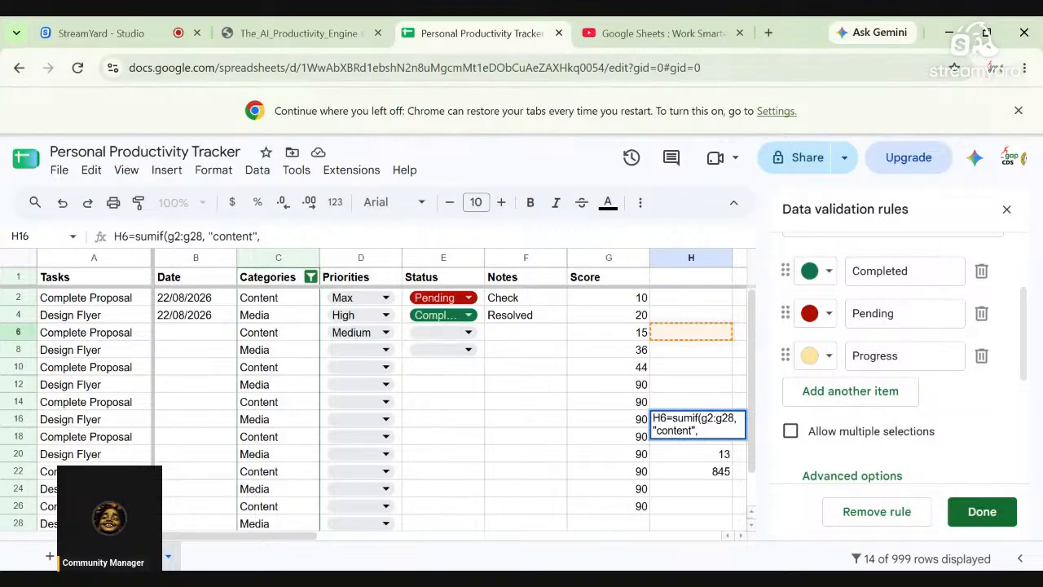
{"action": "key", "text": "BackSpace"}
{"action": "key", "text": "BackSpace"}
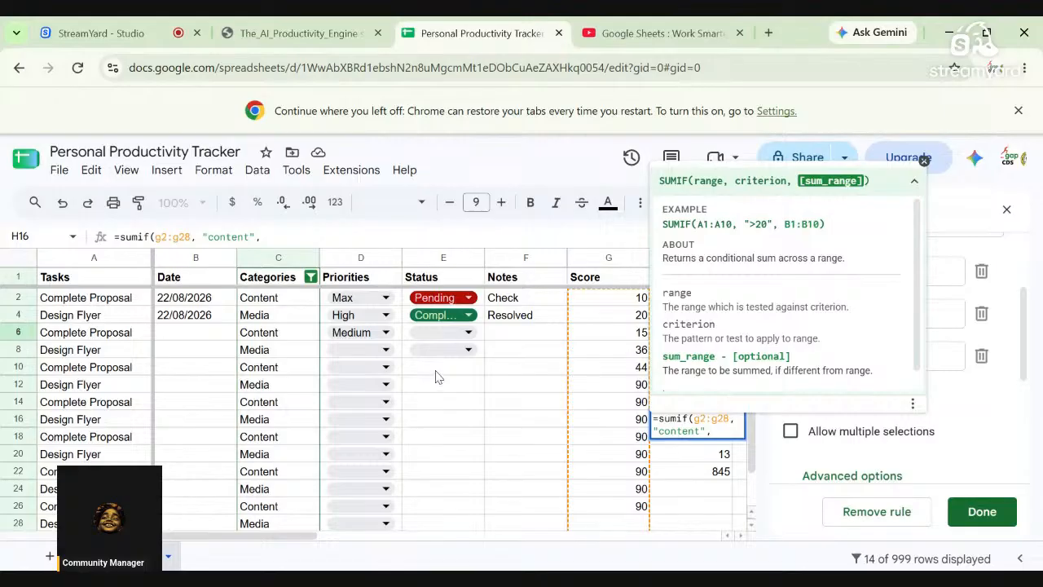
- Complete the SUMIF formula in cell H16 with c2:c28 as the sum range
{"action": "type", "text": "c"}
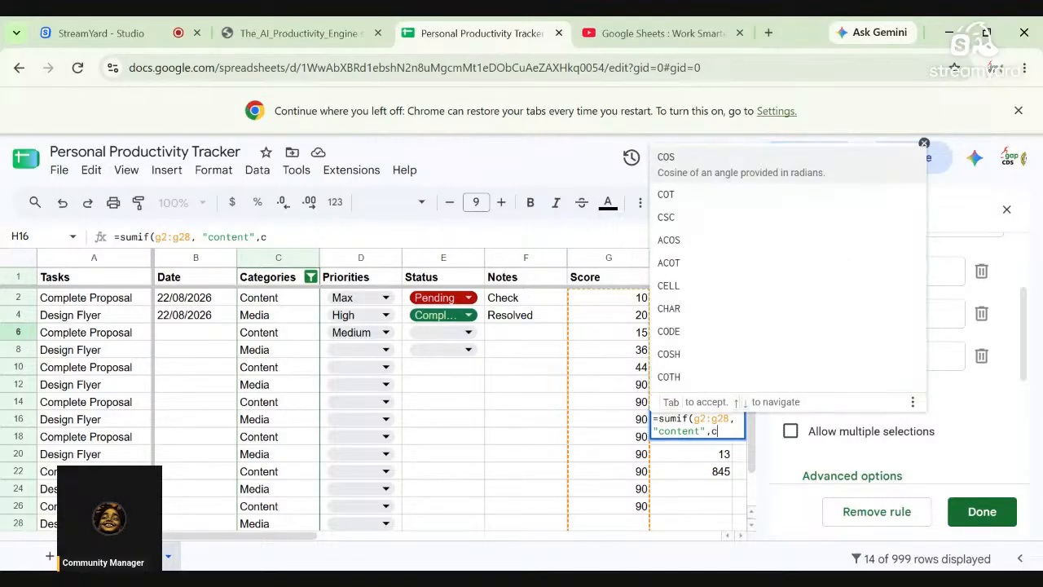
{"action": "type", "text": "2:"}
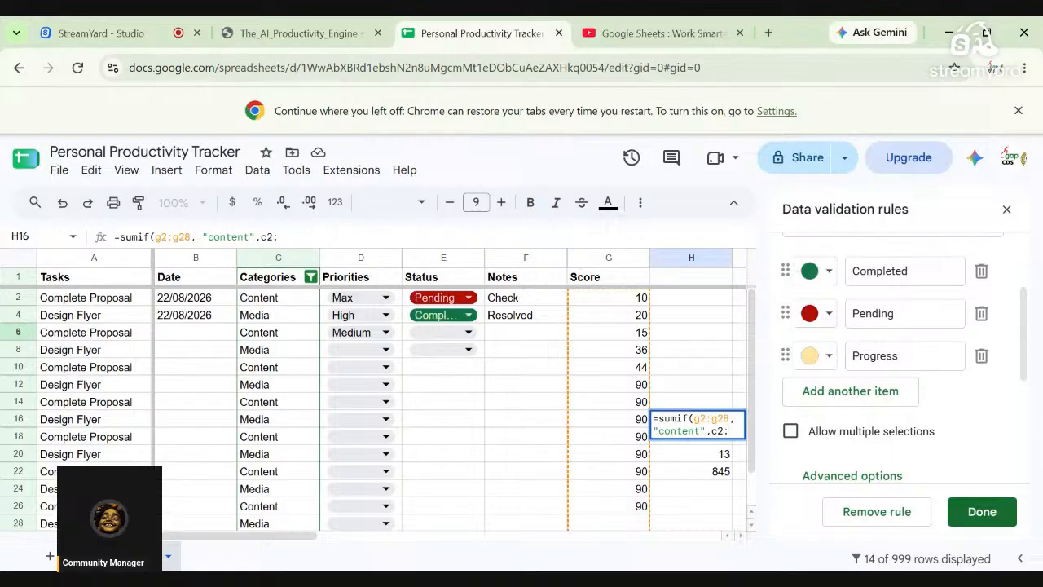
{"action": "type", "text": "c"}
{"action": "type", "text": "28"}
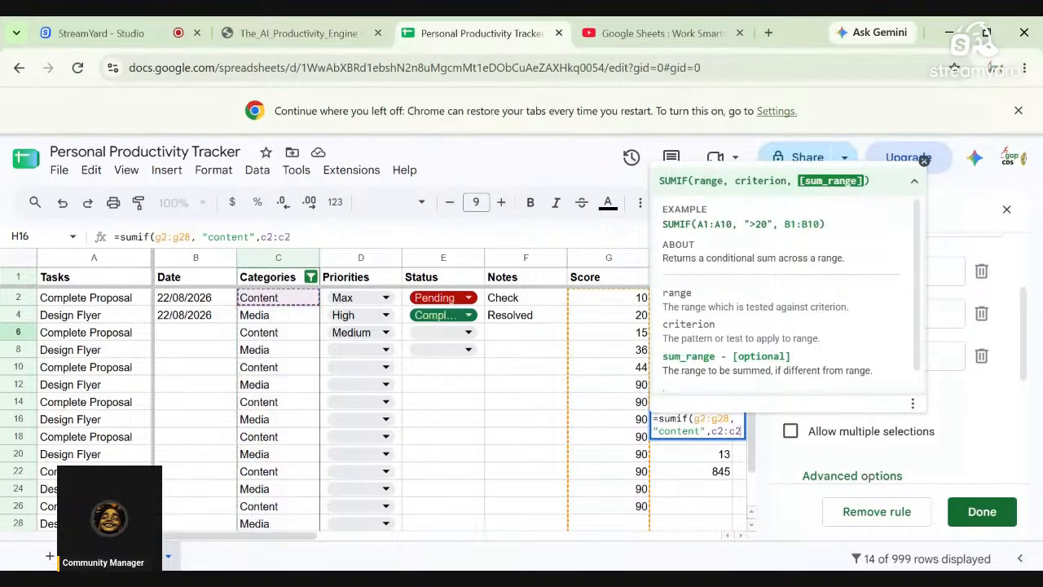
{"action": "type", "text": ")"}
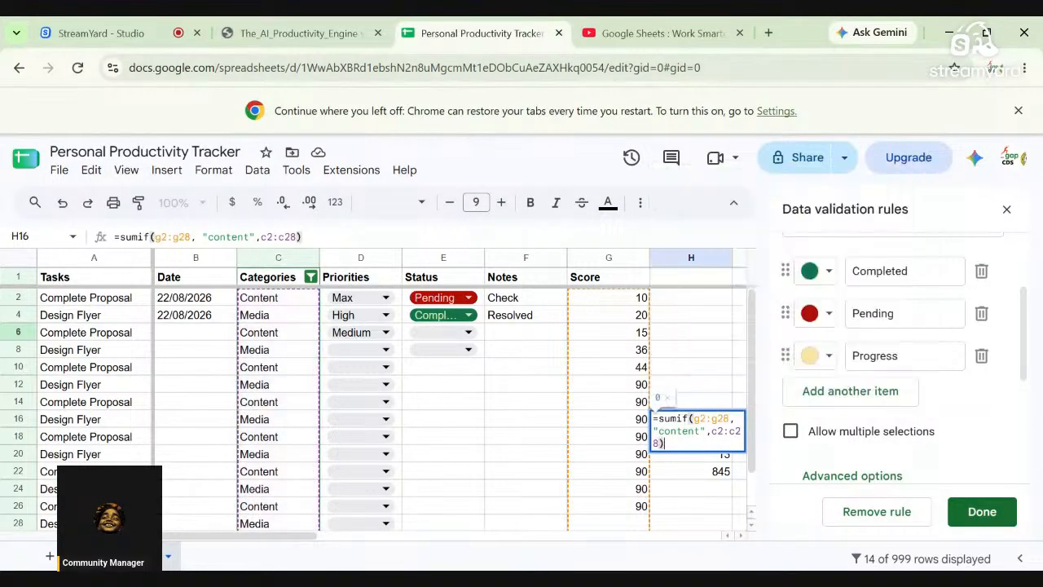
{"action": "key", "text": "Return"}
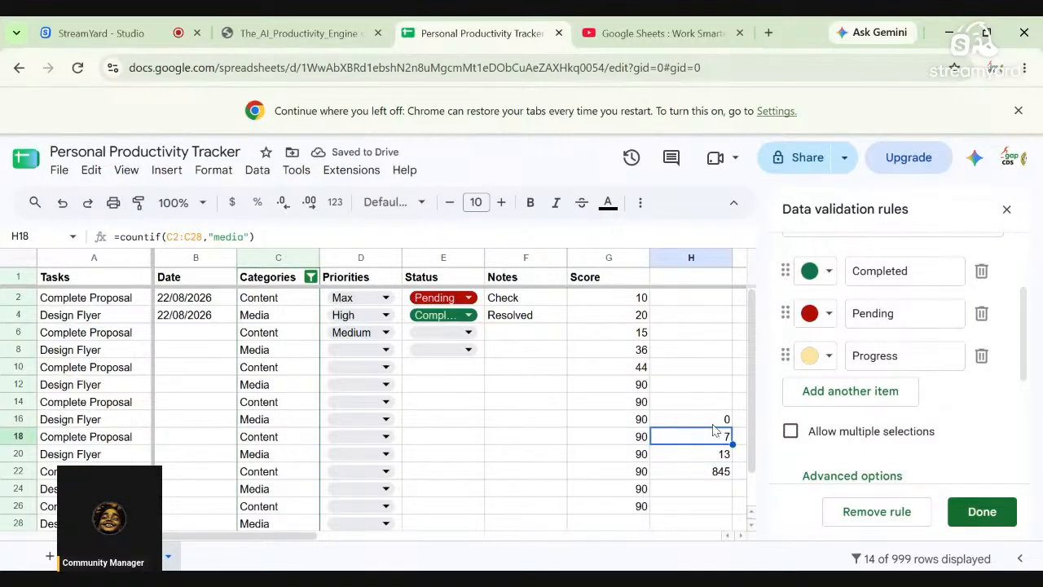
- Check the SUMIF formula in cell H16 against the conditional calculation example in the PDF
{"action": "key", "text": "Up"}
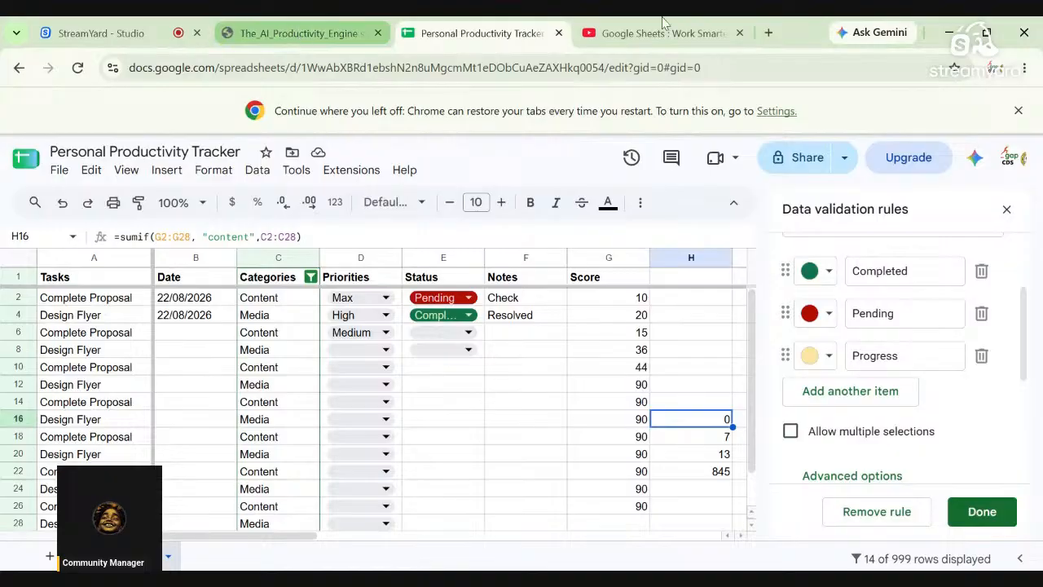
{"action": "left_click", "coordinate": [287, 34]}
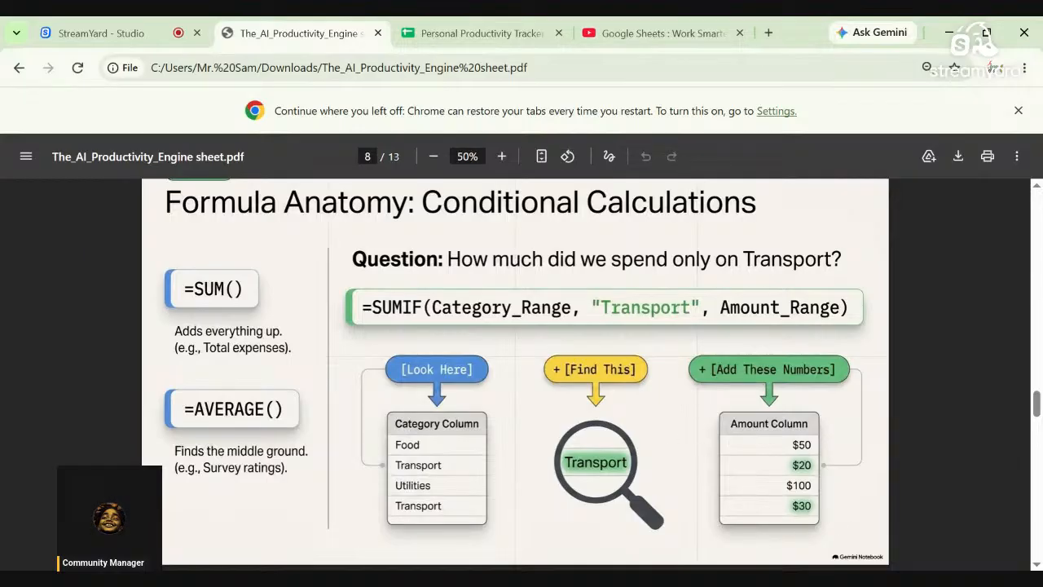
{"action": "left_click", "coordinate": [471, 39]}
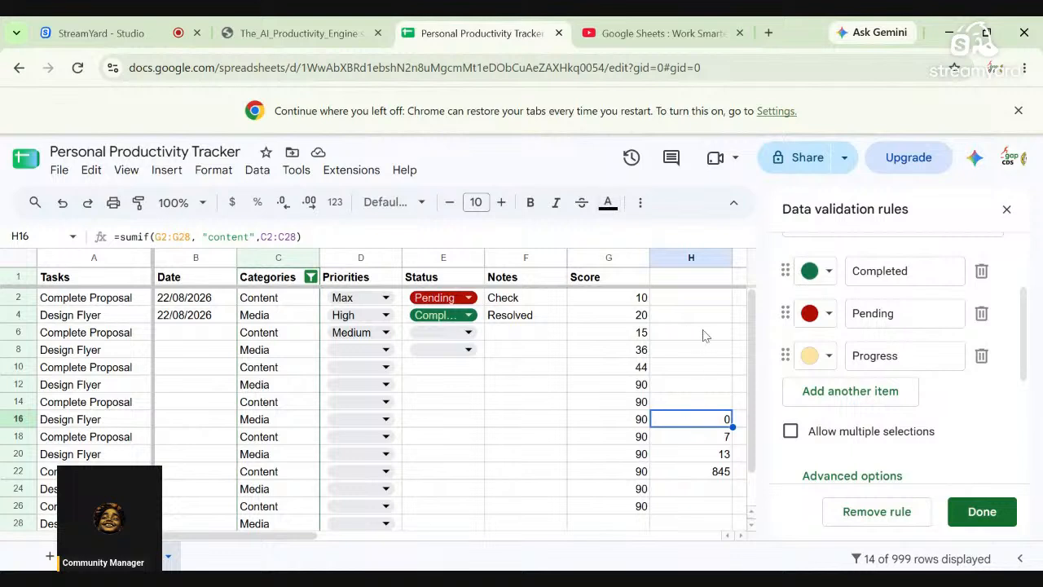
{"action": "left_click_drag", "start_coordinate": [725, 458], "coordinate": [705, 419]}
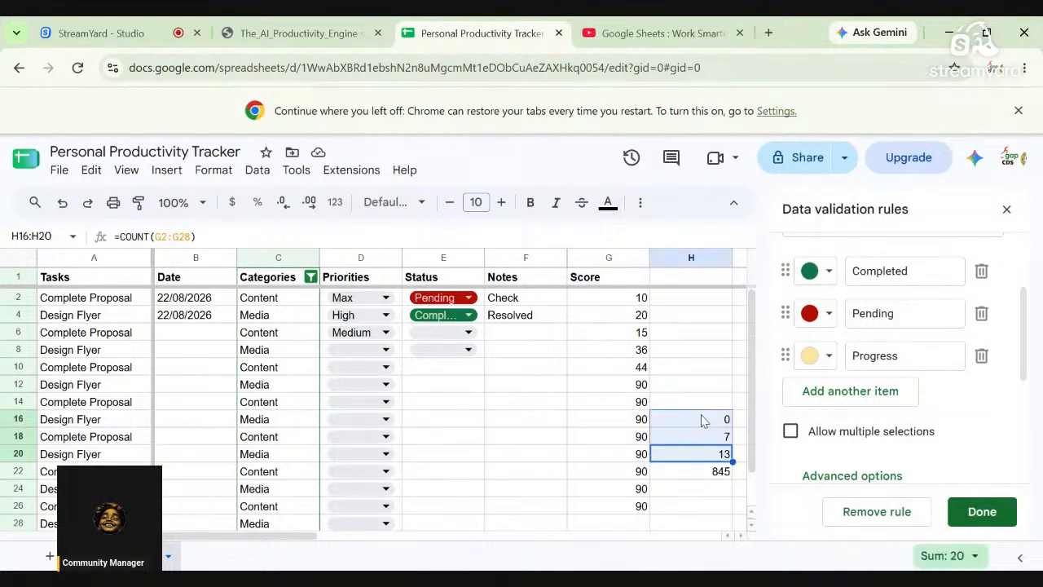
{"action": "left_click", "coordinate": [702, 419]}
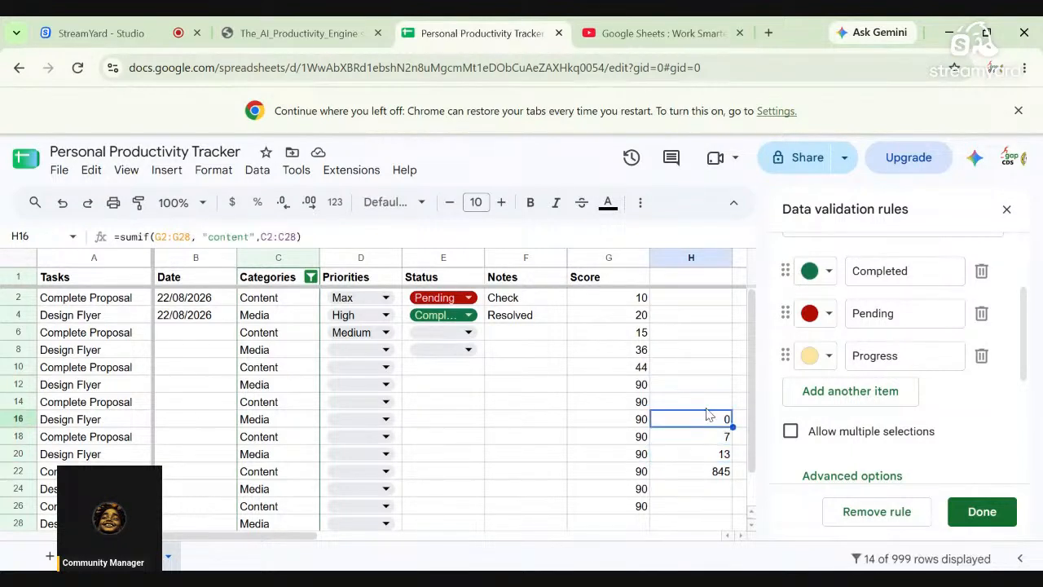
{"action": "left_click", "coordinate": [682, 301]}
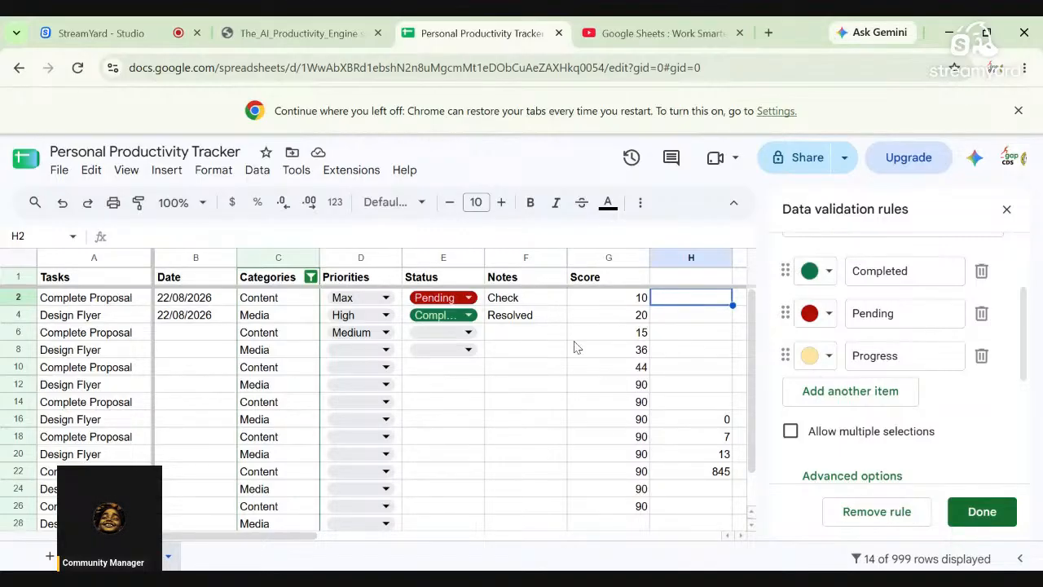
- View the Turning Numbers into Narratives chart example on page 9 of the PDF and return to the tracker
{"action": "left_click", "coordinate": [287, 36]}
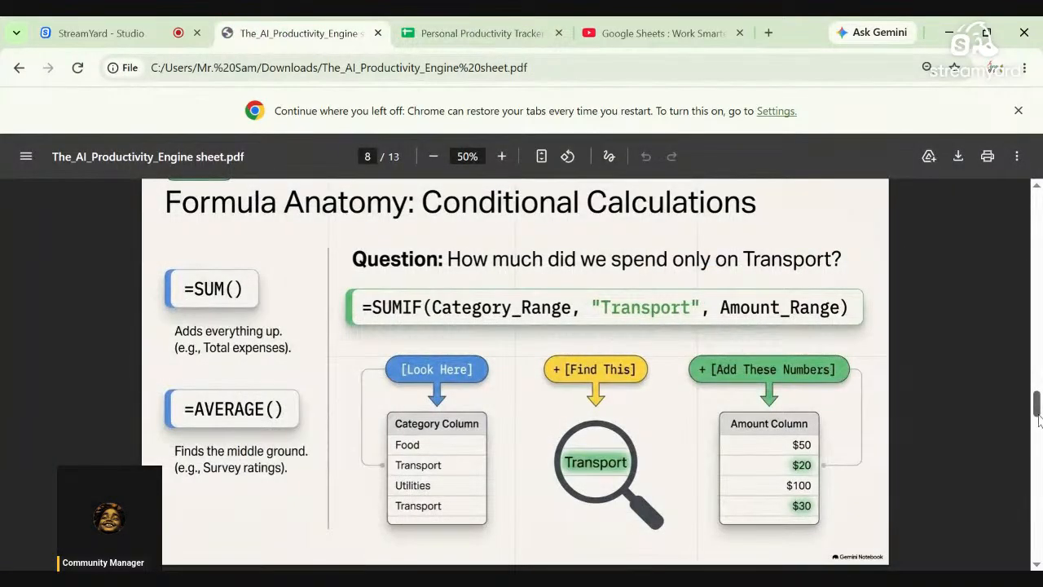
{"action": "left_click_drag", "start_coordinate": [1037, 411], "coordinate": [1037, 441]}
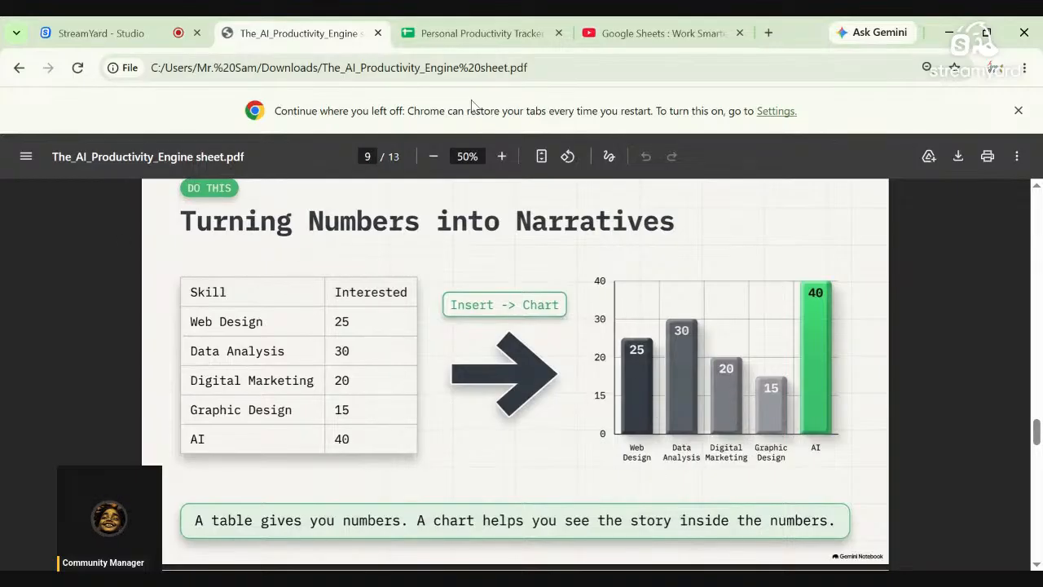
{"action": "left_click", "coordinate": [466, 35]}
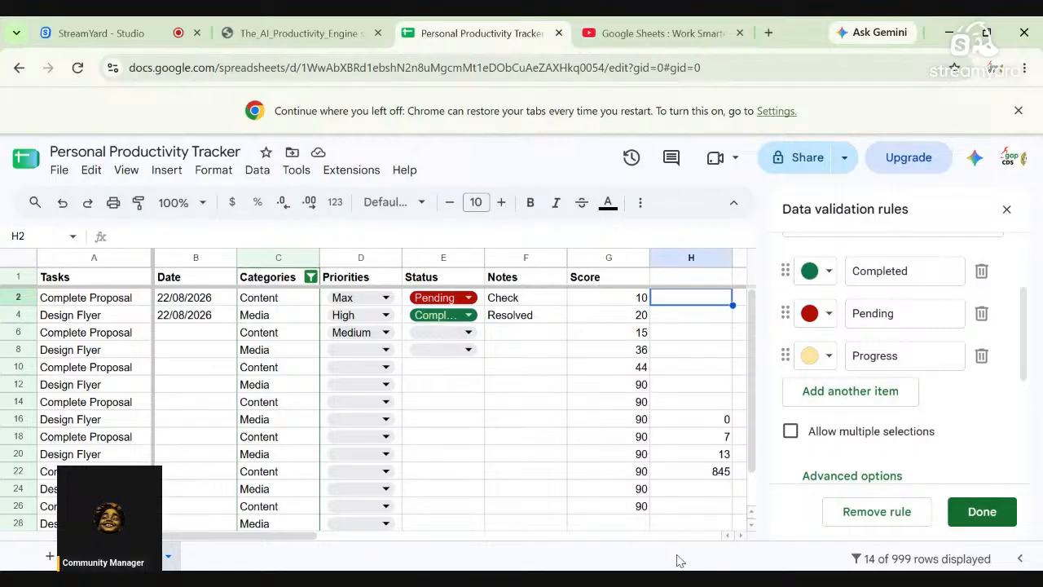
- Fill the Notes column down to F26 with the alternating Check and Resolved pattern from F2 and F4
{"action": "left_click", "coordinate": [740, 537]}
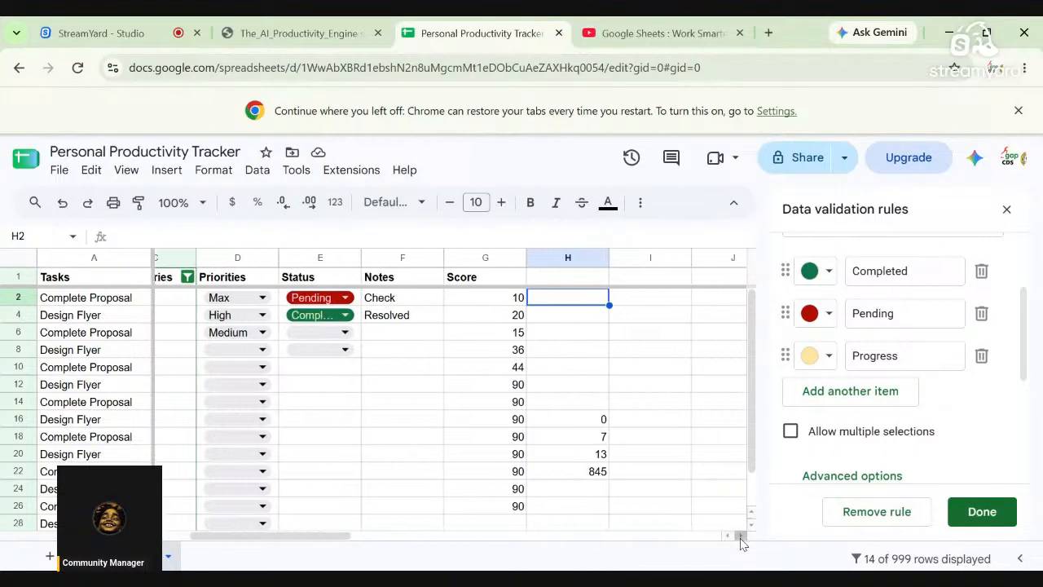
{"action": "left_click", "coordinate": [740, 537]}
{"action": "left_click", "coordinate": [479, 331]}
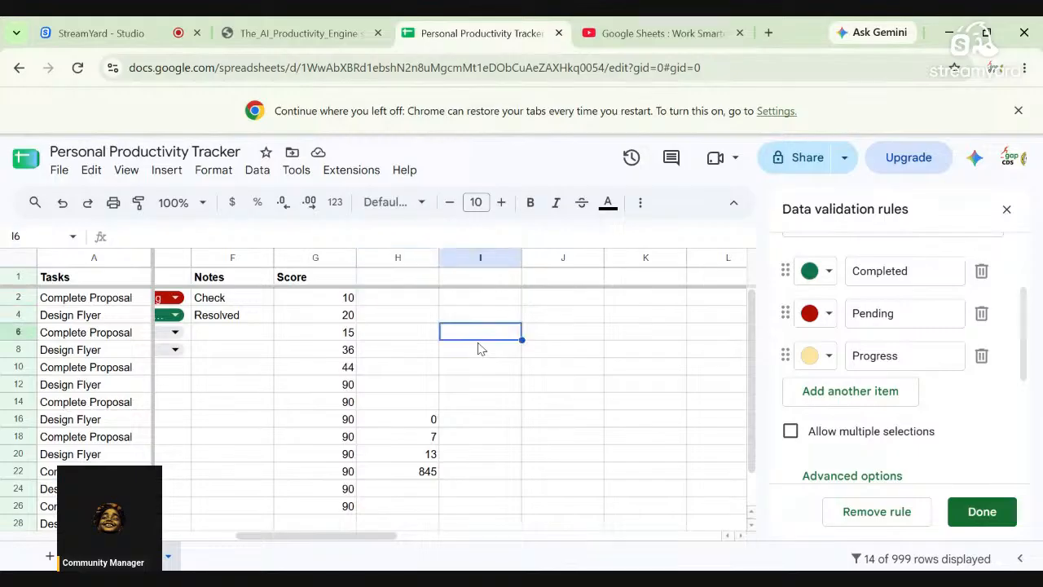
{"action": "left_click", "coordinate": [416, 316]}
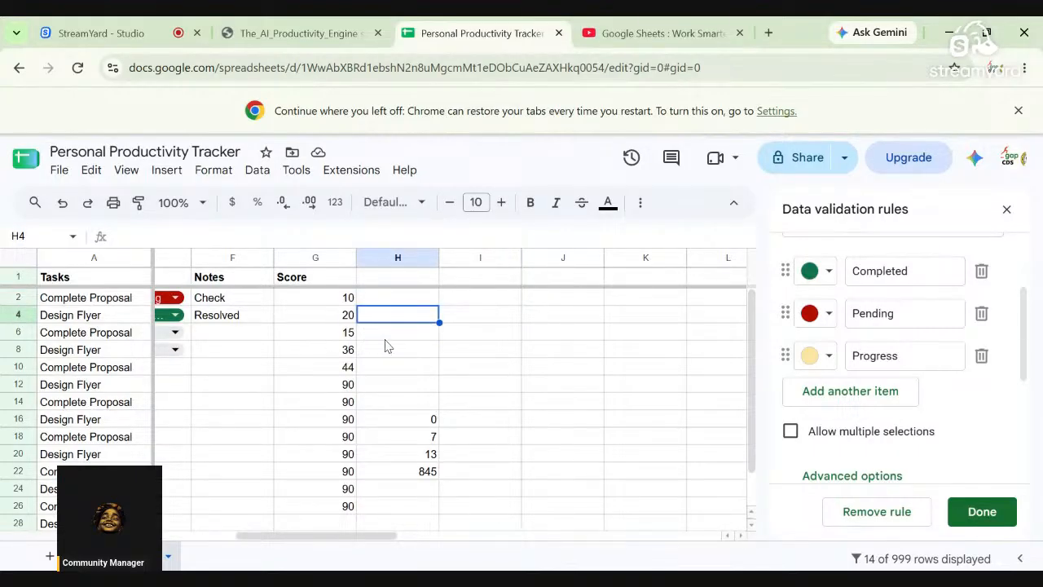
{"action": "left_click", "coordinate": [238, 301]}
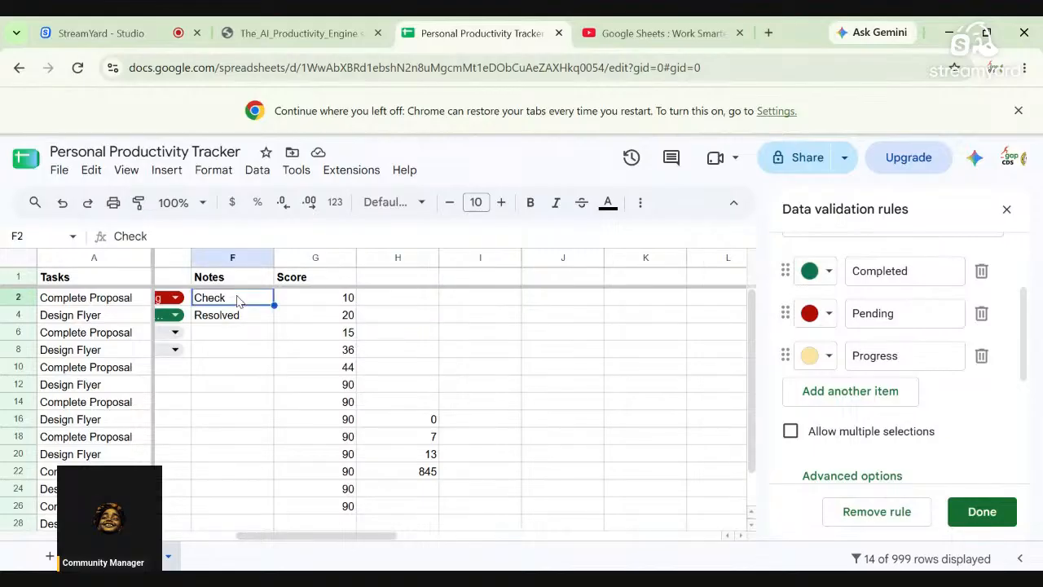
{"action": "left_click", "coordinate": [261, 316], "text": "shift"}
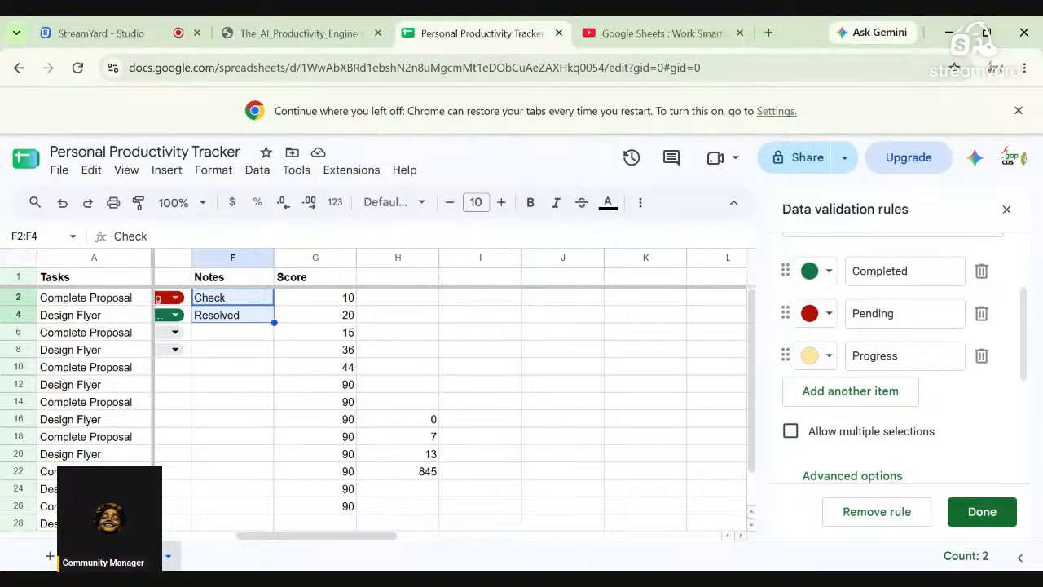
{"action": "left_click_drag", "start_coordinate": [274, 323], "coordinate": [303, 522]}
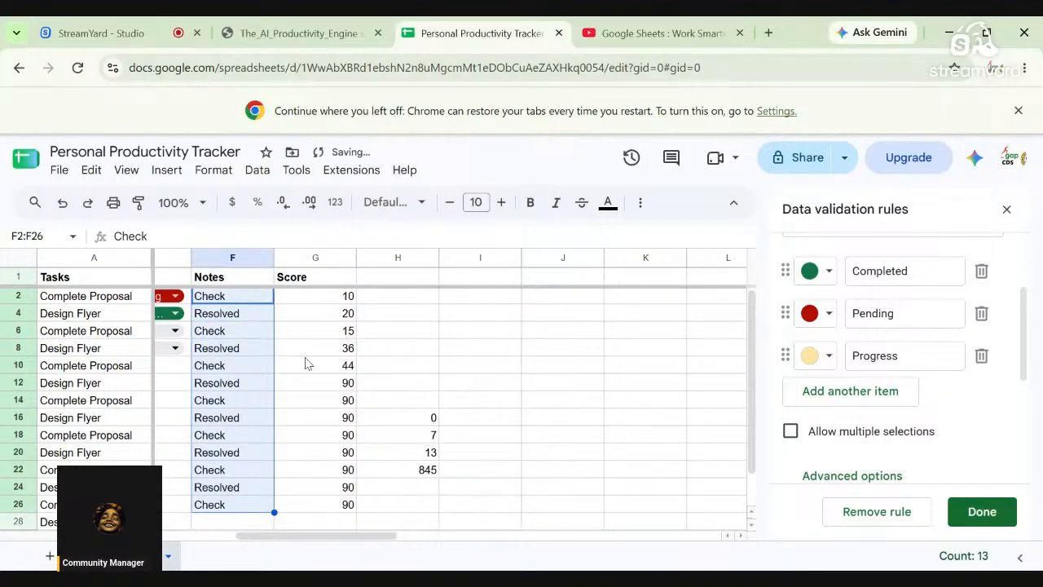
- Insert a chart based on empty cell J16 and change its type to Custom Combo
{"action": "left_click", "coordinate": [570, 421]}
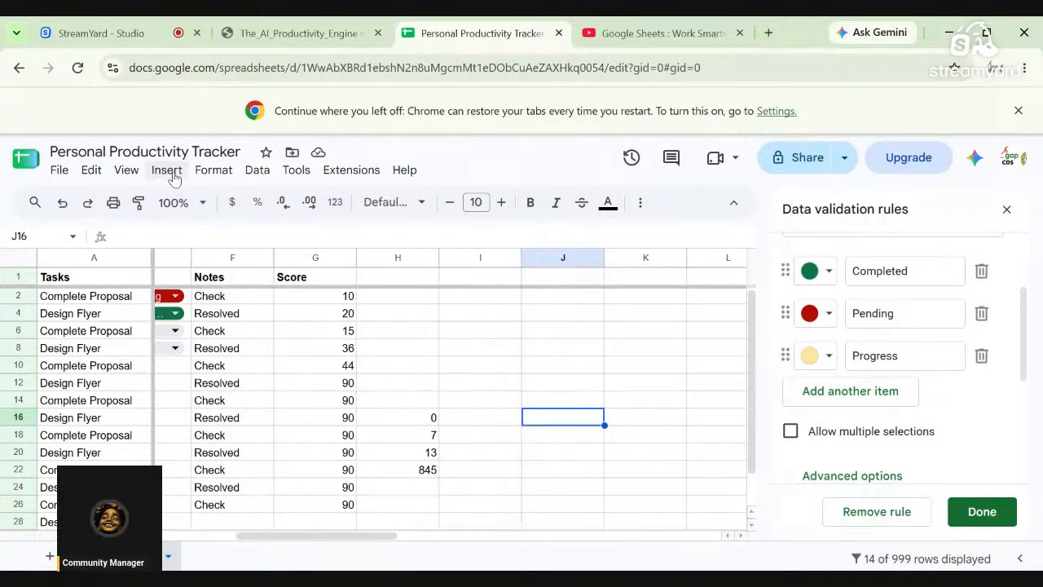
{"action": "left_click", "coordinate": [214, 169]}
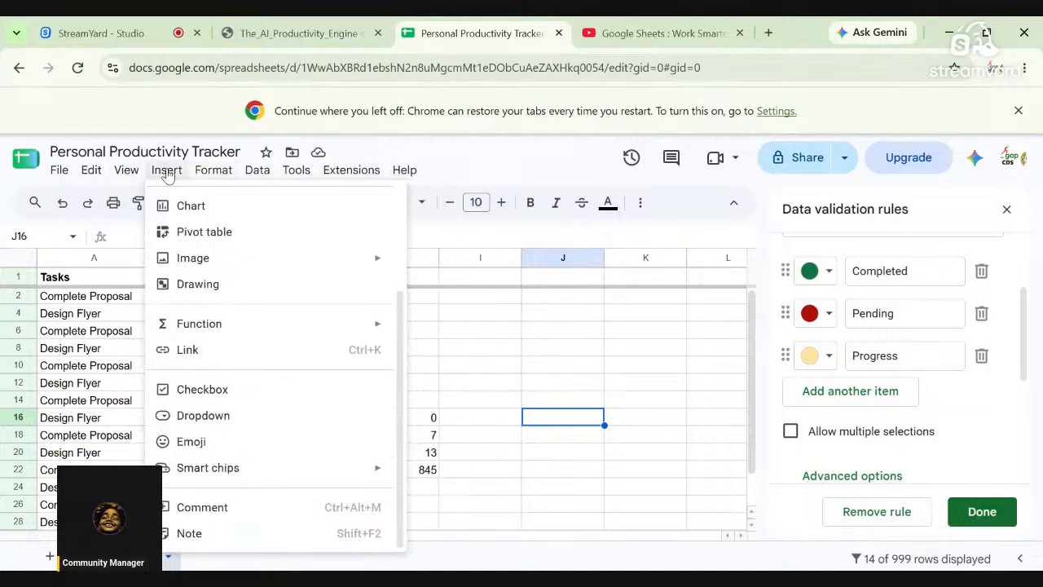
{"action": "key", "text": "Escape"}
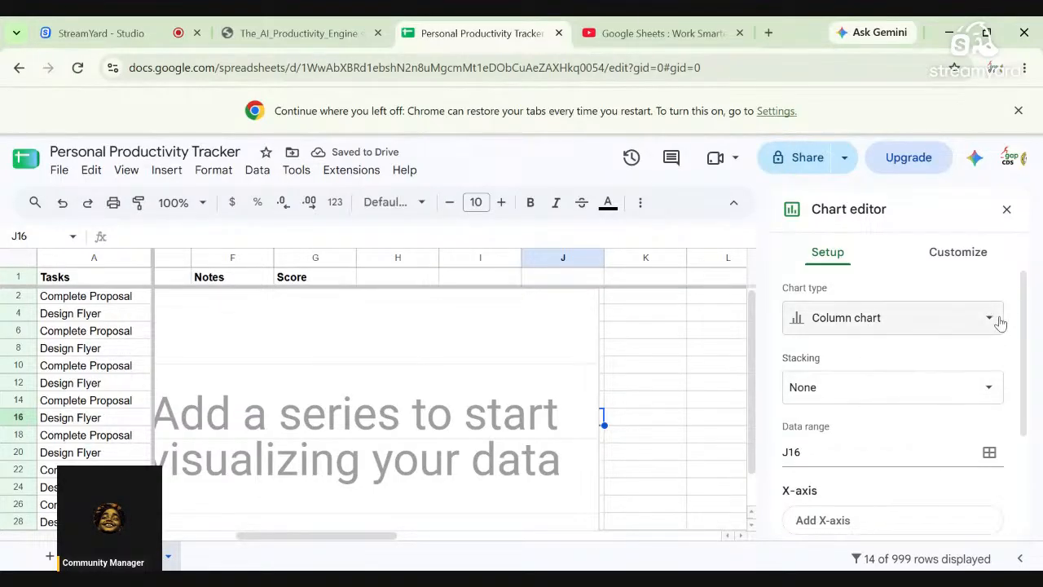
{"action": "mouse_move", "coordinate": [1025, 312]}
{"action": "left_mouse_down"}
{"action": "mouse_move", "coordinate": [1023, 345]}
{"action": "mouse_move", "coordinate": [1024, 330]}
{"action": "left_mouse_up"}
{"action": "left_click", "coordinate": [922, 302]}
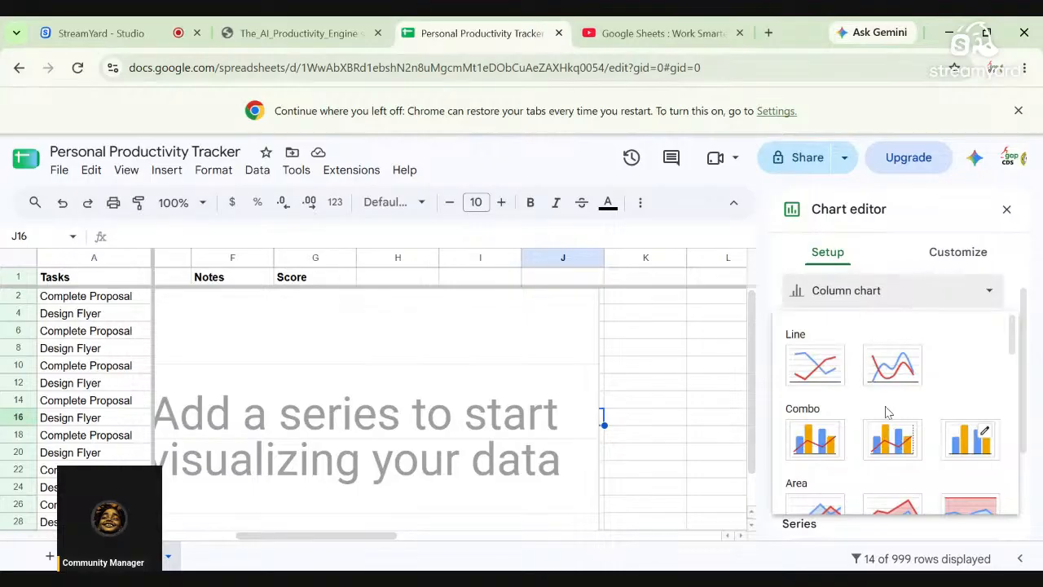
{"action": "left_click", "coordinate": [897, 453]}
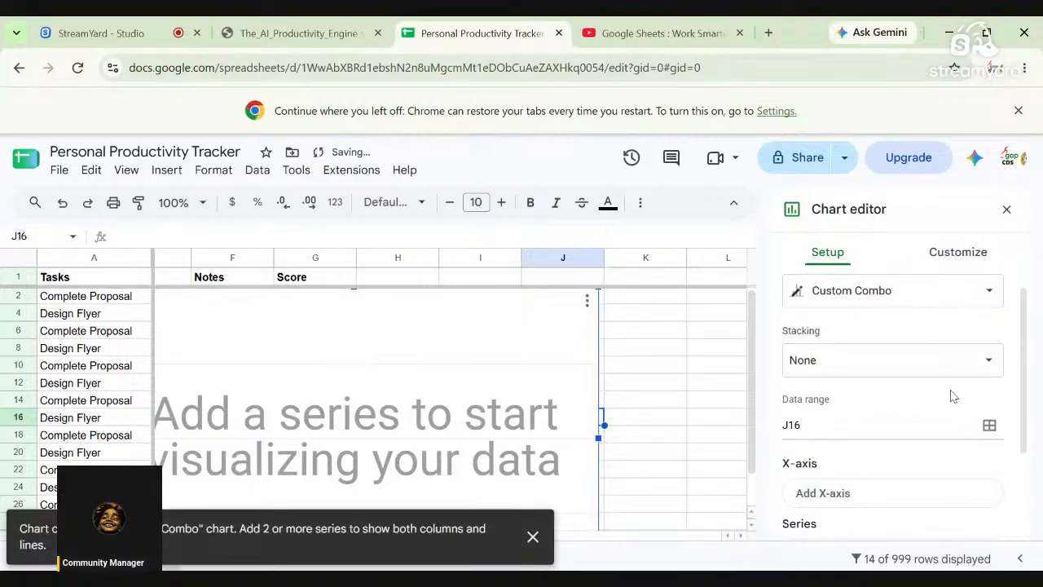
- Set the combo chart's stacking to Standard and try to assign J16 as its X-axis
{"action": "left_click", "coordinate": [898, 364]}
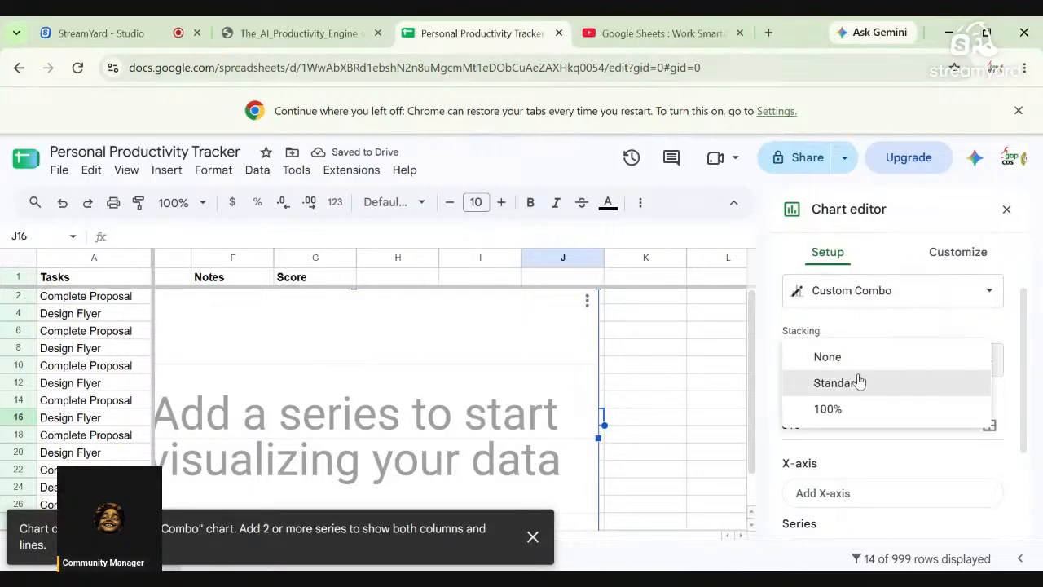
{"action": "left_click", "coordinate": [857, 383]}
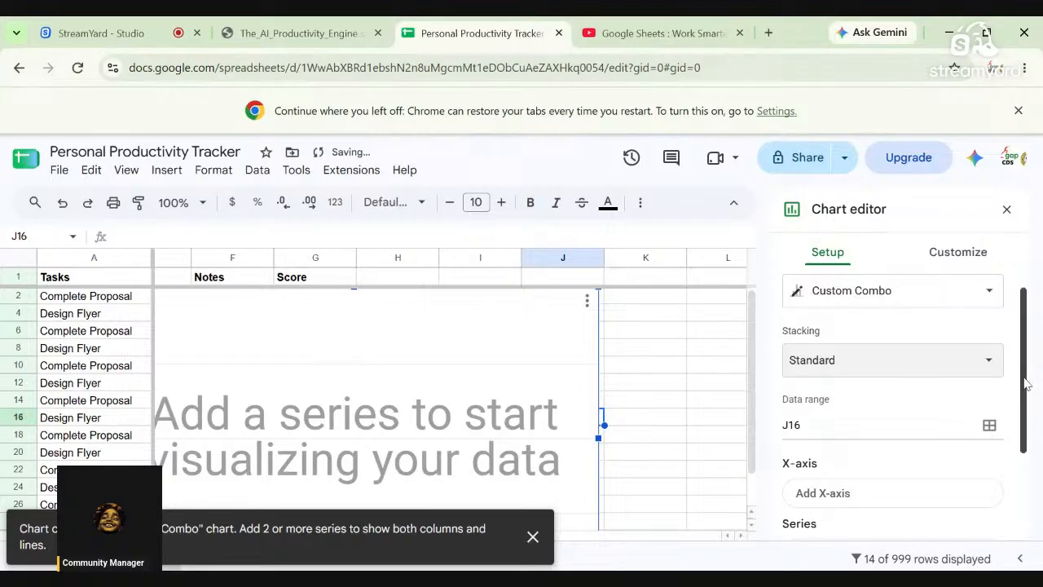
{"action": "left_click_drag", "start_coordinate": [1027, 378], "coordinate": [1030, 465]}
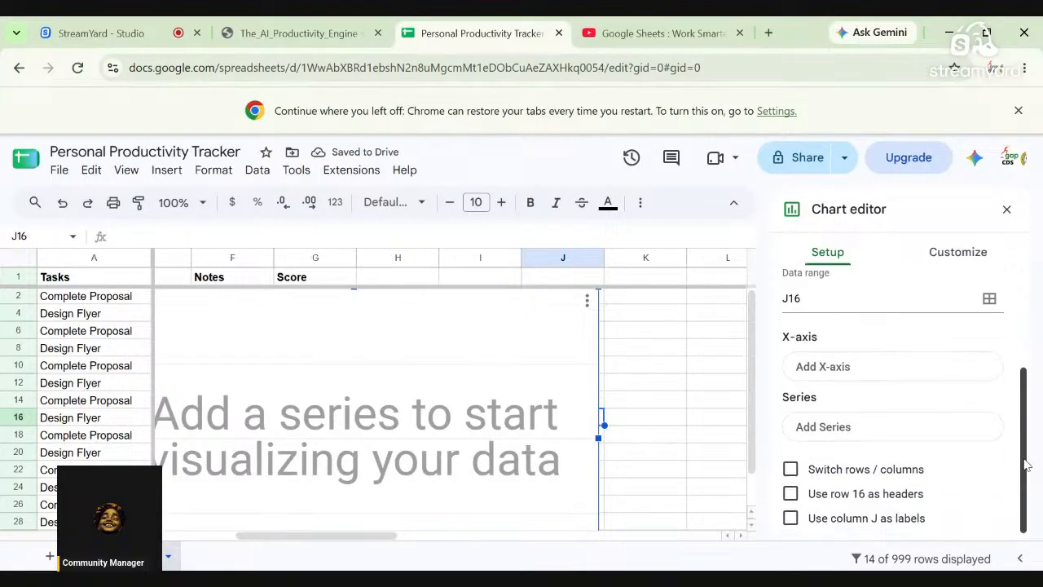
{"action": "left_click", "coordinate": [834, 371]}
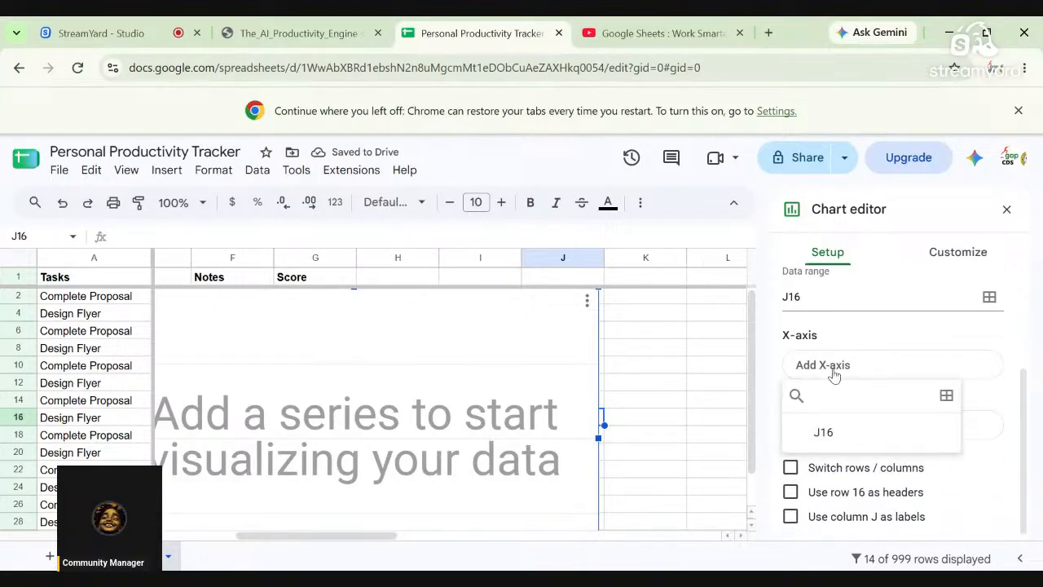
{"action": "left_click", "coordinate": [825, 434]}
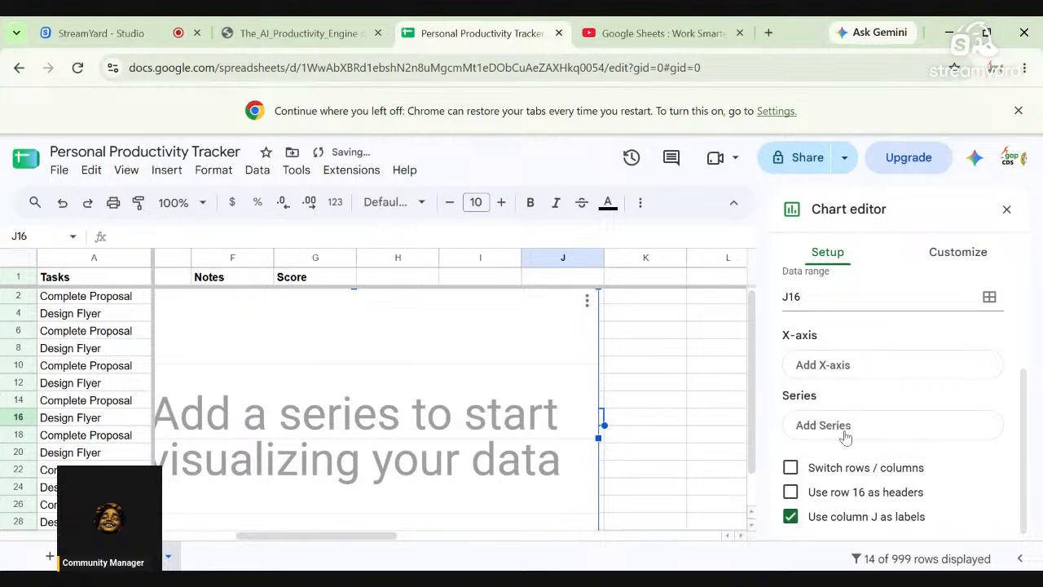
{"action": "left_click", "coordinate": [818, 374]}
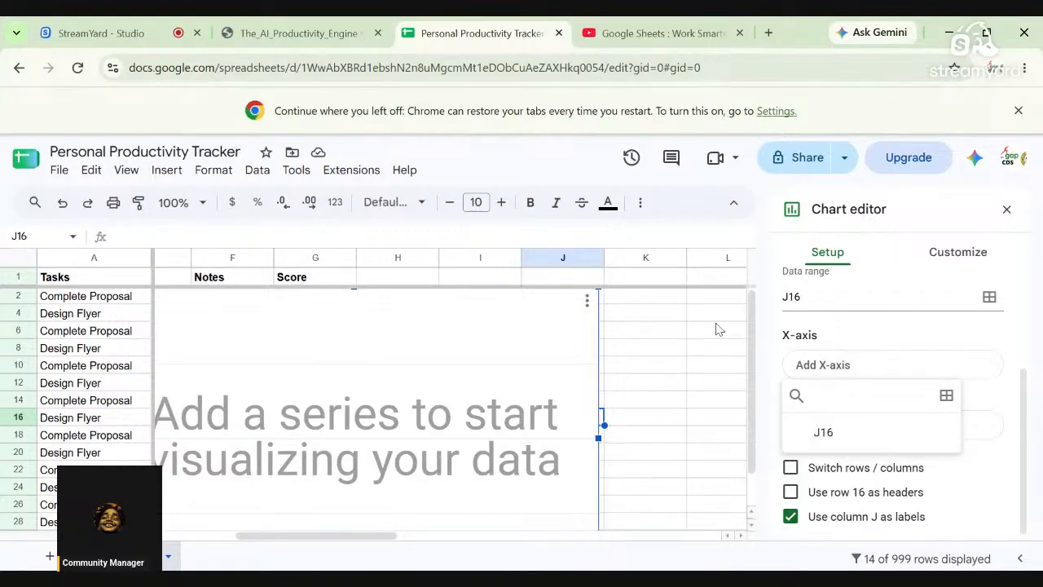
- Close the data validation rules and delete the empty chart from the tracker
{"action": "left_click", "coordinate": [649, 336]}
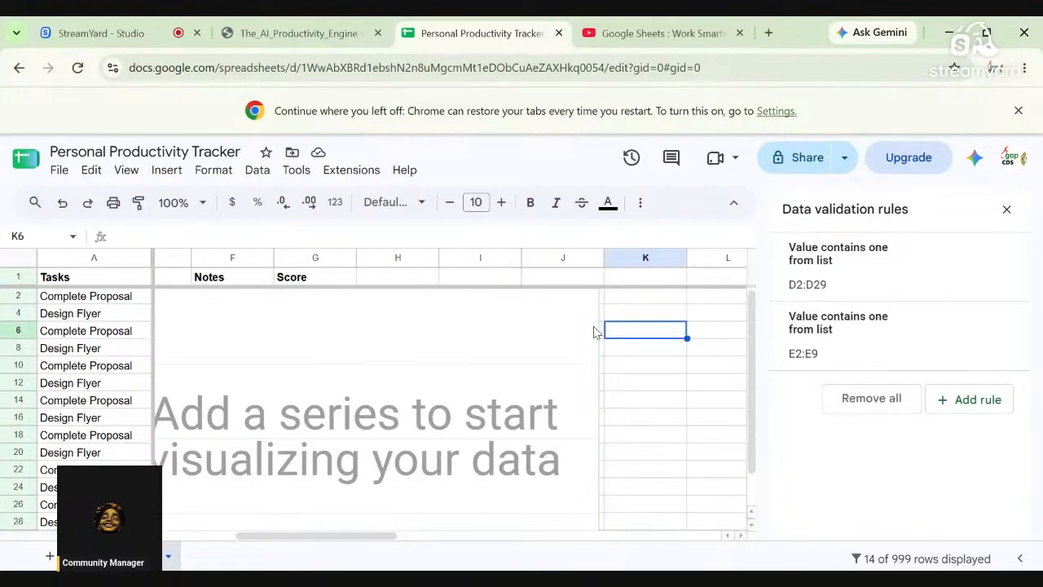
{"action": "left_click", "coordinate": [585, 330]}
{"action": "left_click_drag", "start_coordinate": [314, 537], "coordinate": [213, 544]}
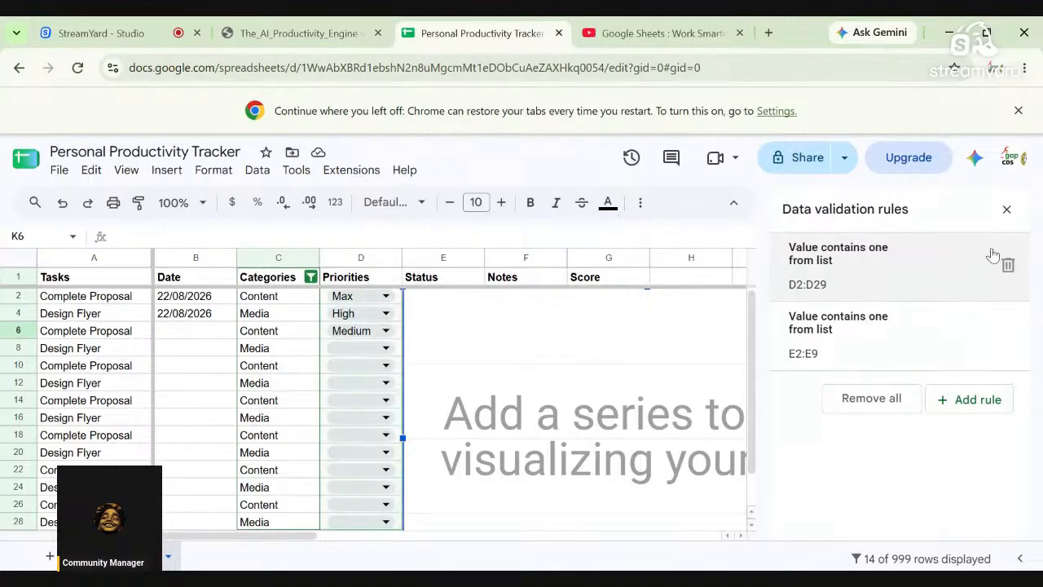
{"action": "left_click", "coordinate": [1007, 211]}
{"action": "left_click", "coordinate": [775, 342]}
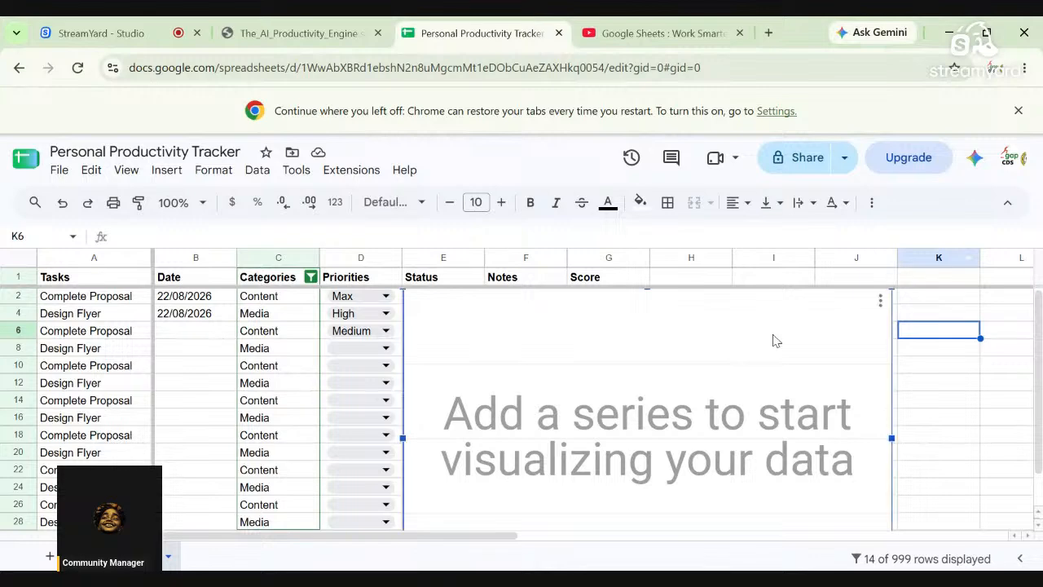
{"action": "key", "text": "Delete"}
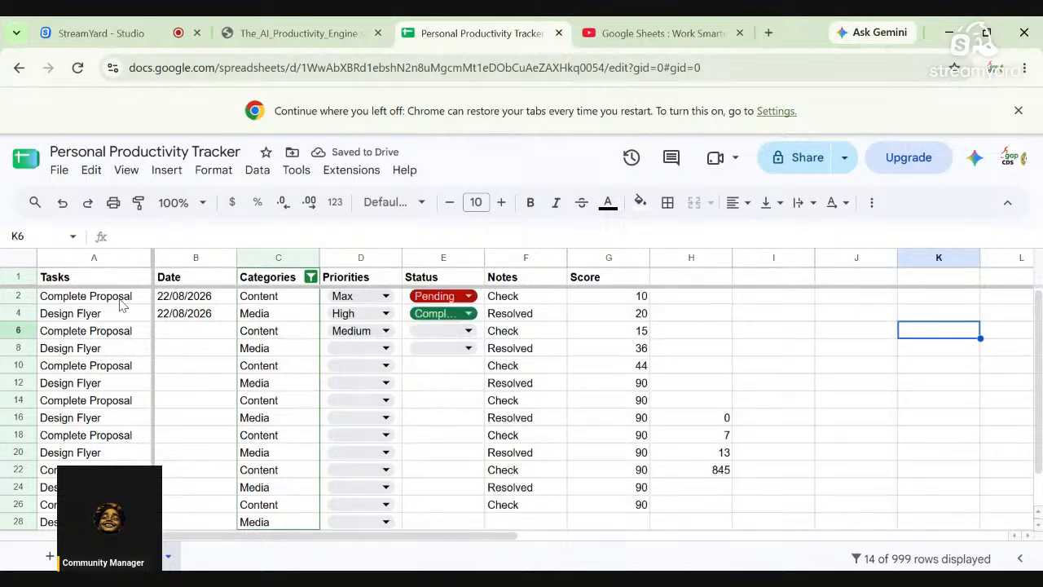
- View the Turning Numbers into Narratives page in the AI Productivity Engine PDF and return to the Google Sheets tracker
{"action": "left_click_drag", "start_coordinate": [282, 296], "coordinate": [307, 422]}
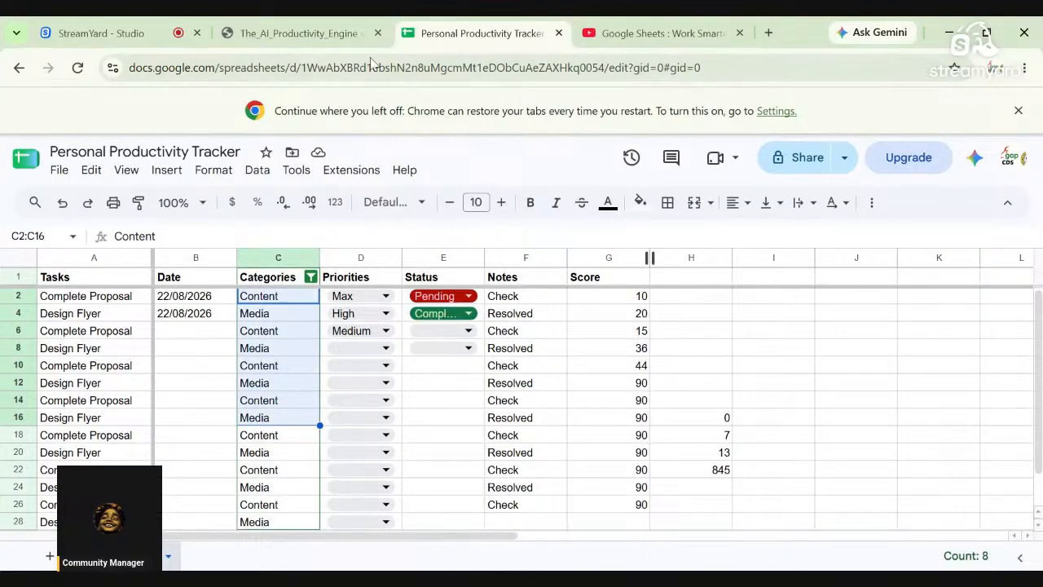
{"action": "left_click", "coordinate": [293, 34]}
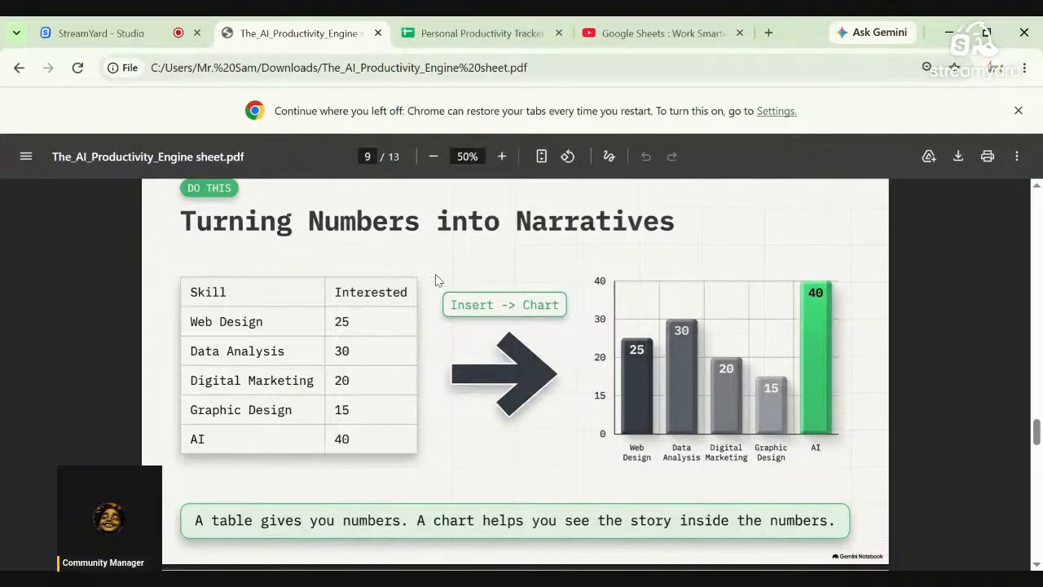
{"action": "left_click", "coordinate": [481, 34]}
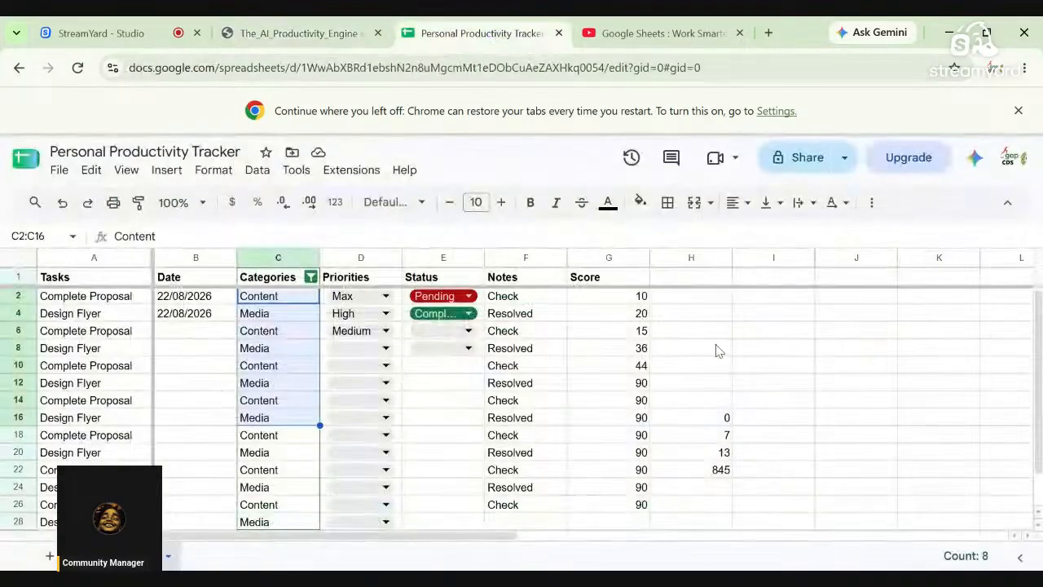
- Insert a column chart of the Notes and Score data in F2:G10 and close the chart editor
{"action": "left_click_drag", "start_coordinate": [499, 296], "coordinate": [587, 346]}
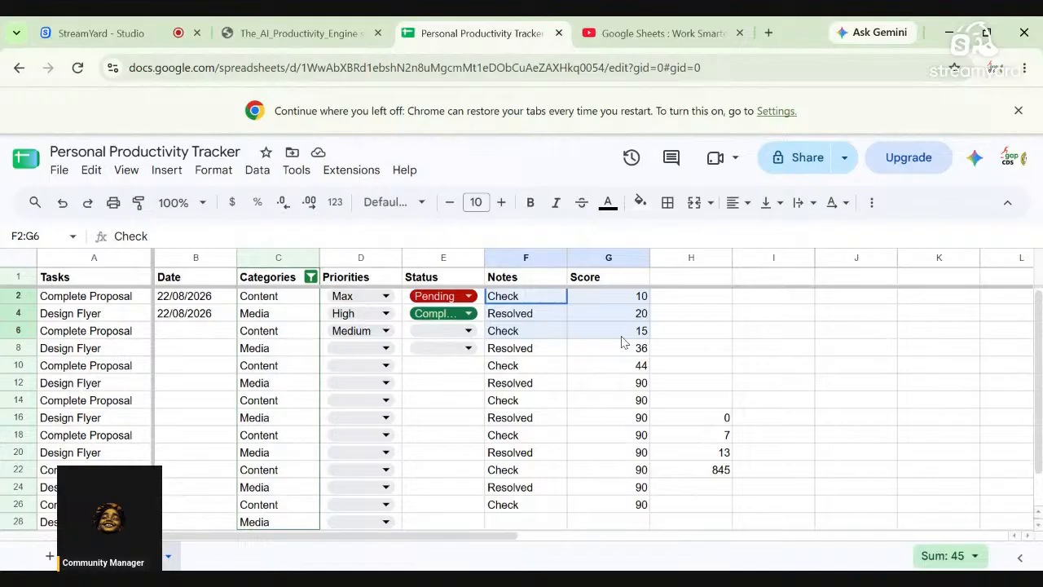
{"action": "left_click_drag", "start_coordinate": [621, 344], "coordinate": [640, 371]}
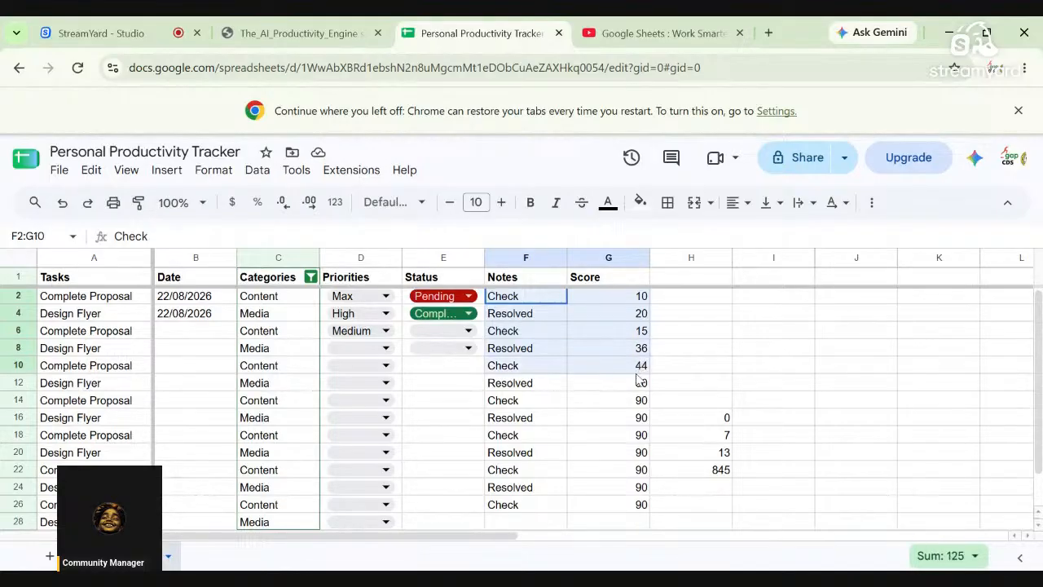
{"action": "left_click", "coordinate": [214, 171]}
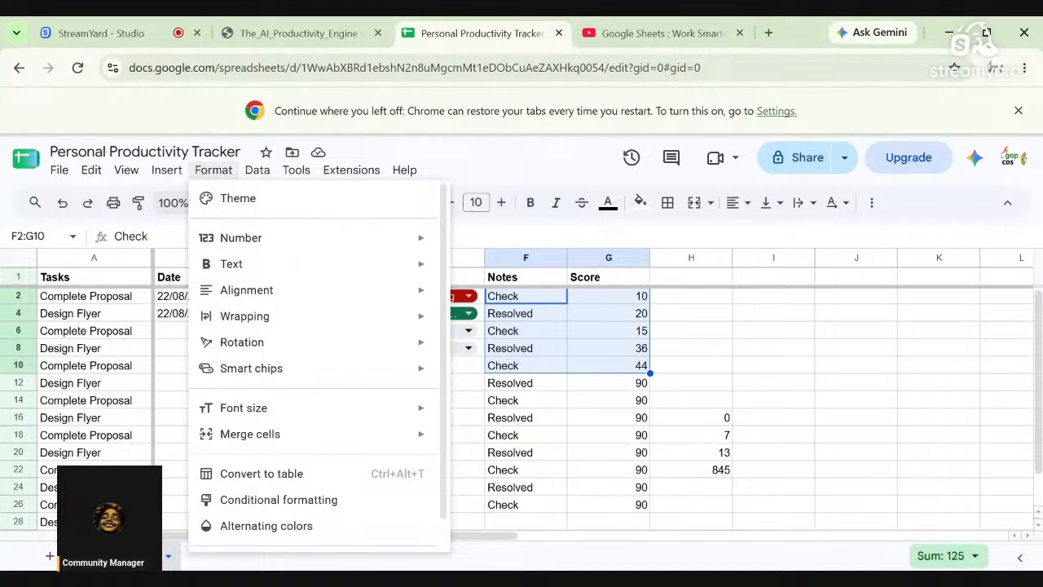
{"action": "mouse_move", "coordinate": [166, 170]}
{"action": "left_click", "coordinate": [193, 205]}
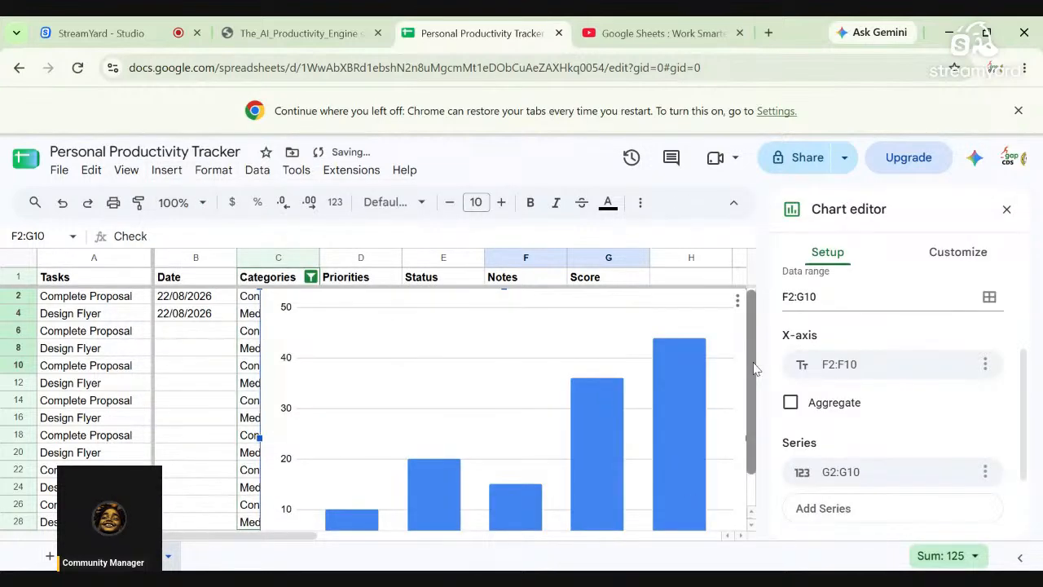
{"action": "left_click_drag", "start_coordinate": [753, 369], "coordinate": [753, 418]}
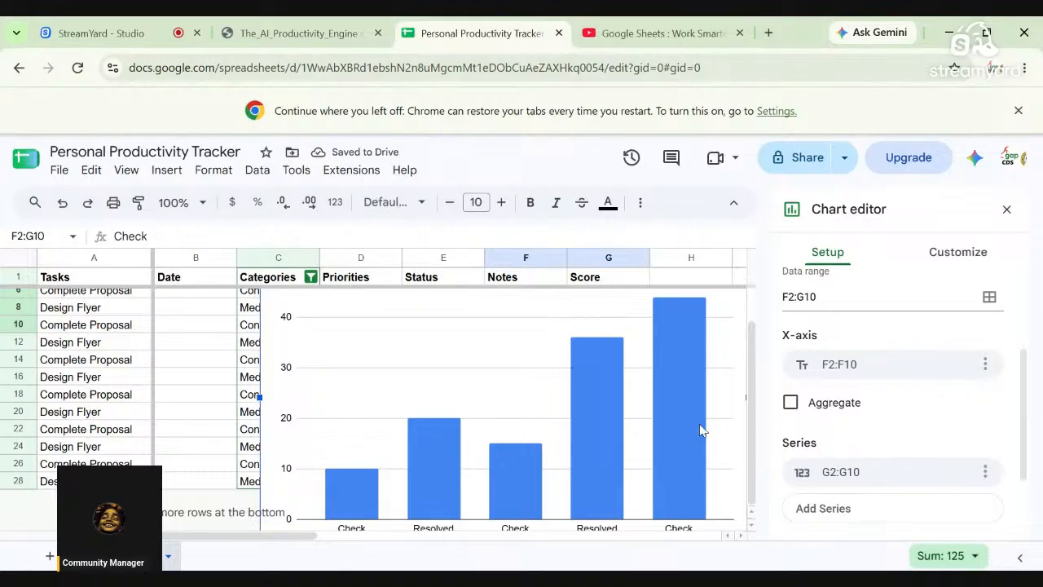
{"action": "left_click", "coordinate": [179, 334]}
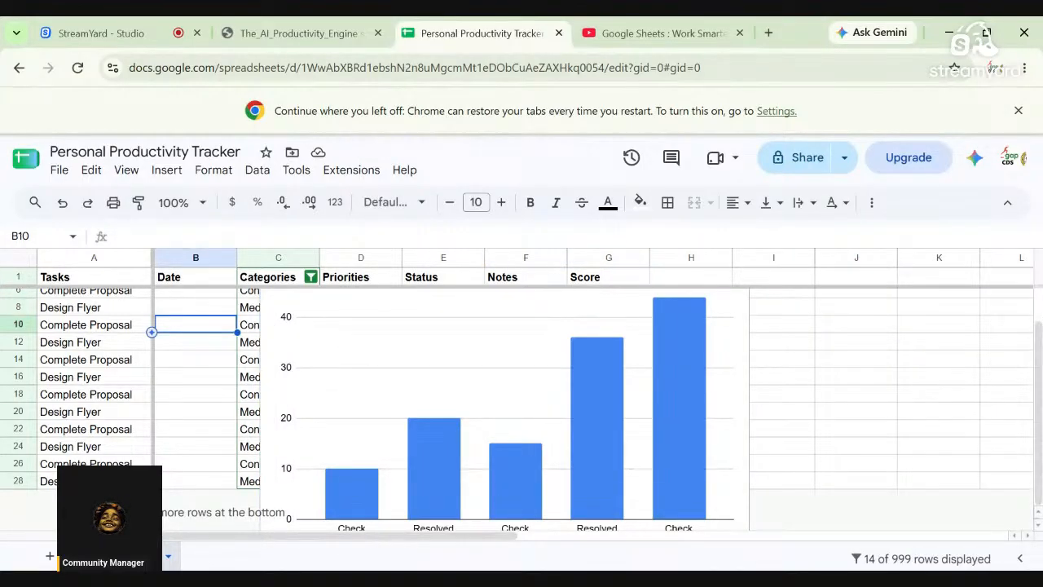
{"action": "scroll", "coordinate": [1041, 395], "scroll_direction": "up", "scroll_amount": 2}
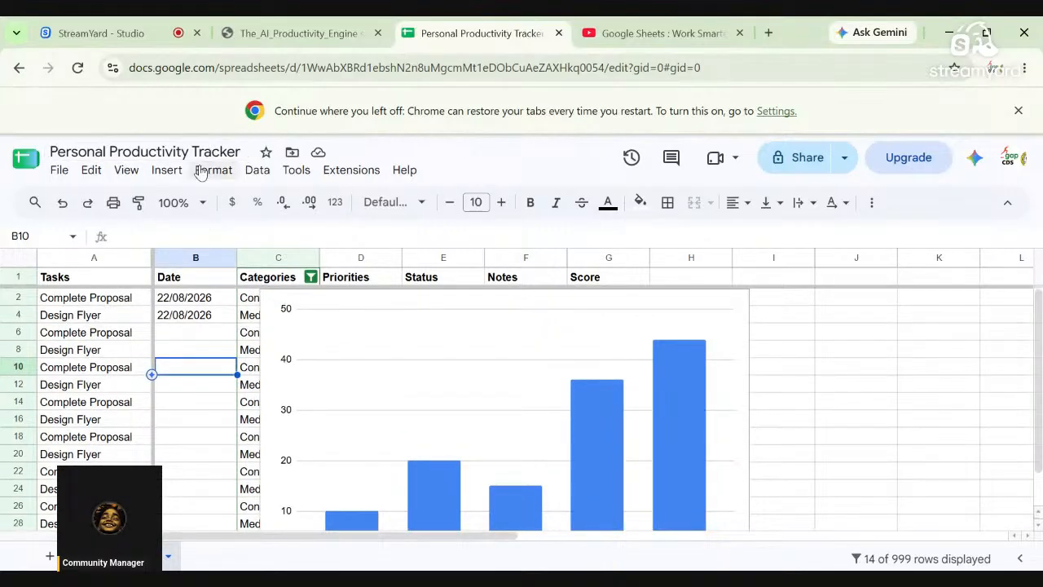
{"action": "left_click", "coordinate": [156, 177]}
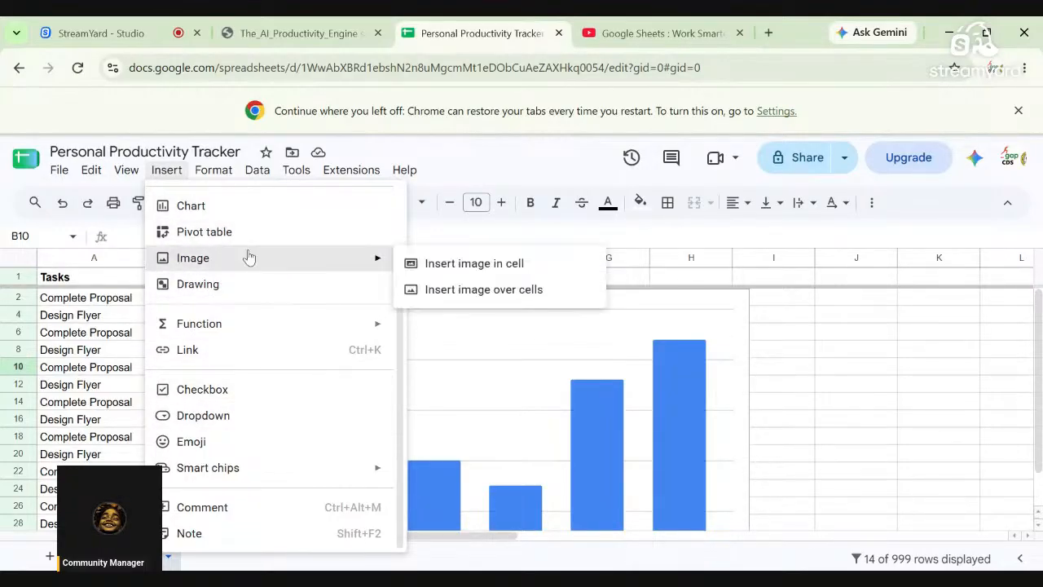
{"action": "left_click", "coordinate": [228, 239]}
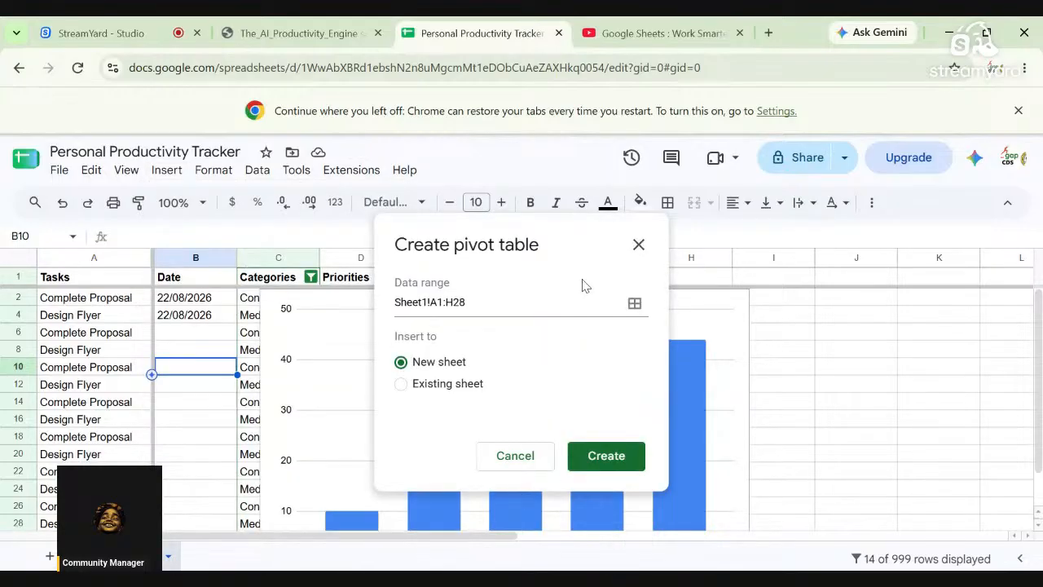
{"action": "left_click", "coordinate": [639, 244]}
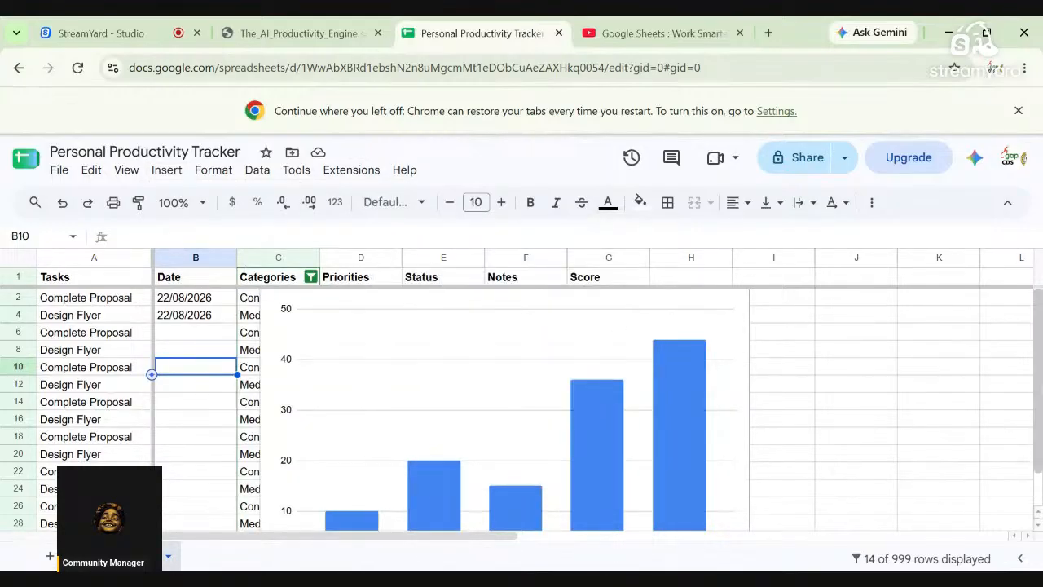
{"action": "scroll", "coordinate": [522, 392], "scroll_direction": "down", "scroll_amount": 2}
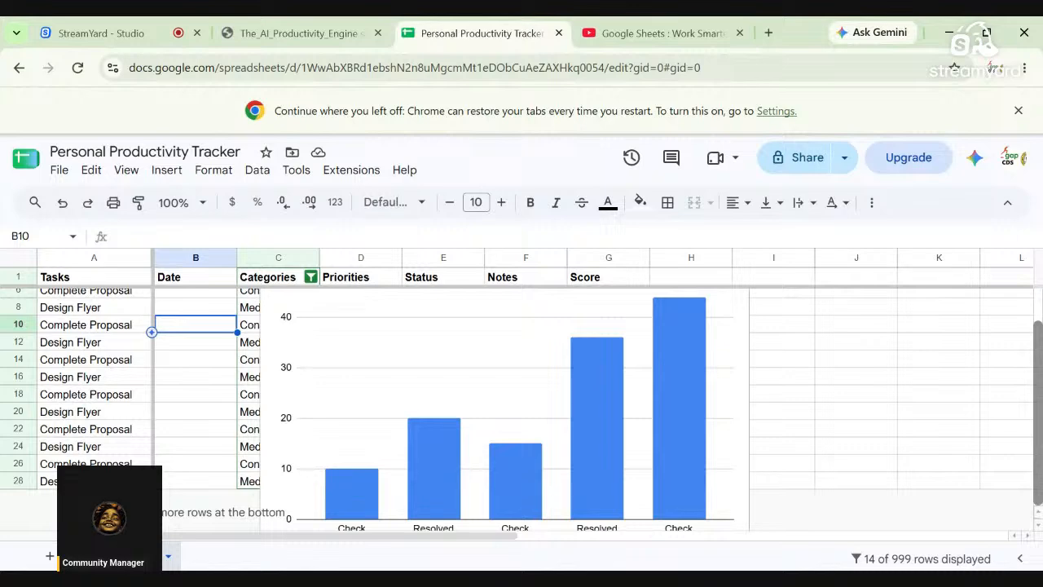
{"action": "scroll", "coordinate": [522, 407], "scroll_direction": "up", "scroll_amount": 2}
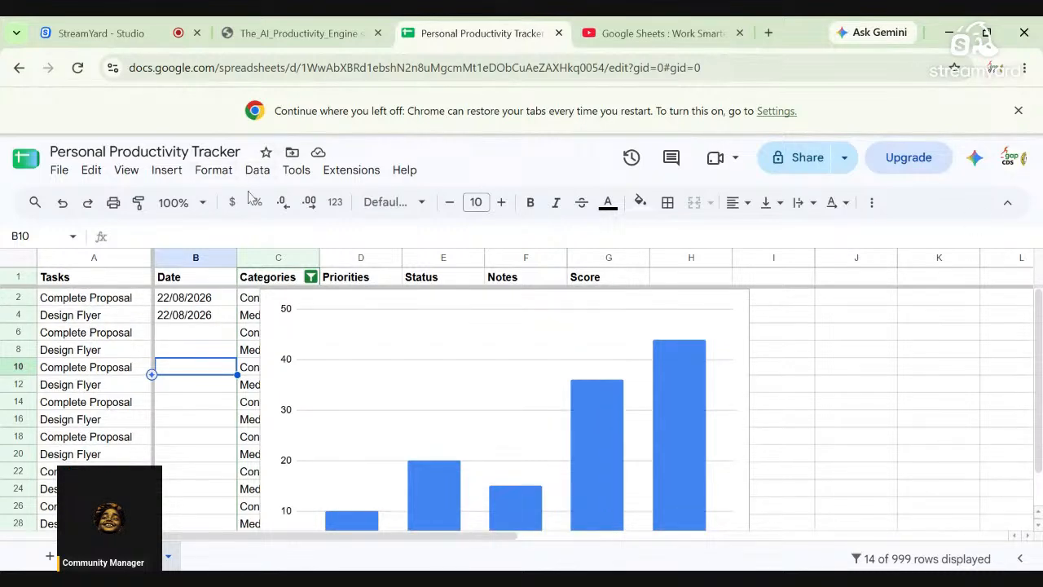
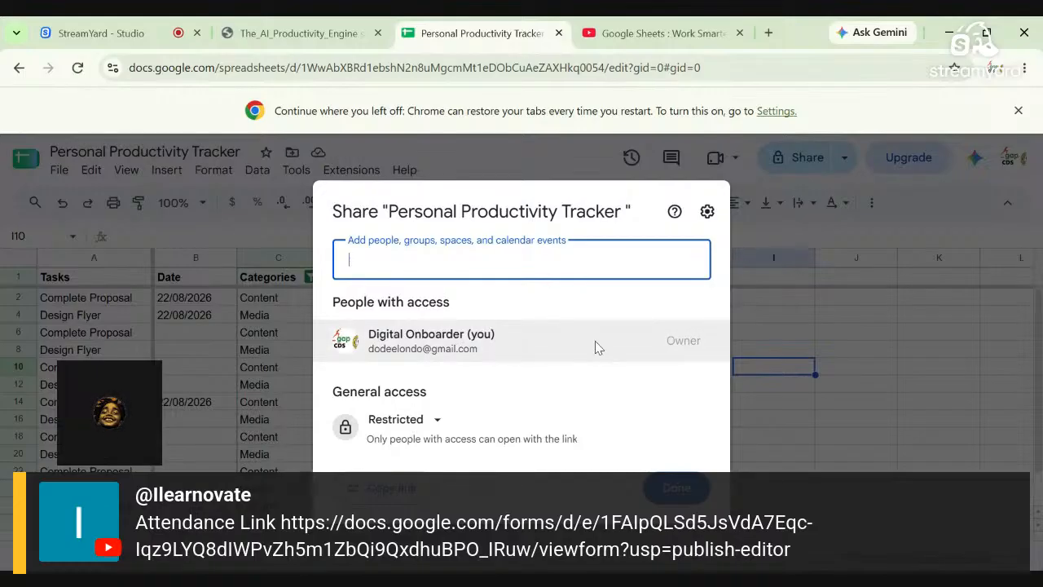
- Set the tracker's general access to Anyone with the link with the Commenter role
{"action": "mouse_move", "coordinate": [485, 327]}
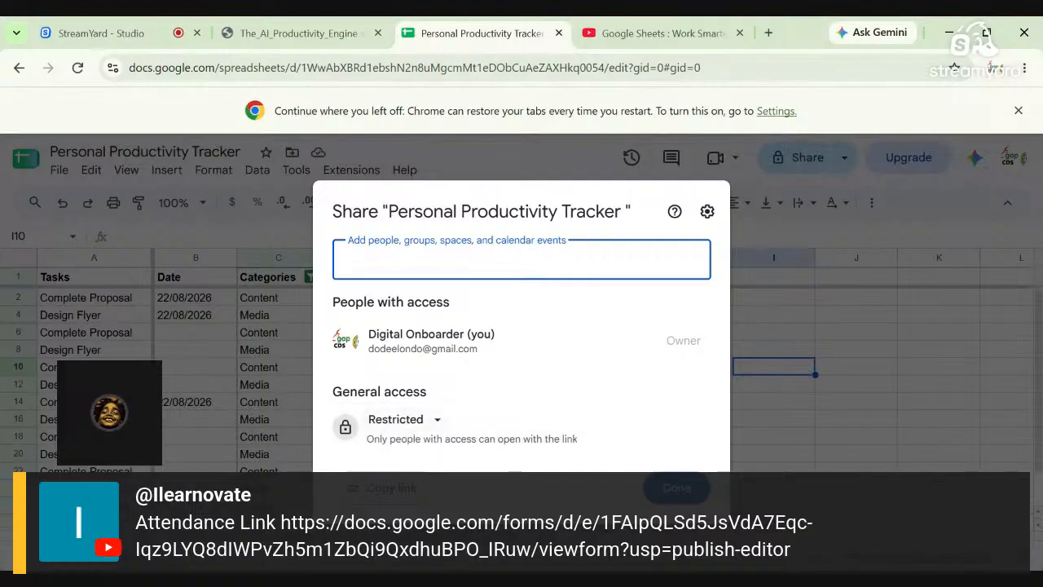
{"action": "left_click", "coordinate": [437, 420]}
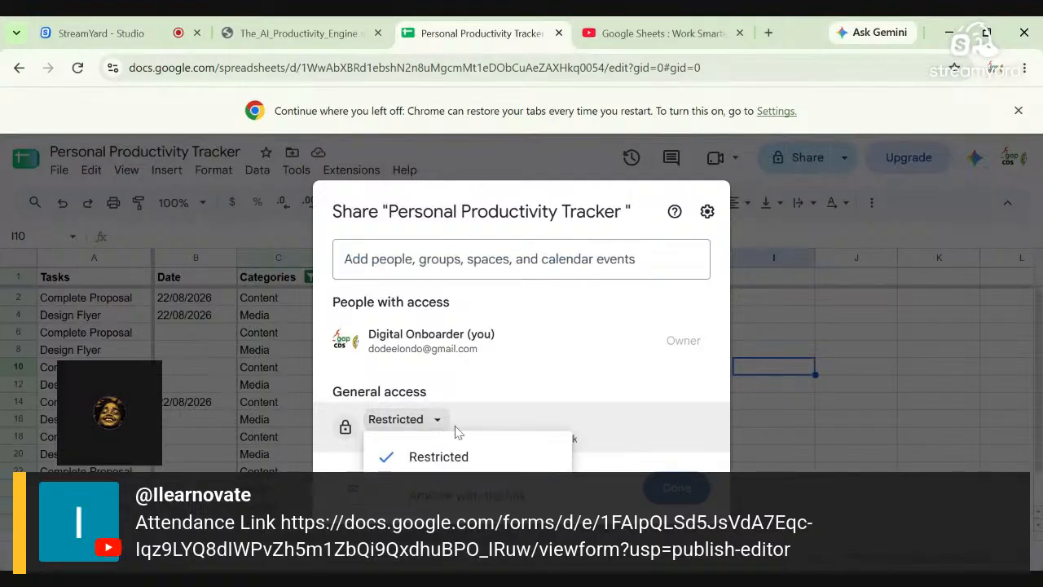
{"action": "left_click", "coordinate": [475, 496]}
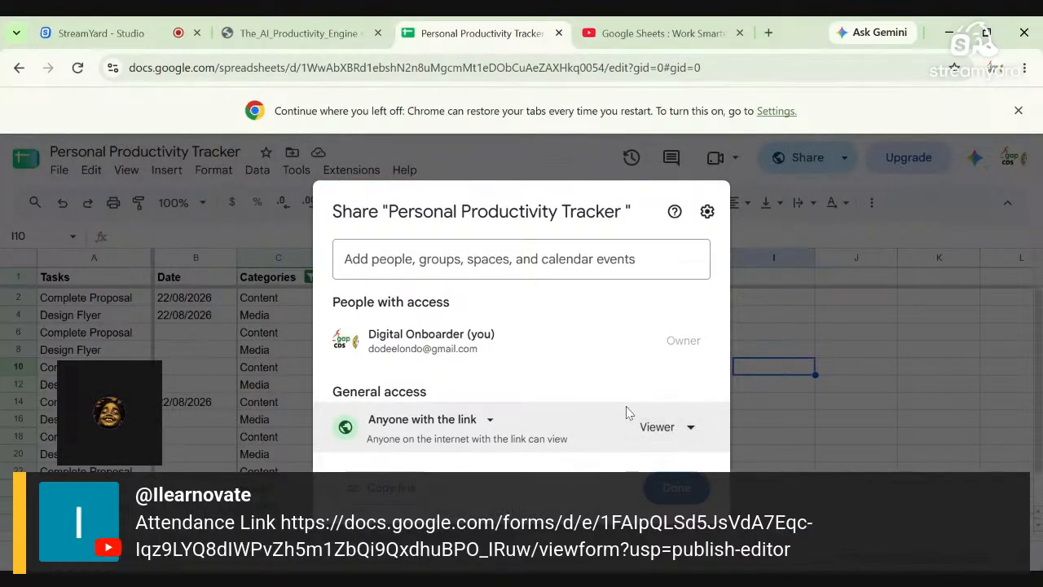
{"action": "left_click", "coordinate": [689, 431]}
{"action": "left_click", "coordinate": [641, 349]}
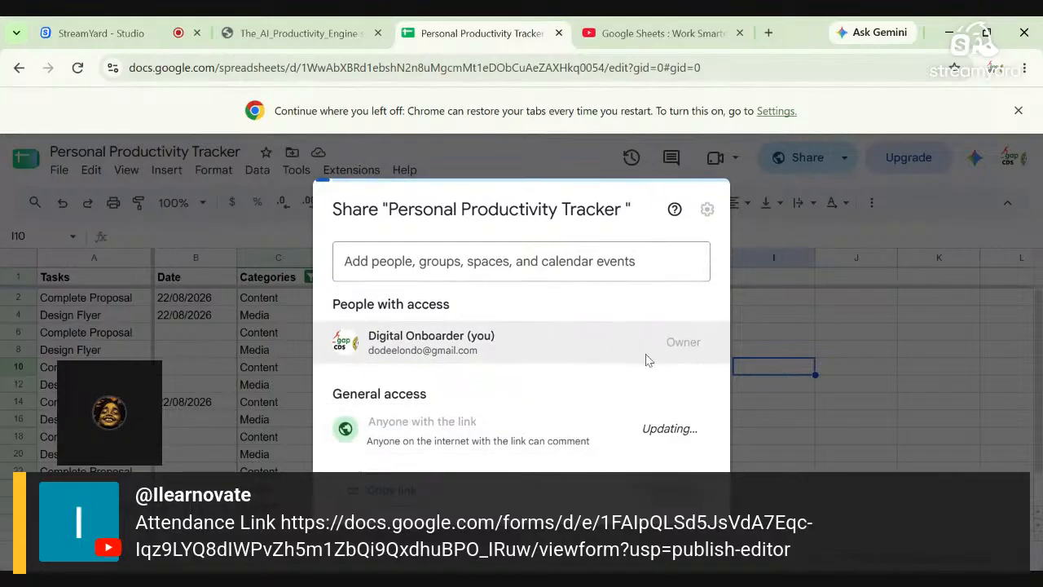
- Change the link role to Editor, copy the share link and finish the sharing settings
{"action": "left_click", "coordinate": [686, 435]}
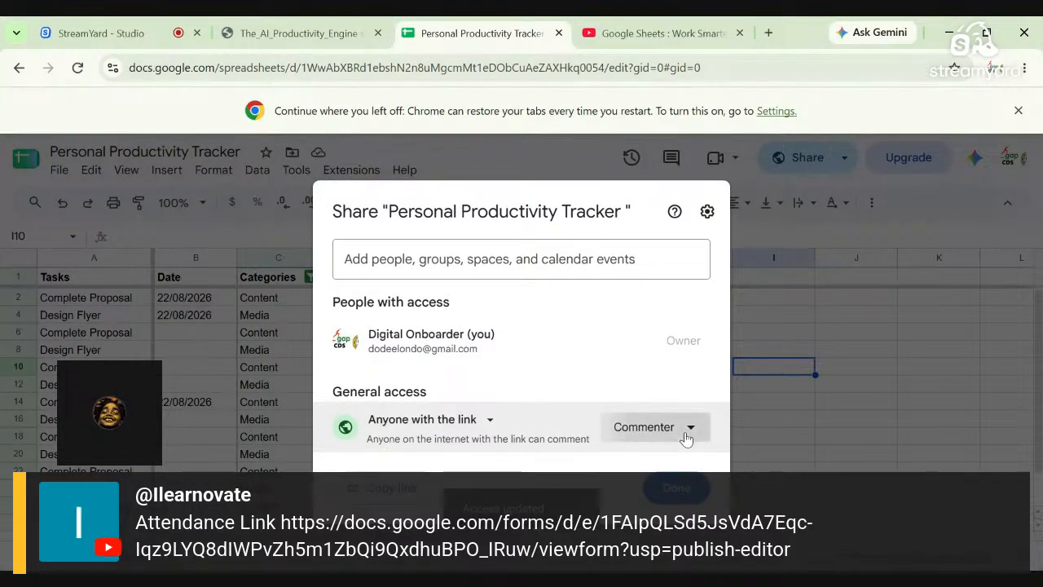
{"action": "left_click", "coordinate": [639, 396]}
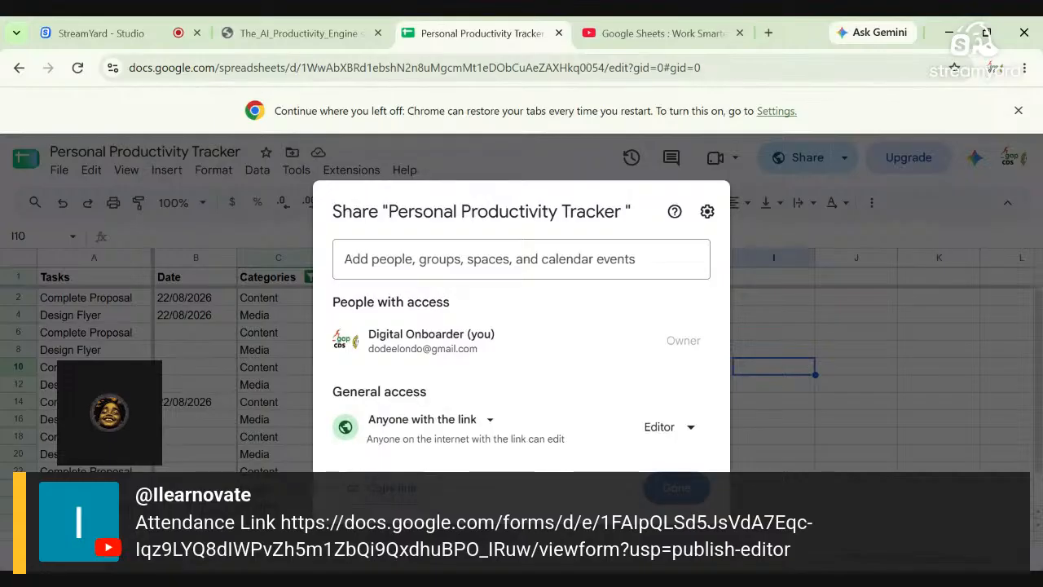
{"action": "left_click", "coordinate": [392, 491]}
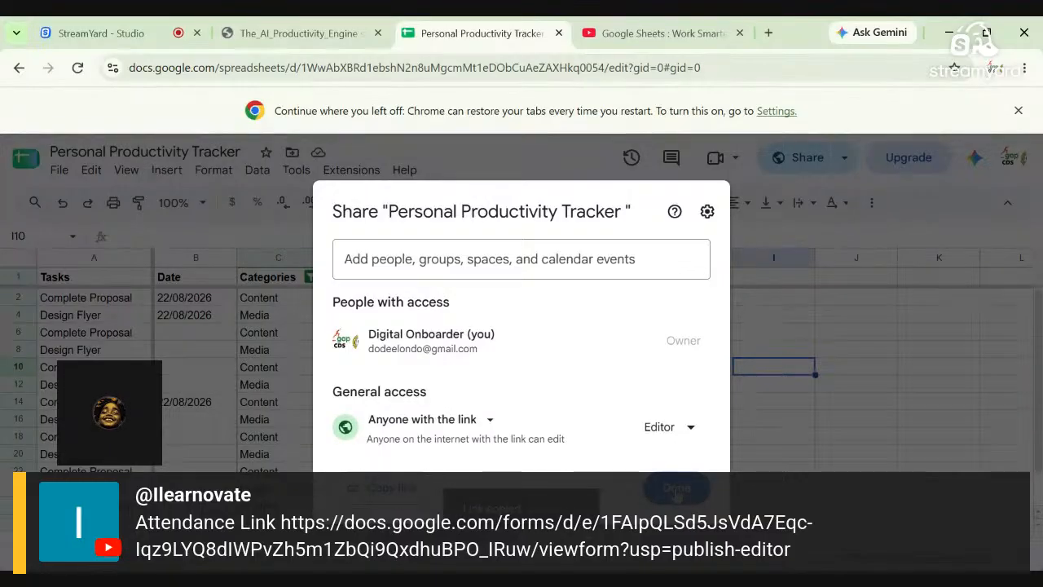
{"action": "left_click", "coordinate": [678, 490]}
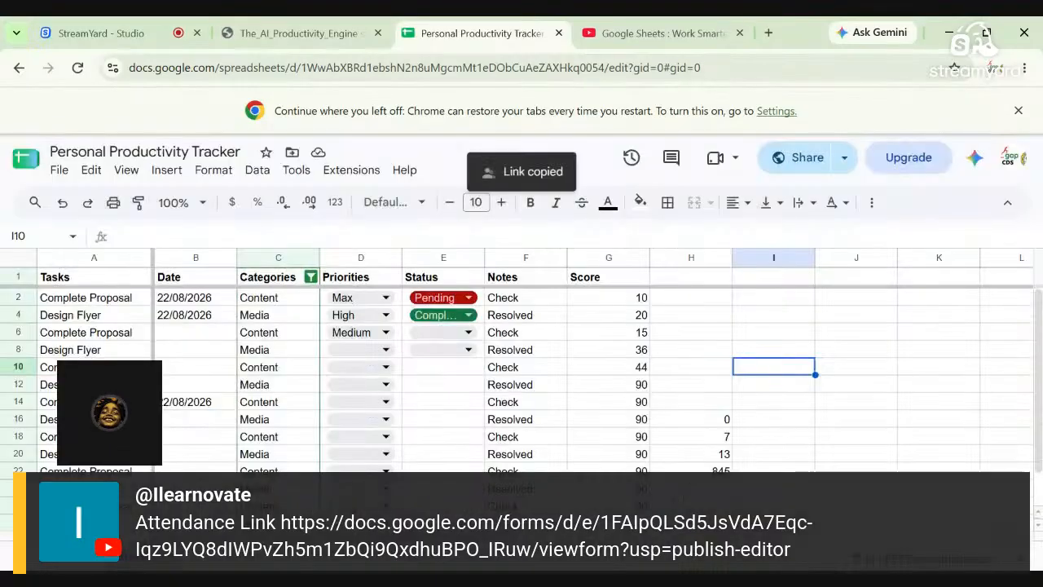
- Share the tracker with the first suggested contact as Editor, sending the message "Pls go through this document and review"
{"action": "left_click", "coordinate": [805, 158]}
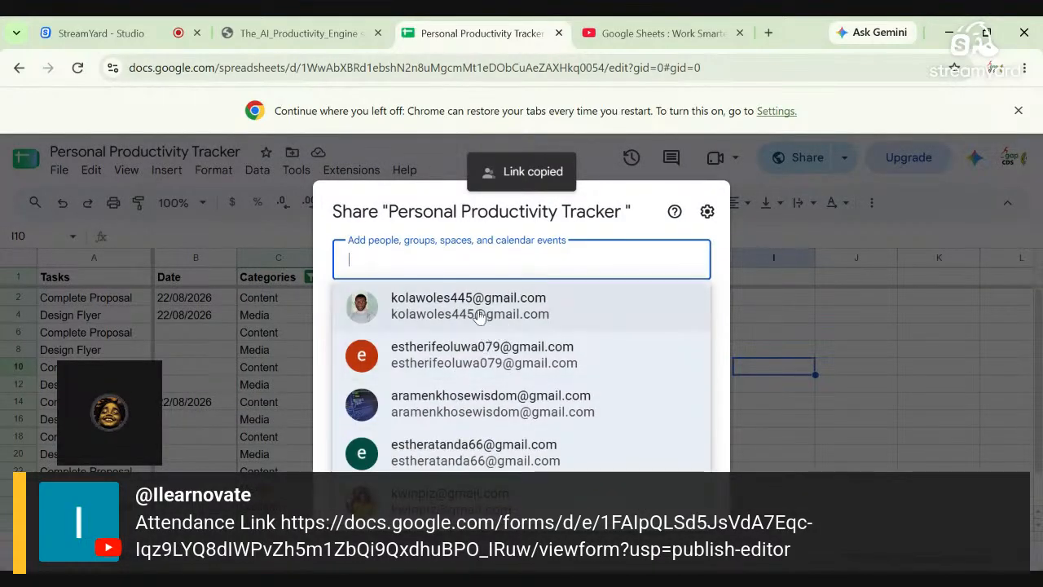
{"action": "left_click", "coordinate": [361, 306]}
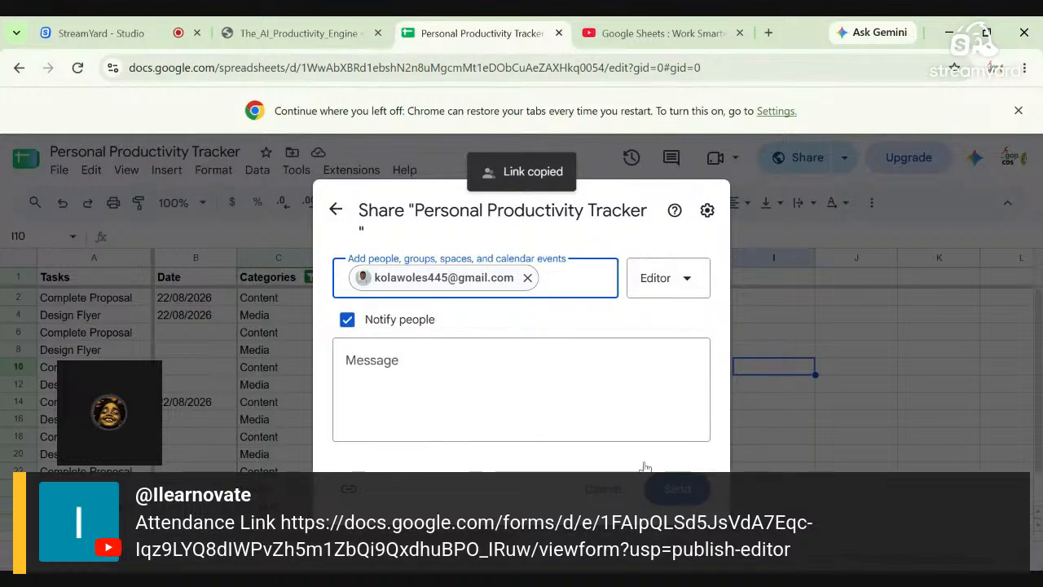
{"action": "left_click", "coordinate": [348, 357]}
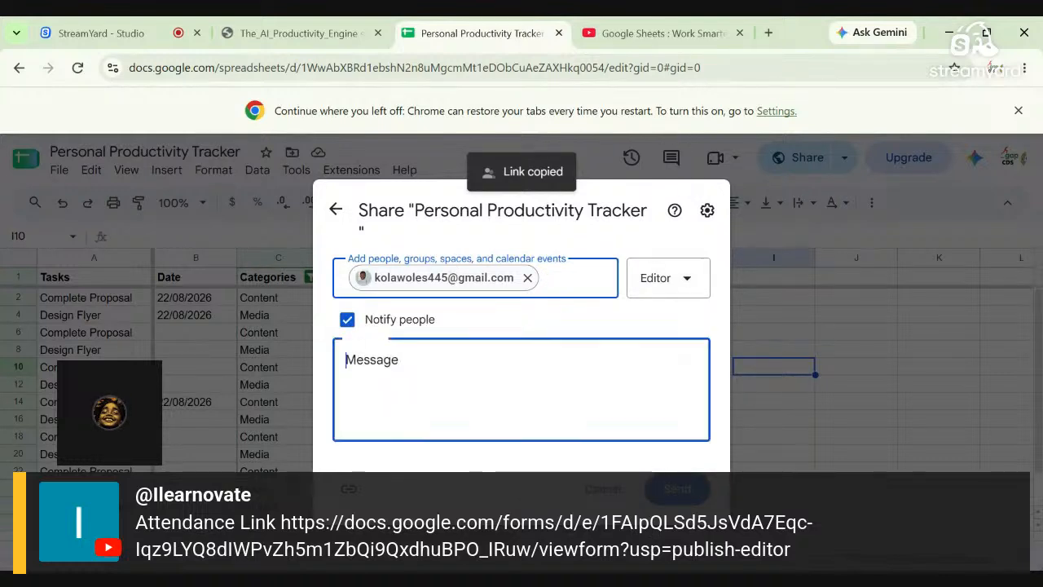
{"action": "type", "text": "Pls"}
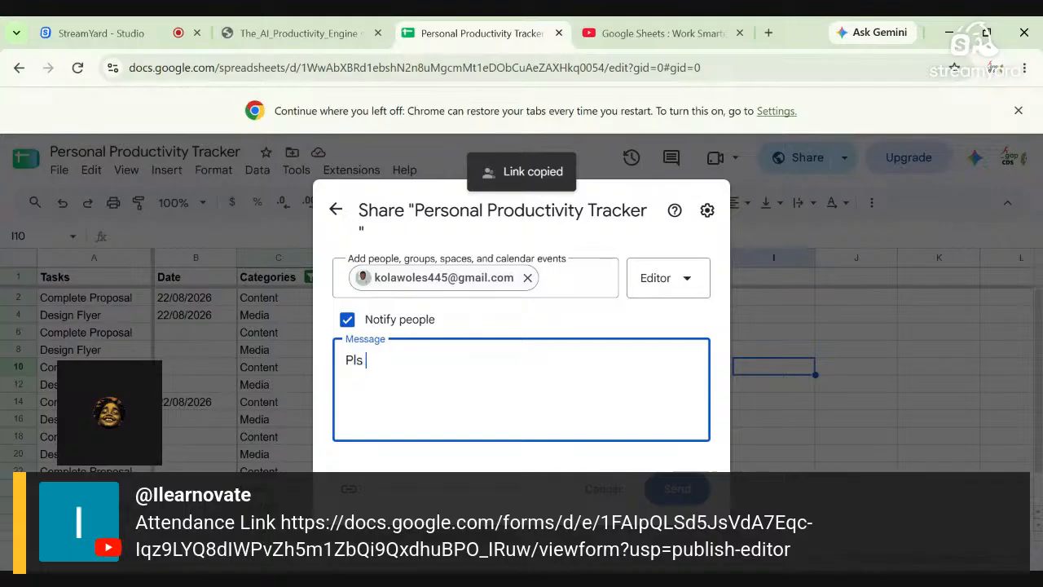
{"action": "type", "text": " go"}
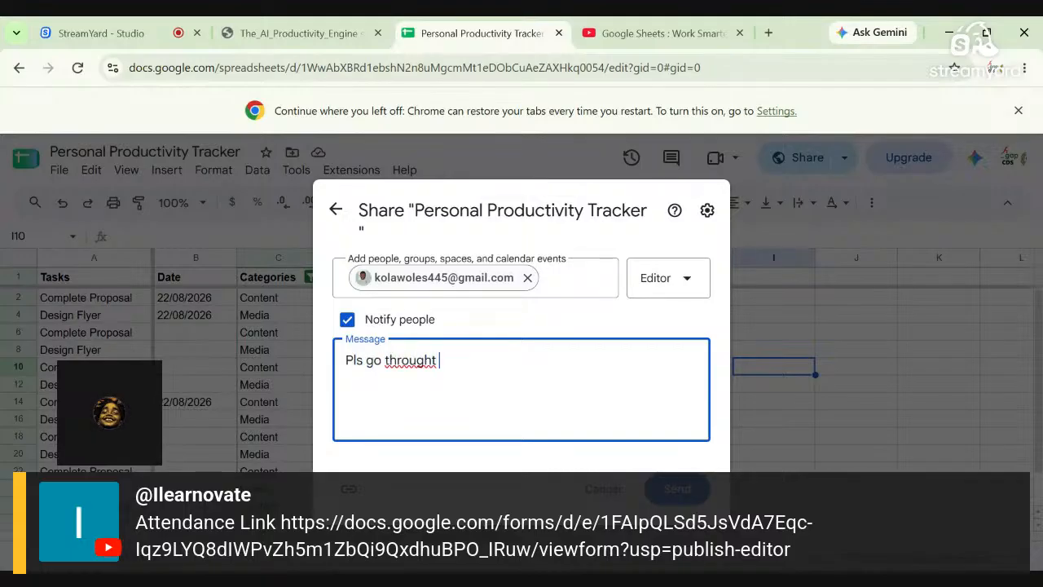
{"action": "type", "text": " through this document a"}
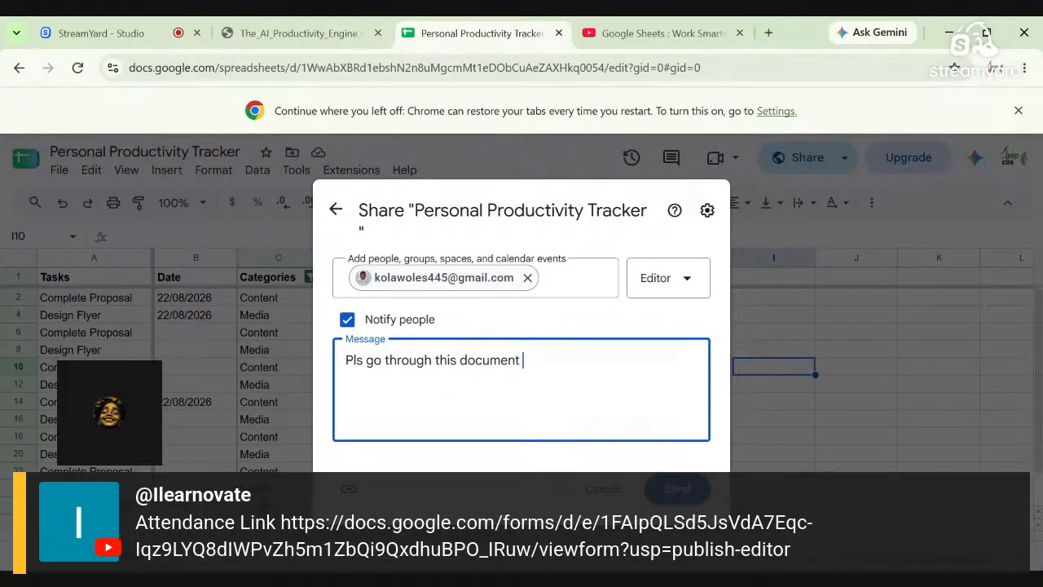
{"action": "type", "text": "nd review"}
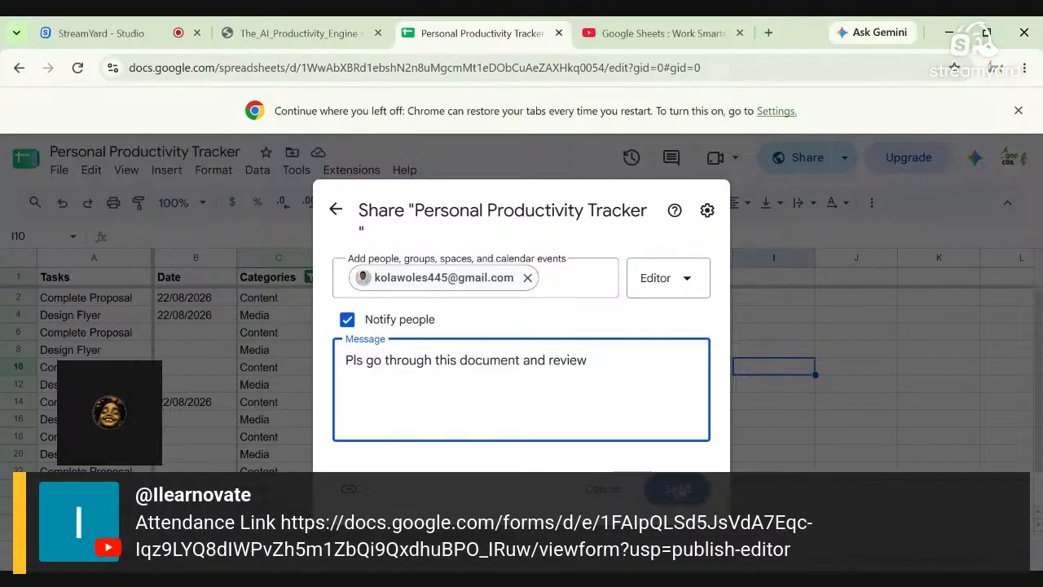
{"action": "left_click", "coordinate": [689, 495]}
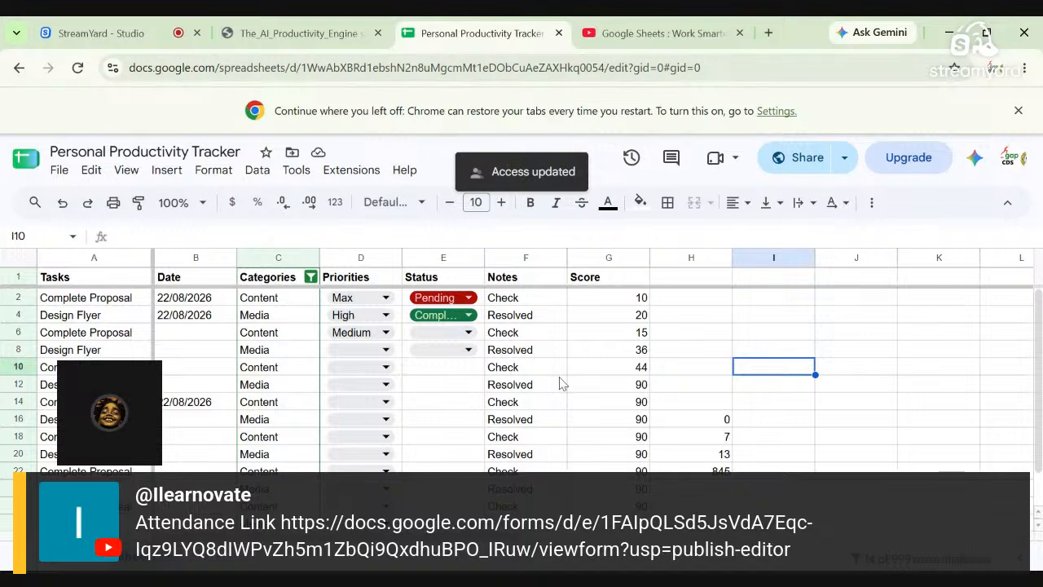
- View the Productivity Dashboard Challenge page in the AI Productivity Engine PDF and switch to StreamYard Studio
{"action": "left_click", "coordinate": [845, 163]}
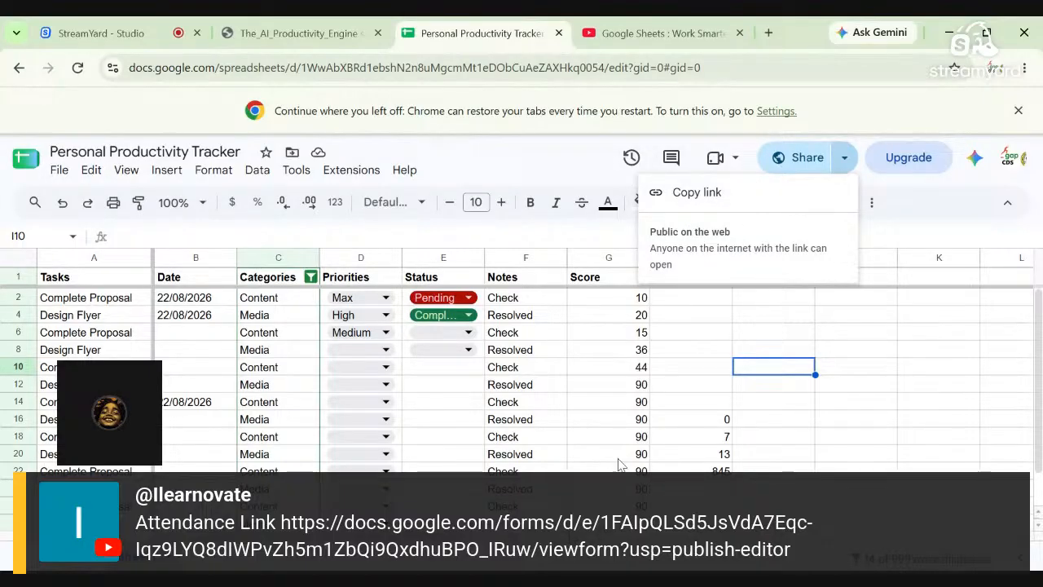
{"action": "left_click", "coordinate": [658, 30]}
{"action": "left_click", "coordinate": [279, 36]}
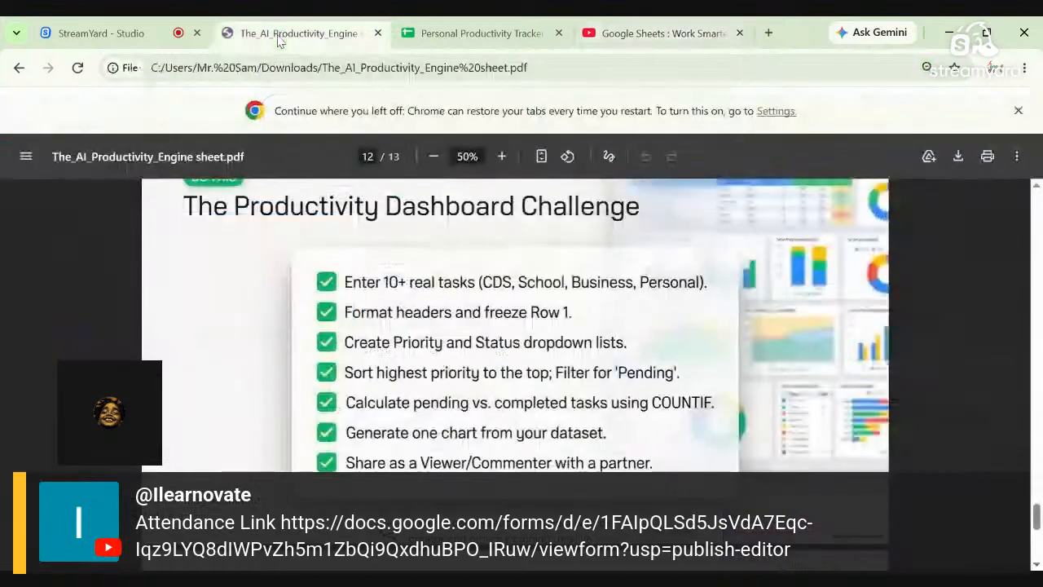
{"action": "left_click", "coordinate": [125, 39]}
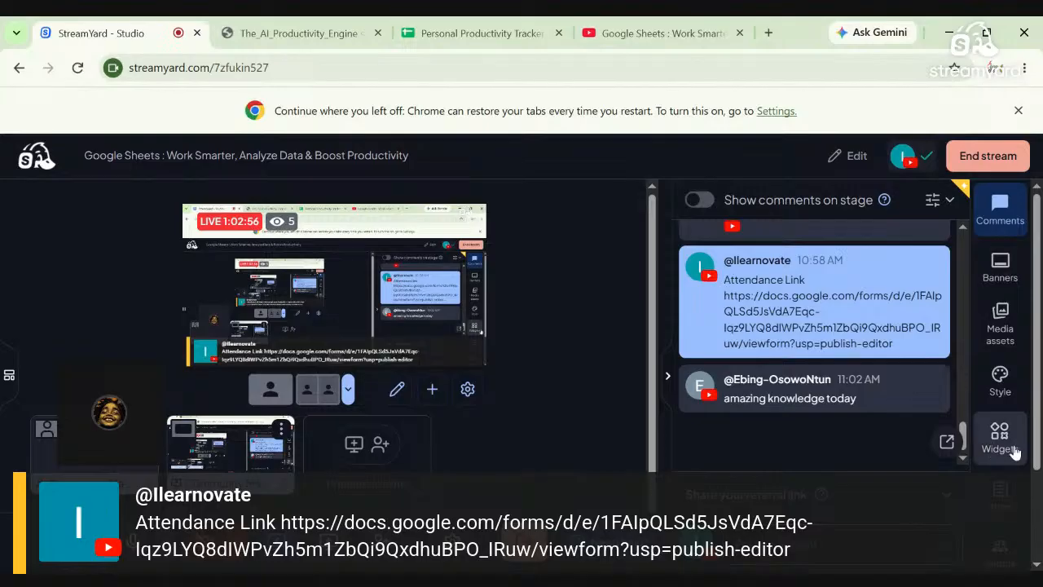
- Read the newest viewer comments on the live stream, including the question about Google Sheets versus MS Excel
{"action": "left_click_drag", "start_coordinate": [964, 435], "coordinate": [1010, 450]}
{"action": "left_click", "coordinate": [887, 427]}
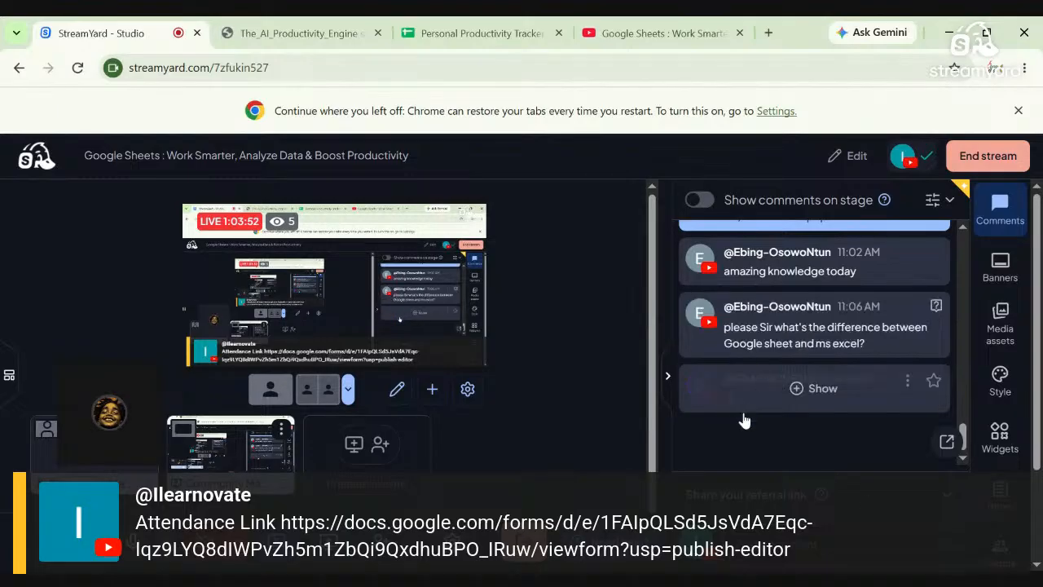
{"action": "mouse_move", "coordinate": [753, 381]}
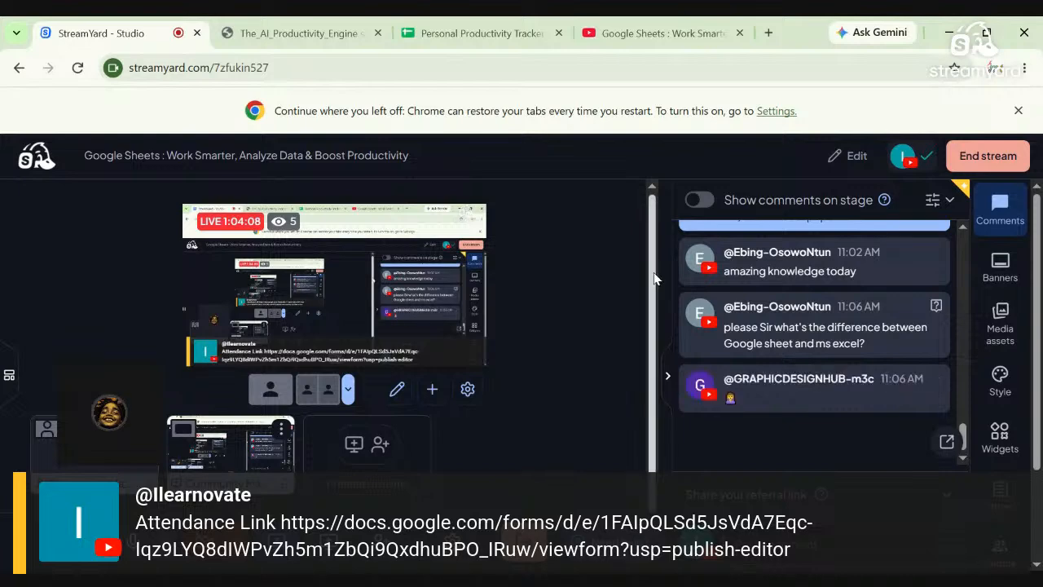
- Reorder the browser tabs so the Personal Productivity Tracker comes first, directly before StreamYard Studio, and return to the studio
{"action": "left_click_drag", "start_coordinate": [460, 30], "coordinate": [465, 122]}
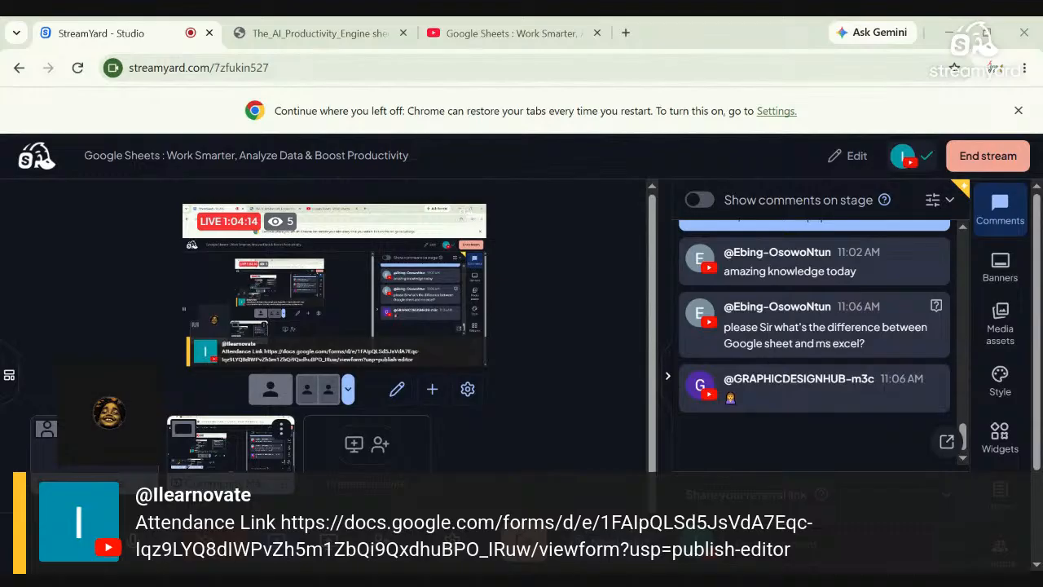
{"action": "left_click_drag", "start_coordinate": [464, 122], "coordinate": [361, 44]}
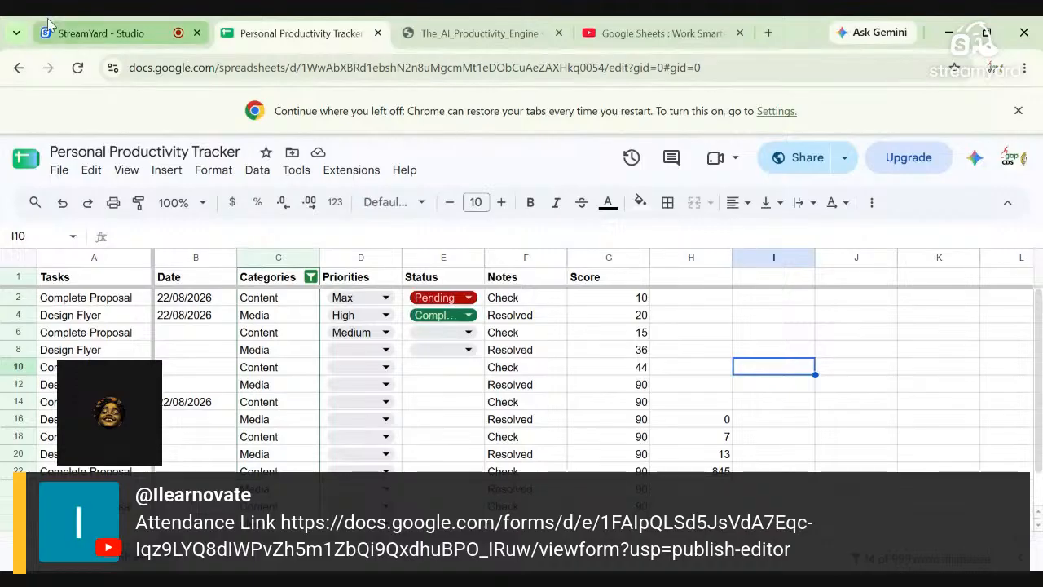
{"action": "left_click", "coordinate": [97, 32]}
{"action": "left_click_drag", "start_coordinate": [148, 33], "coordinate": [210, 114]}
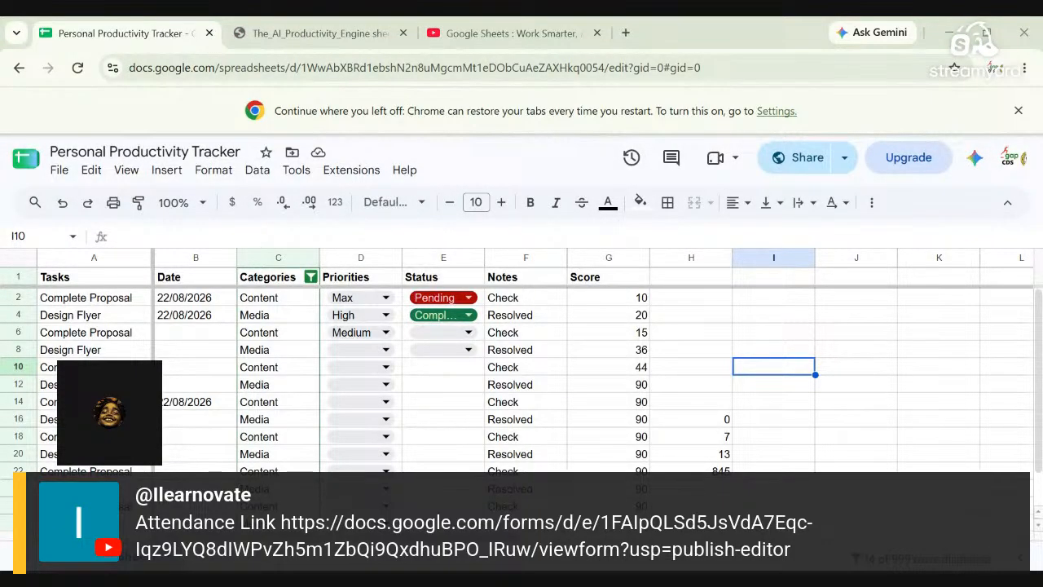
{"action": "left_click_drag", "start_coordinate": [210, 114], "coordinate": [284, 45]}
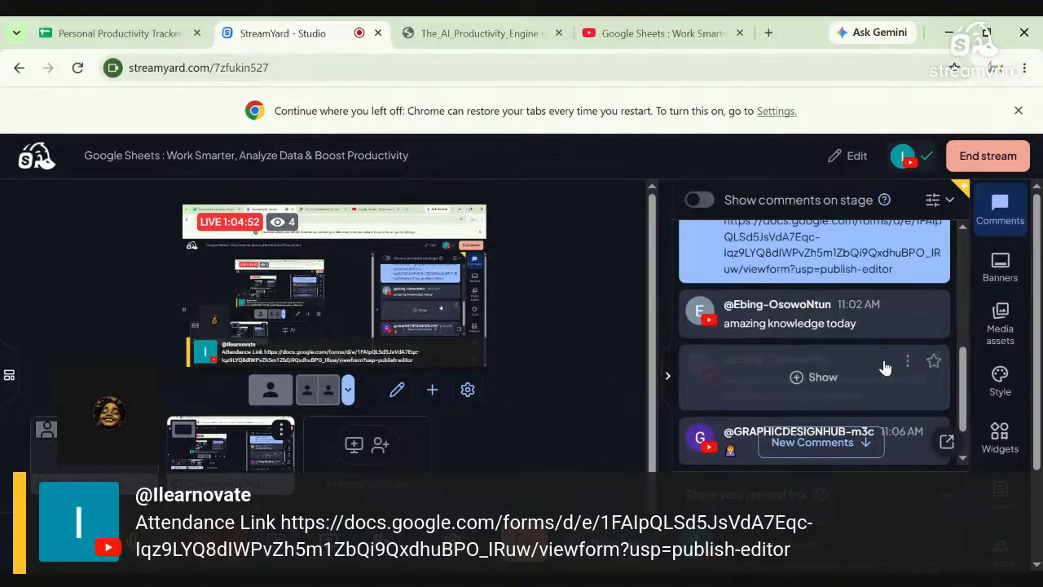
- Remove the attendance link comment from the stage and show the comment with the tracker's sharing link instead
{"action": "scroll", "coordinate": [962, 379], "scroll_direction": "up", "scroll_amount": 3}
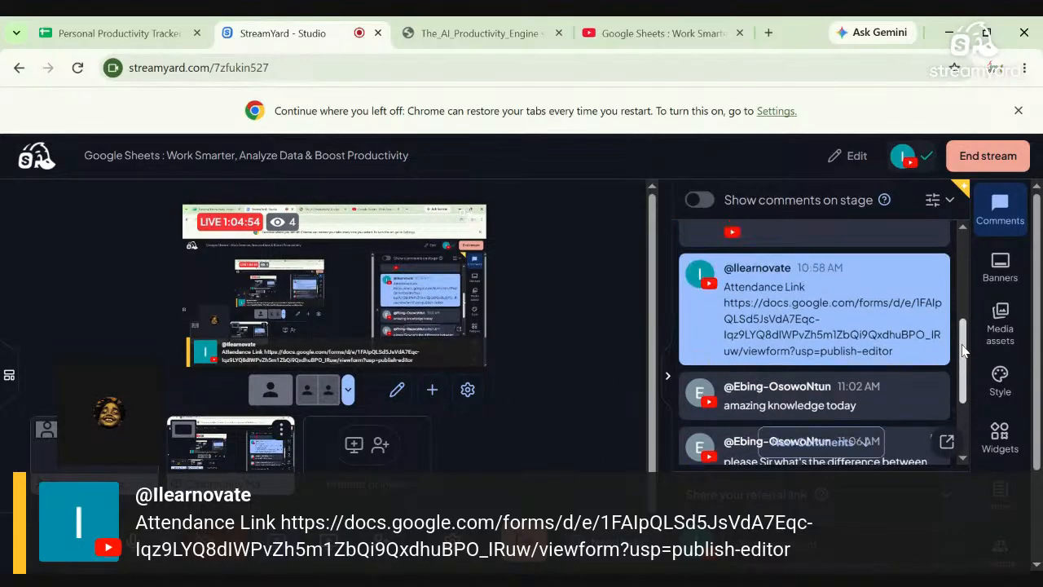
{"action": "left_click", "coordinate": [803, 306]}
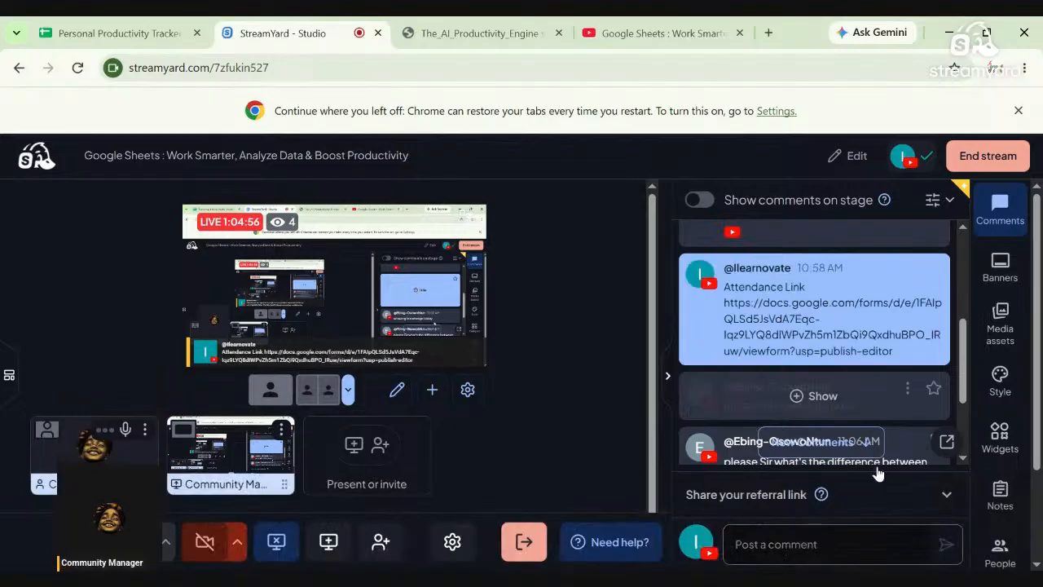
{"action": "scroll", "coordinate": [814, 391], "scroll_direction": "down", "scroll_amount": 5}
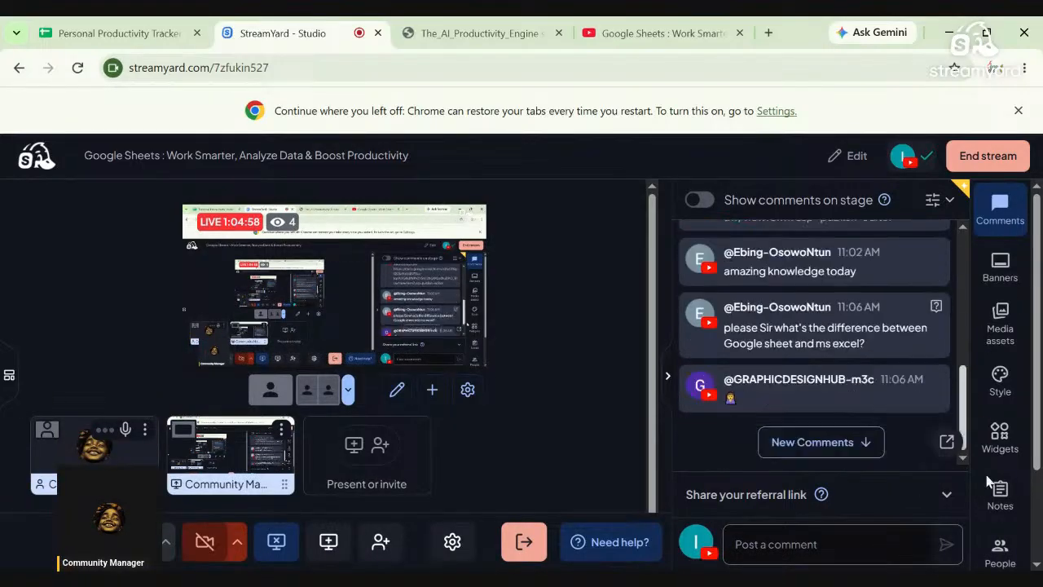
{"action": "left_click", "coordinate": [799, 373]}
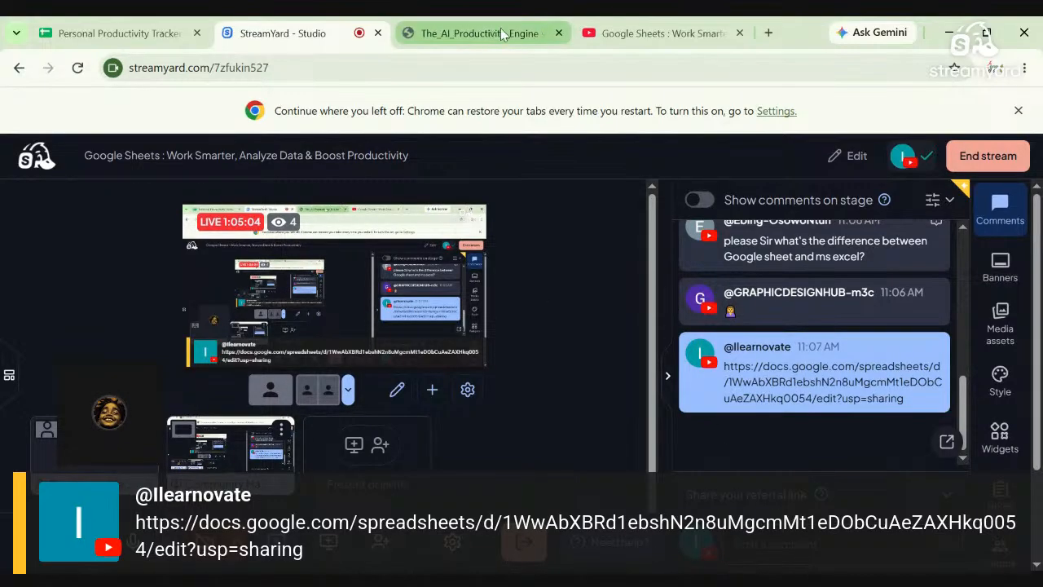
- Switch to the Personal Productivity Tracker and watch for collaborators' entries, selecting the empty cells I4 and I8
{"action": "left_click", "coordinate": [124, 36]}
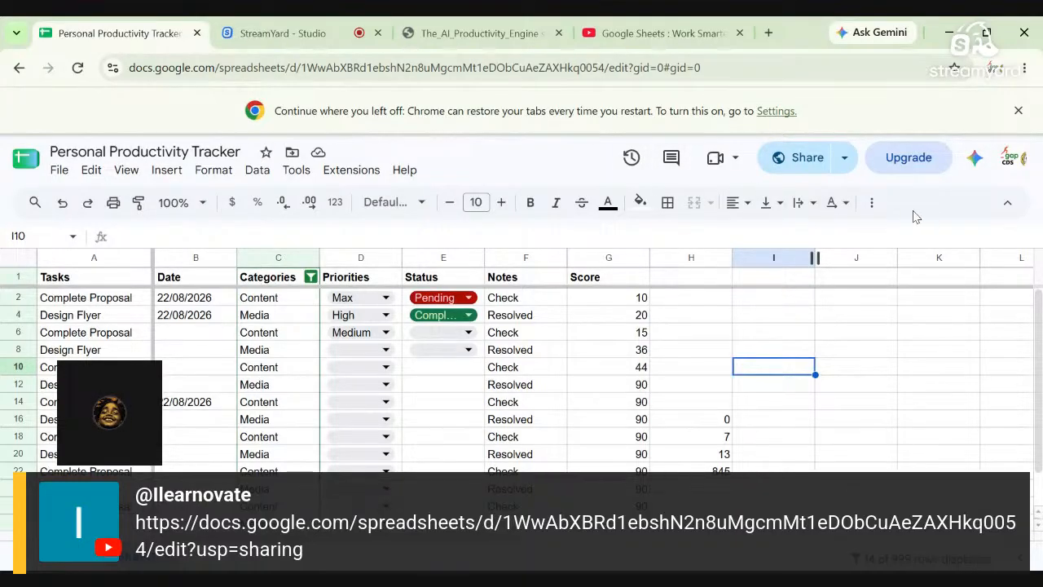
{"action": "key", "text": "Return"}
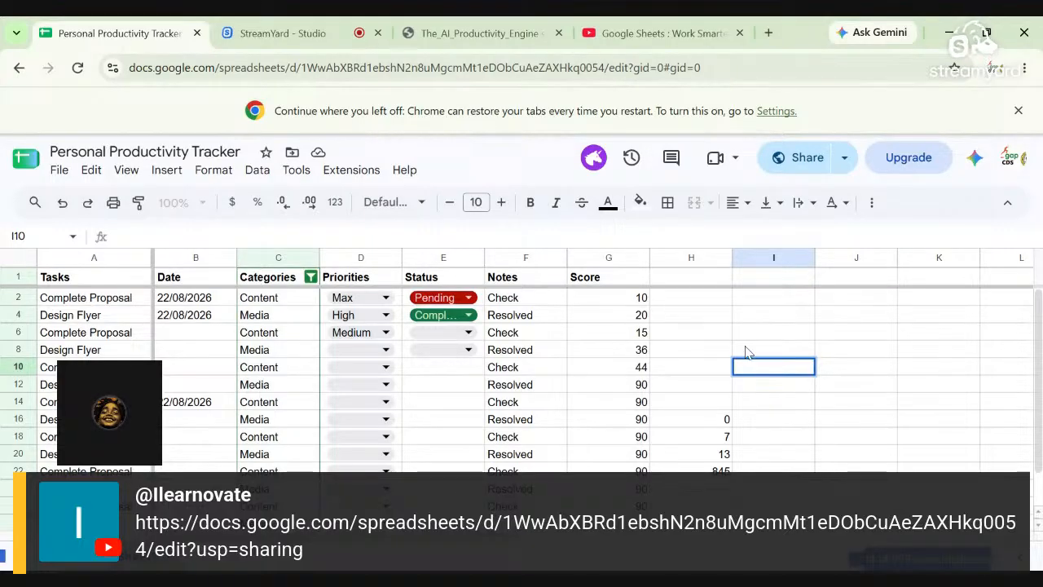
{"action": "left_click", "coordinate": [758, 318]}
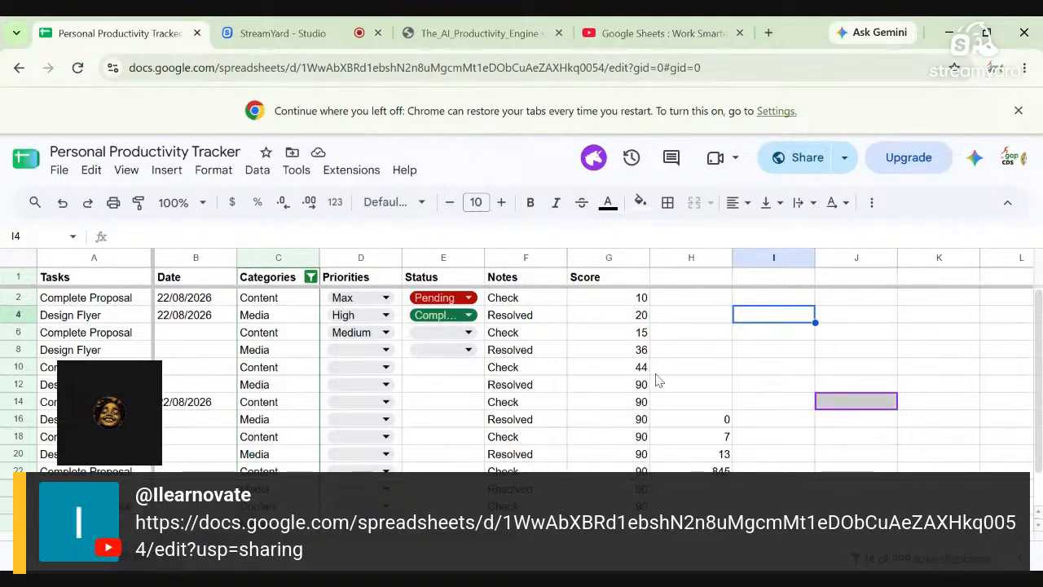
{"action": "left_click", "coordinate": [779, 350]}
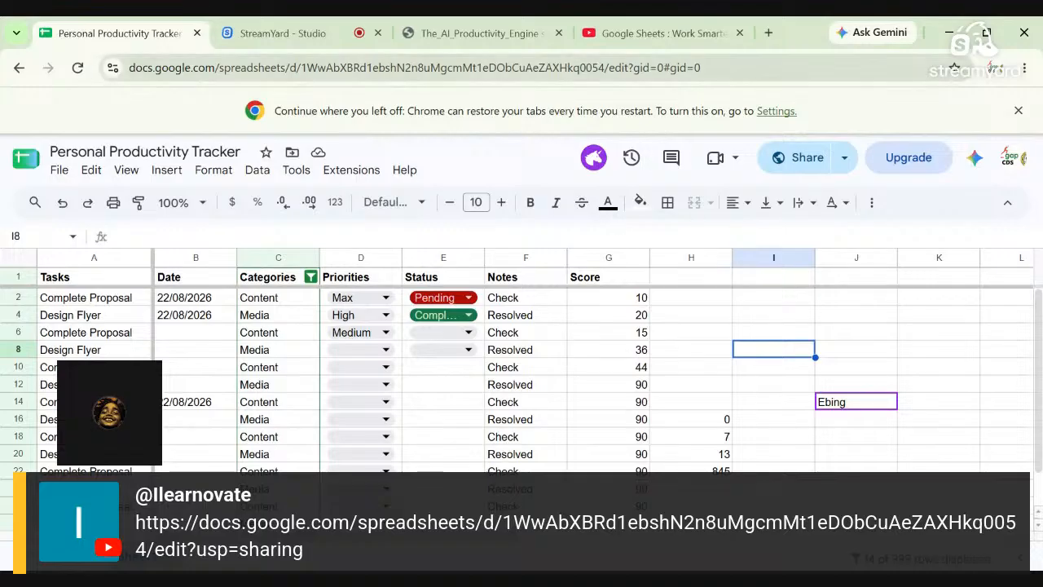
- Switch to StreamYard Studio and read the viewer comments posted after the tracker's sharing link
{"action": "left_click", "coordinate": [283, 34]}
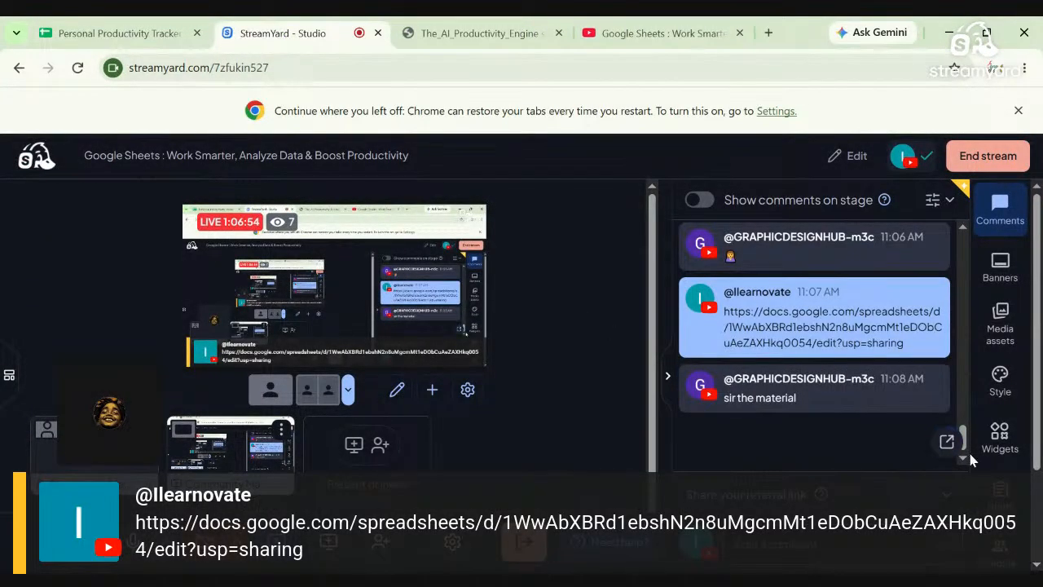
{"action": "scroll", "coordinate": [965, 440], "scroll_direction": "up", "scroll_amount": 1}
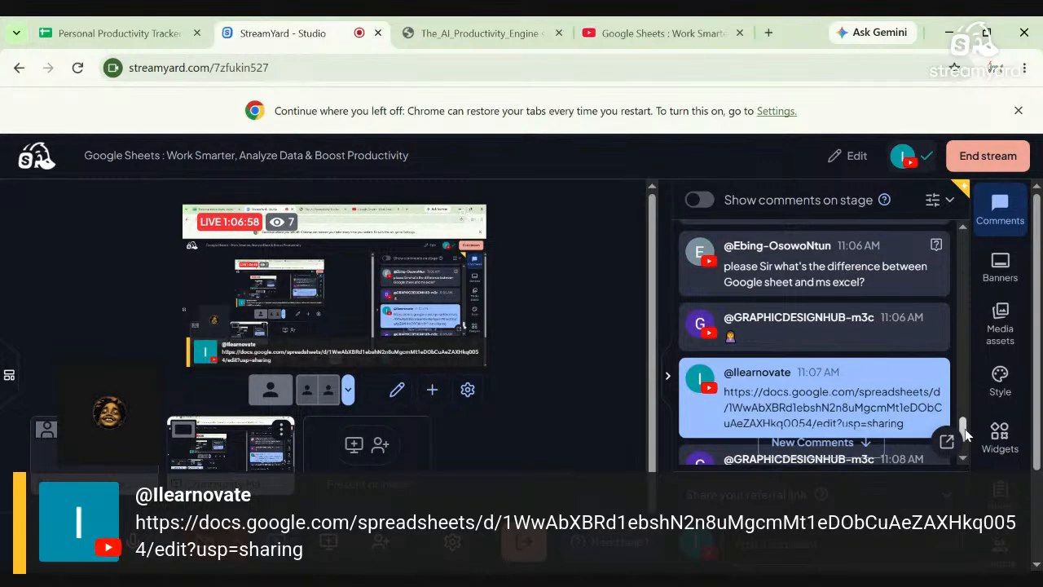
{"action": "scroll", "coordinate": [964, 436], "scroll_direction": "down", "scroll_amount": 2}
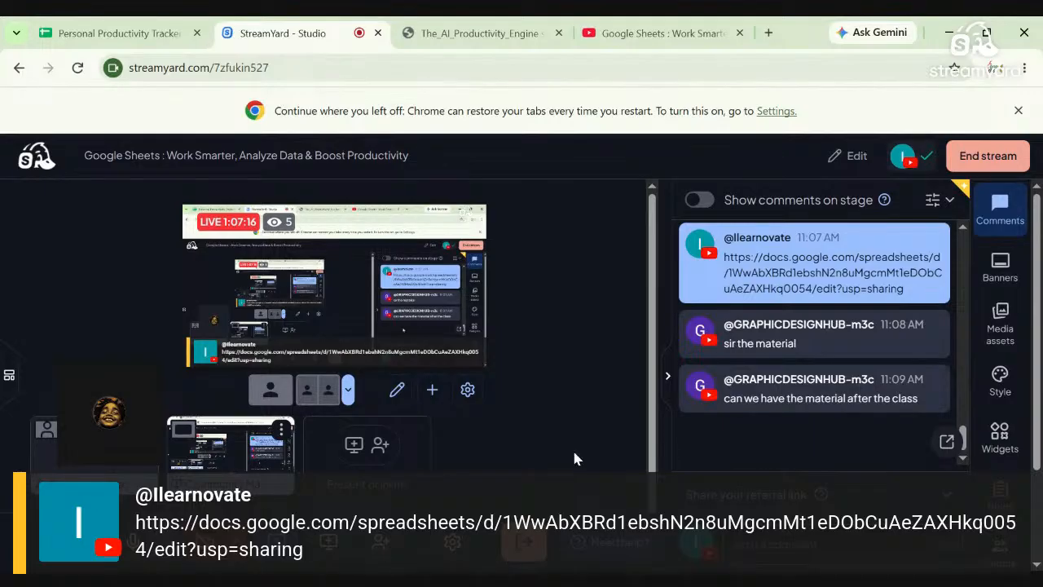
{"action": "key", "text": "alt+Tab"}
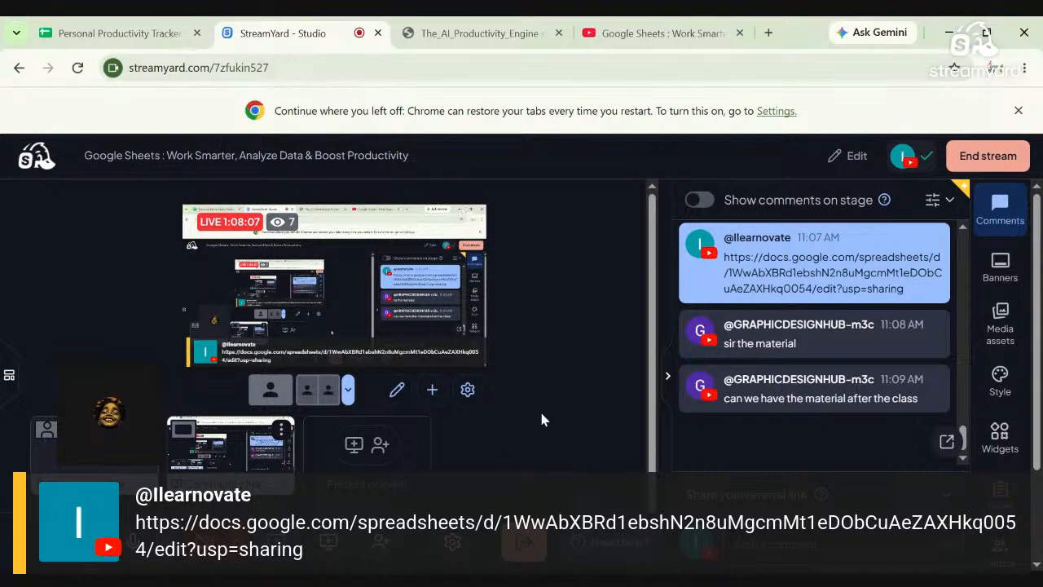
- View the Productivity Dashboard Challenge page in the PDF, return to the tracker and activate the empty cell H4
{"action": "left_click", "coordinate": [459, 37]}
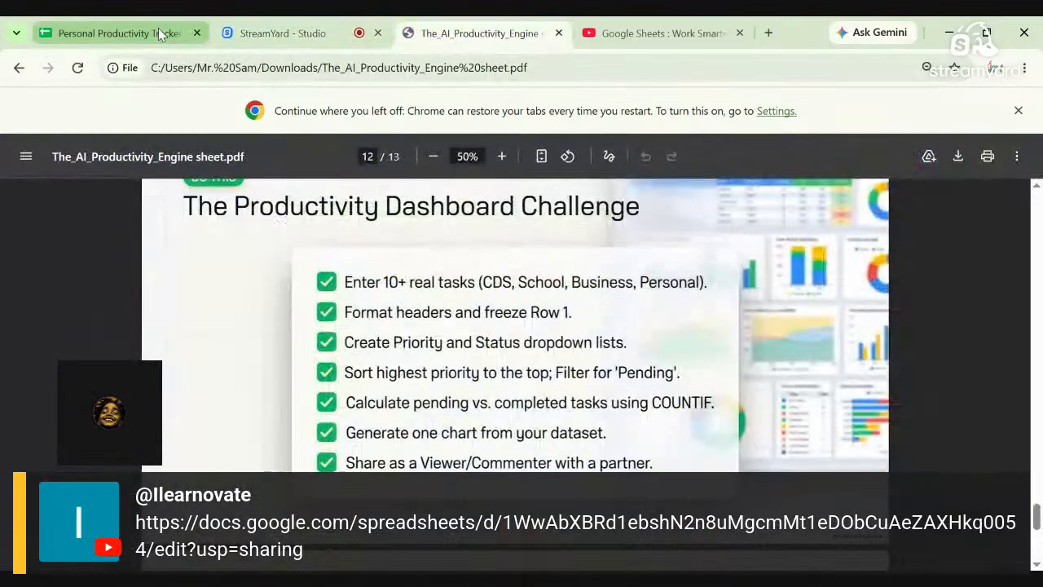
{"action": "left_click", "coordinate": [151, 31]}
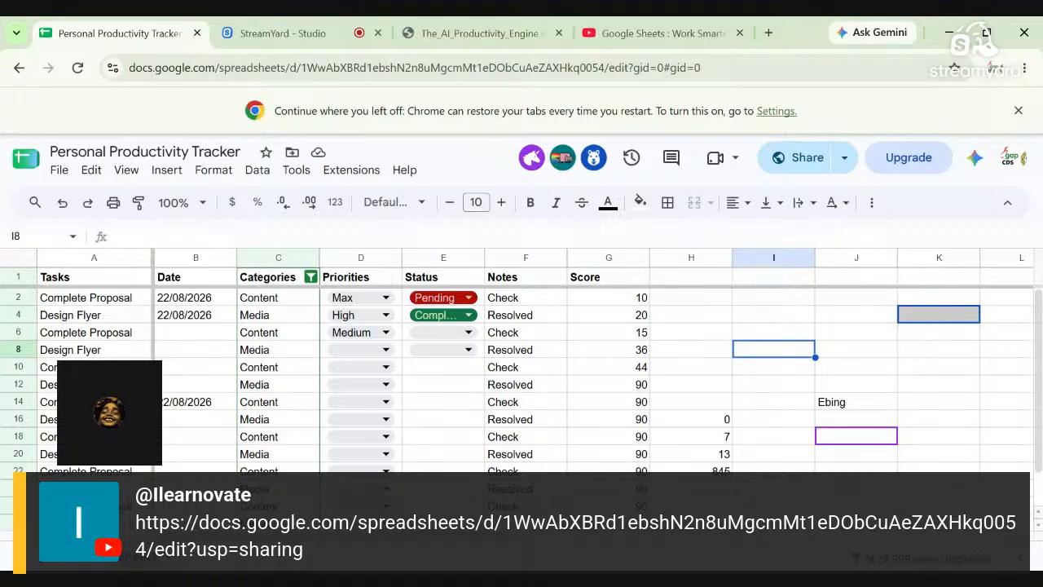
{"action": "left_click", "coordinate": [687, 322]}
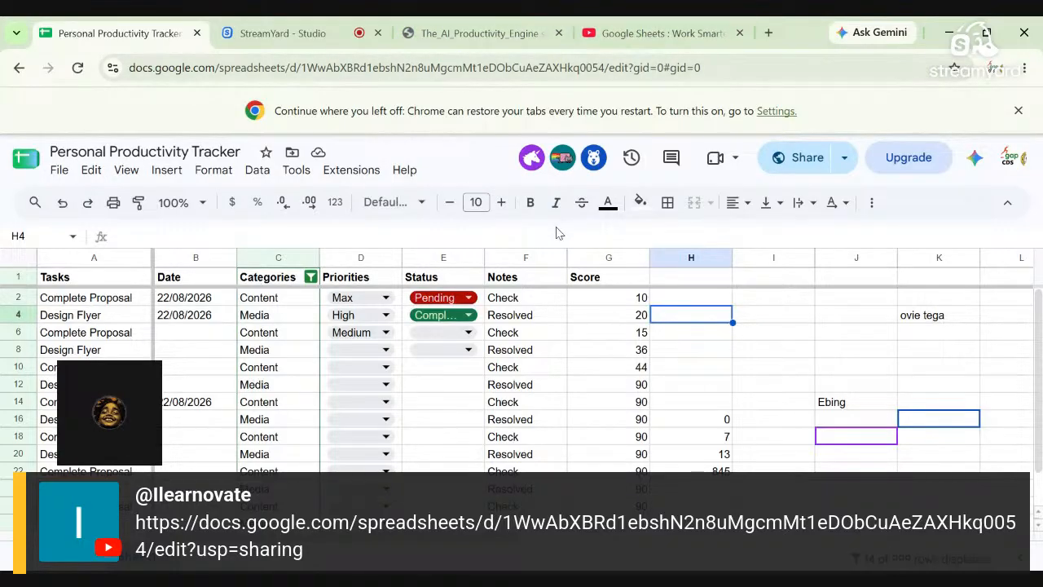
{"action": "left_click", "coordinate": [115, 237]}
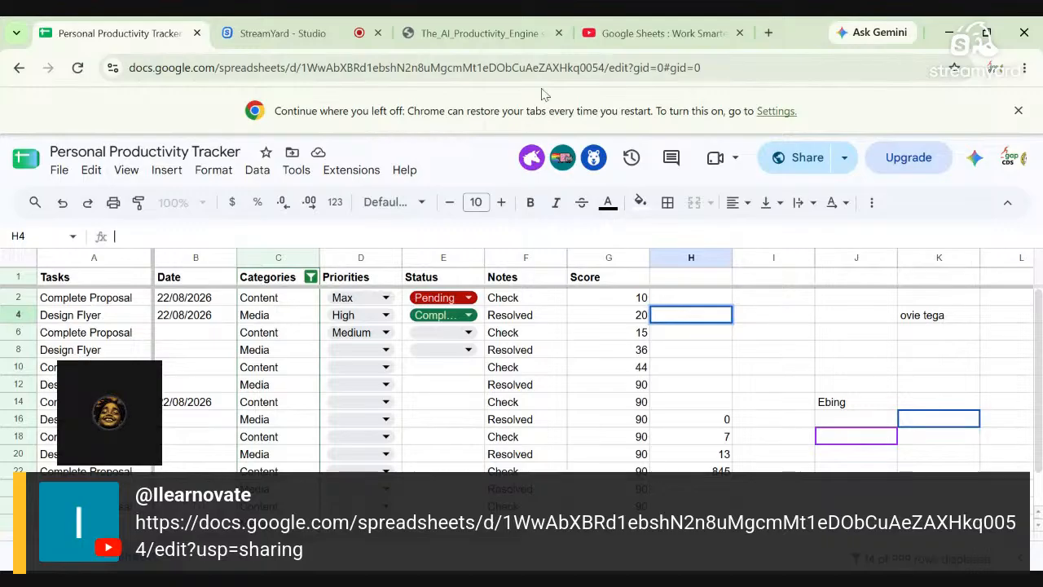
{"action": "left_click", "coordinate": [479, 35]}
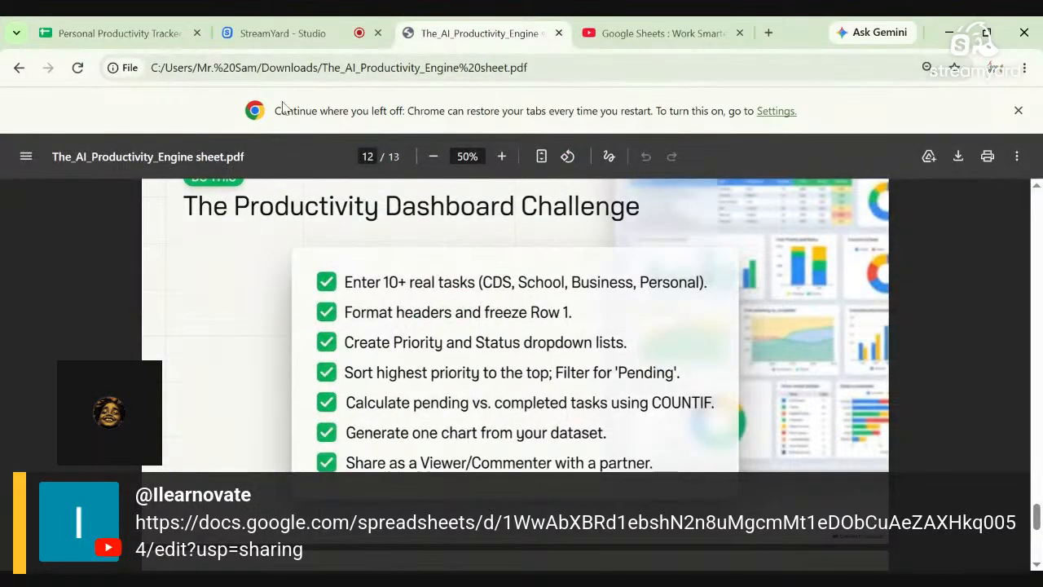
{"action": "left_click", "coordinate": [292, 35]}
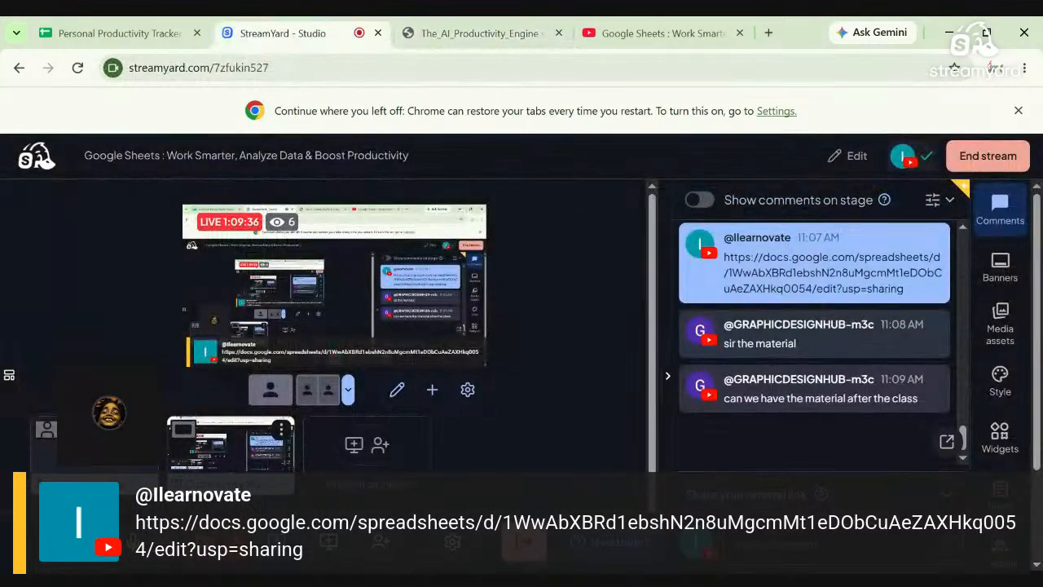
{"action": "left_click", "coordinate": [492, 33]}
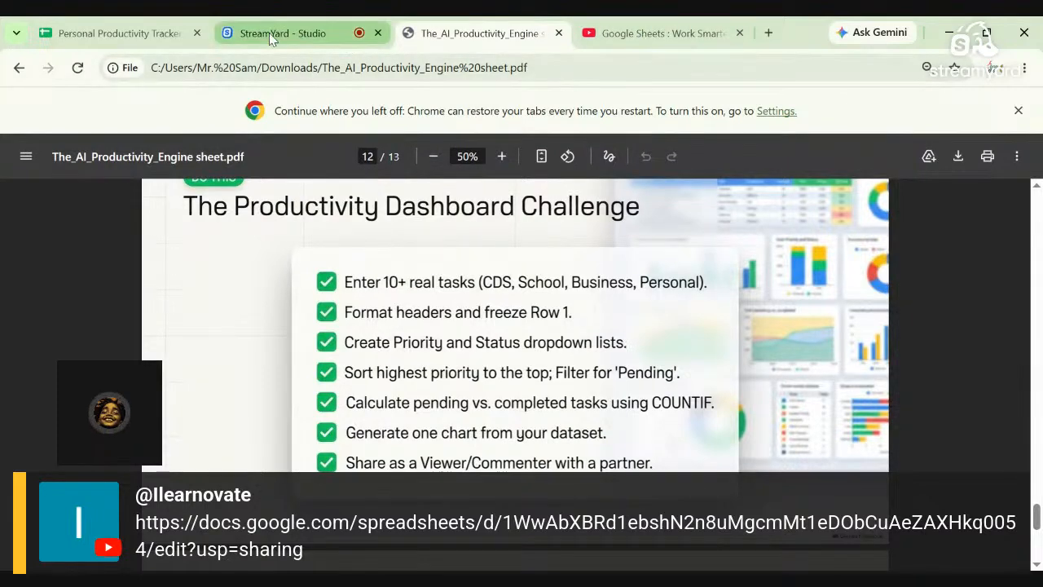
- Return to the tracker and examine its available extensions, including Add-ons, Macros, Apps Script and Data Studio
{"action": "left_click", "coordinate": [103, 31]}
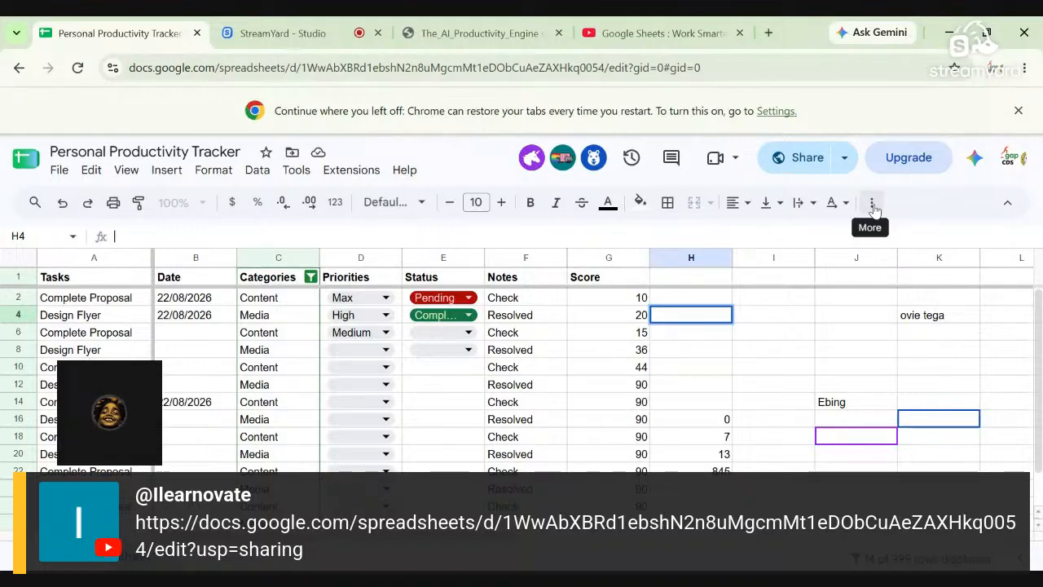
{"action": "left_click", "coordinate": [356, 173]}
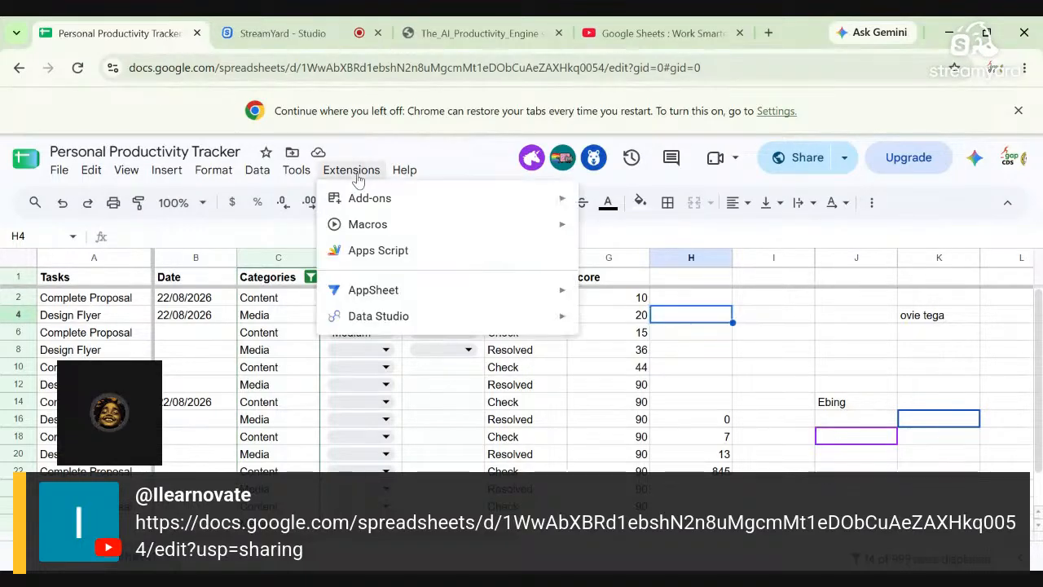
{"action": "mouse_move", "coordinate": [379, 202]}
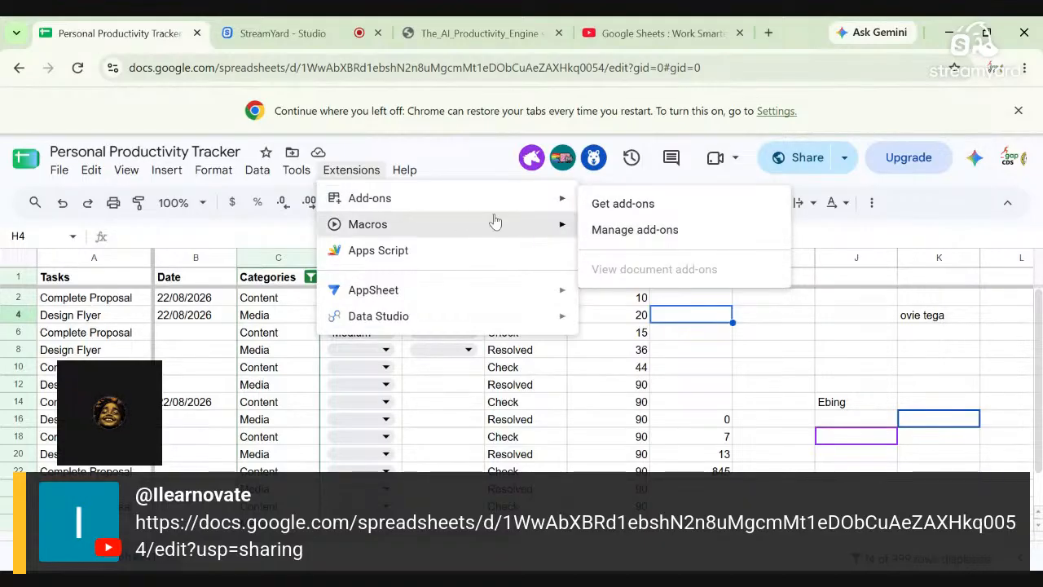
{"action": "mouse_move", "coordinate": [545, 200]}
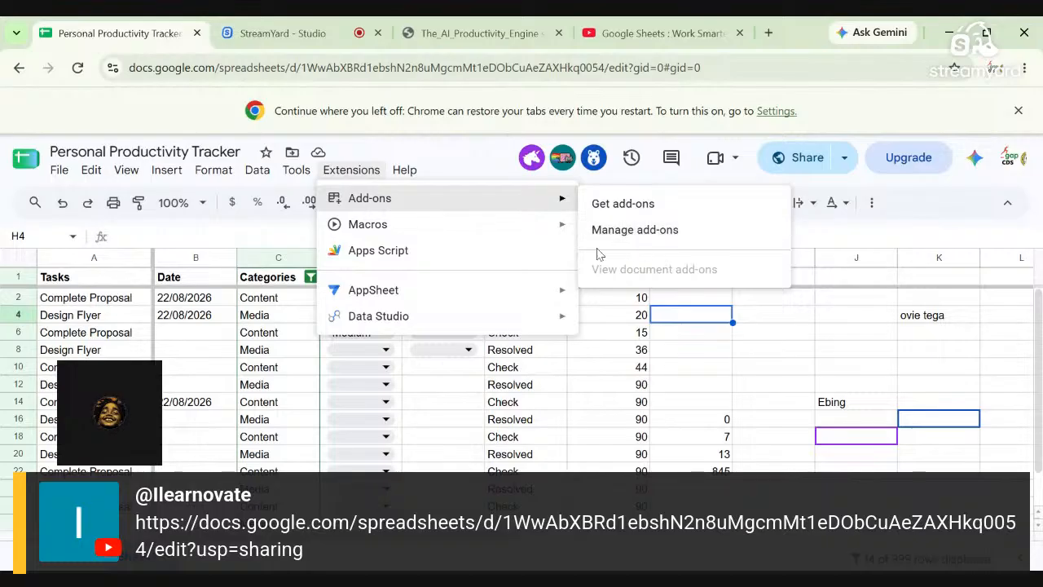
{"action": "mouse_move", "coordinate": [410, 225]}
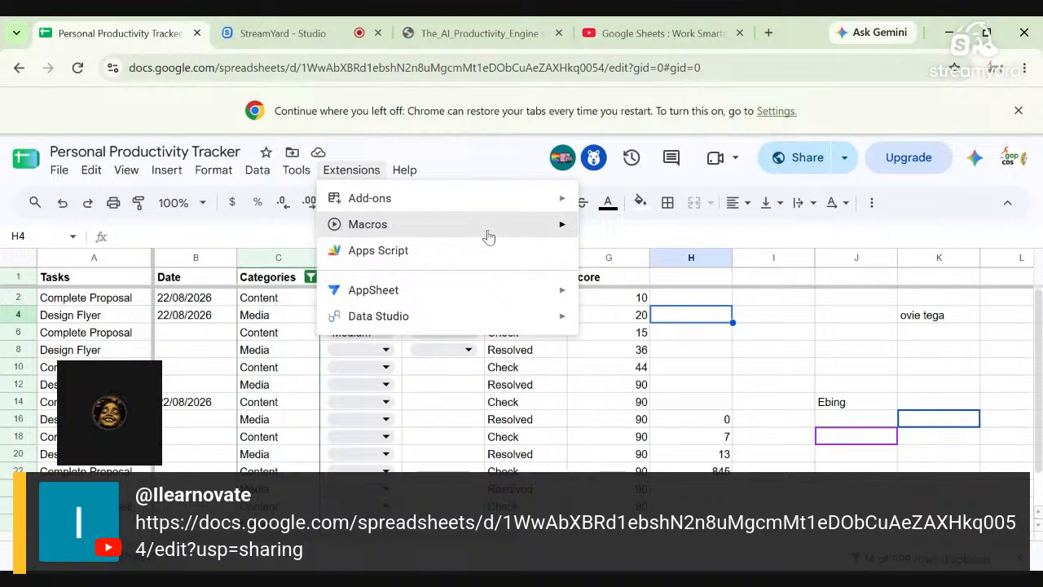
{"action": "mouse_move", "coordinate": [503, 235]}
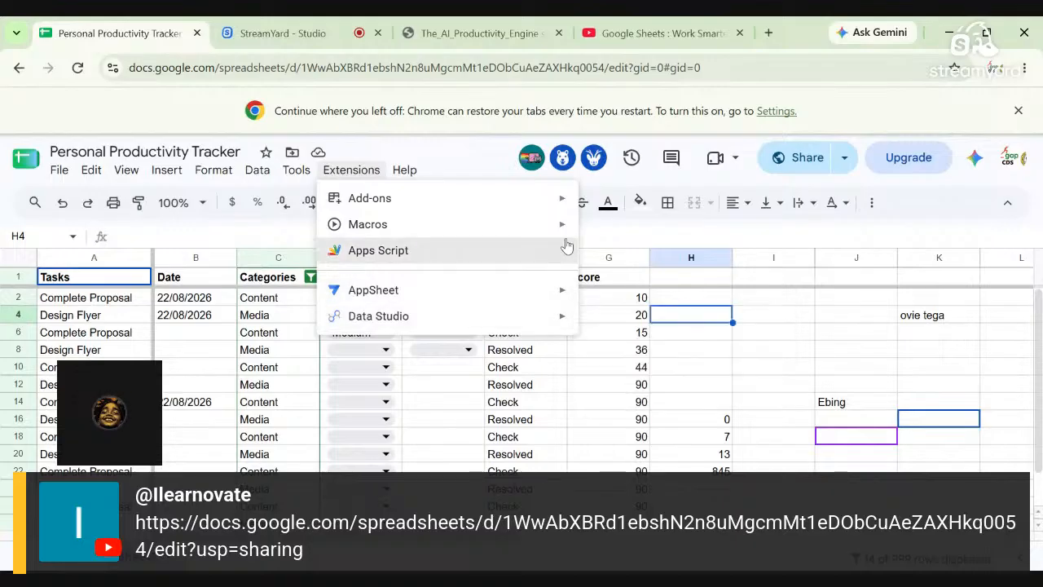
{"action": "mouse_move", "coordinate": [469, 322]}
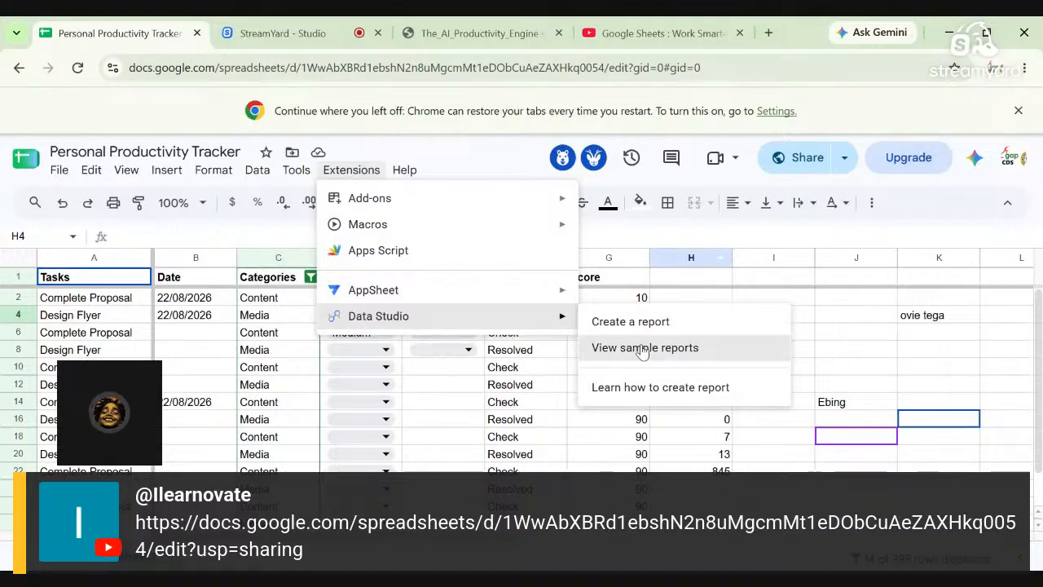
{"action": "left_click", "coordinate": [691, 297]}
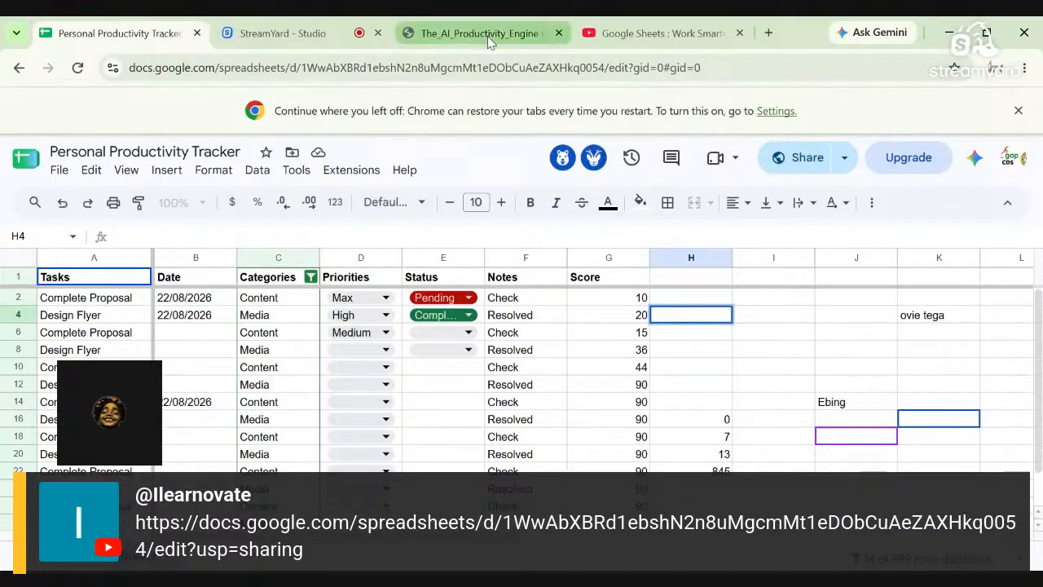
- Check the challenge checklist in the PDF once more and go back to StreamYard Studio for viewer comments
{"action": "left_click", "coordinate": [444, 32]}
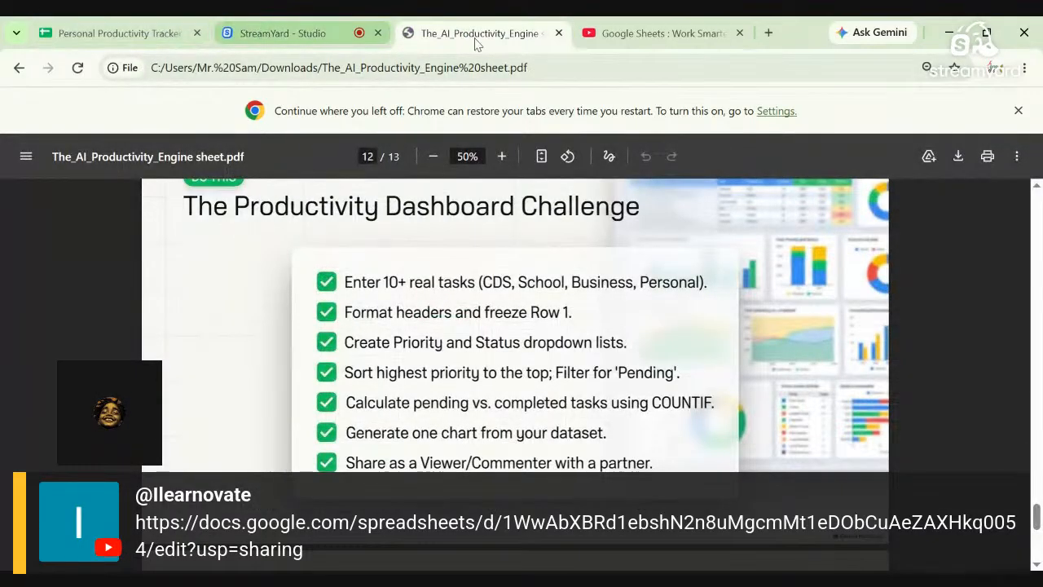
{"action": "left_click", "coordinate": [260, 31]}
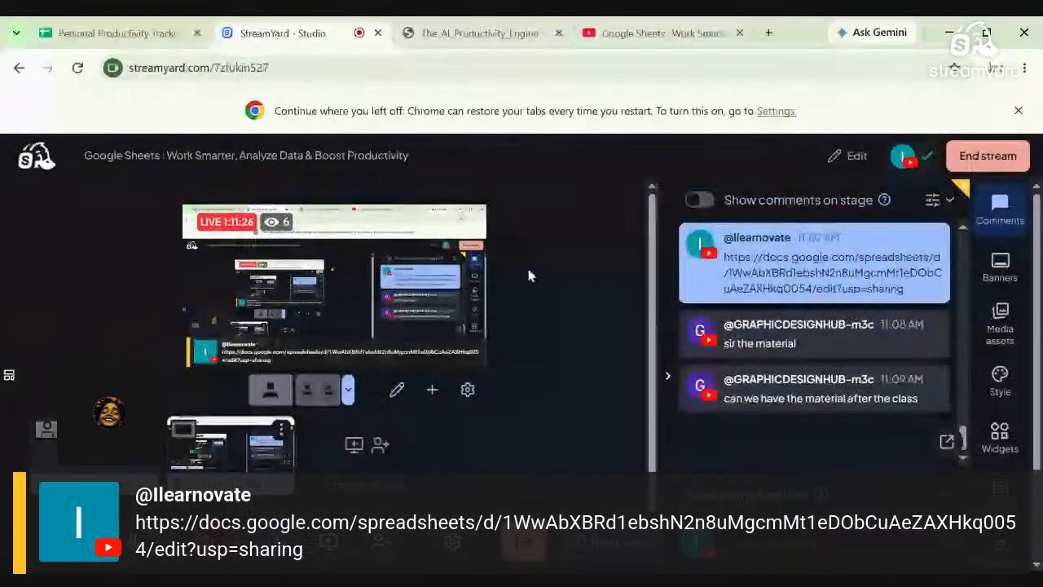
- Read the recent viewer comments in the studio, then check the live chat on the stream's YouTube page
{"action": "mouse_move", "coordinate": [889, 414]}
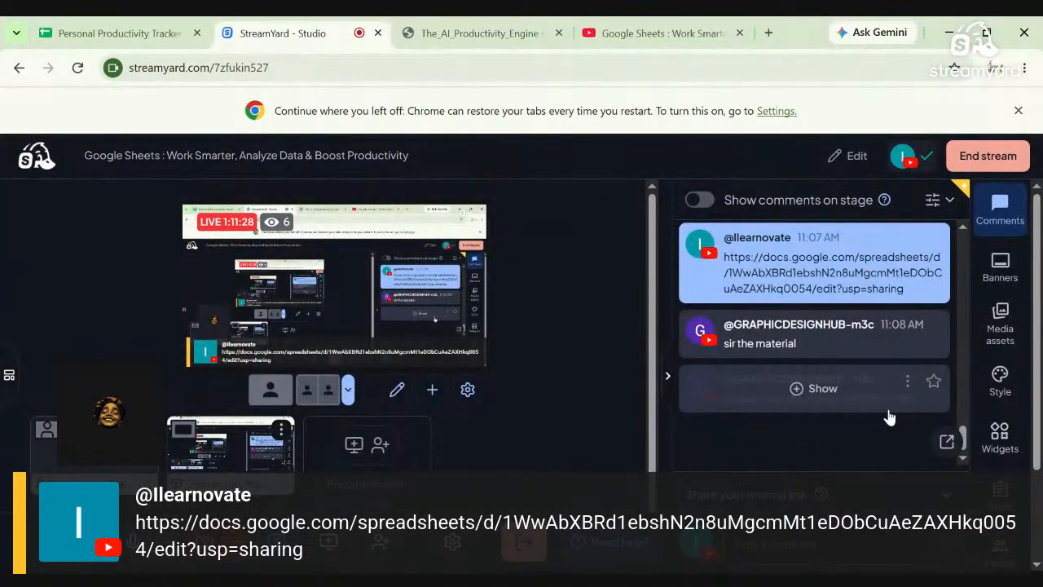
{"action": "scroll", "coordinate": [963, 436], "scroll_direction": "up", "scroll_amount": 3}
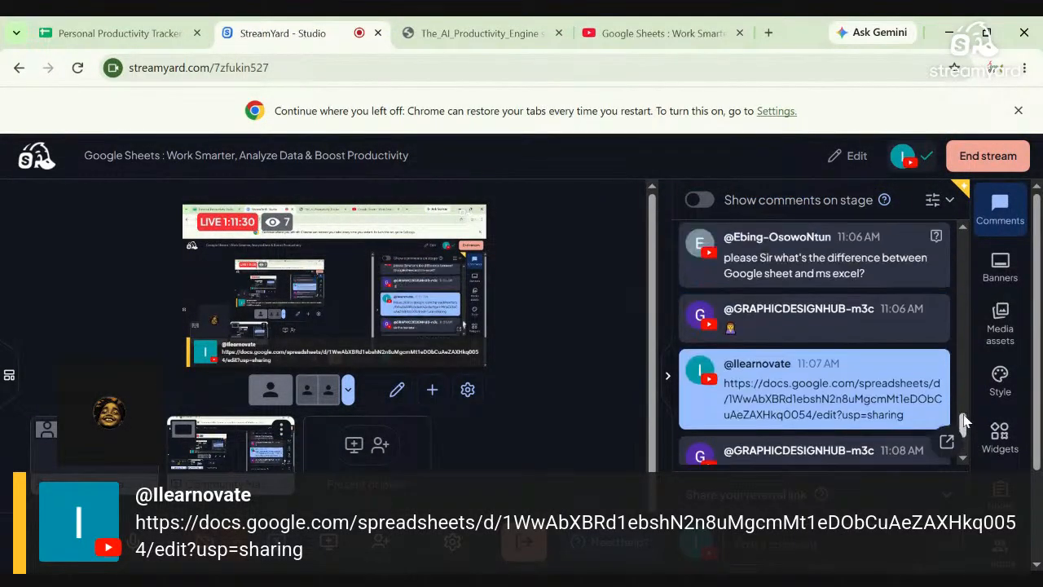
{"action": "scroll", "coordinate": [967, 426], "scroll_direction": "down", "scroll_amount": 3}
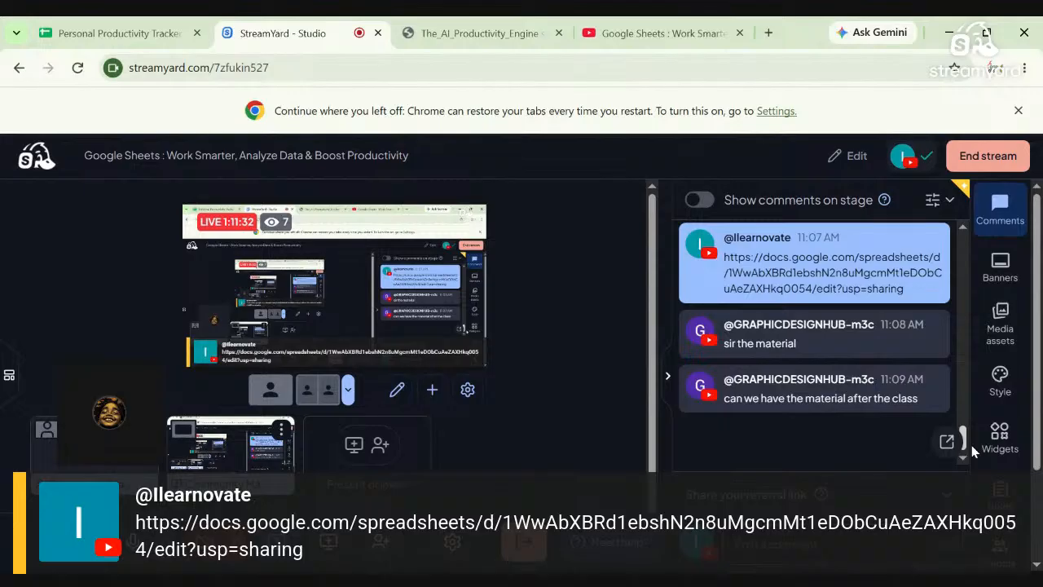
{"action": "scroll", "coordinate": [961, 424], "scroll_direction": "up", "scroll_amount": 2}
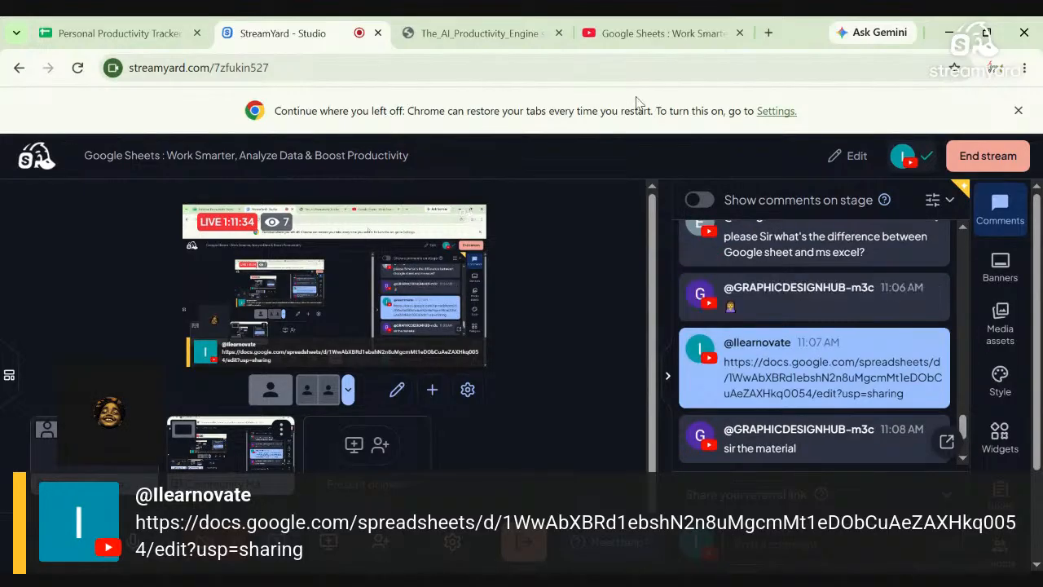
{"action": "left_click", "coordinate": [640, 35]}
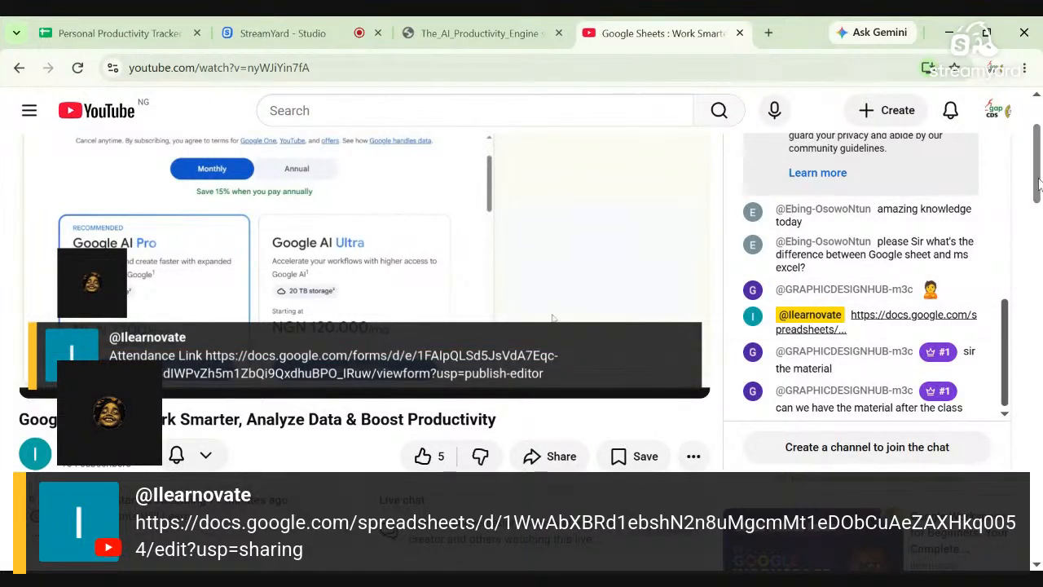
{"action": "scroll", "coordinate": [1039, 186], "scroll_direction": "down", "scroll_amount": 1}
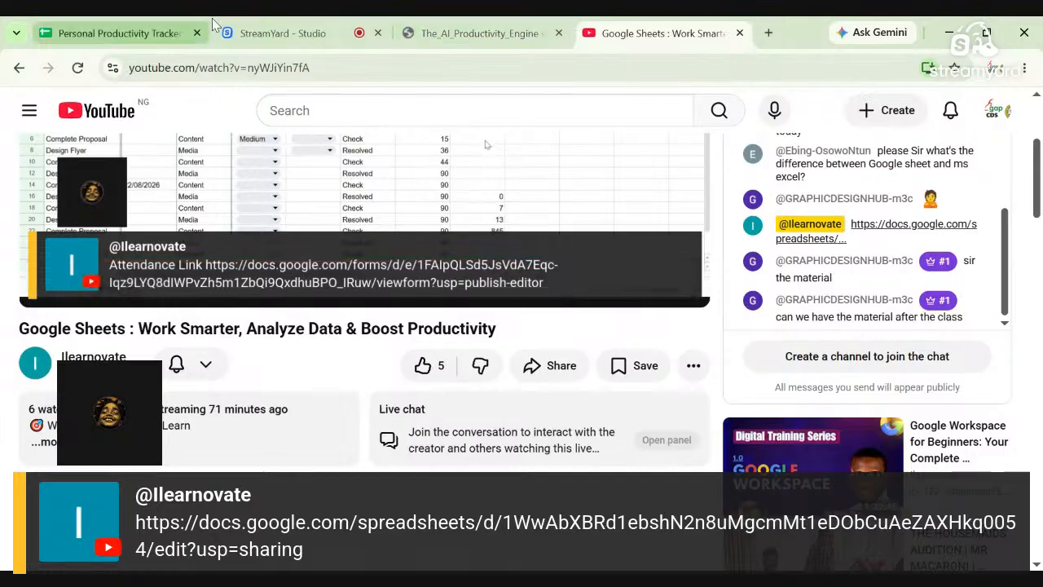
- Return to StreamYard Studio, review the earlier viewer comments, recheck the YouTube stream page, and go back to the newest comments
{"action": "left_click", "coordinate": [279, 33]}
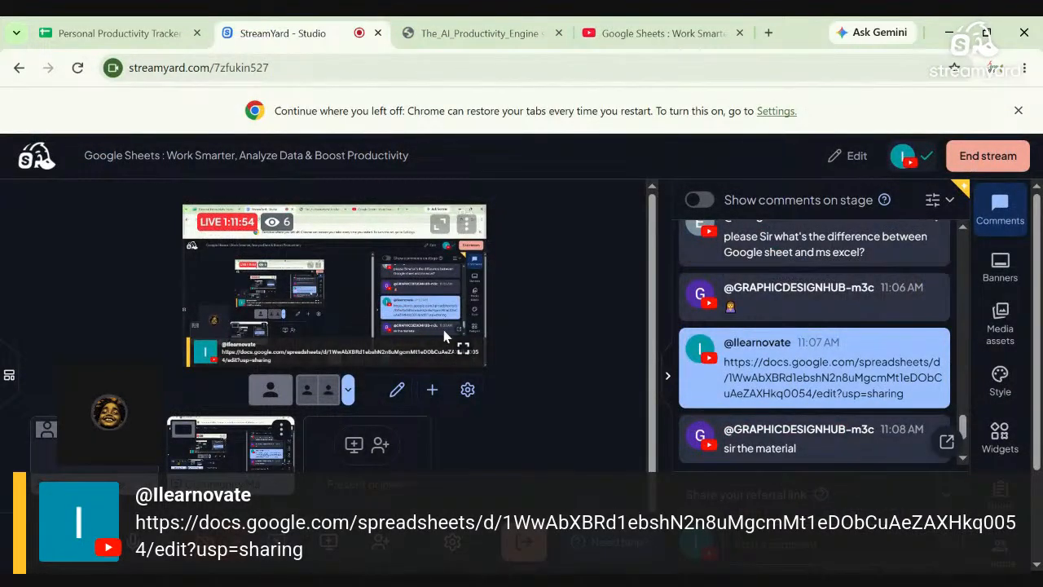
{"action": "mouse_move", "coordinate": [771, 440]}
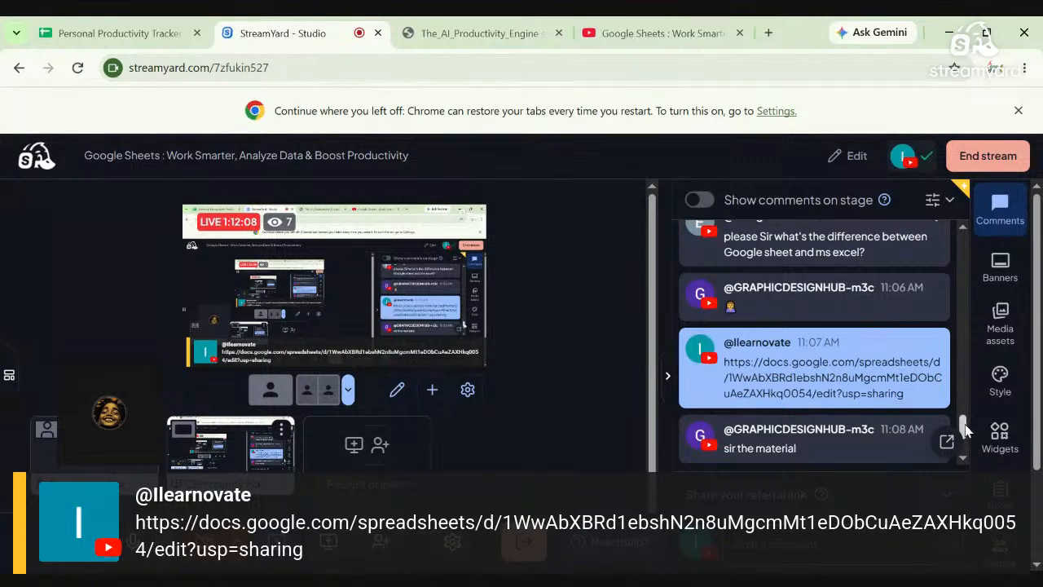
{"action": "left_click_drag", "start_coordinate": [964, 430], "coordinate": [962, 352]}
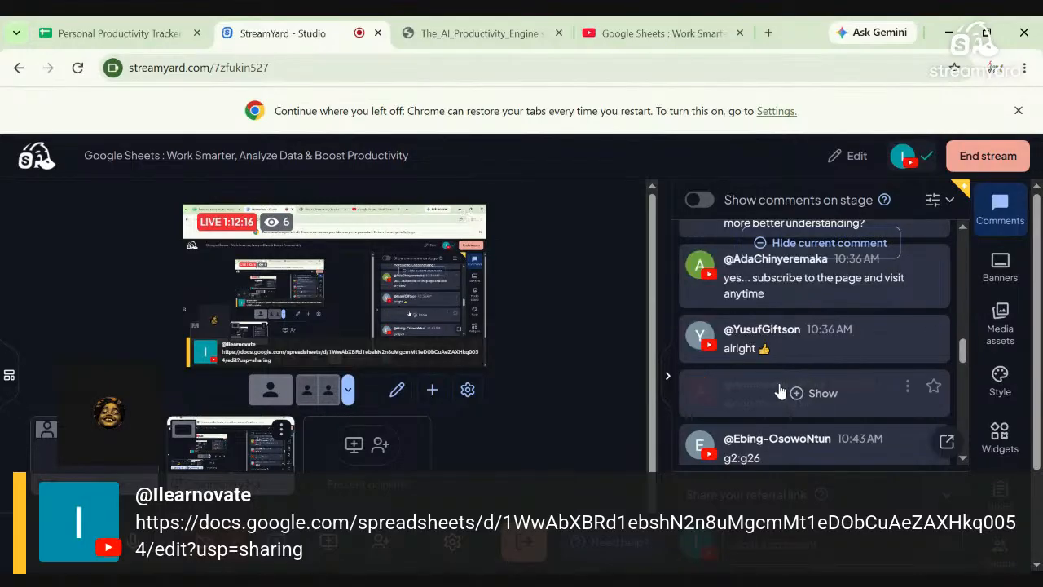
{"action": "left_click", "coordinate": [467, 34]}
{"action": "left_click", "coordinate": [670, 31]}
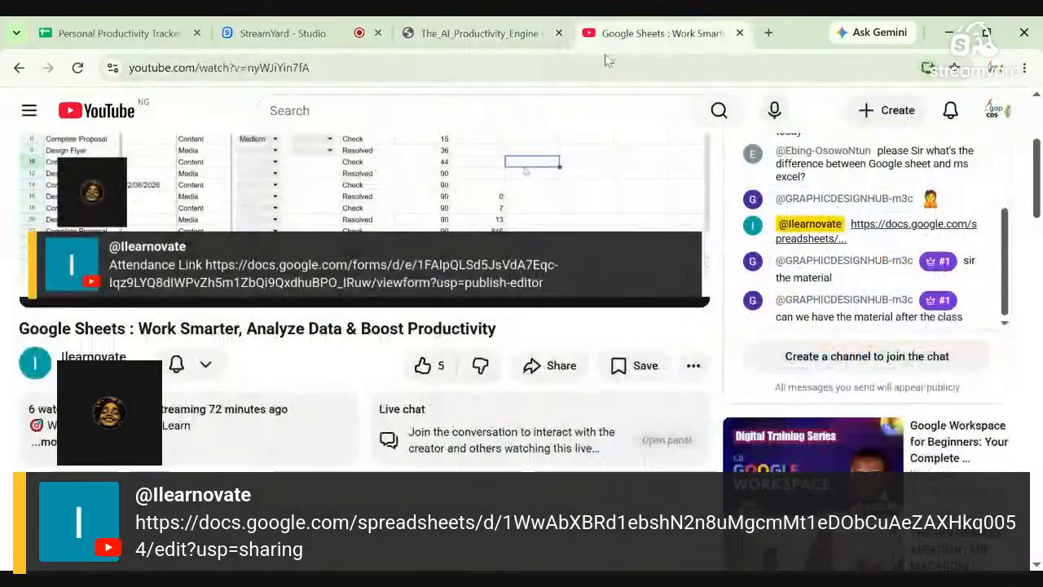
{"action": "left_click", "coordinate": [316, 42]}
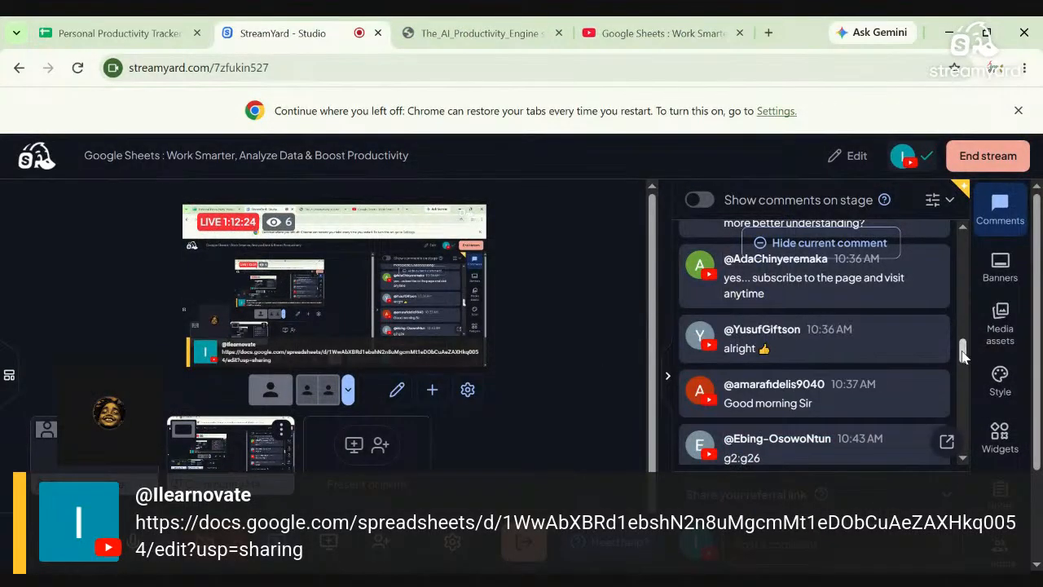
{"action": "left_click_drag", "start_coordinate": [963, 353], "coordinate": [962, 440]}
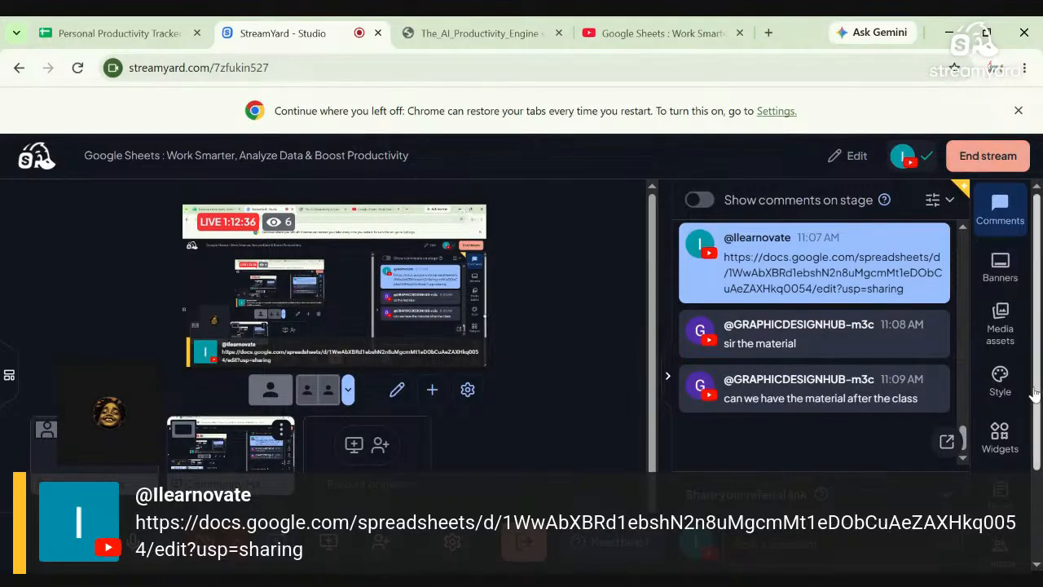
- Play the 30-second Countdown video clip from the Brand 1 media assets on the live stream
{"action": "left_click", "coordinate": [1004, 324]}
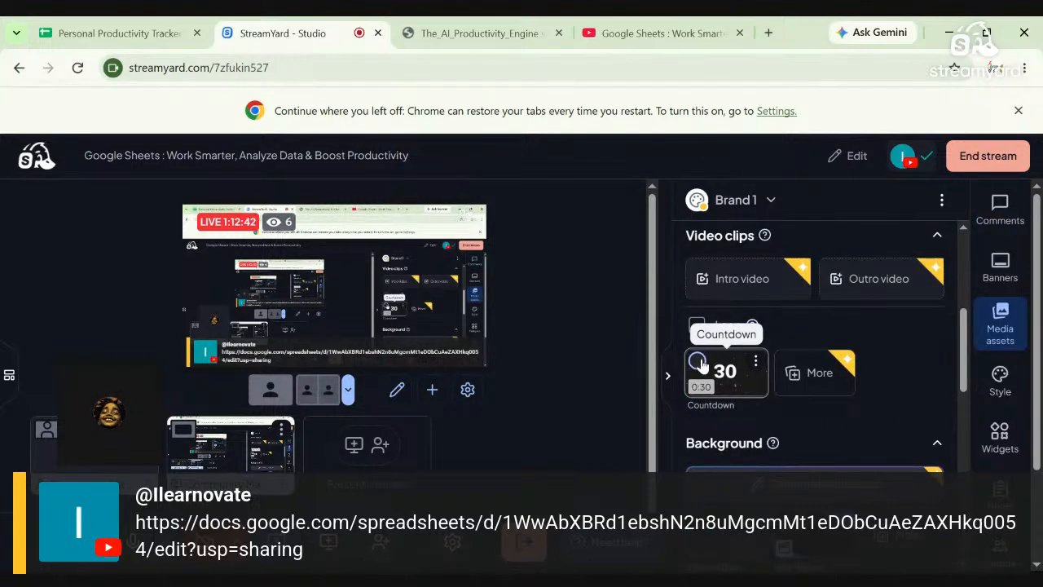
{"action": "left_click", "coordinate": [698, 362]}
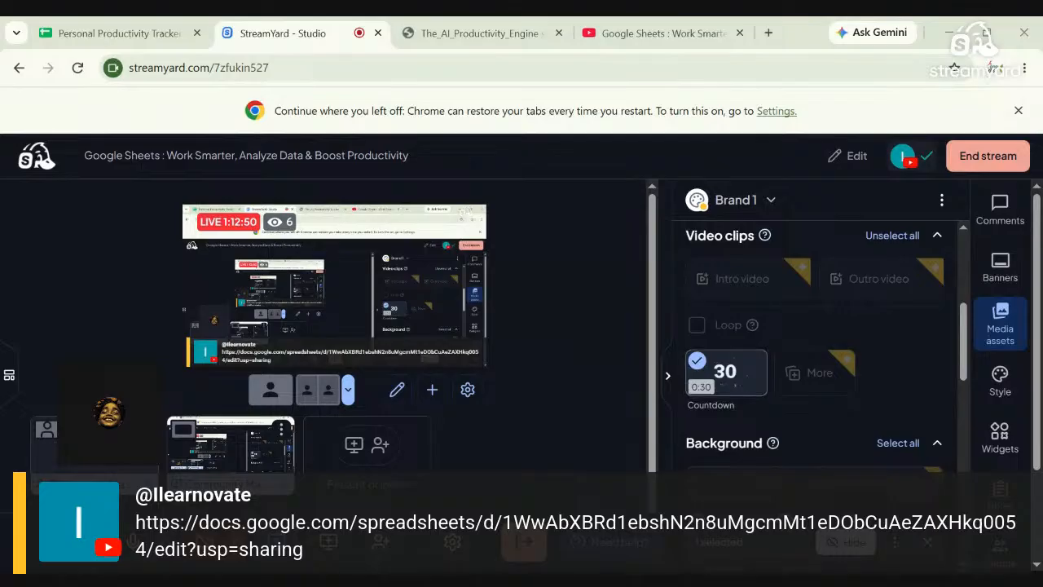
{"action": "left_click", "coordinate": [725, 371]}
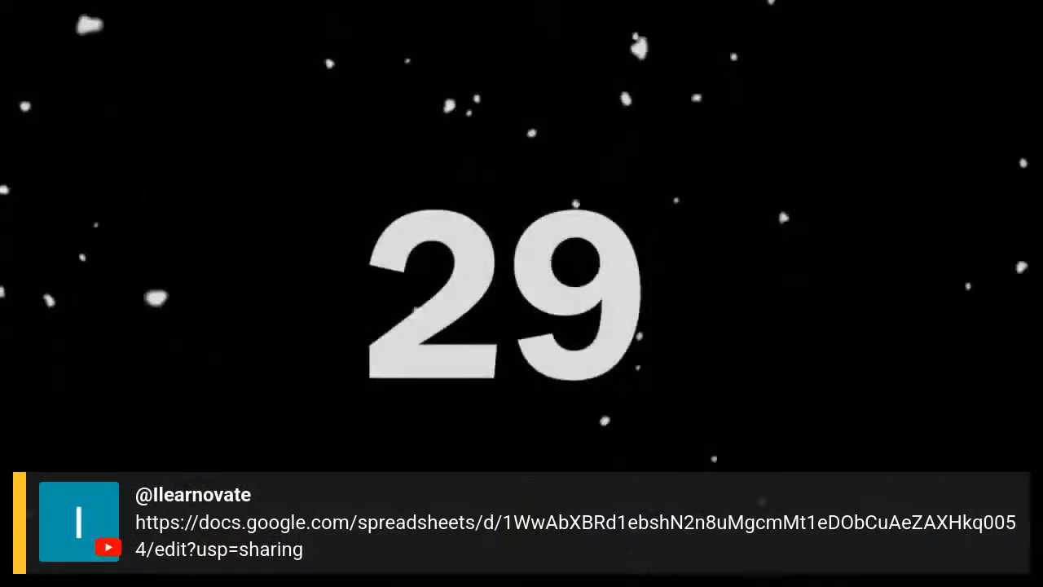